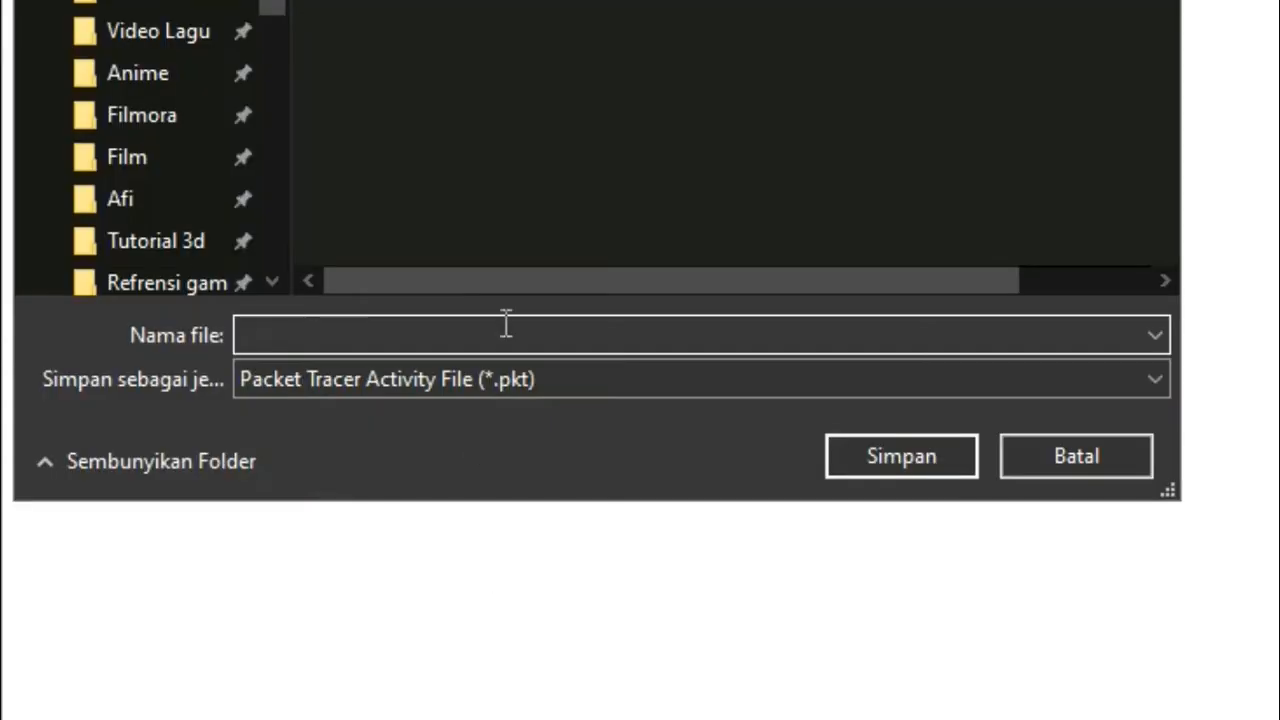
Step: Enter the file name 'Project UTS' and save it as a .pkt file in the saves folder
click(522, 327)
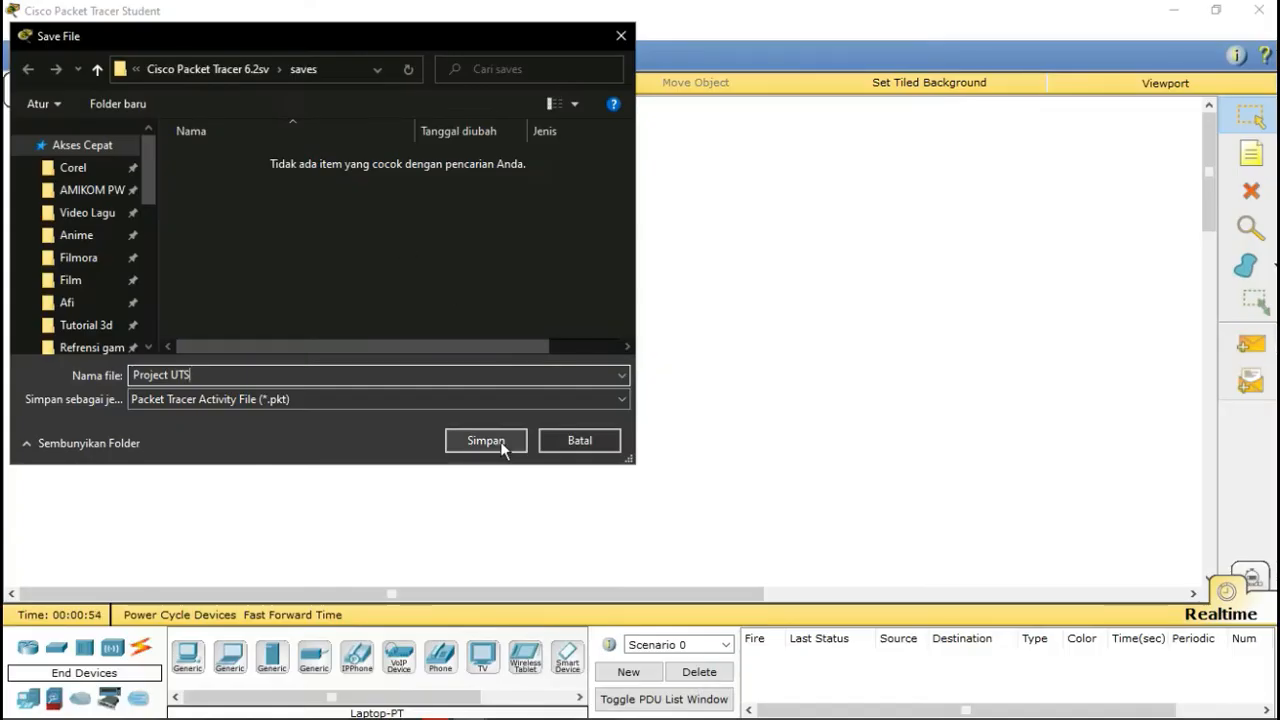
click(928, 464)
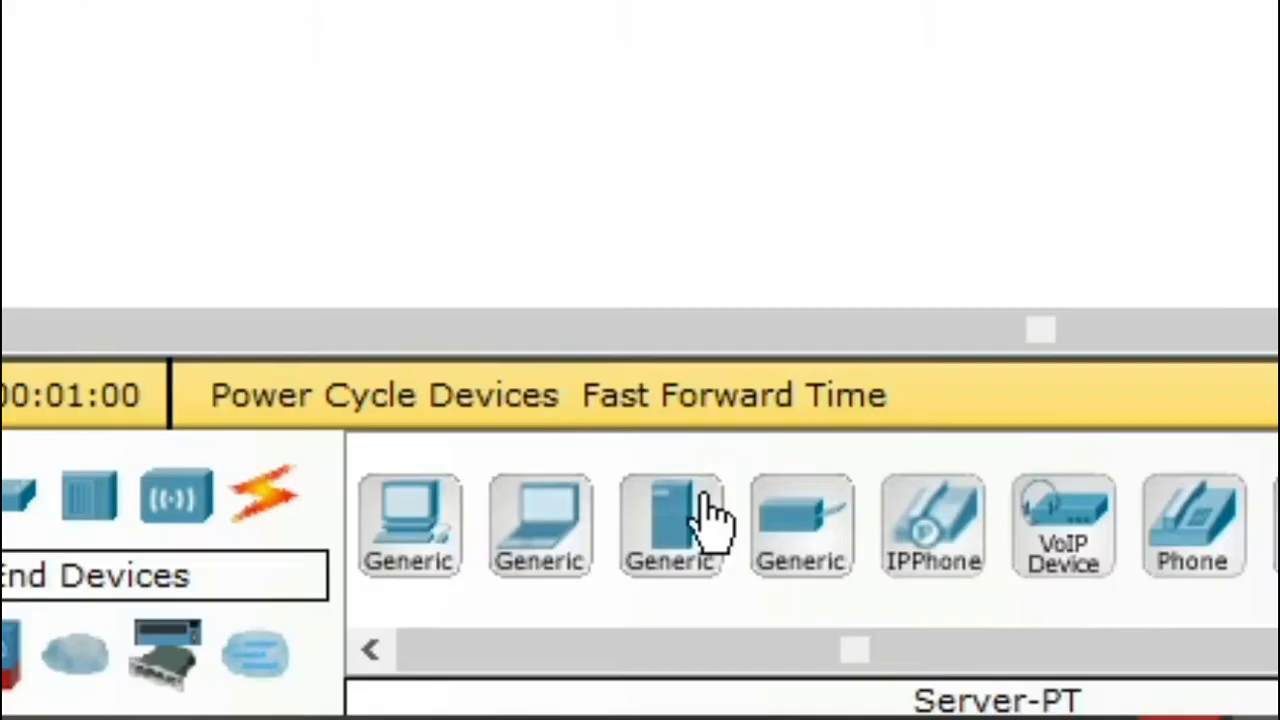
Step: Add a Server-PT and move Server0 to the top centre of the workspace
click(278, 653)
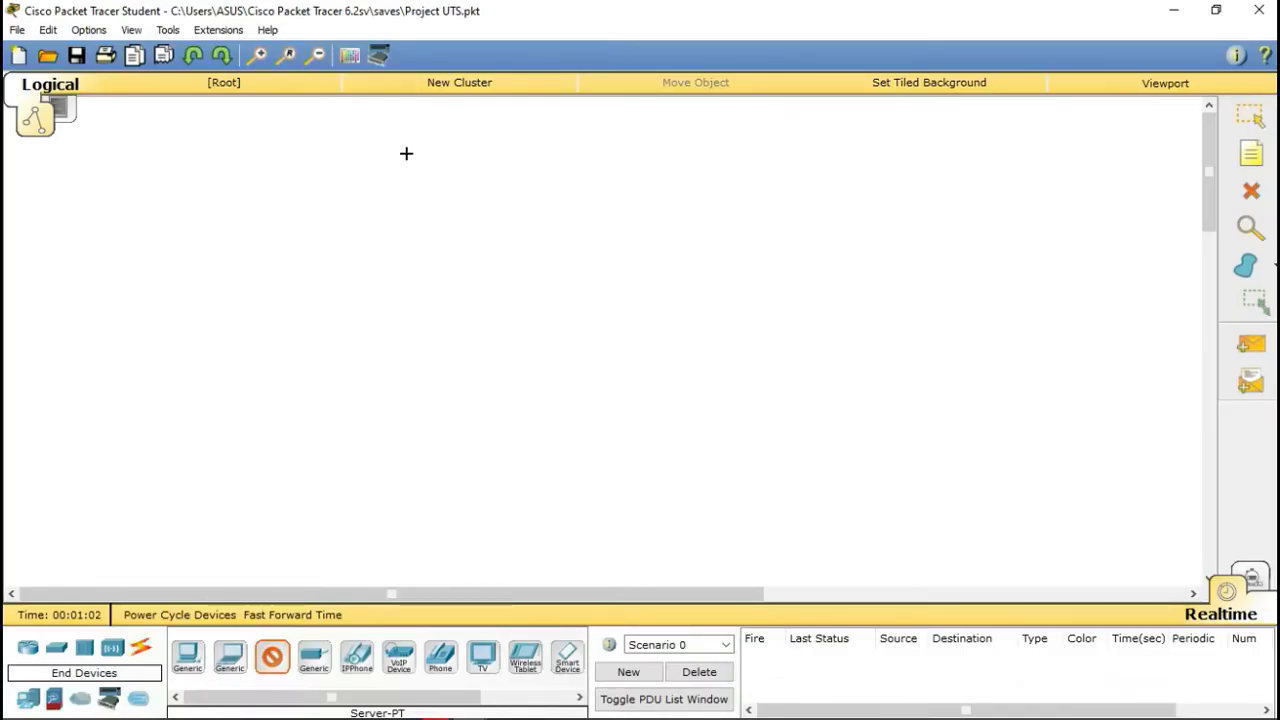
click(406, 153)
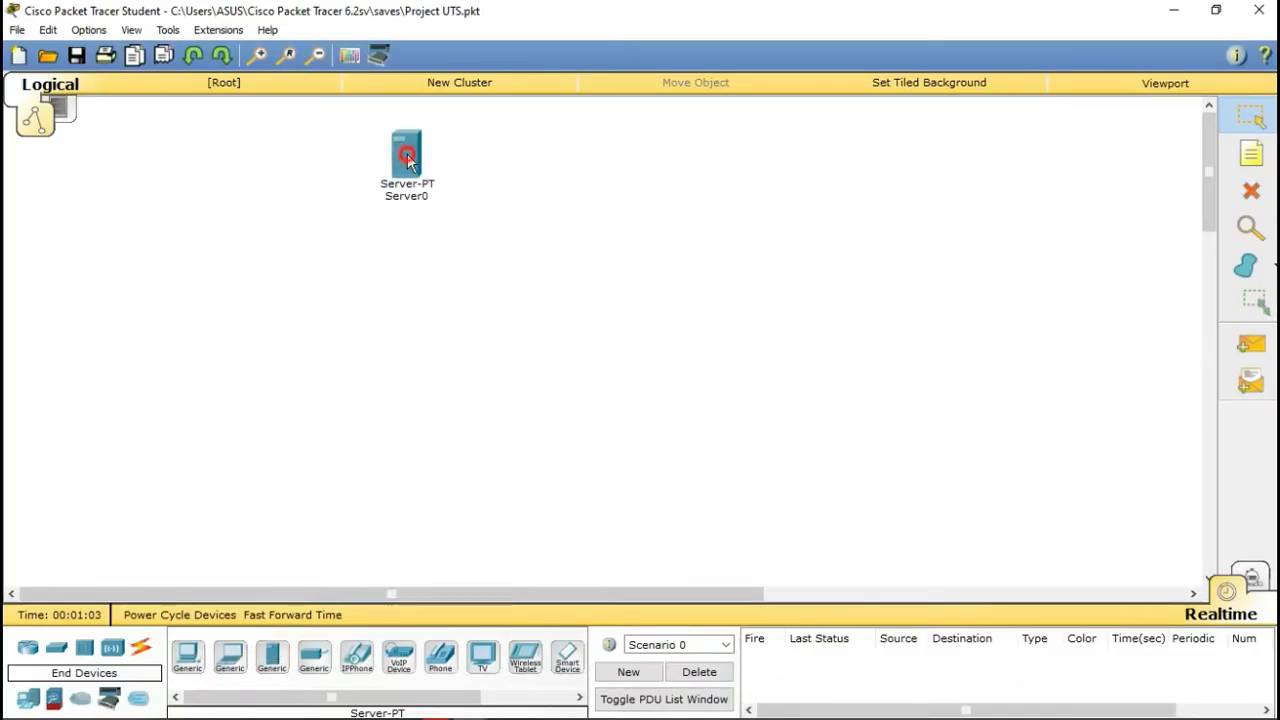
drag(407, 160, 528, 170)
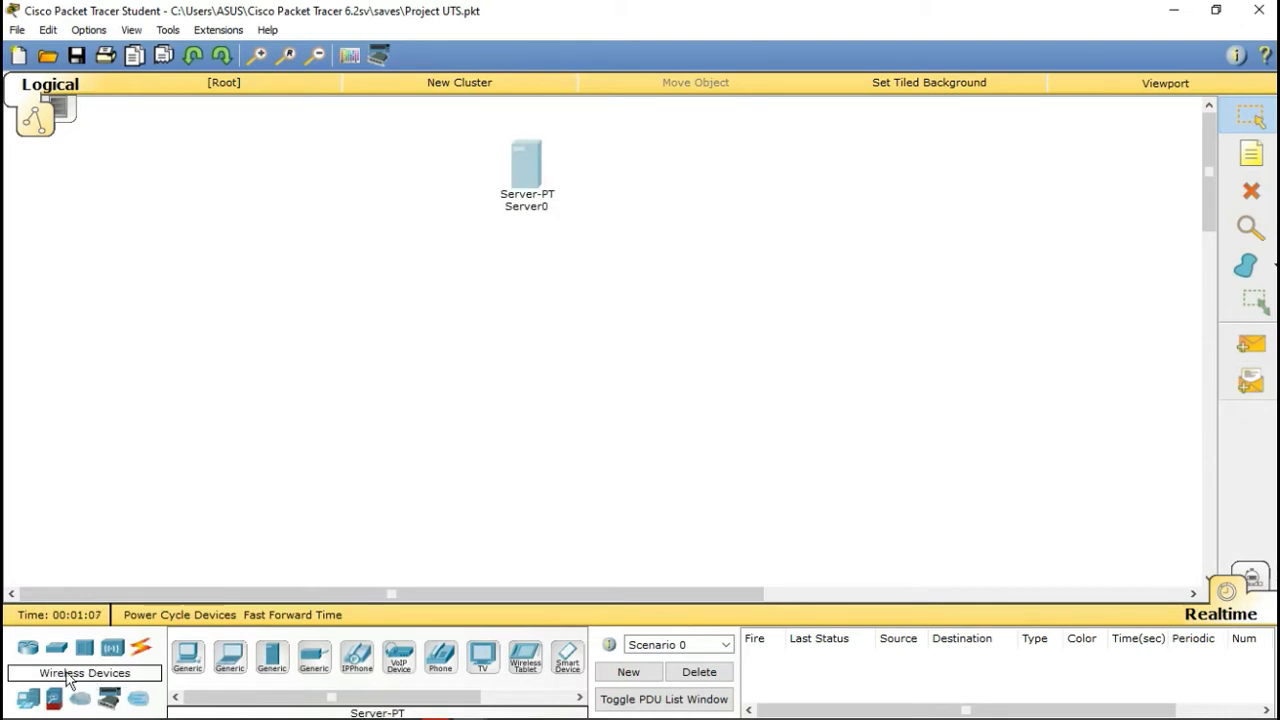
Step: Place four 1841 routers, Router0 to Router3, in a row below the server
click(27, 647)
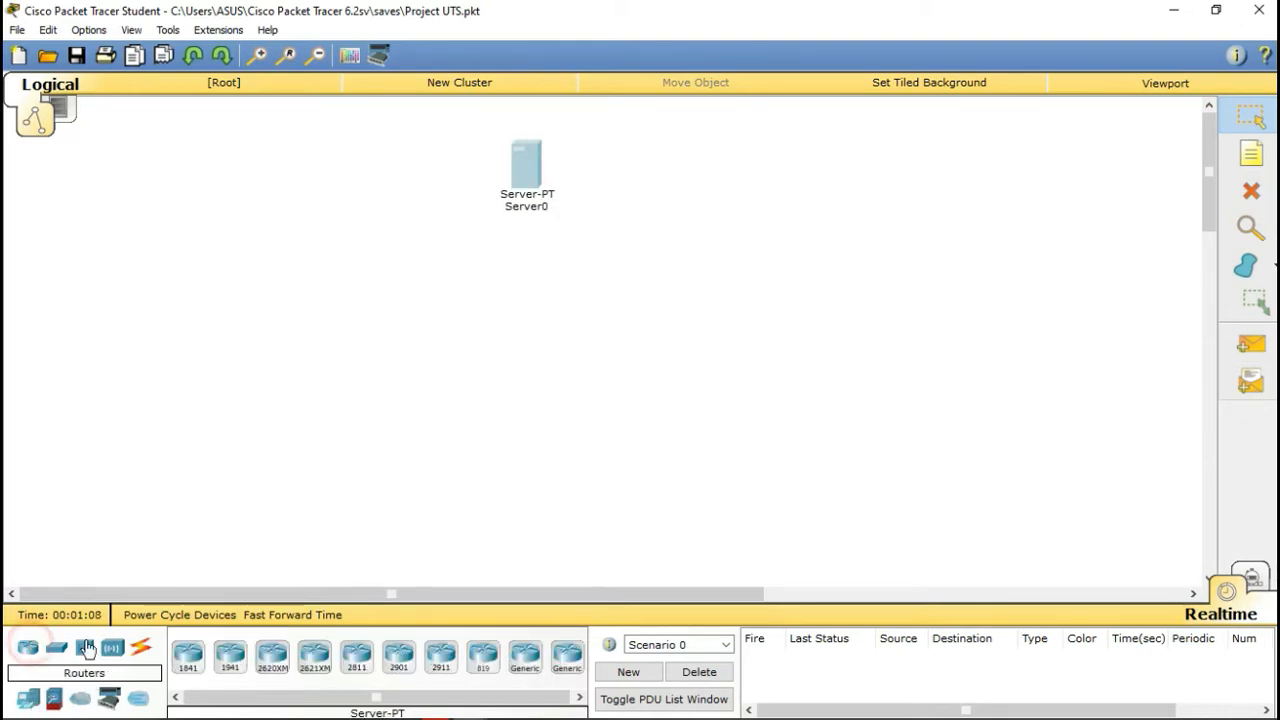
click(190, 657)
click(122, 312)
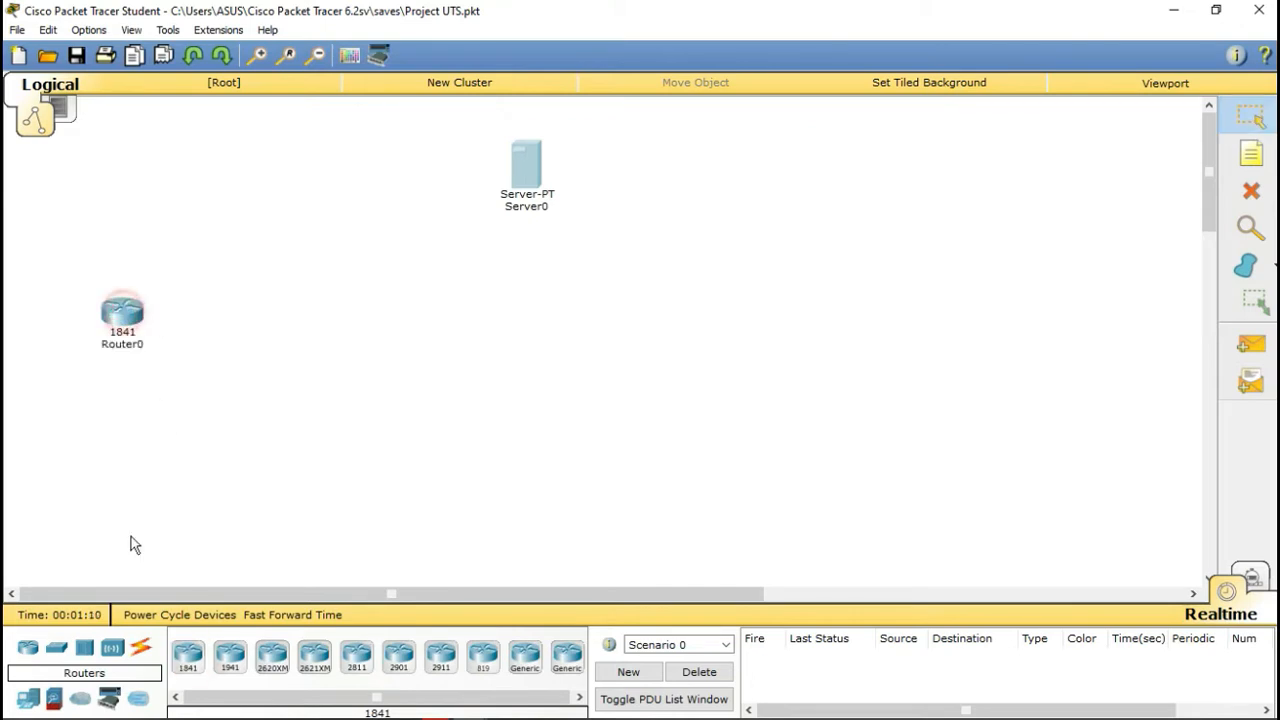
click(190, 657)
click(302, 330)
click(188, 657)
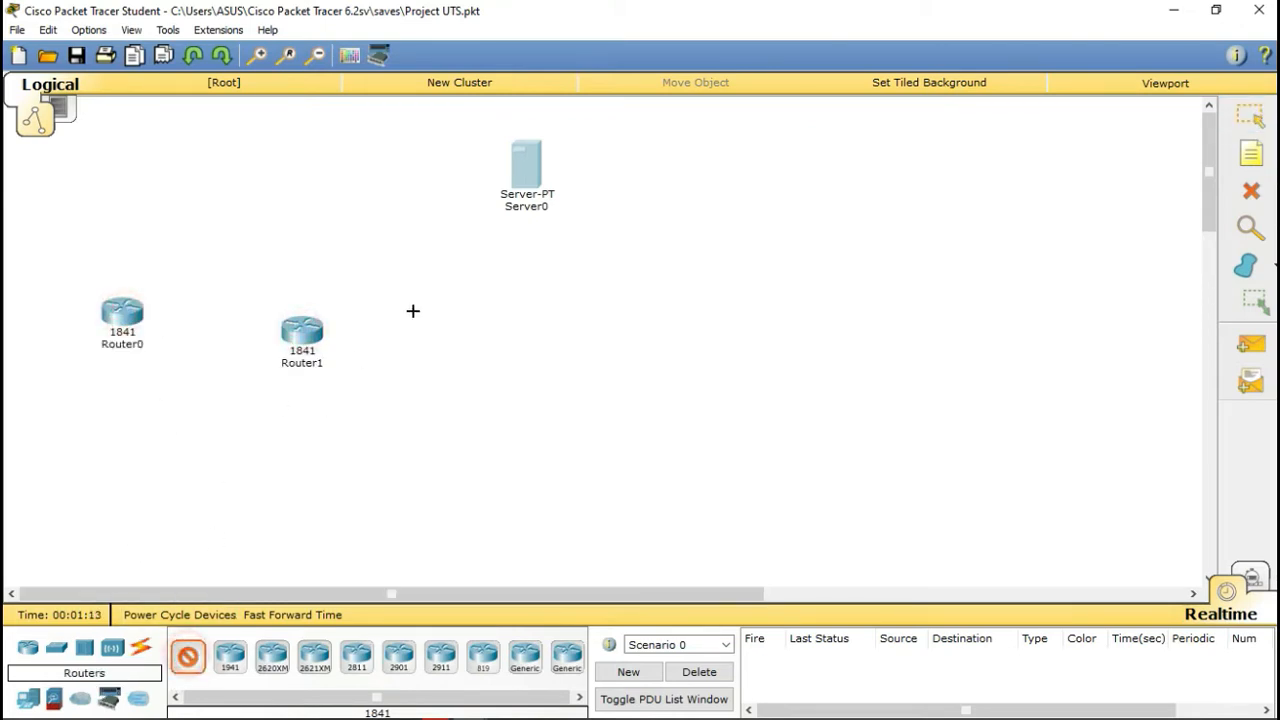
click(459, 327)
click(188, 657)
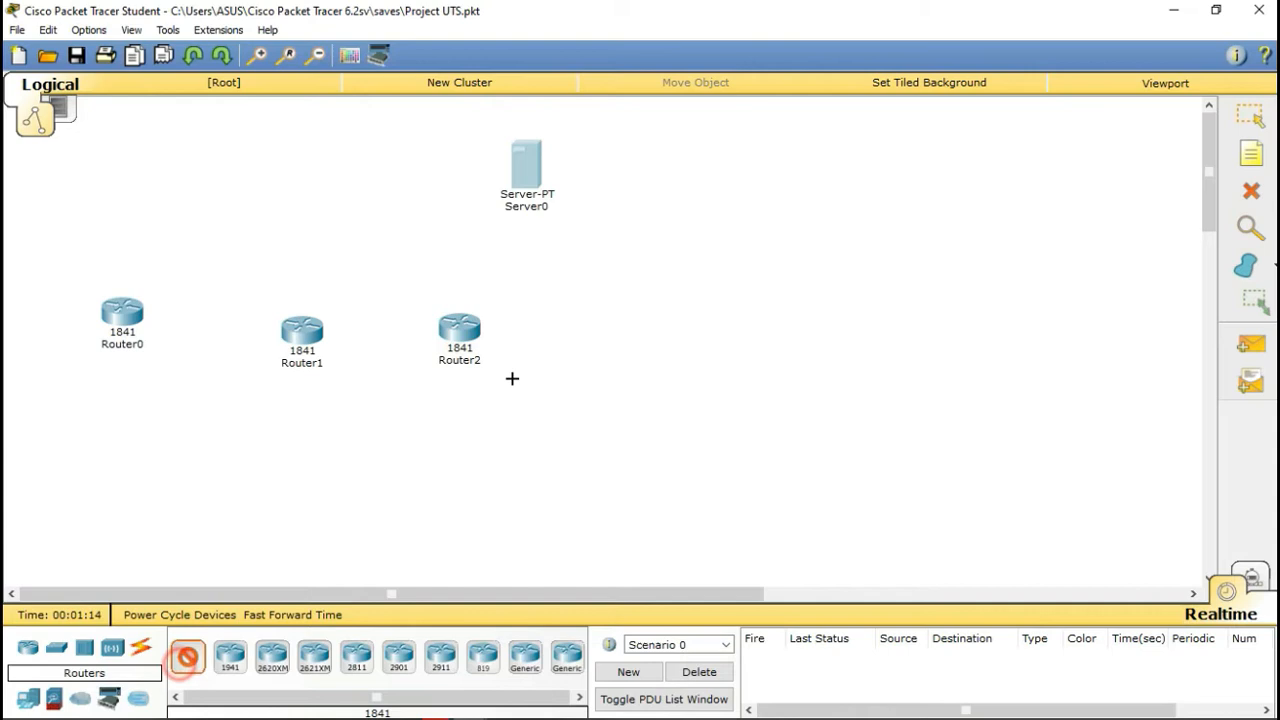
click(575, 338)
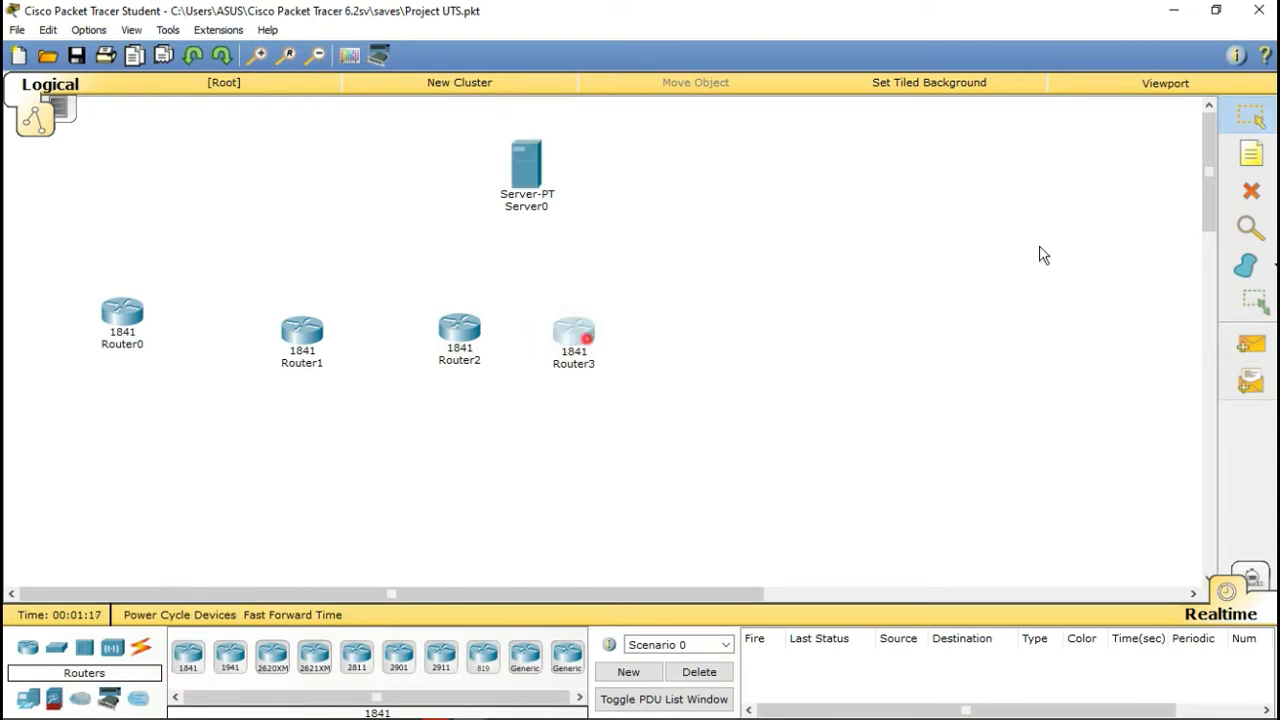
Step: Rearrange Router0 to Router3 into an evenly spaced row
drag(574, 335, 1040, 255)
drag(450, 342, 571, 329)
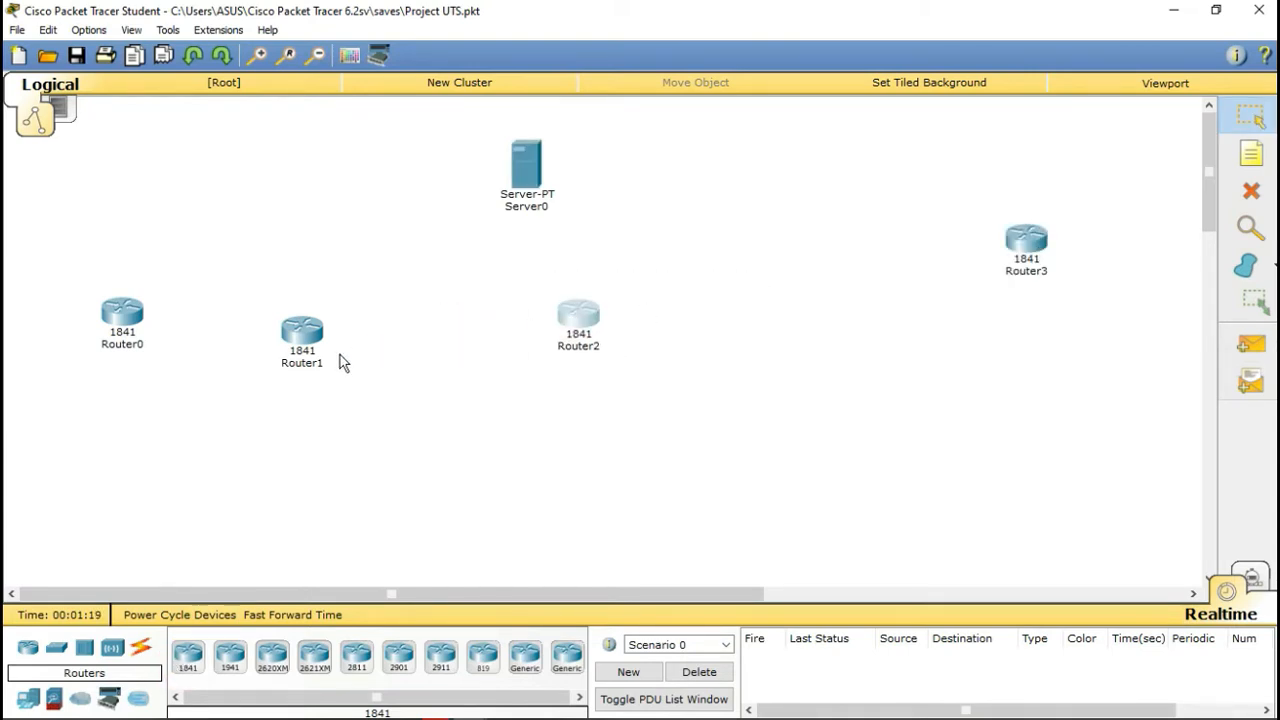
drag(302, 333, 338, 316)
drag(510, 315, 455, 330)
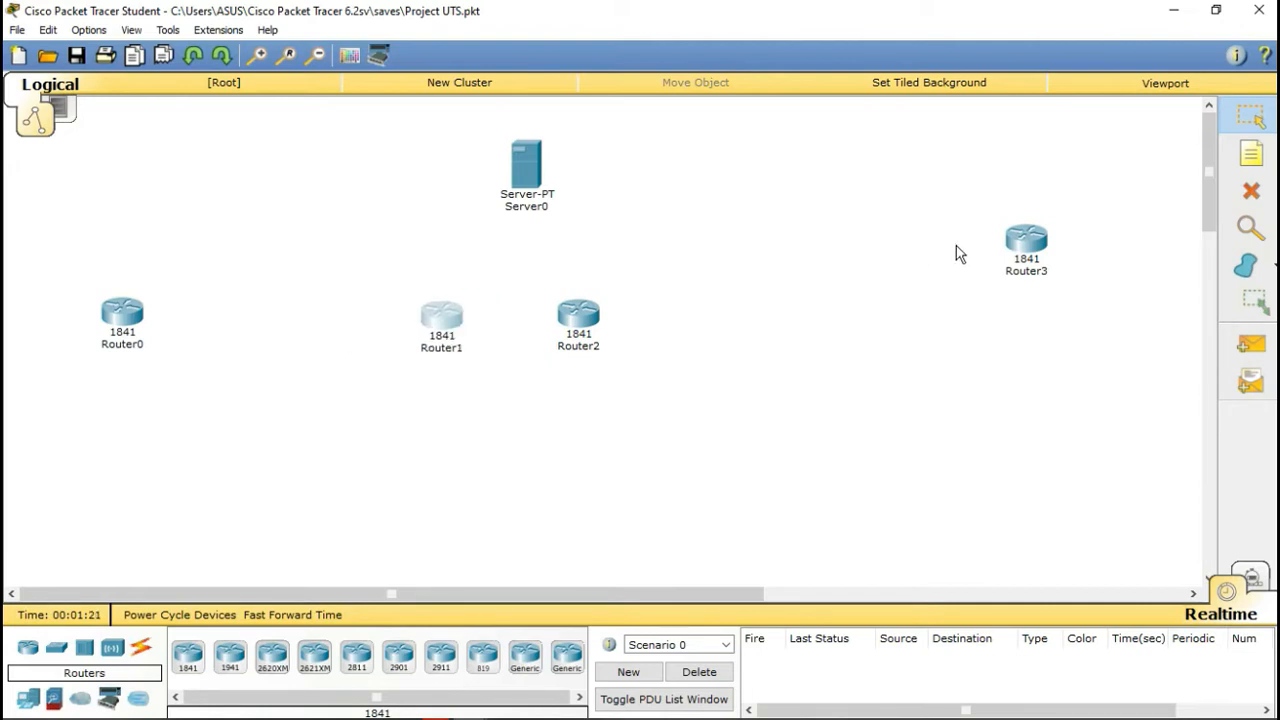
click(1024, 242)
drag(668, 332, 764, 293)
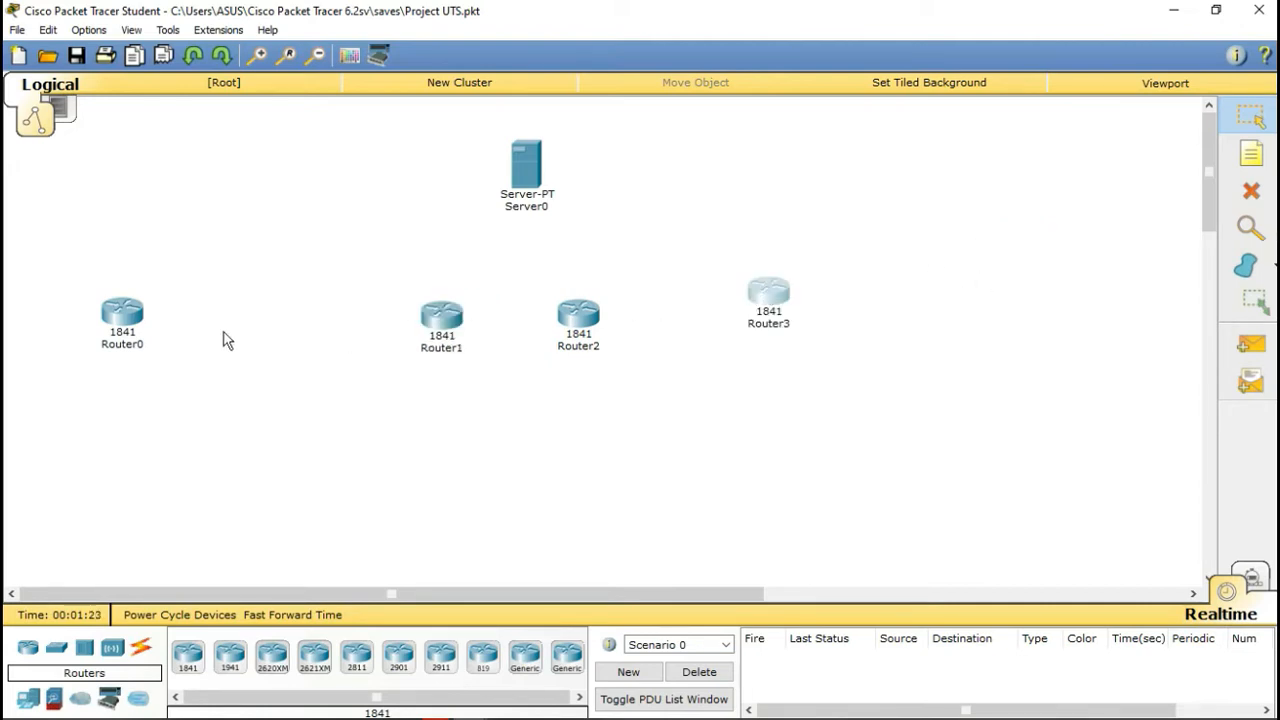
drag(115, 326, 256, 317)
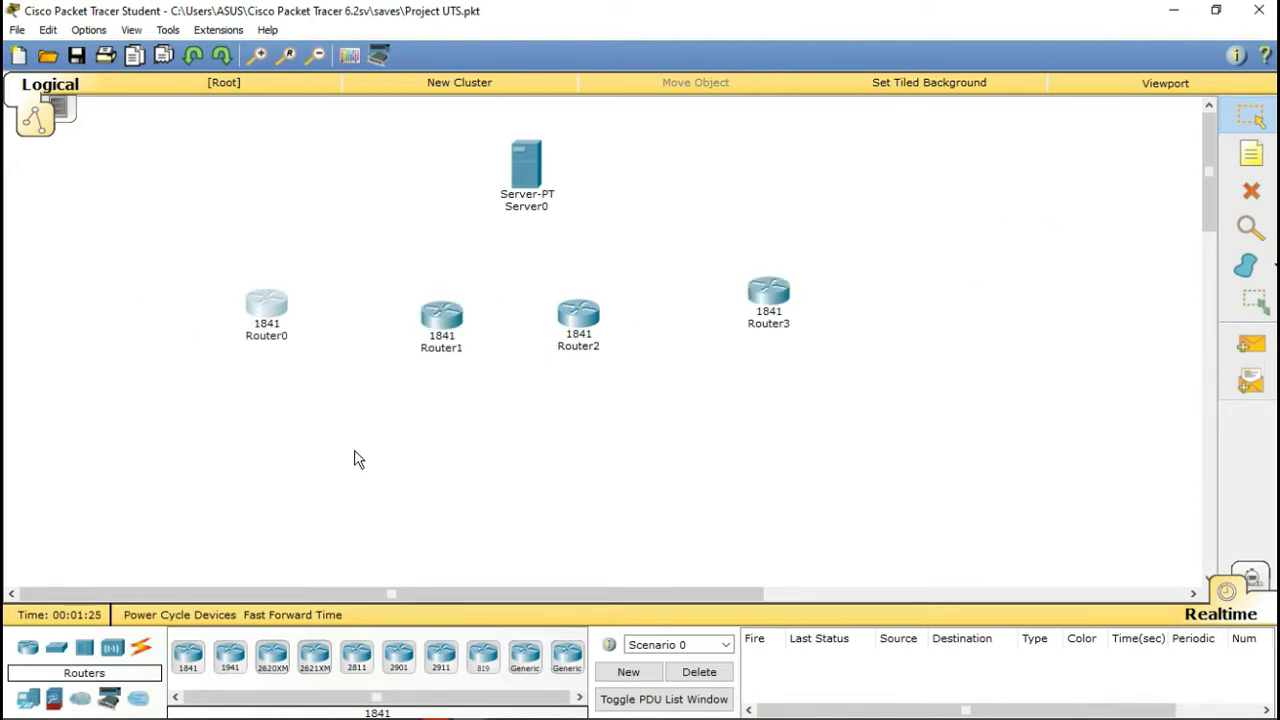
Step: Place 2950-24 switches Switch0 to Switch3, one below each router
click(56, 648)
click(188, 655)
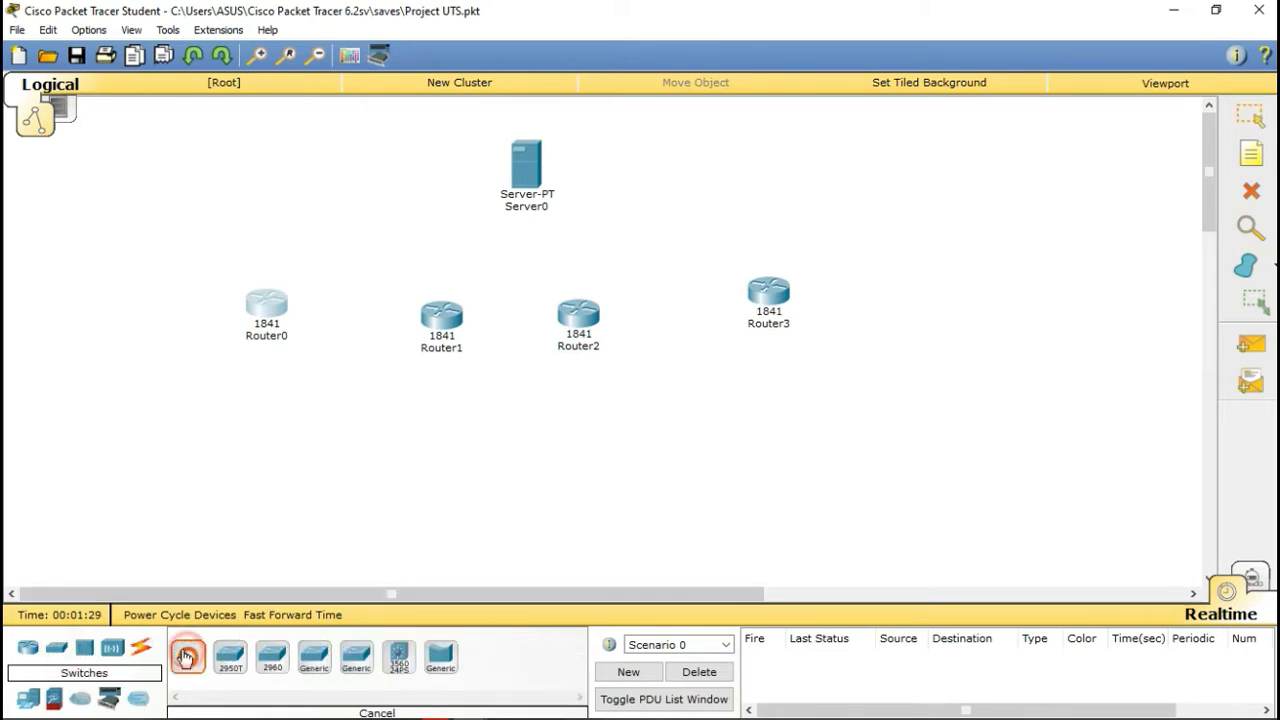
click(251, 417)
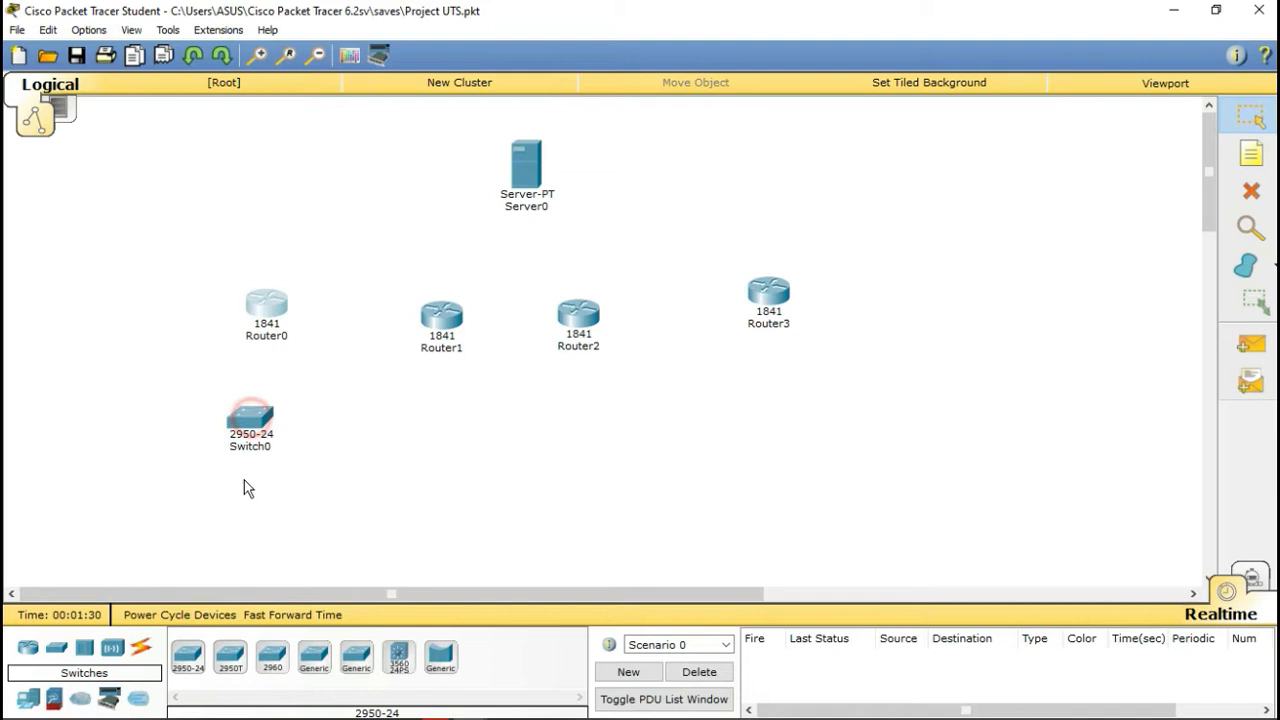
click(188, 655)
click(427, 423)
click(188, 658)
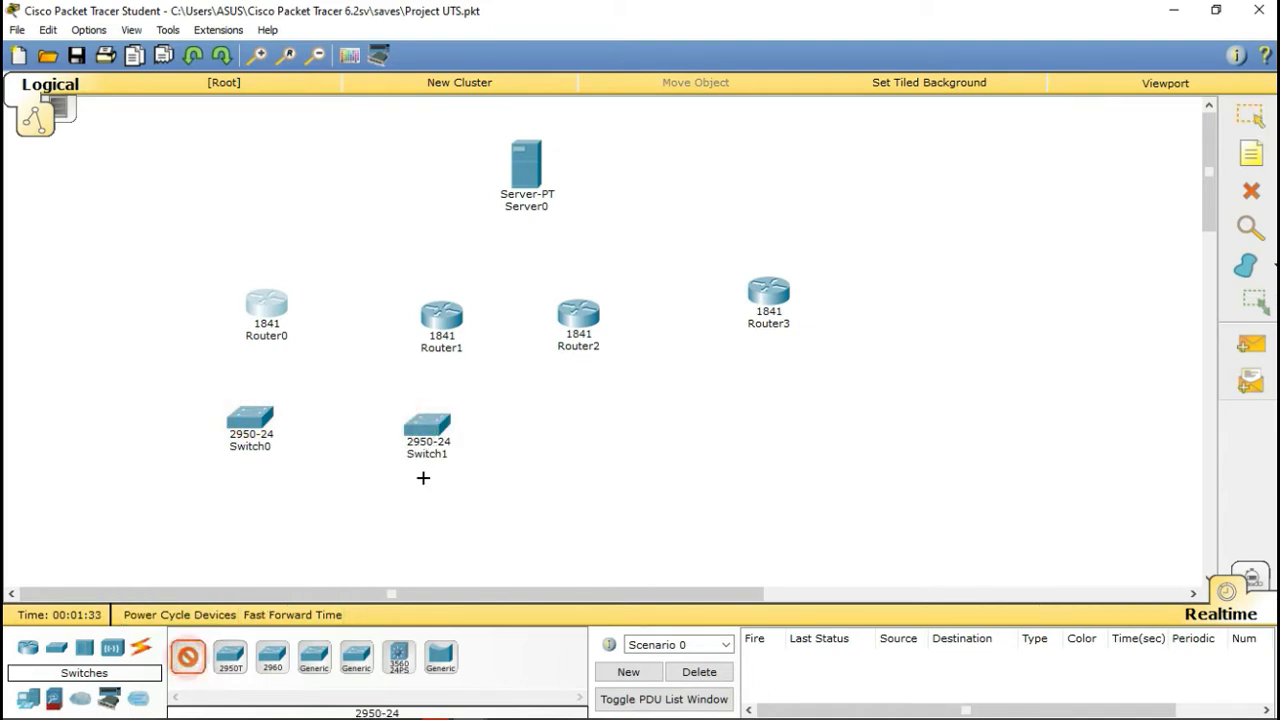
click(571, 434)
click(188, 656)
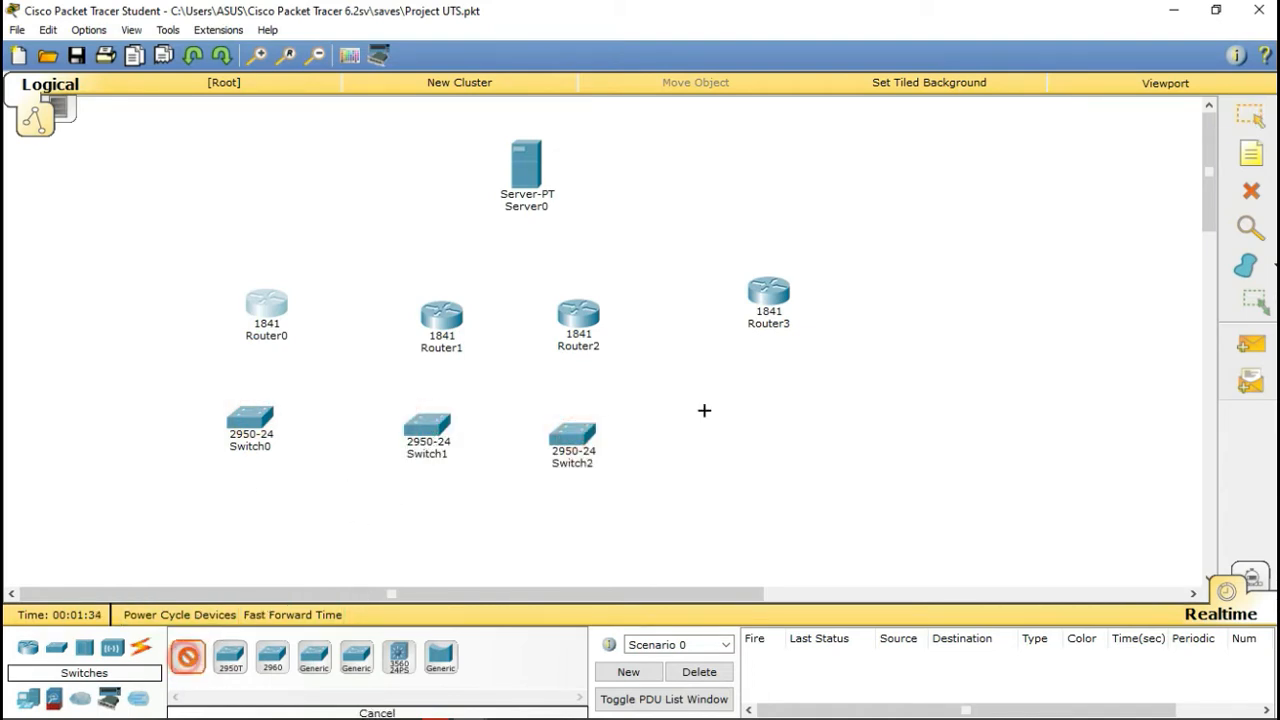
click(771, 418)
Step: Lower Router3 so it sits directly above Switch3
drag(766, 310, 745, 340)
scroll(755, 403, down, 1)
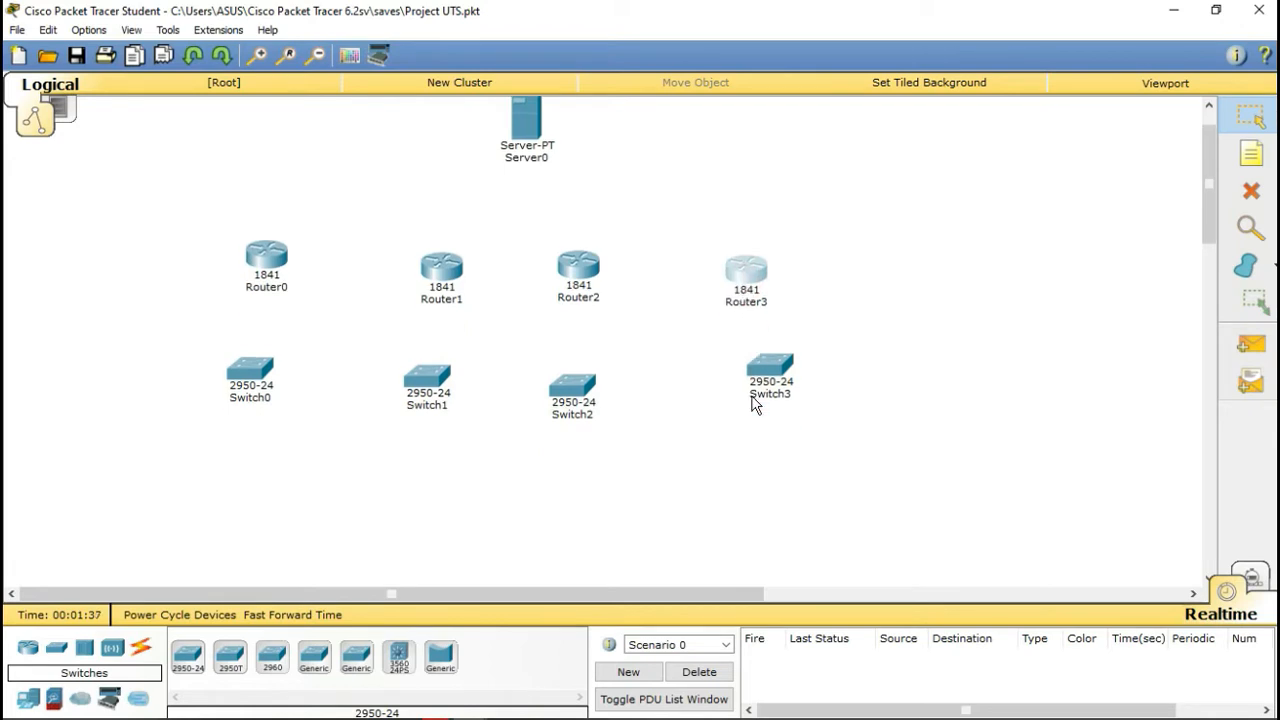
scroll(742, 396, up, 1)
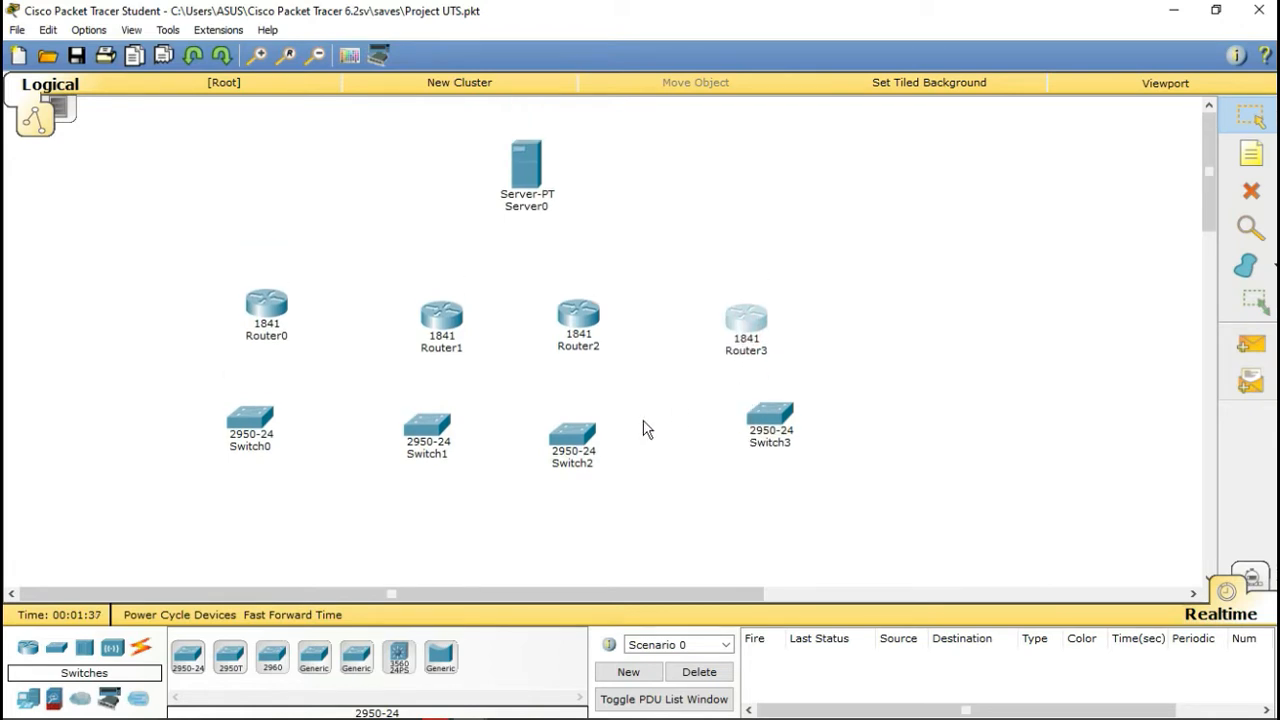
click(22, 700)
Step: Place generic PCs PC0 to PC3 in pairs below Switch0 and Switch1
click(187, 655)
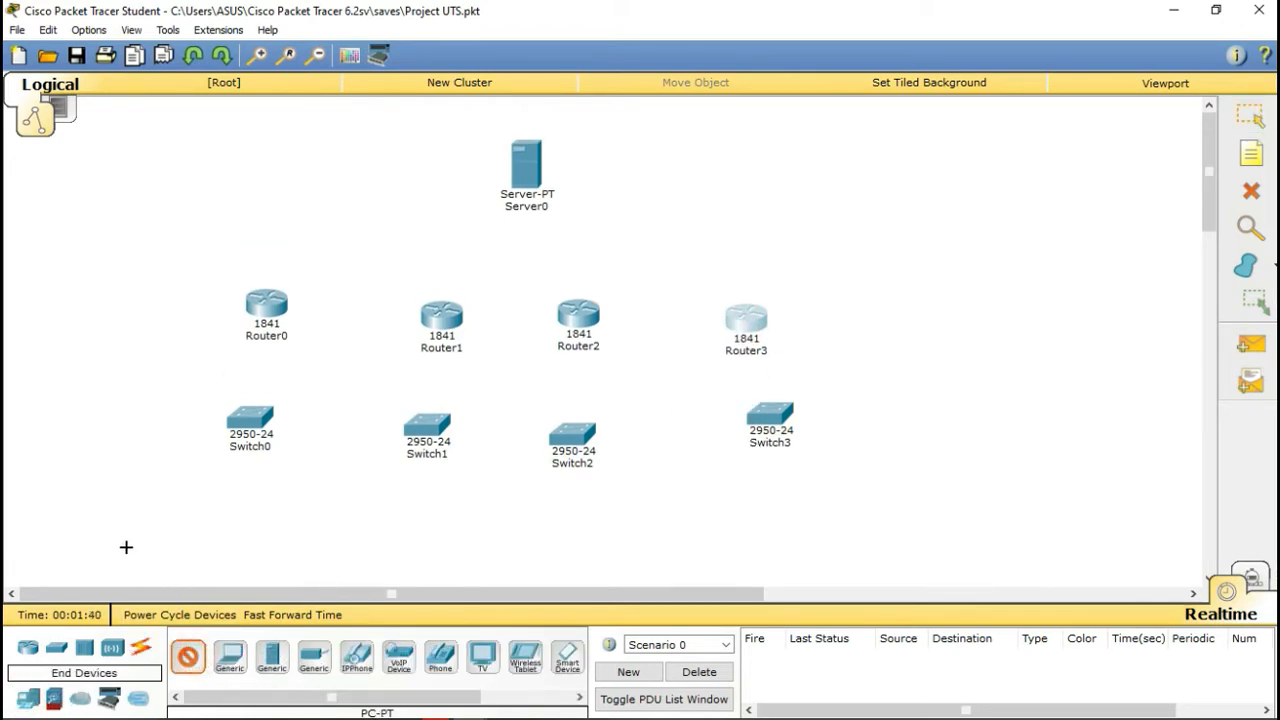
click(125, 546)
click(187, 655)
click(201, 550)
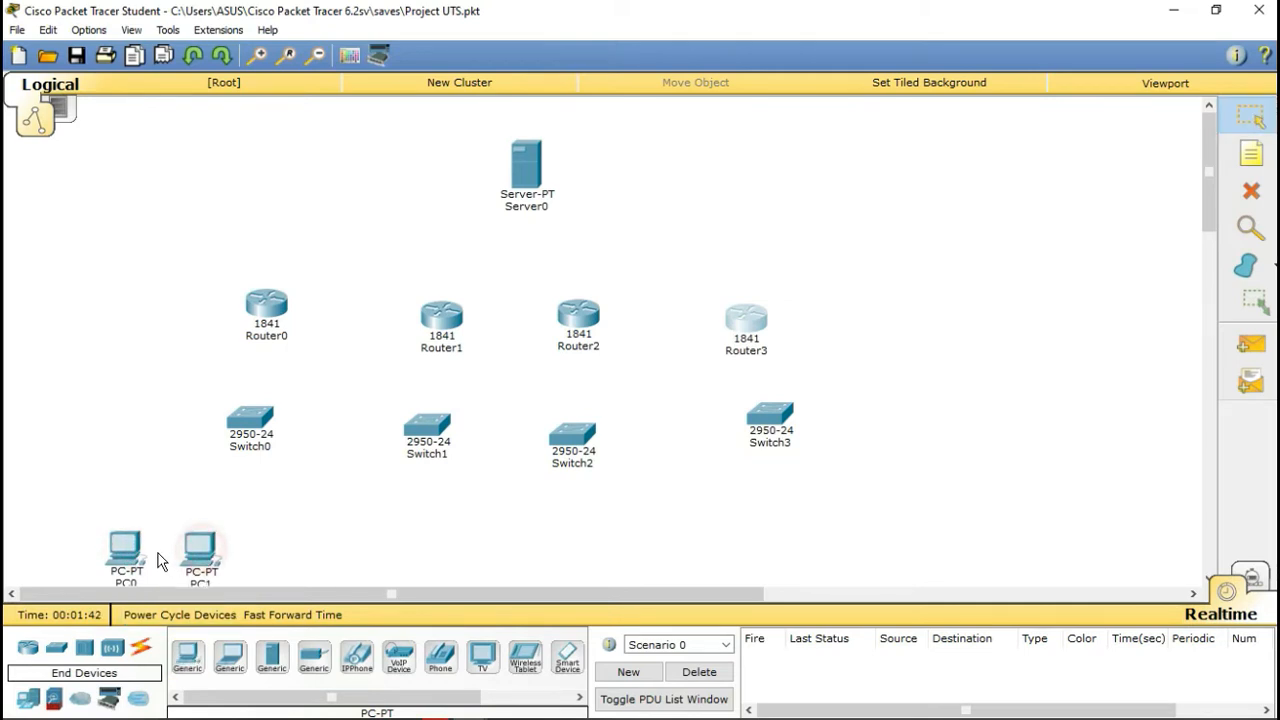
drag(128, 555, 216, 552)
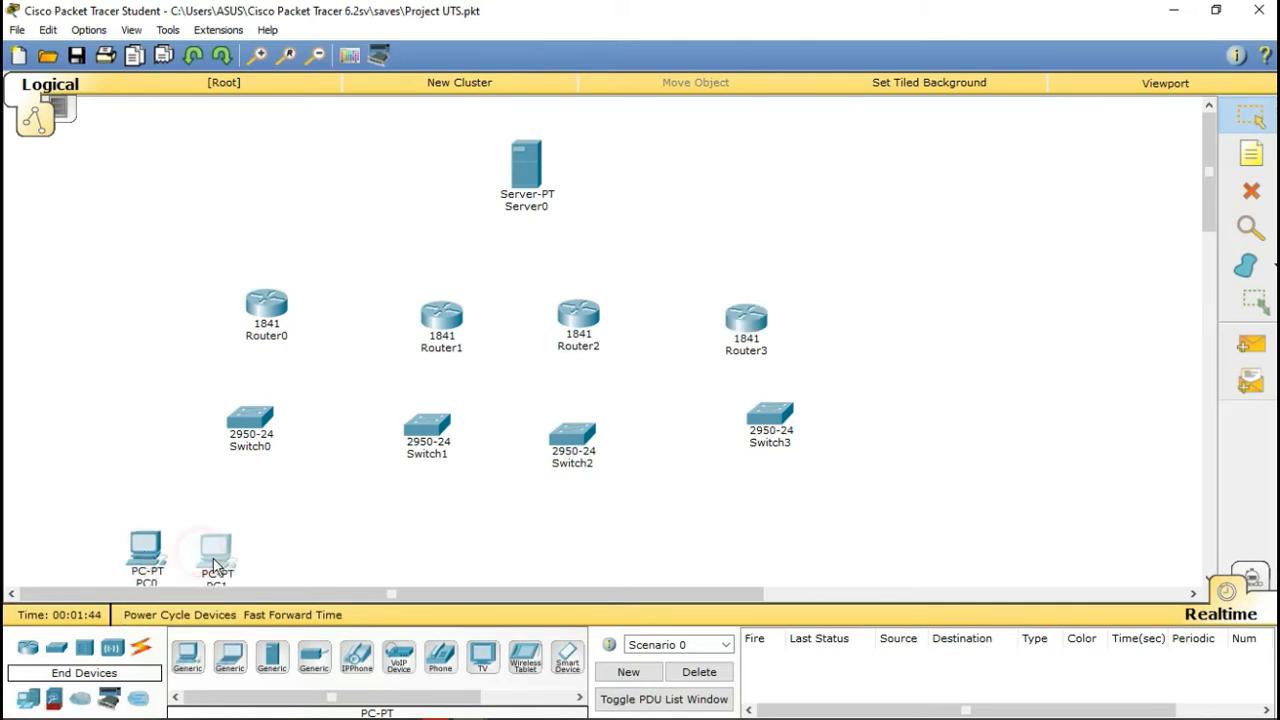
click(187, 655)
click(400, 545)
click(187, 655)
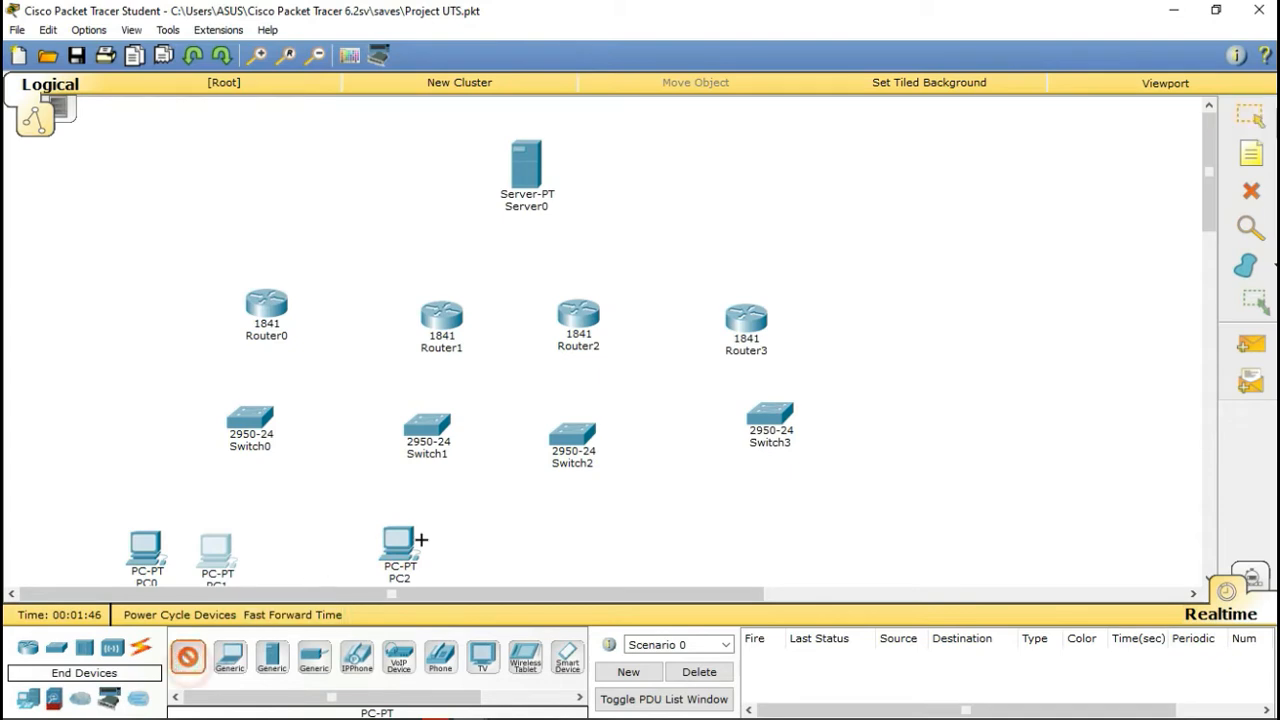
click(436, 548)
Step: Place generic PCs PC4 to PC7 in pairs below Switch2 and Switch3
click(187, 655)
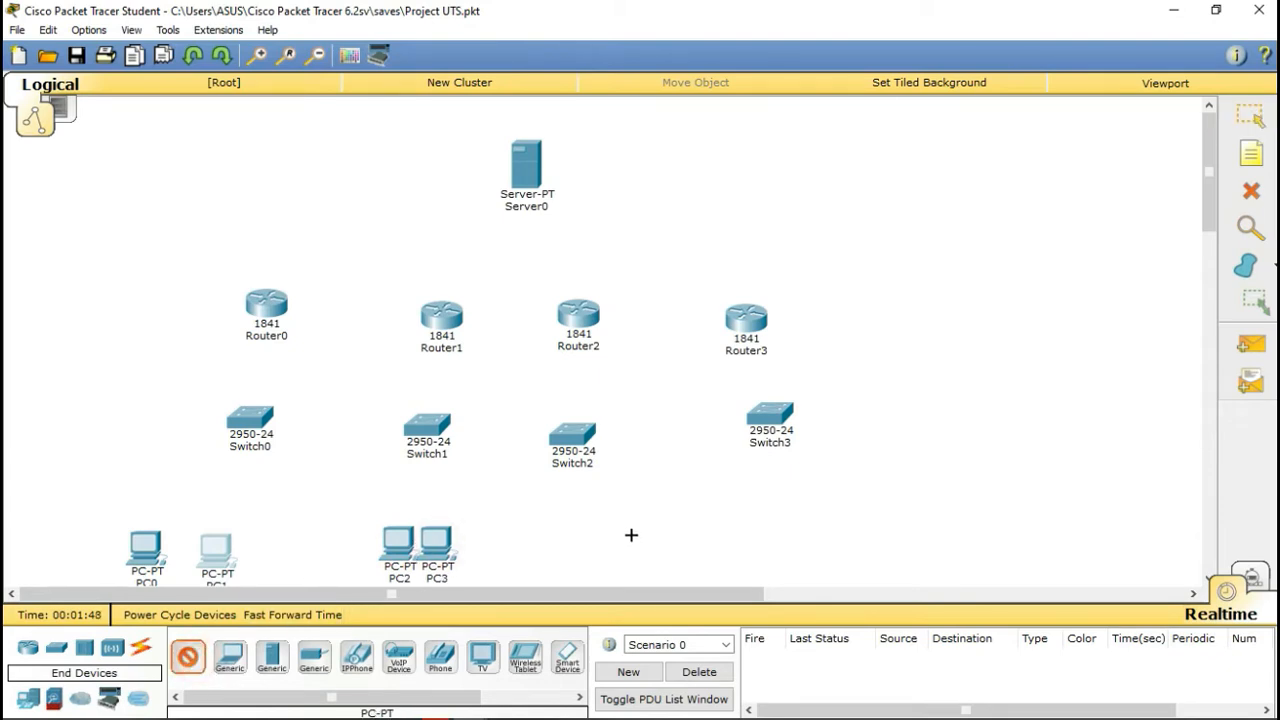
click(547, 555)
click(187, 655)
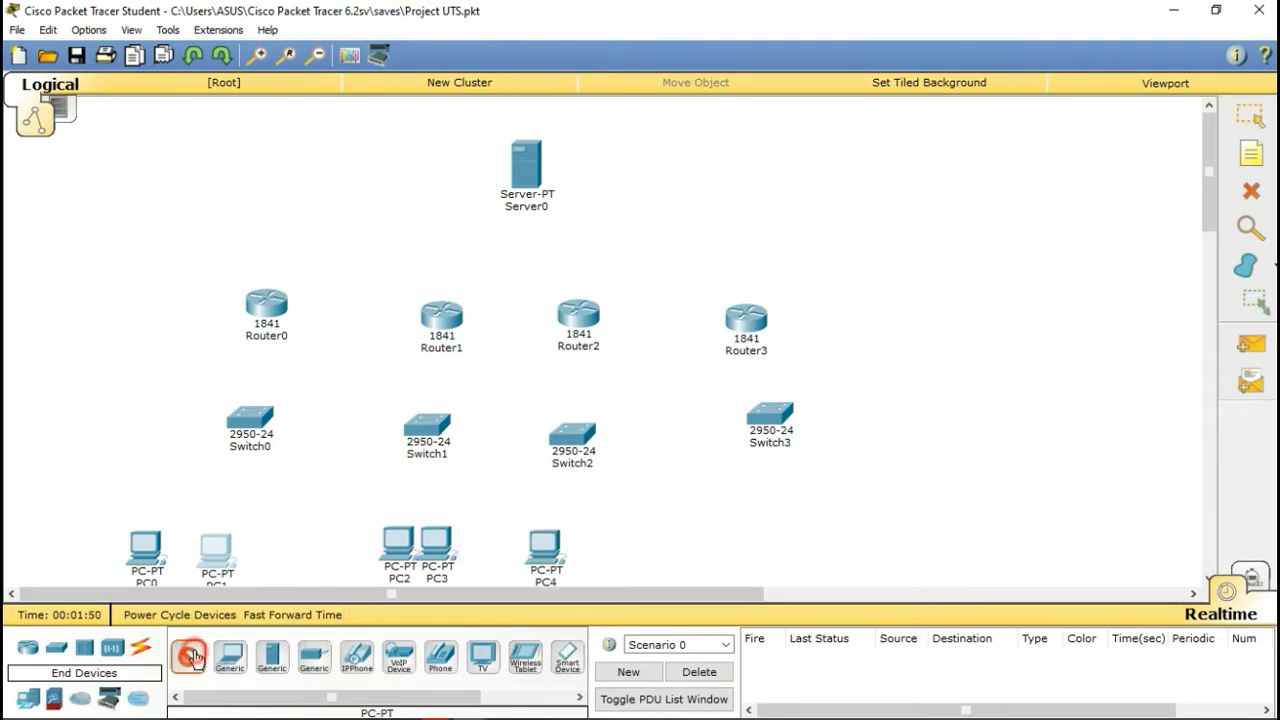
click(586, 550)
click(187, 655)
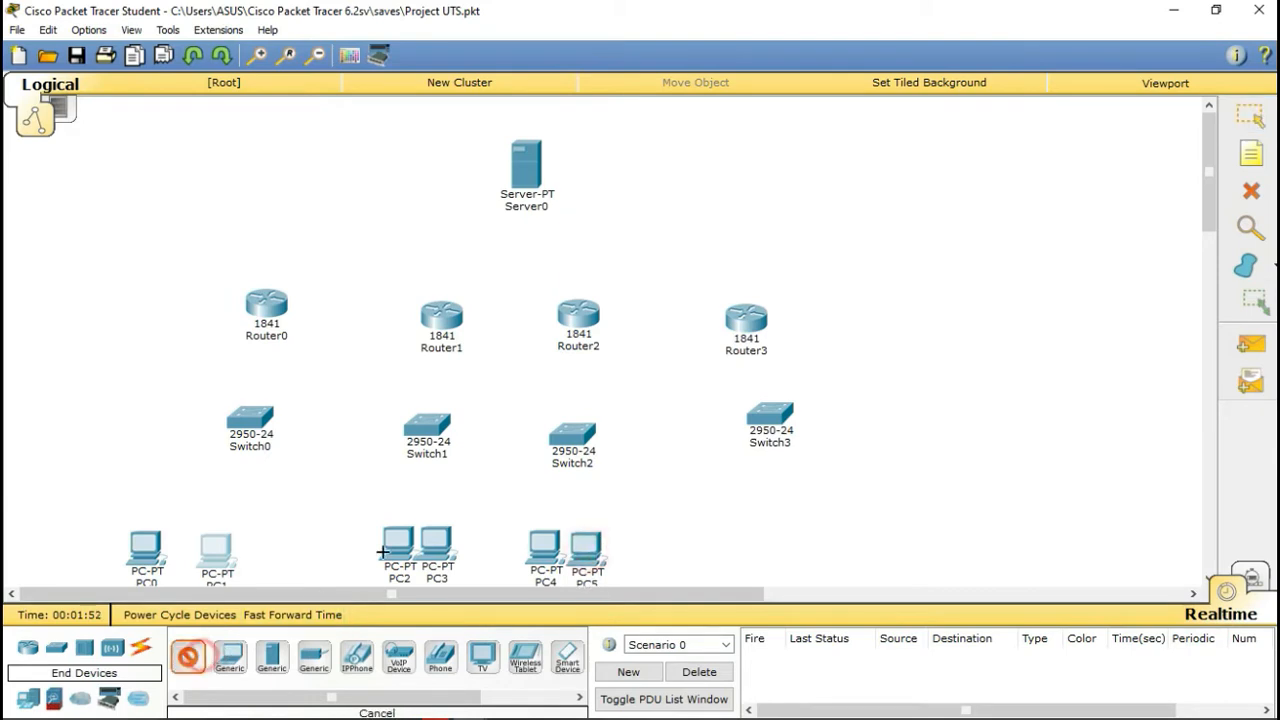
click(718, 515)
click(187, 655)
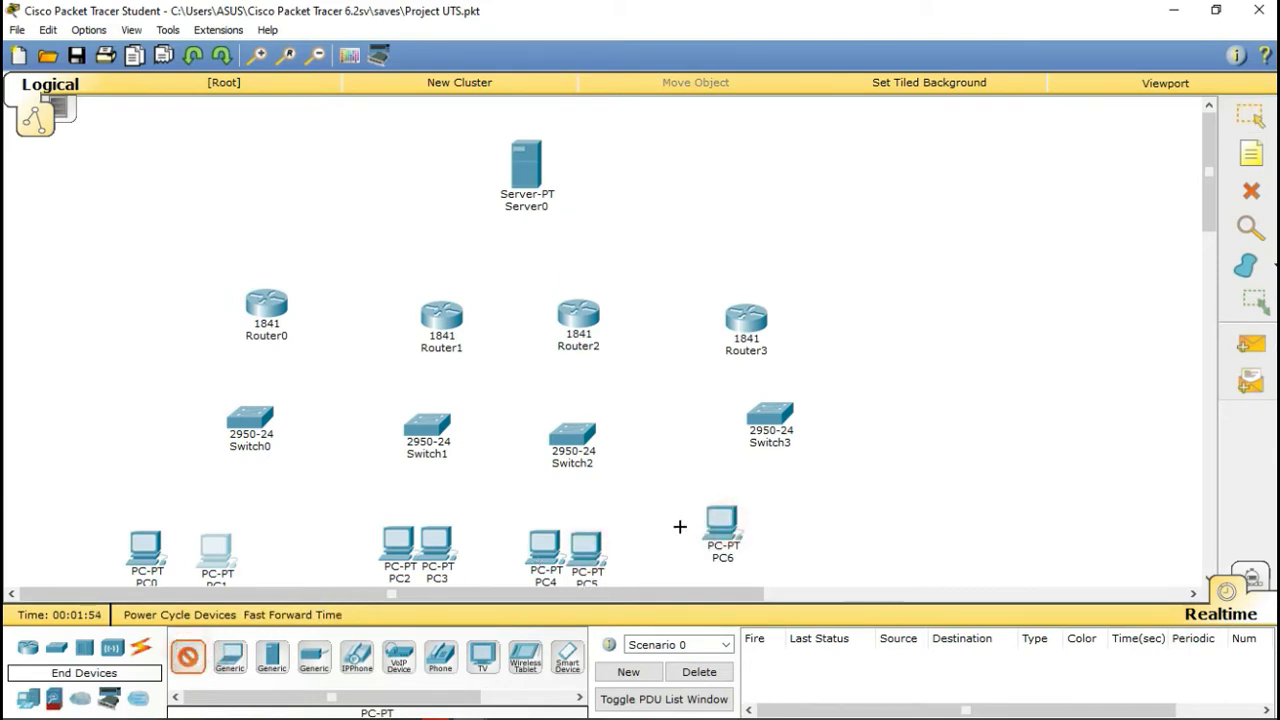
click(780, 537)
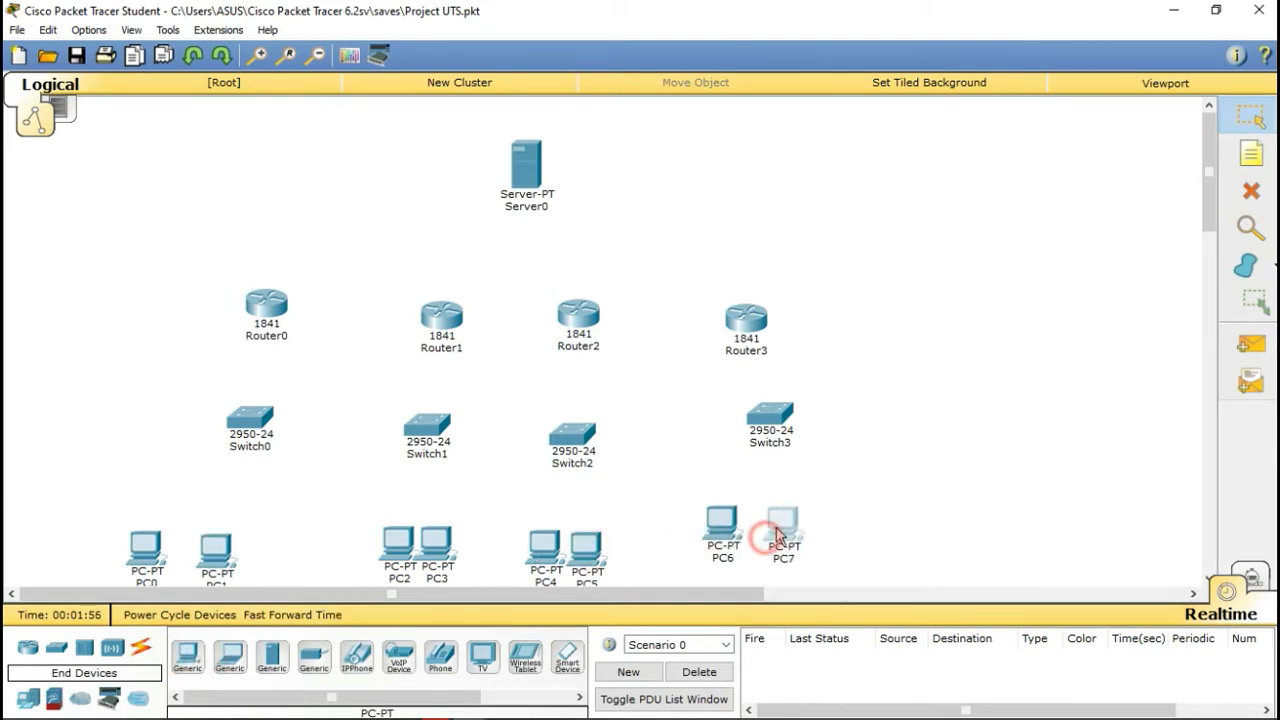
drag(723, 535, 736, 537)
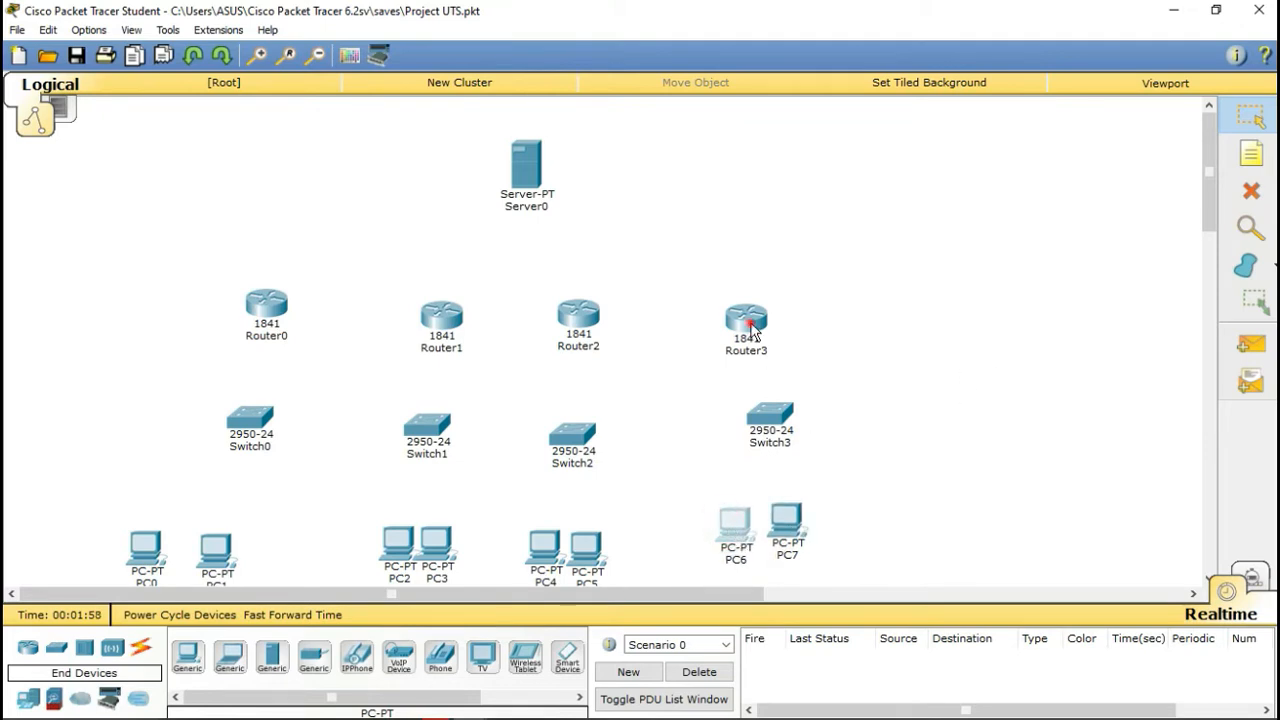
Step: Raise Router3 and Router1 into line with the other routers
drag(751, 333, 739, 320)
click(598, 318)
drag(420, 322, 412, 306)
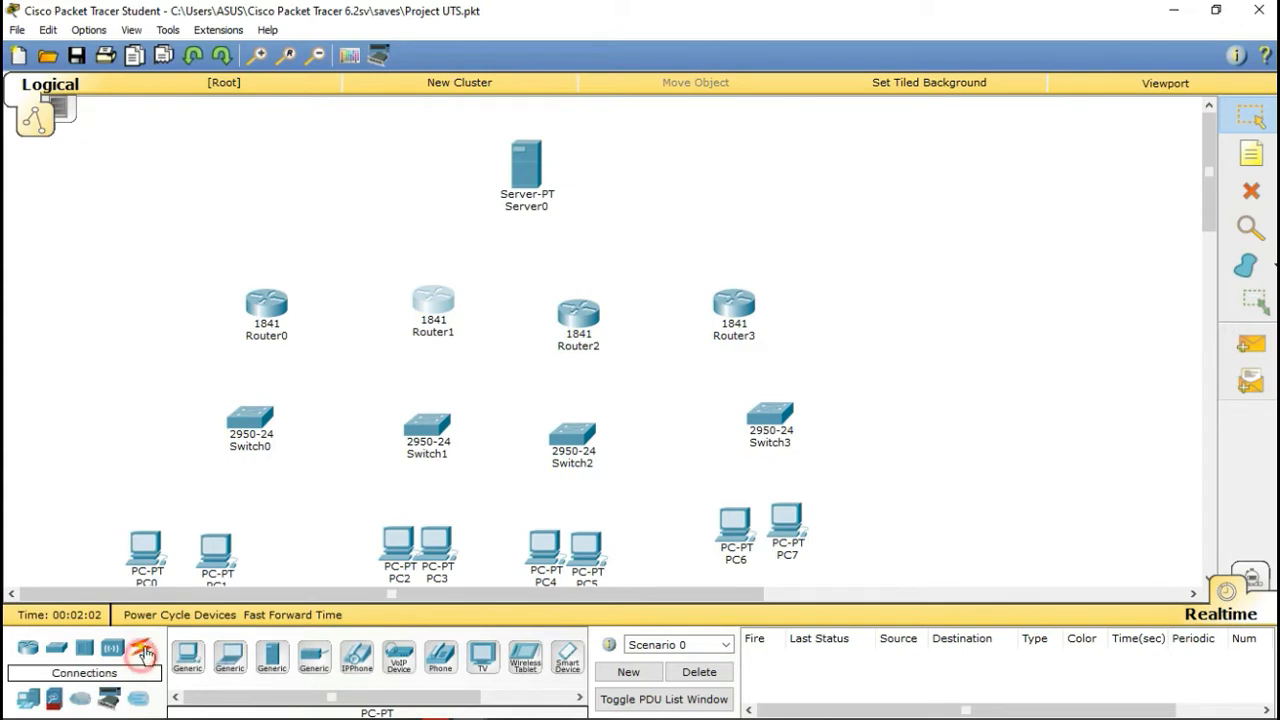
Step: Cable Router0 to Server0 and to Router1 using automatic connection type
click(139, 647)
click(188, 658)
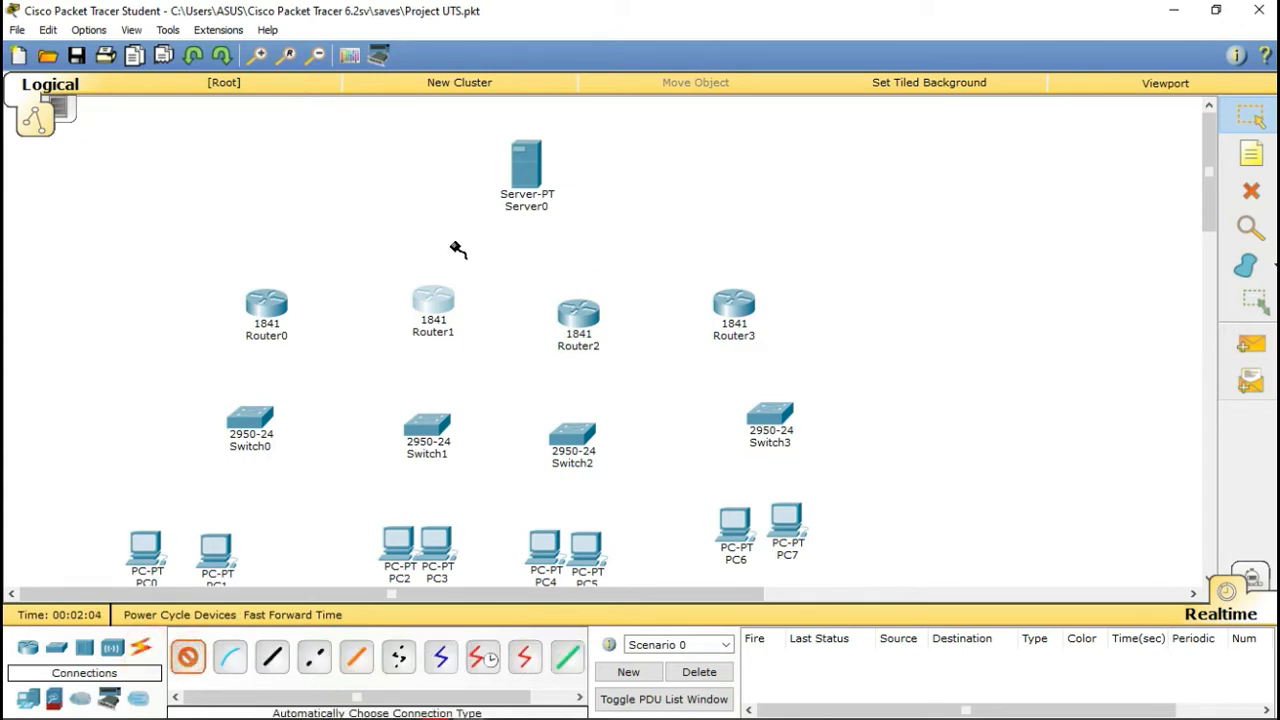
click(296, 306)
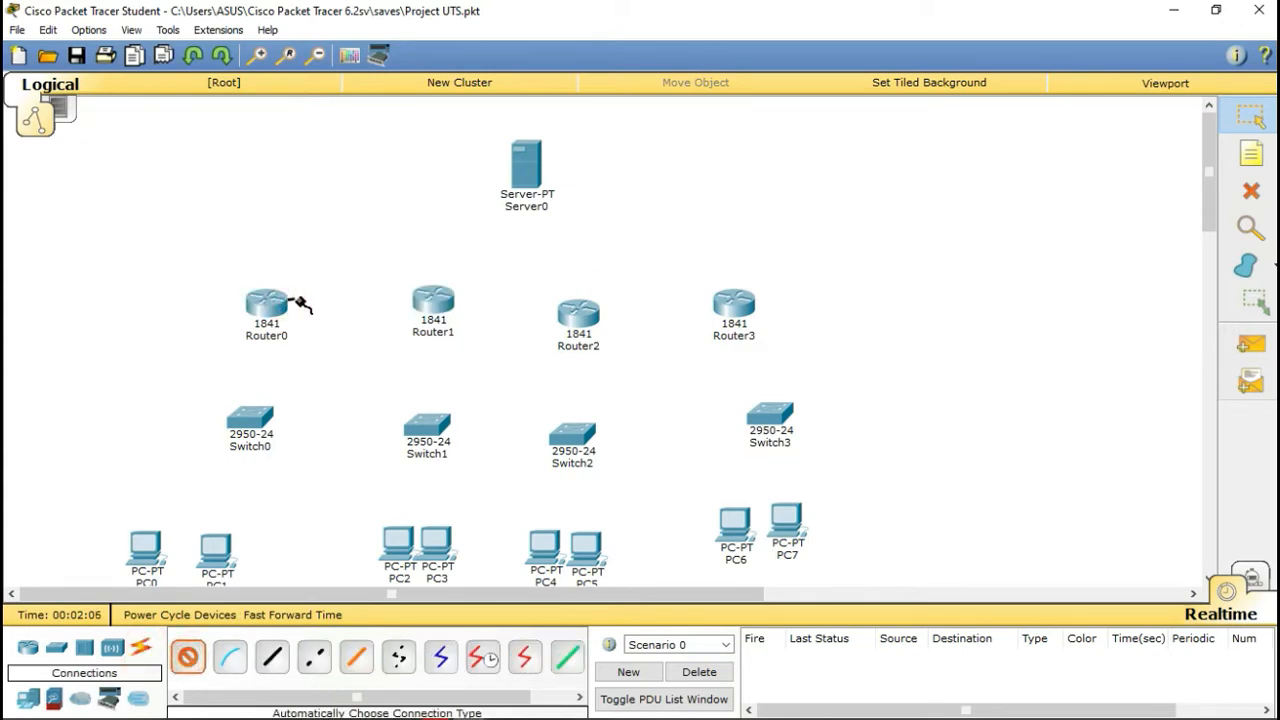
click(526, 184)
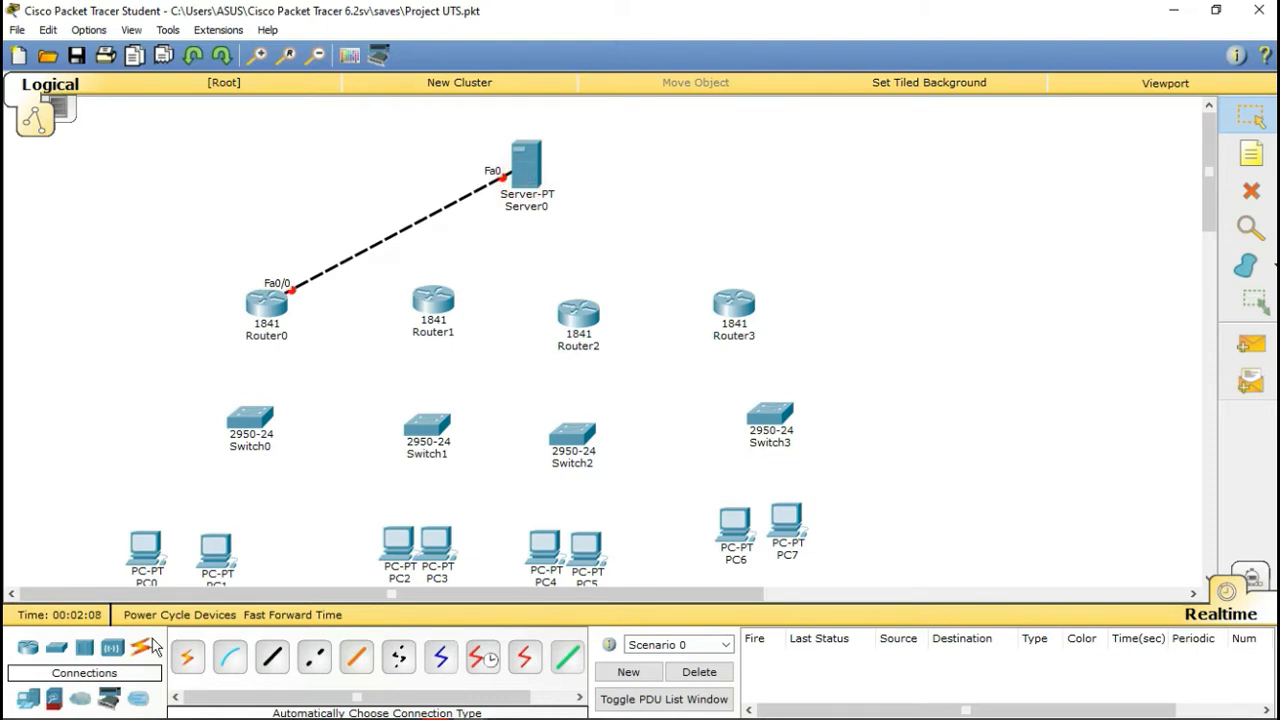
click(188, 657)
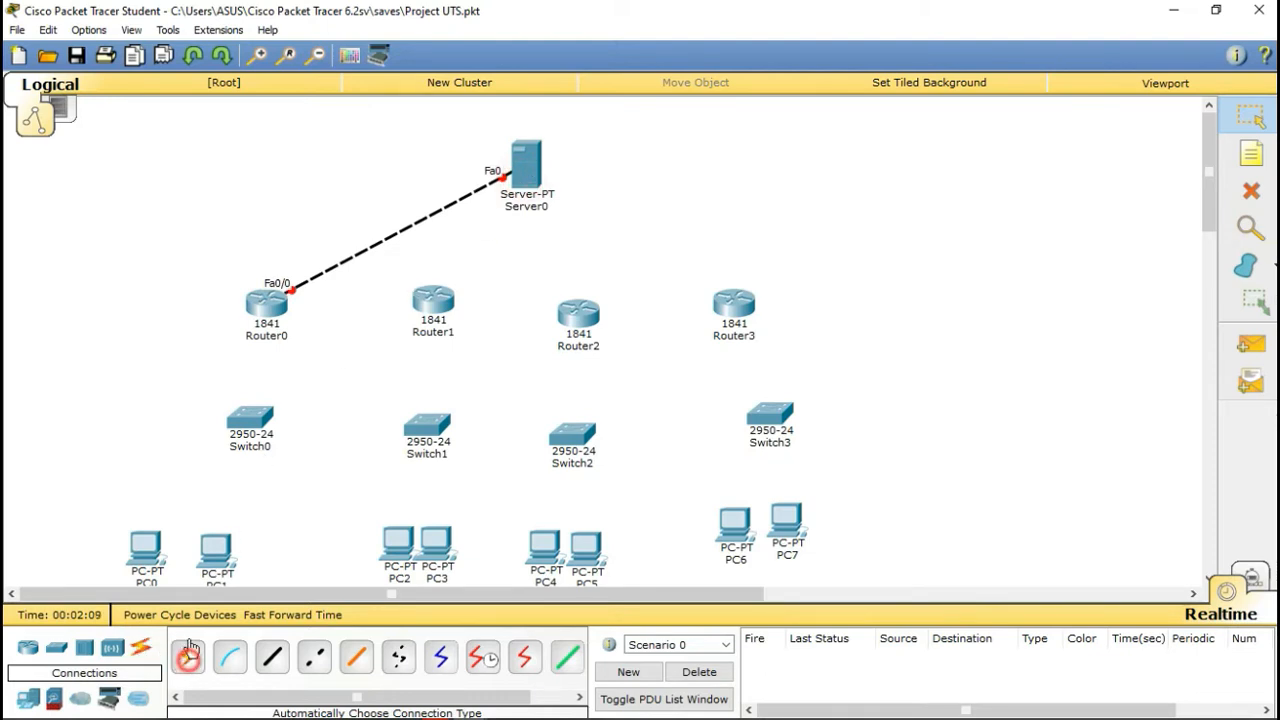
click(281, 307)
click(434, 298)
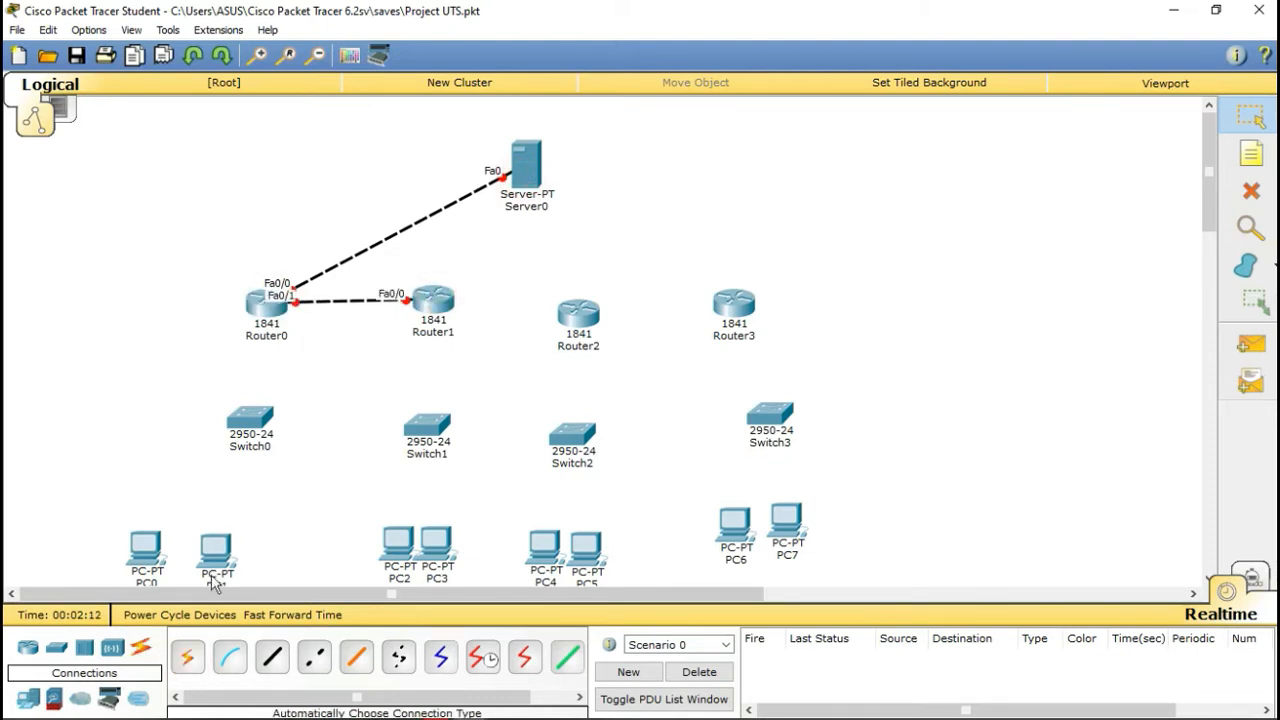
Step: Link Router1 to Router2 and Router2 to Router3 with automatic cables
click(188, 657)
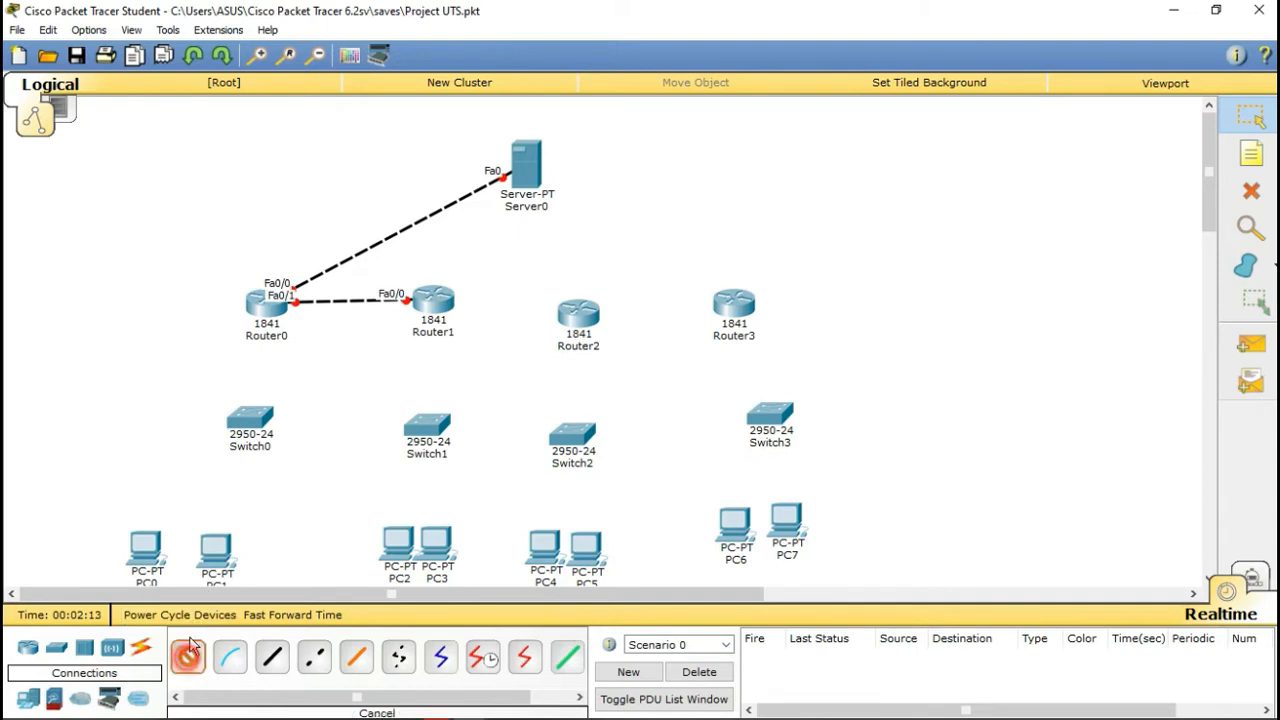
click(430, 309)
click(585, 316)
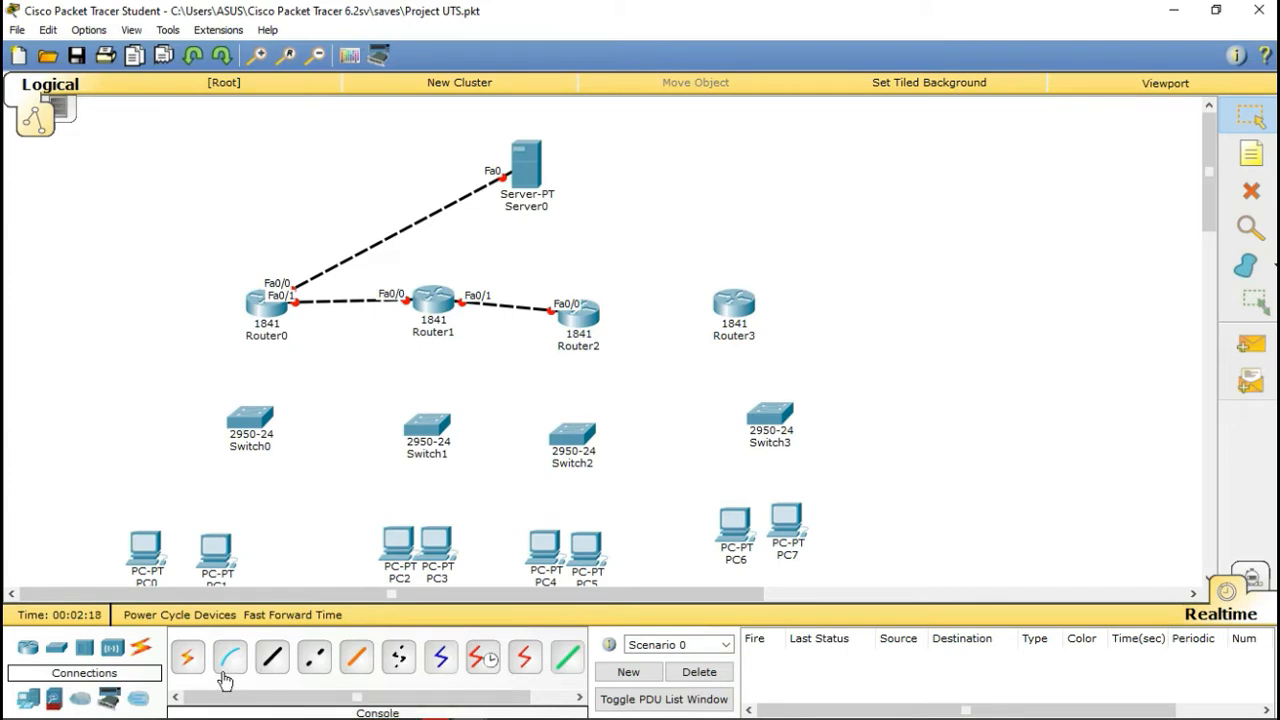
click(188, 657)
click(583, 318)
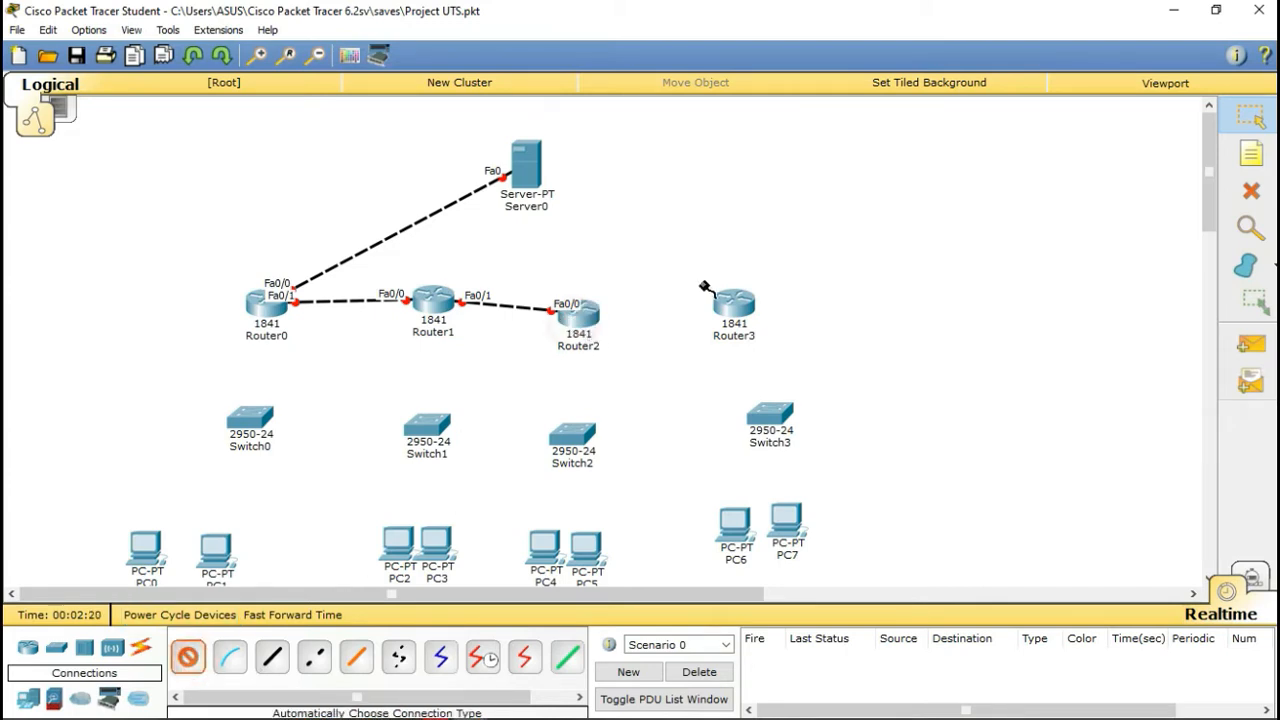
click(733, 305)
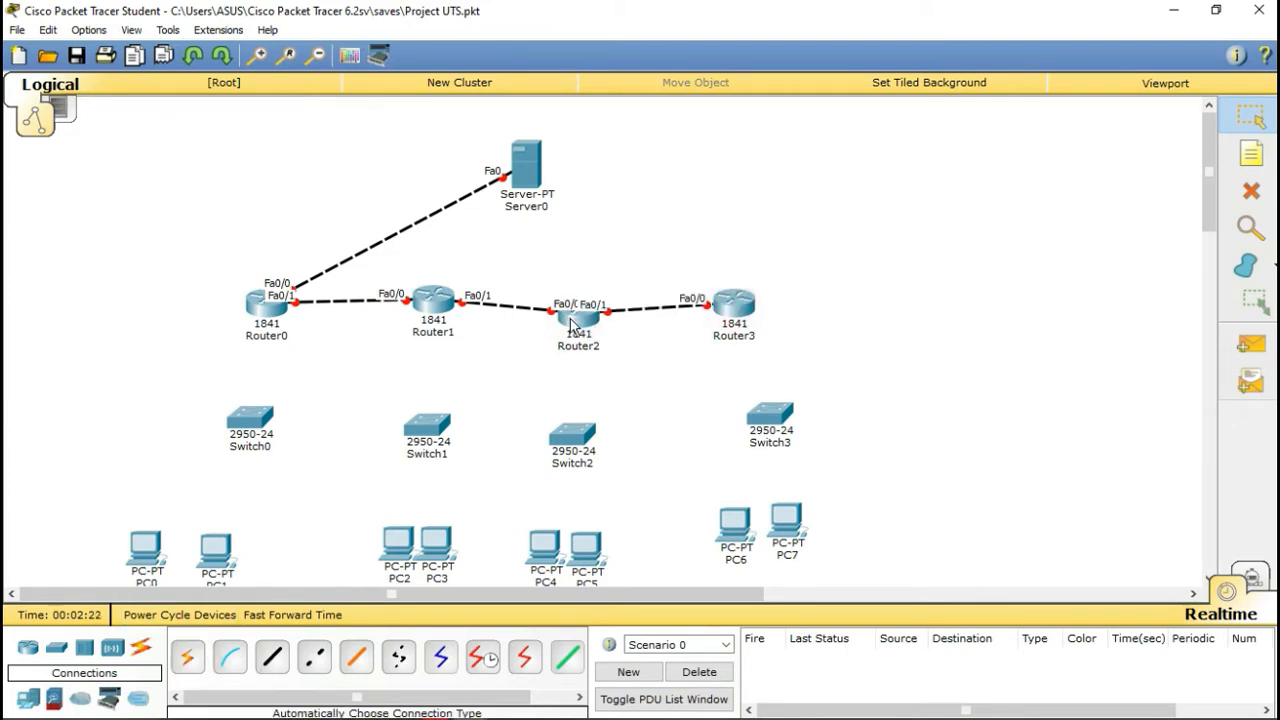
Step: Align Router2 with the router row and the four switches into a straight row
drag(572, 325, 572, 307)
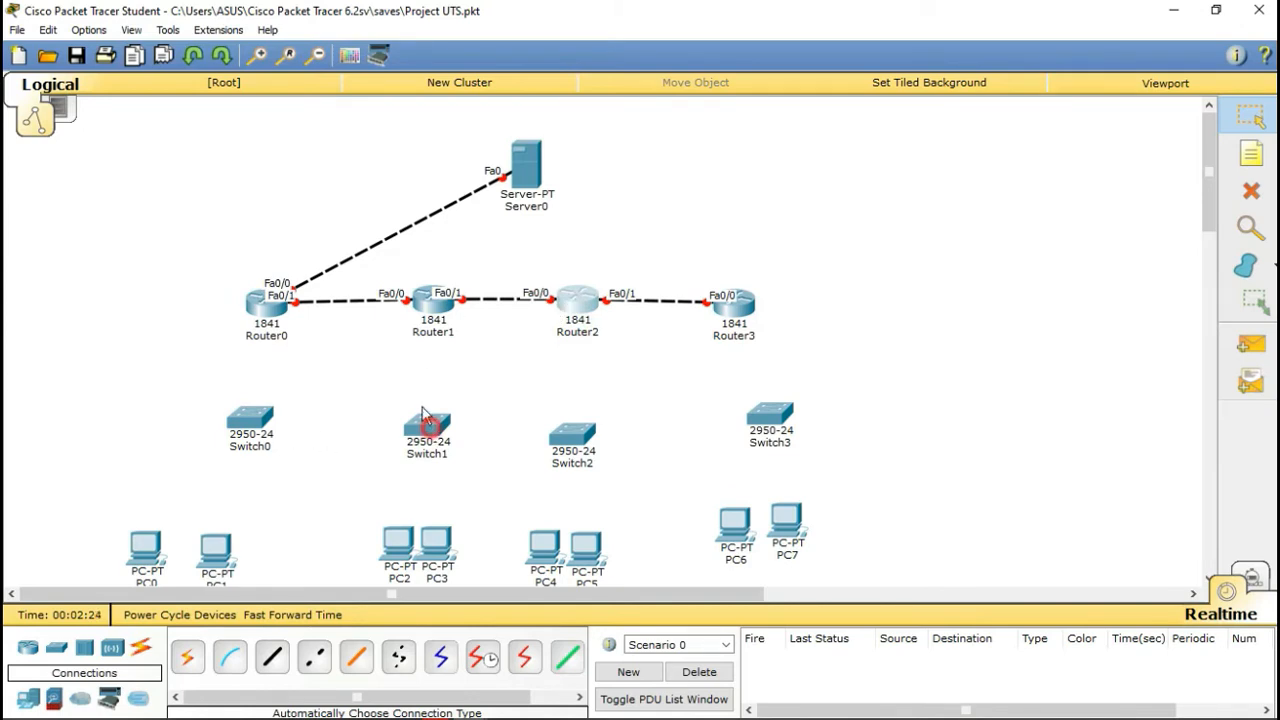
drag(430, 425, 421, 404)
drag(595, 425, 598, 392)
drag(770, 432, 752, 418)
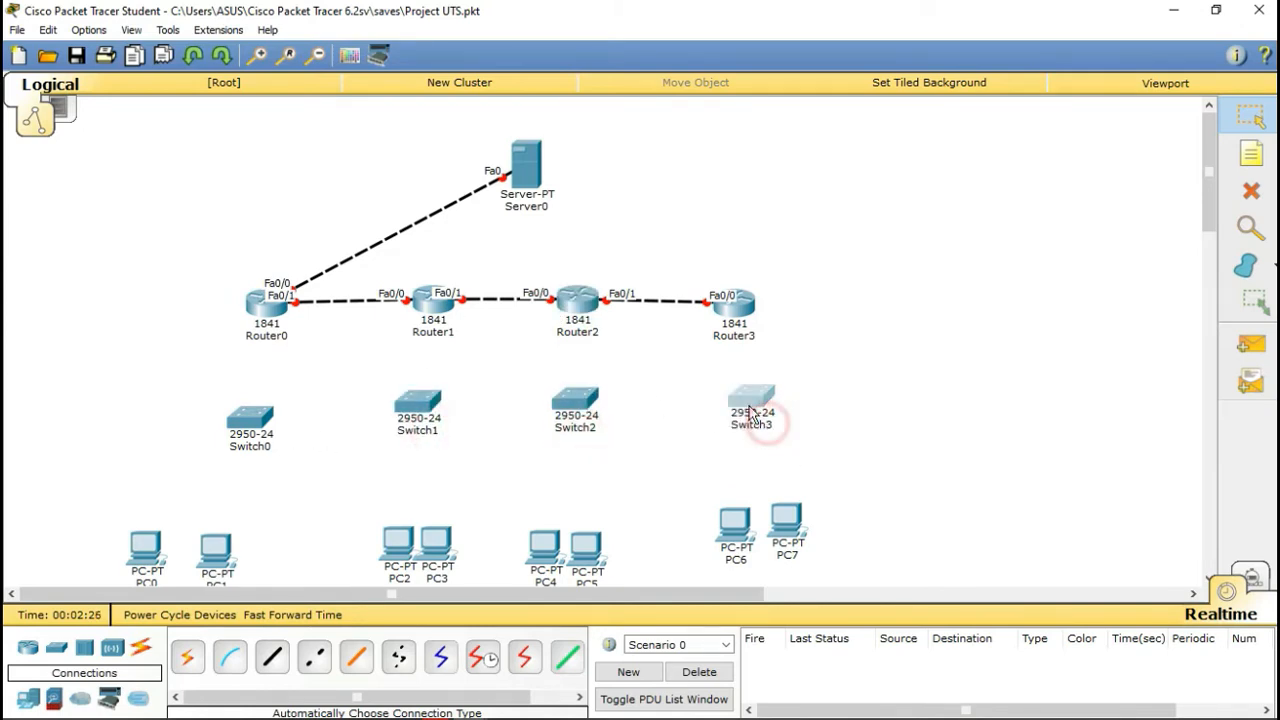
drag(247, 424, 252, 412)
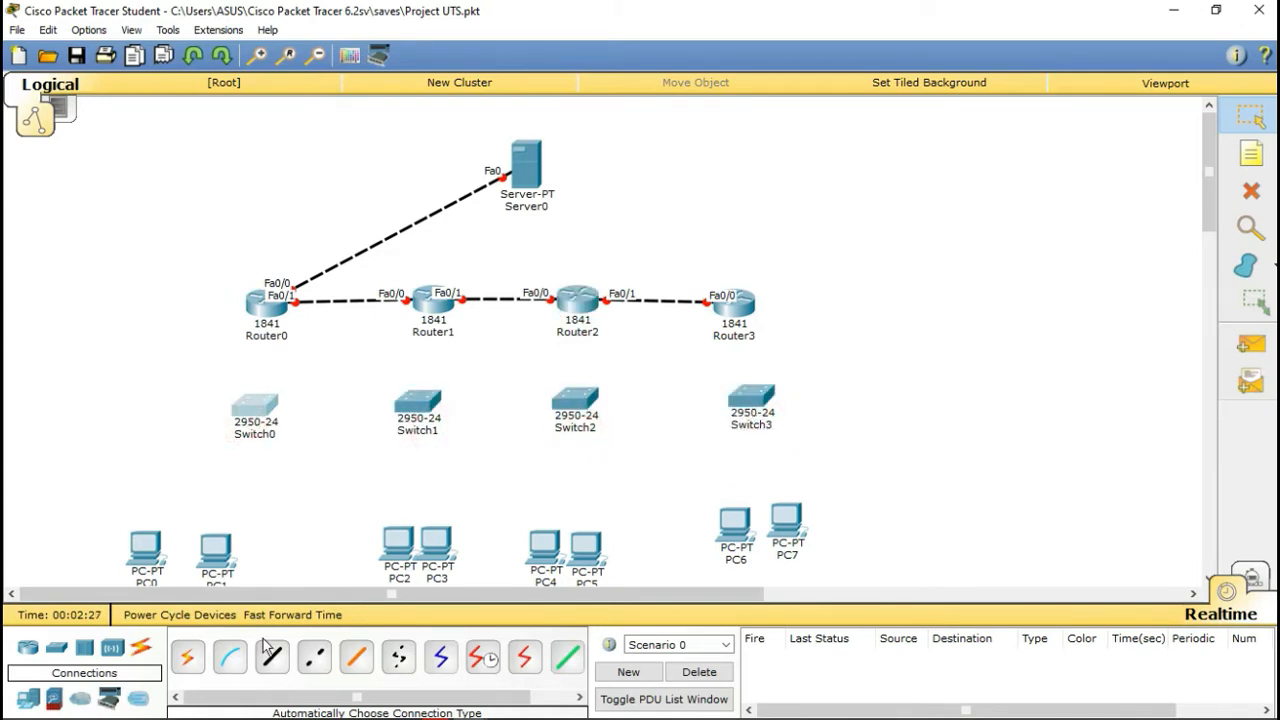
click(277, 316)
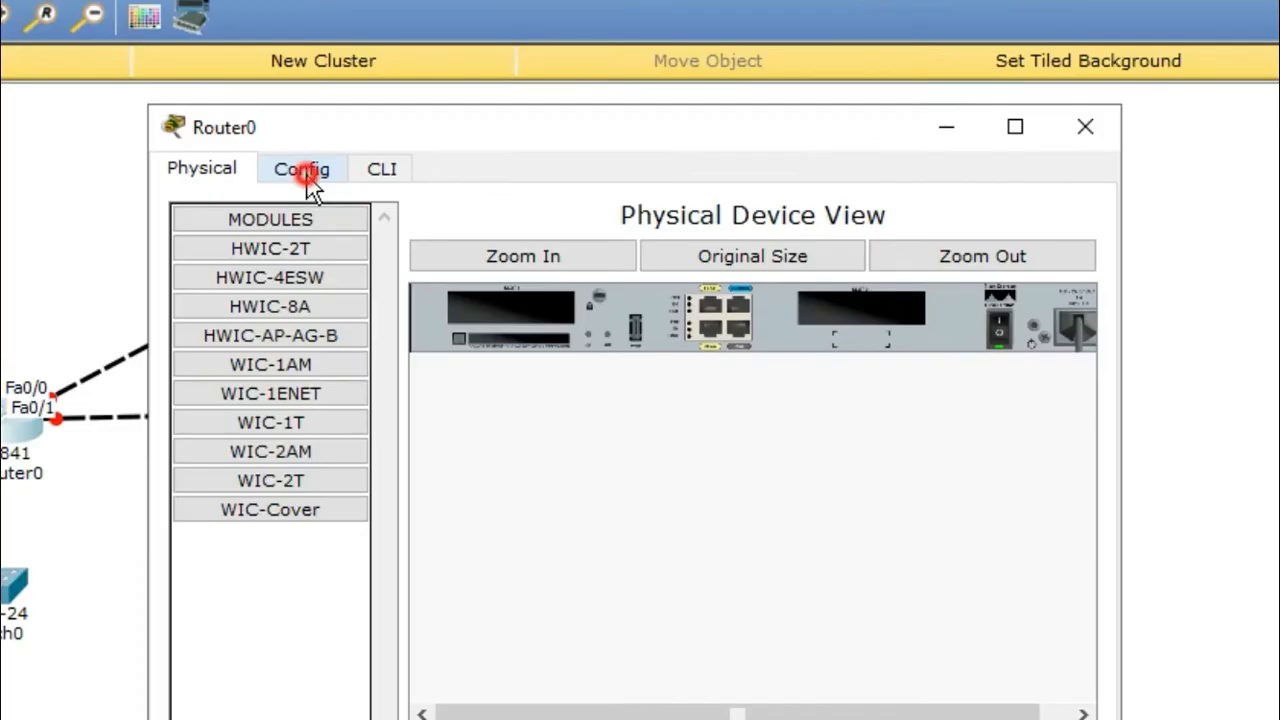
Step: Power off Router0 and install a WIC-1ENET card in its empty slot
click(494, 148)
click(290, 170)
click(200, 170)
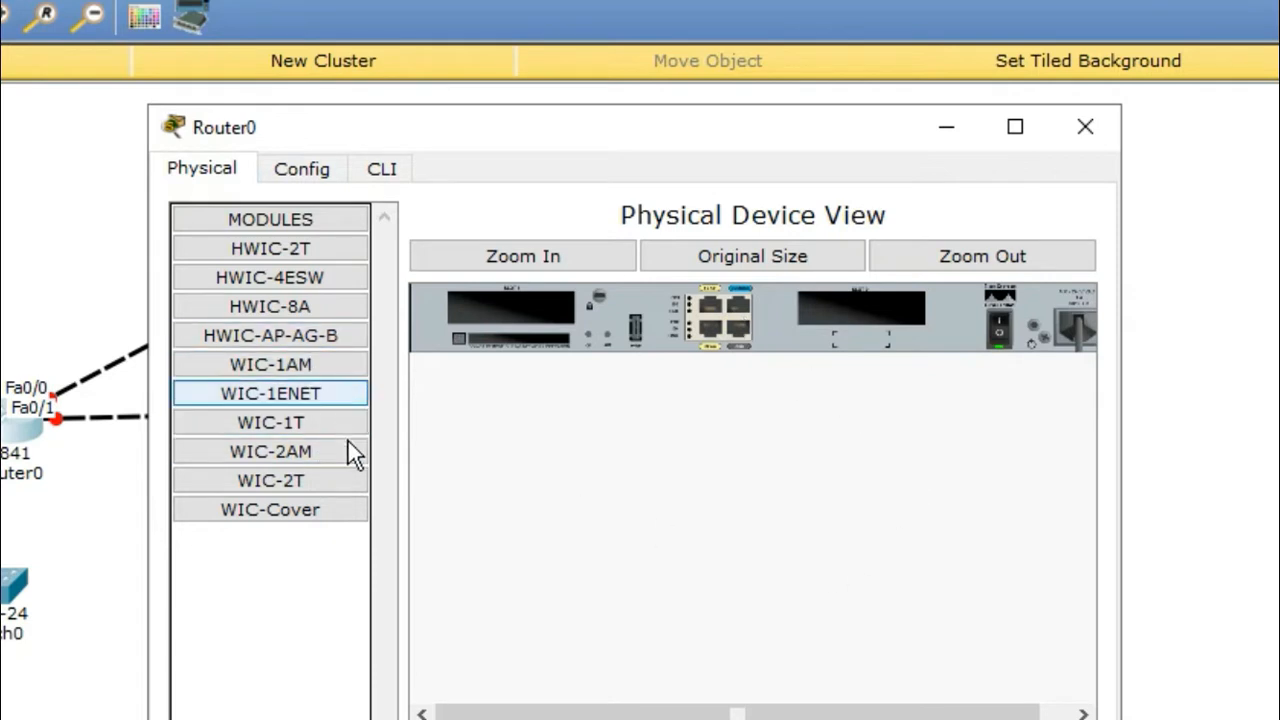
click(310, 400)
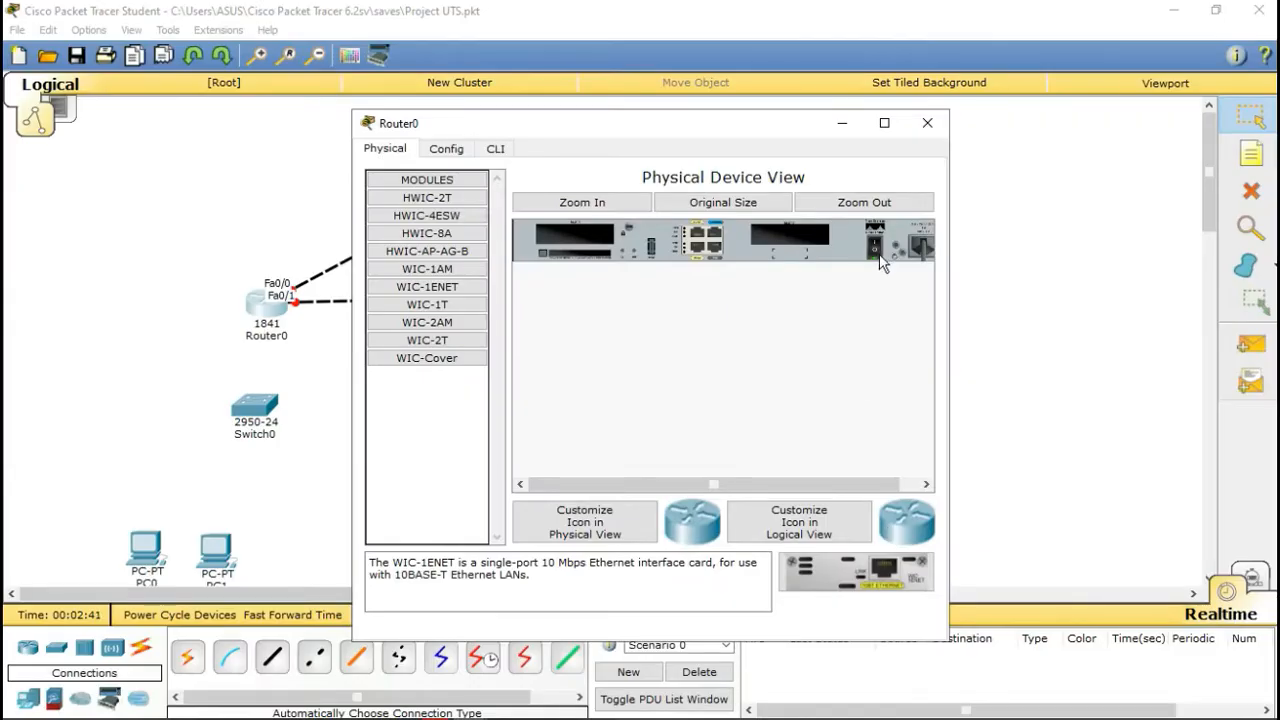
click(877, 252)
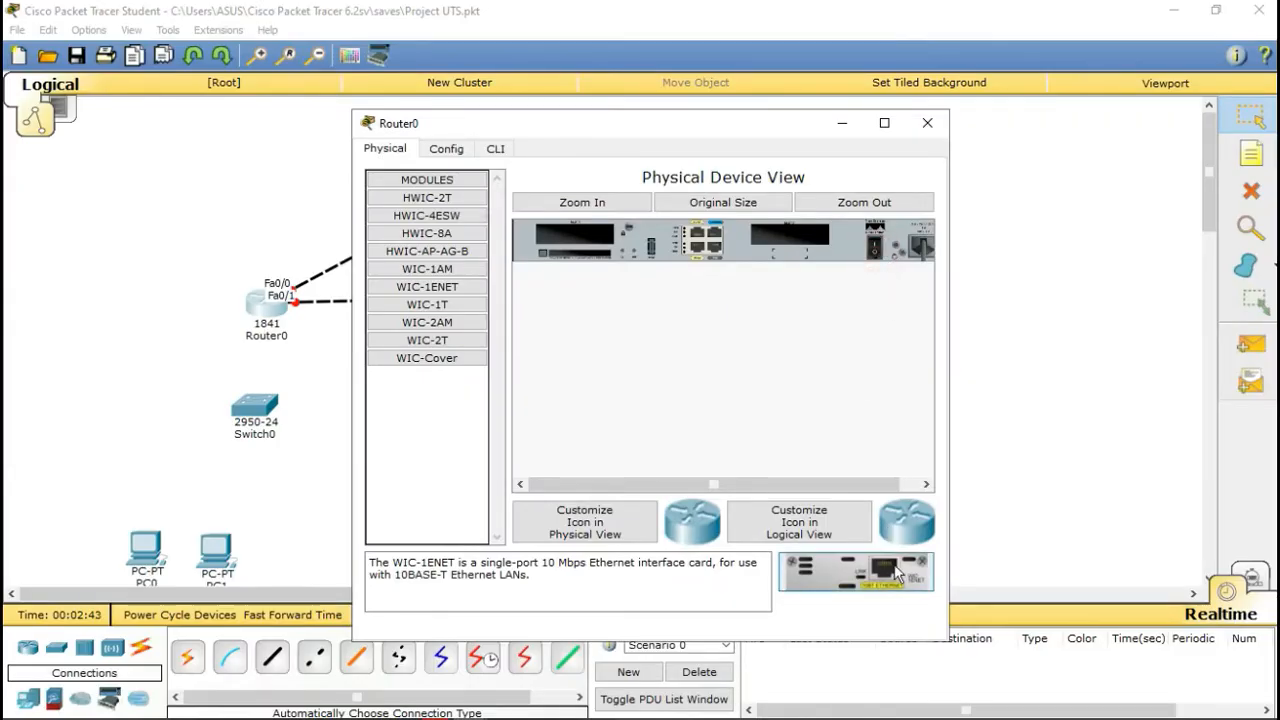
drag(897, 576, 796, 244)
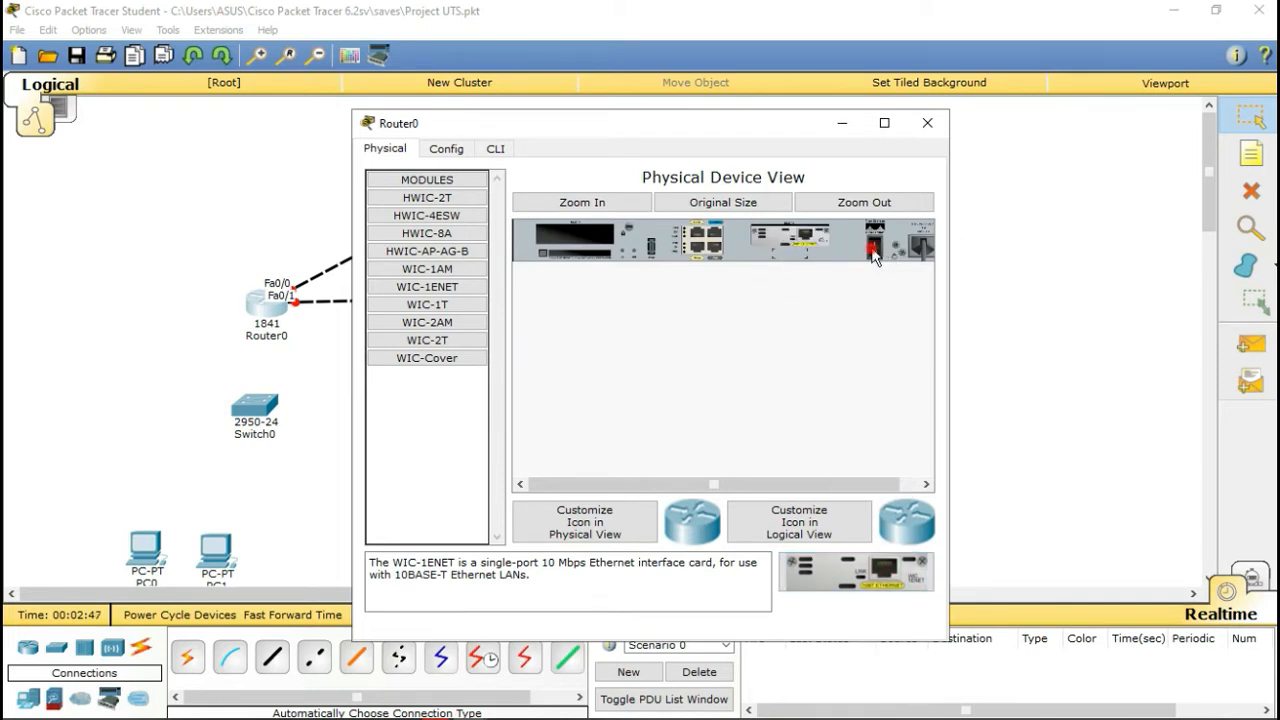
click(927, 123)
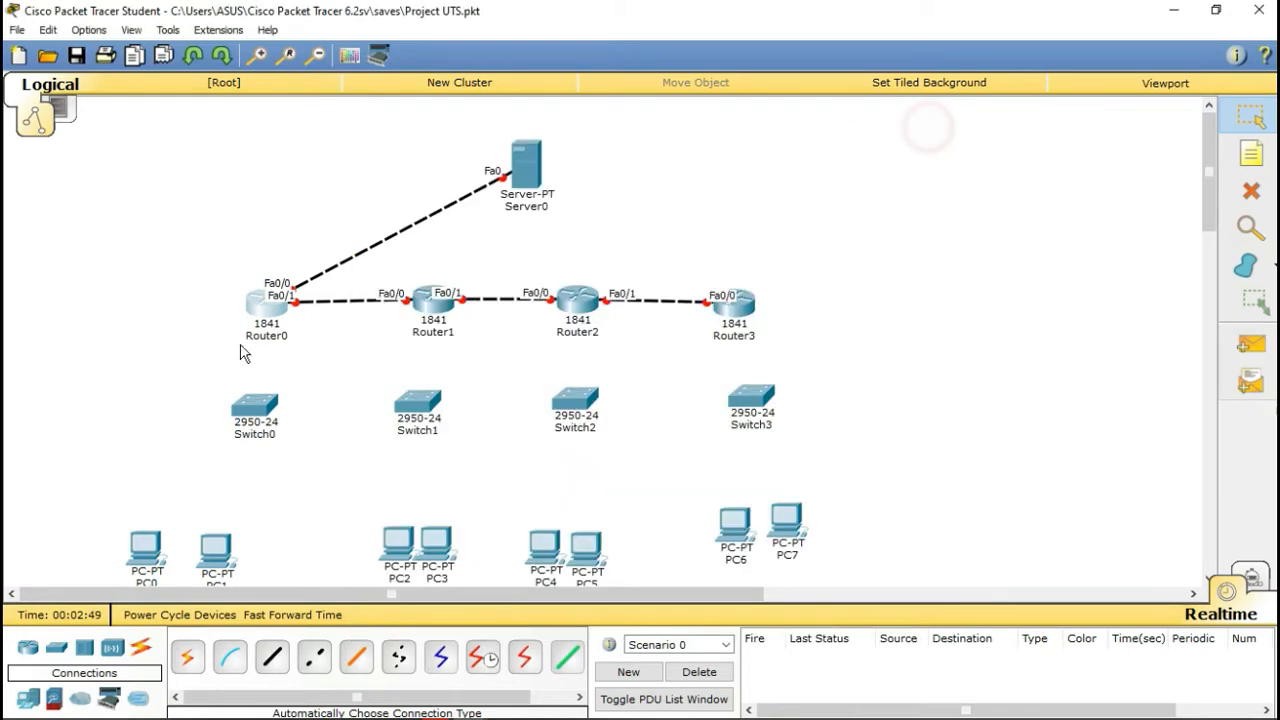
Step: Power off Router1, install a WIC-1ENET card, and power it back on
click(436, 308)
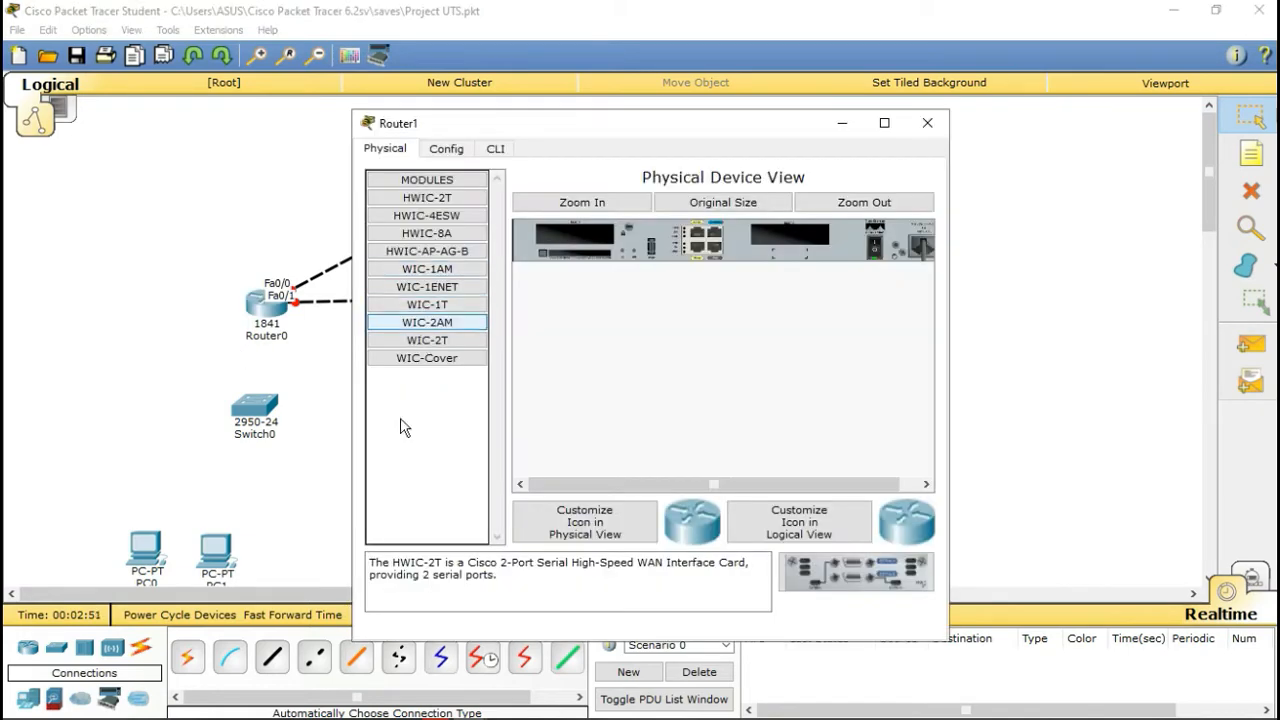
click(457, 287)
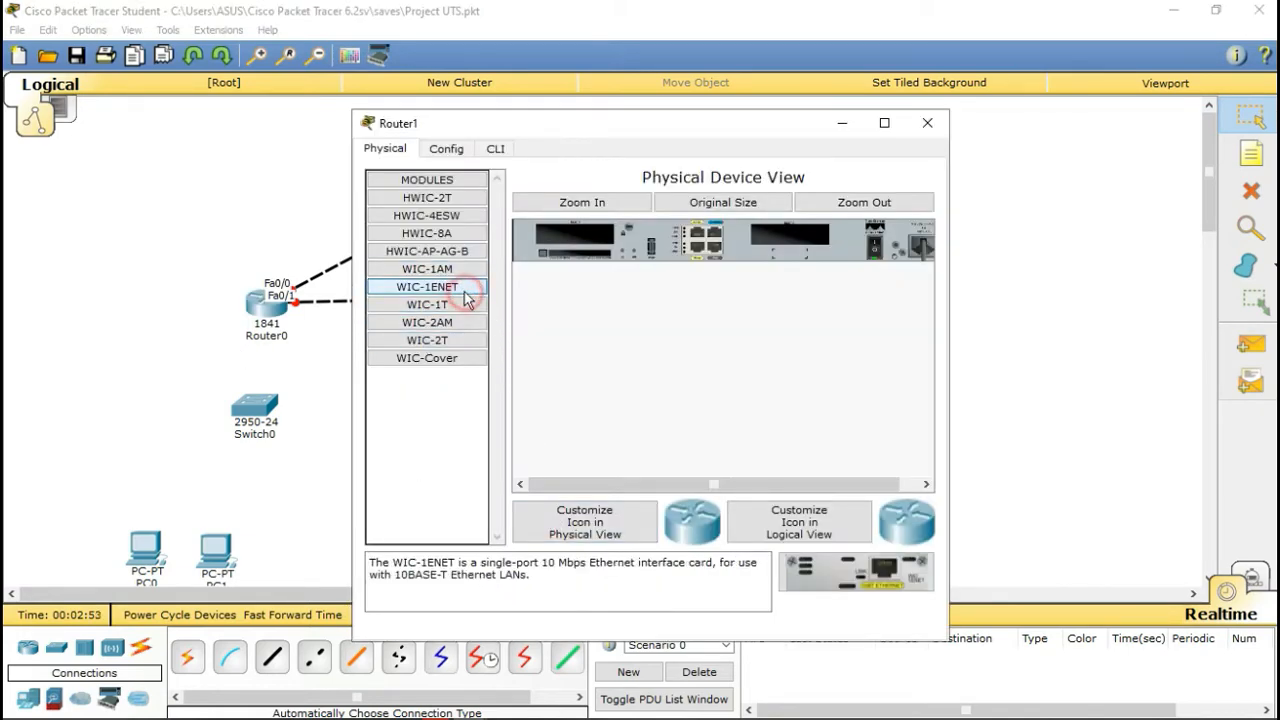
drag(858, 582, 897, 282)
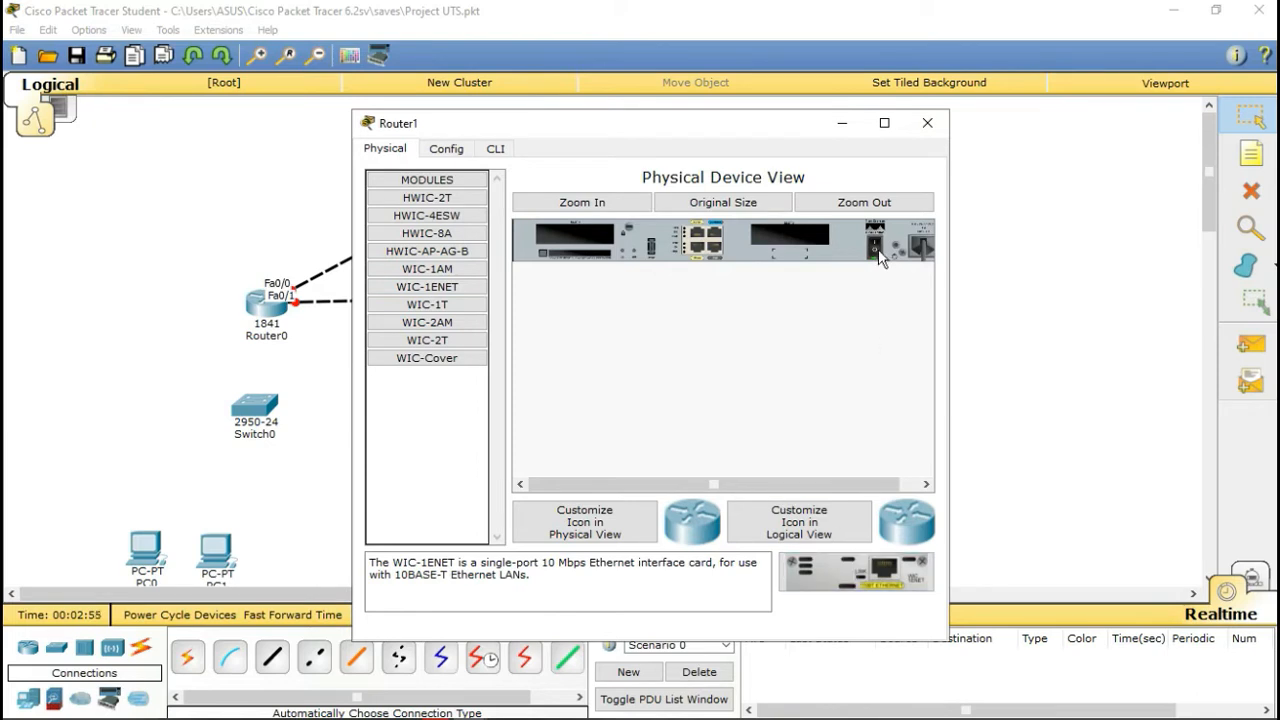
click(878, 249)
drag(883, 578, 798, 247)
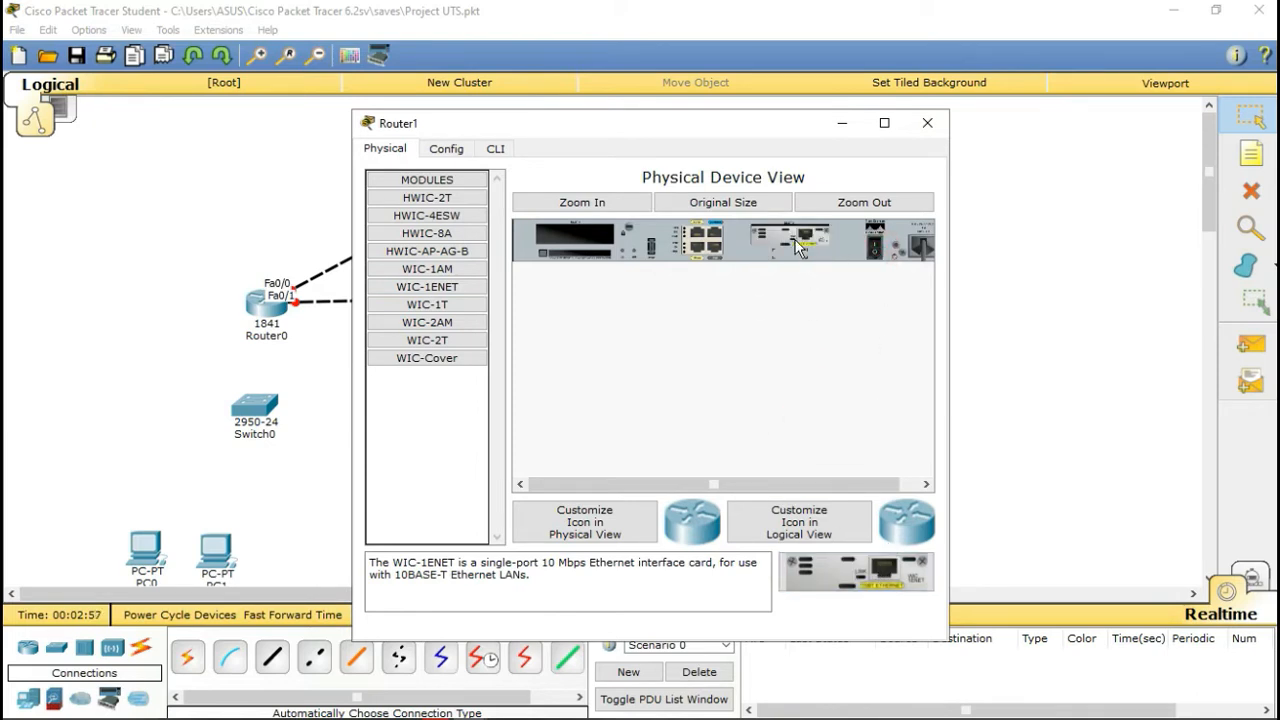
click(872, 252)
click(926, 123)
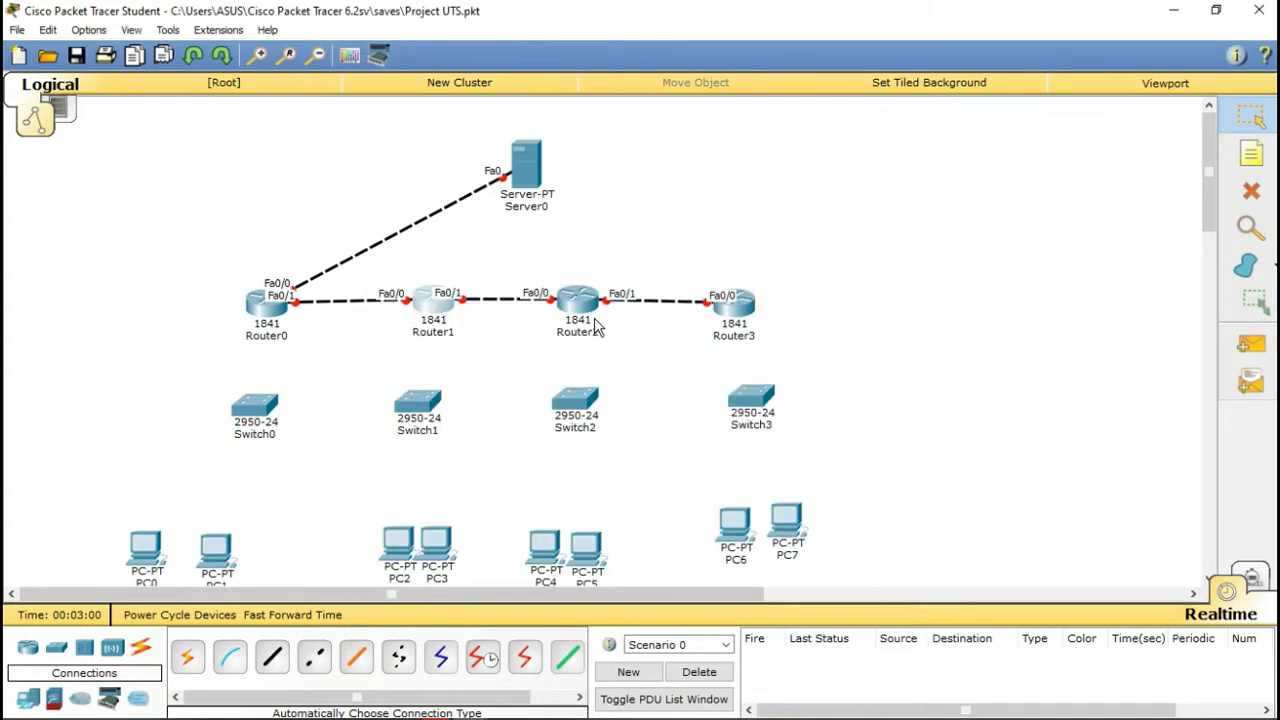
Step: Power off Router2 and install a WIC-1ENET card in its empty slot
click(590, 306)
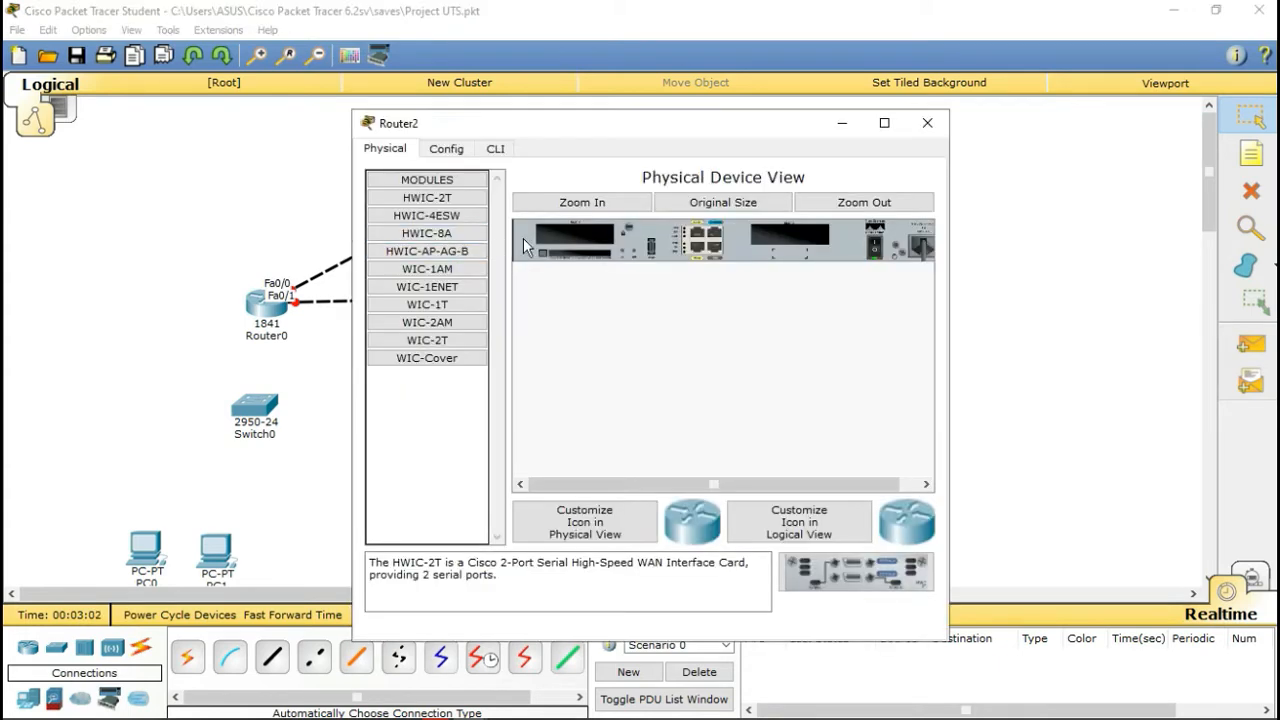
click(443, 286)
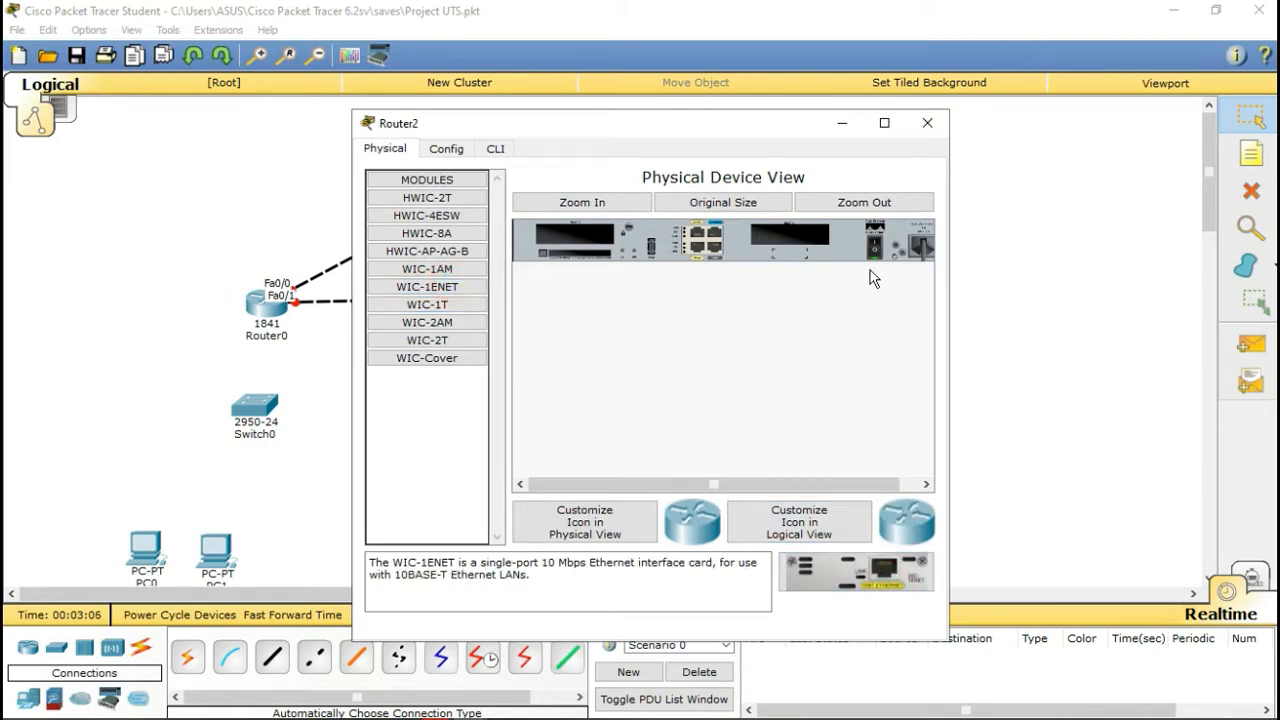
click(875, 245)
drag(892, 574, 792, 240)
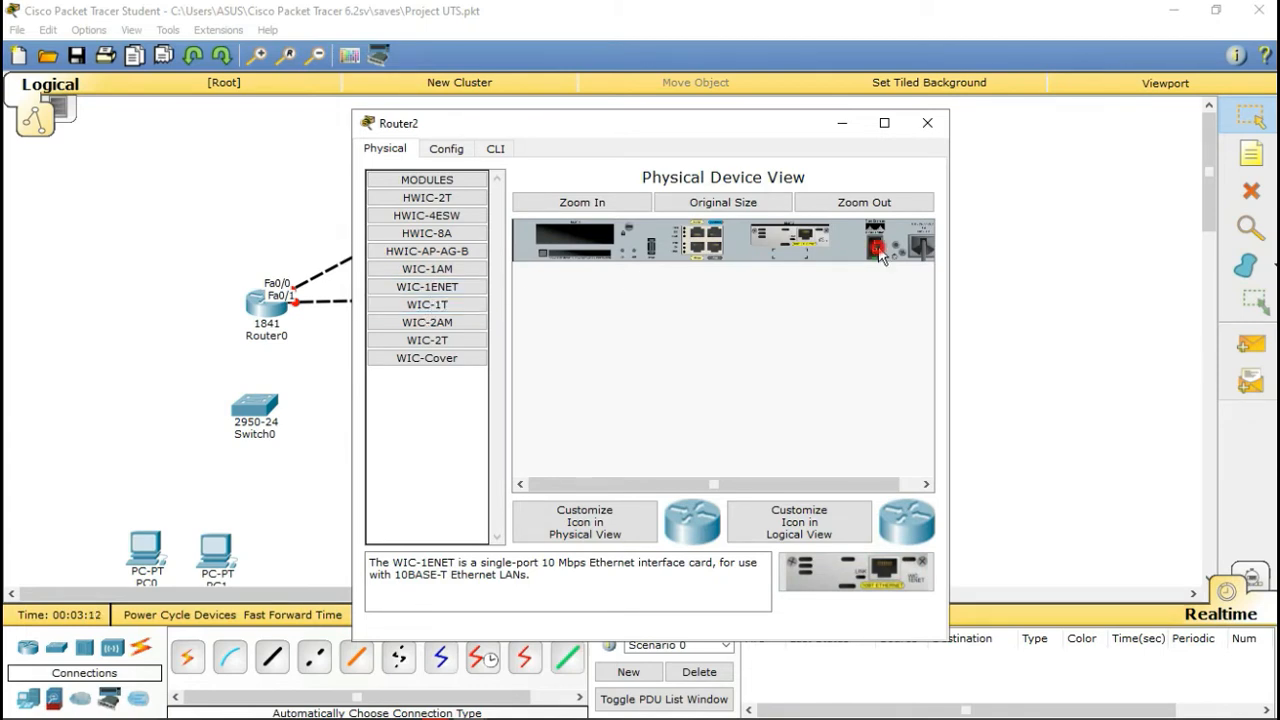
click(927, 123)
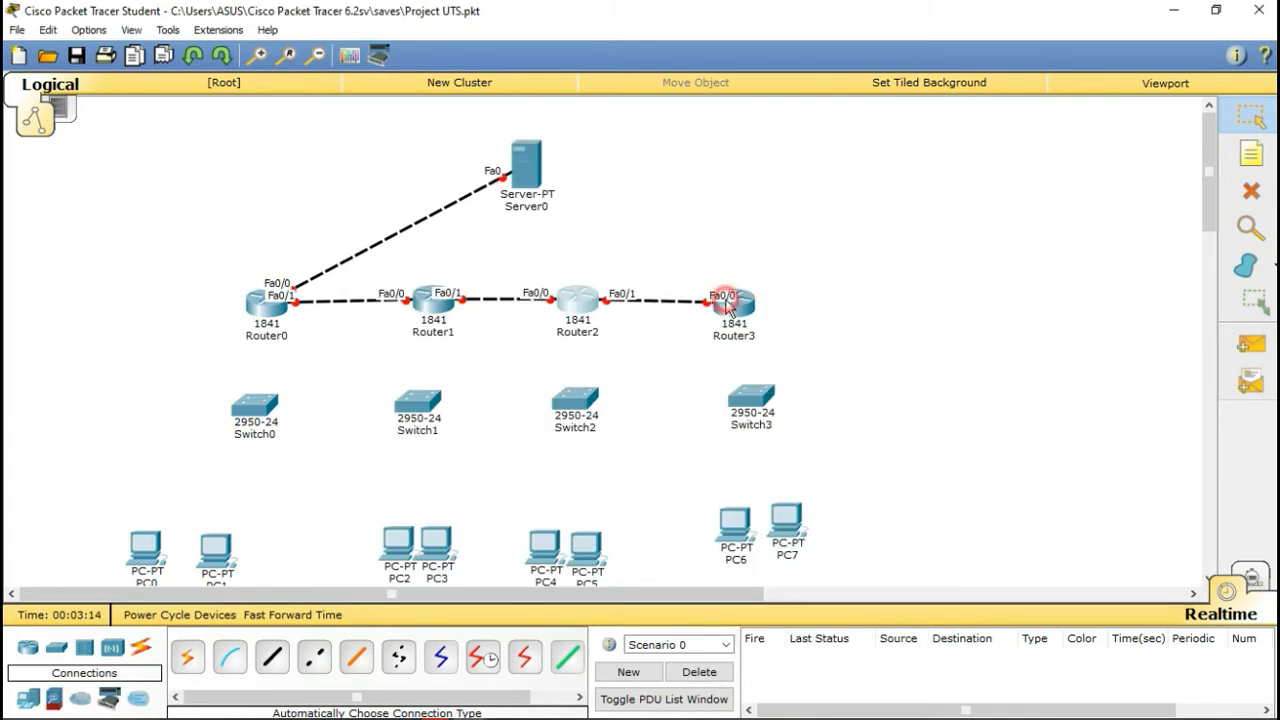
Step: Power off Router3 and fit a WIC-1ENET card after a mistaken HWIC-2T attempt
click(730, 303)
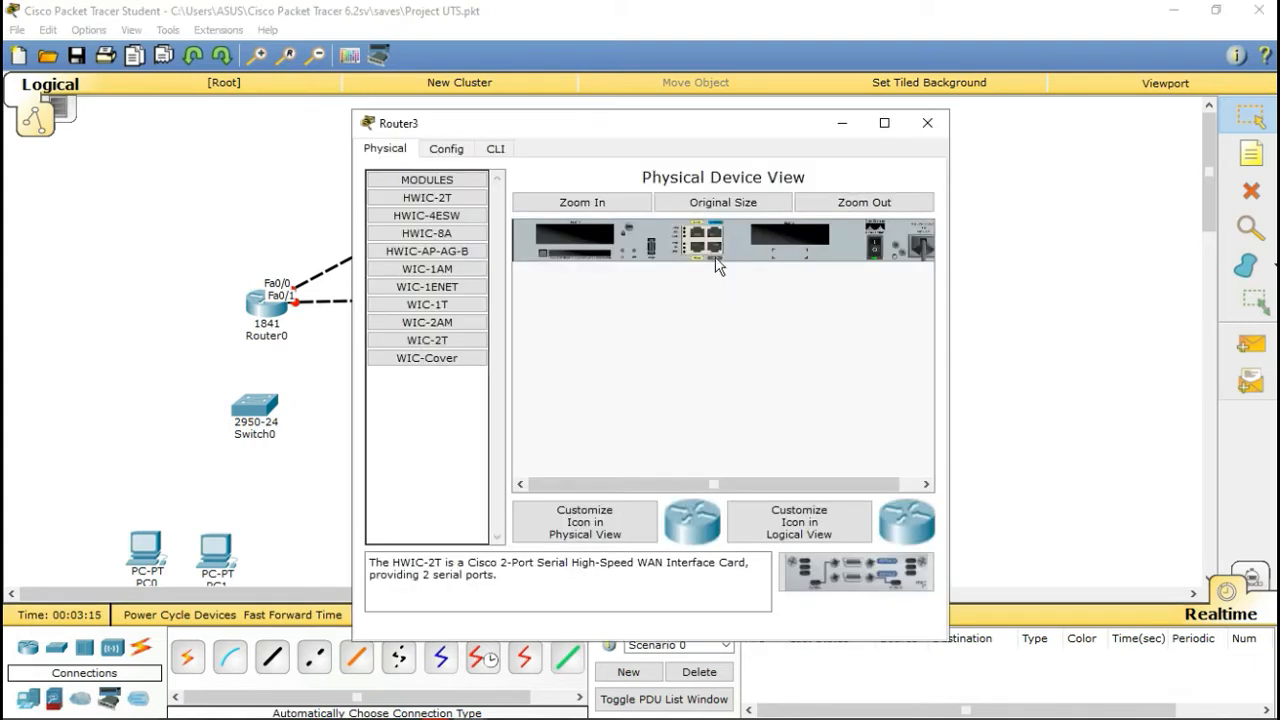
click(874, 250)
drag(825, 575, 810, 318)
click(427, 286)
drag(820, 568, 820, 245)
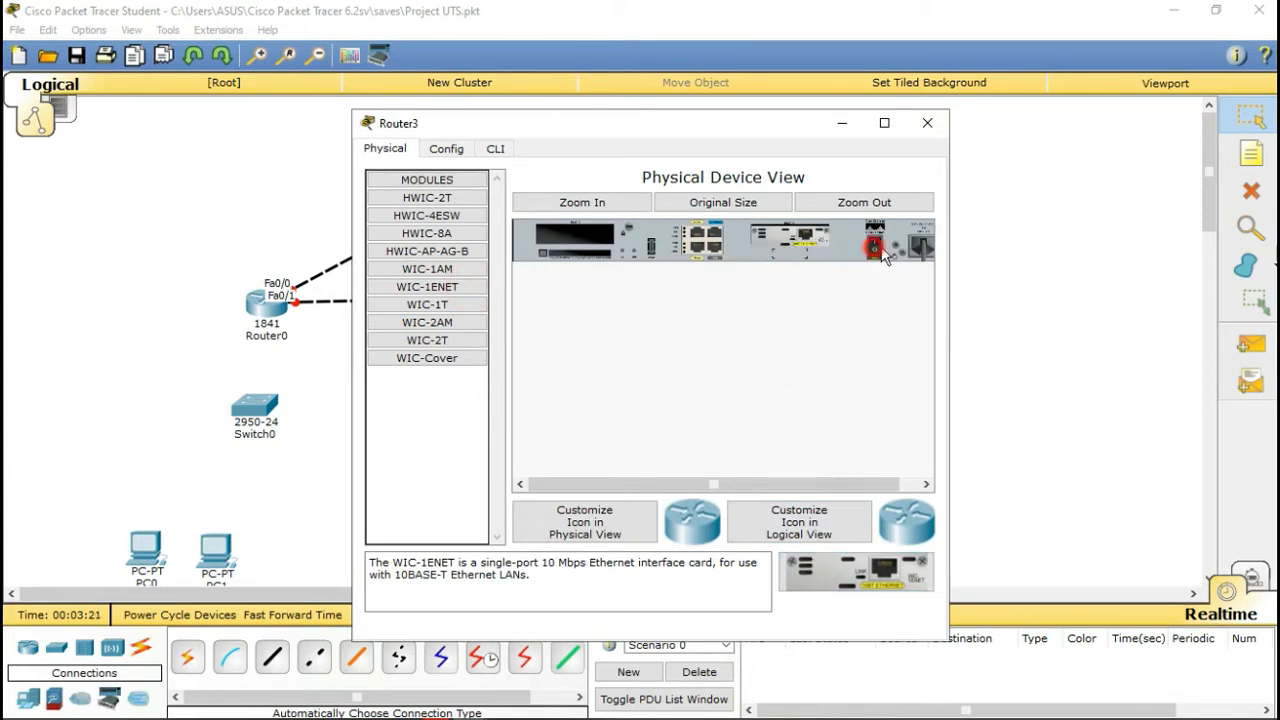
click(927, 122)
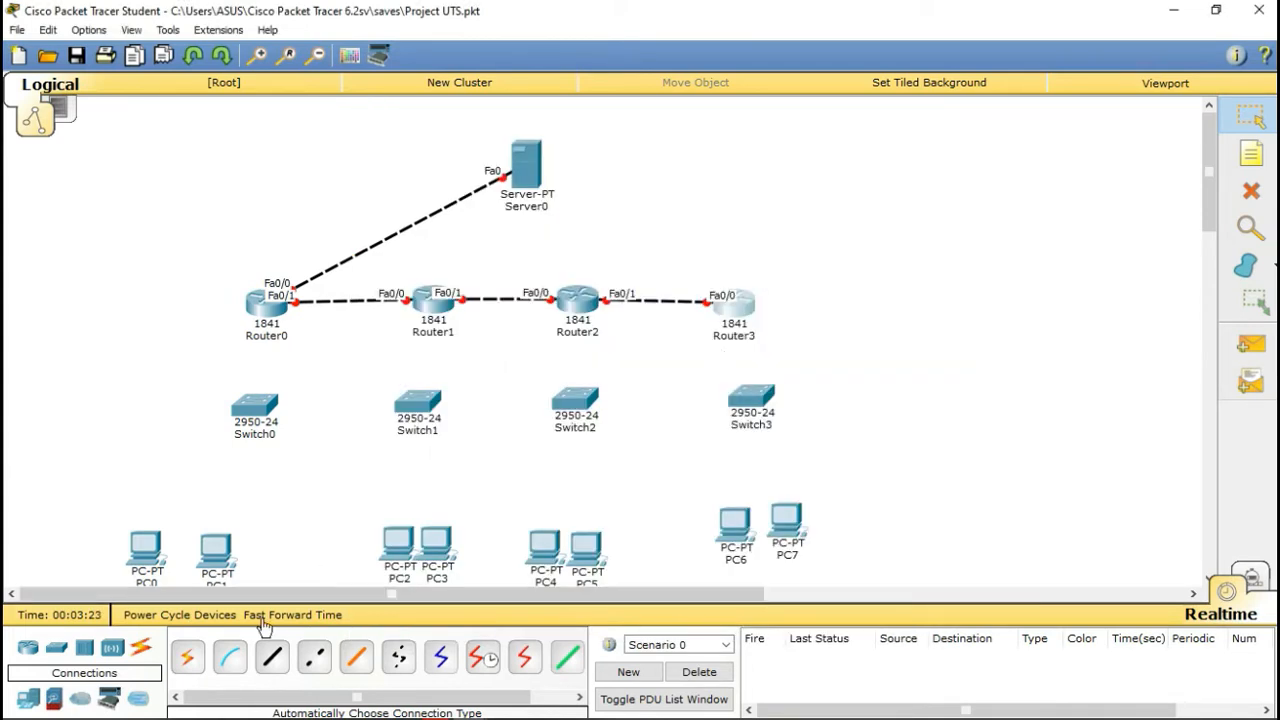
Step: Cable Switch0 to Router0, Switch1 to Router1, Switch2 to Router2, and Switch3 to Router3
click(187, 662)
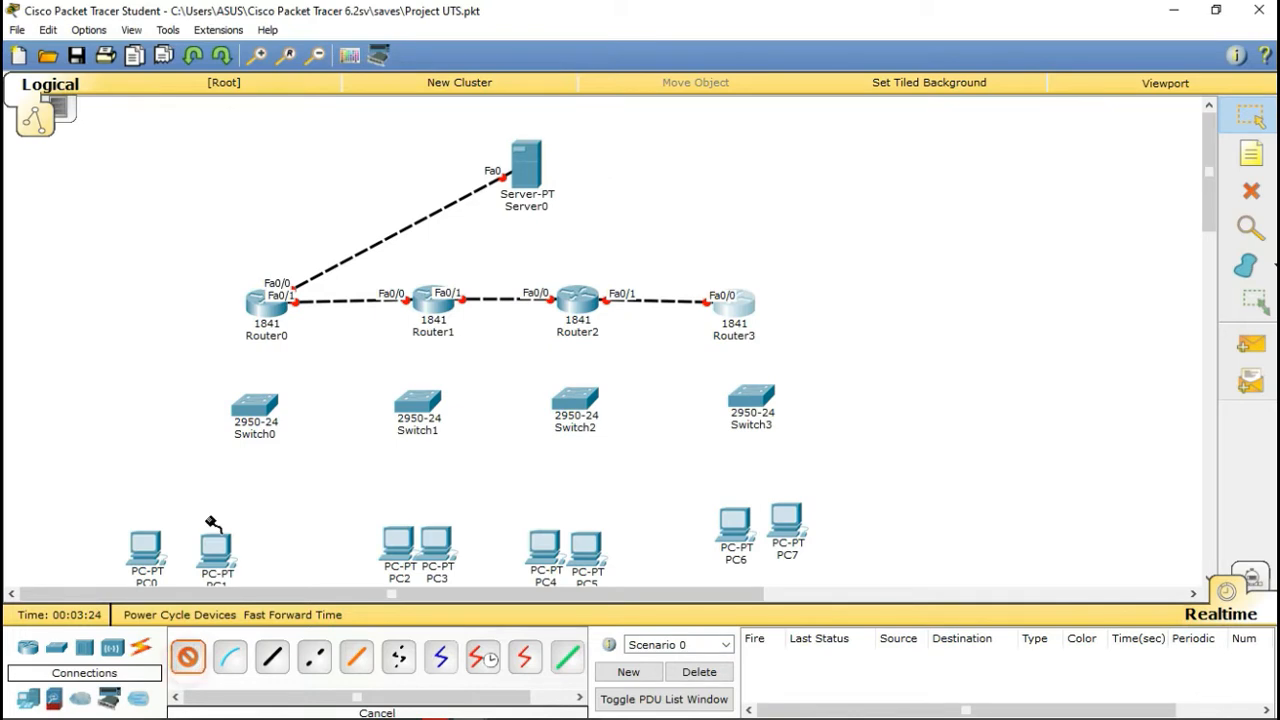
click(265, 408)
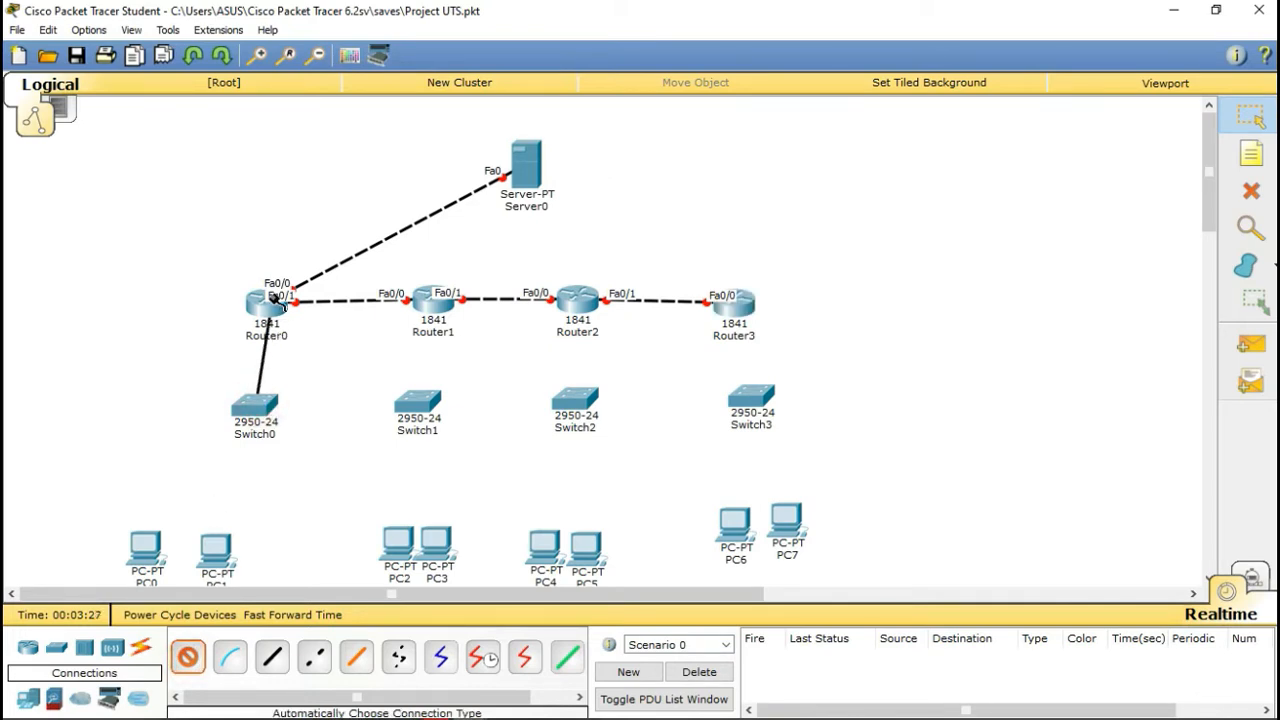
click(270, 298)
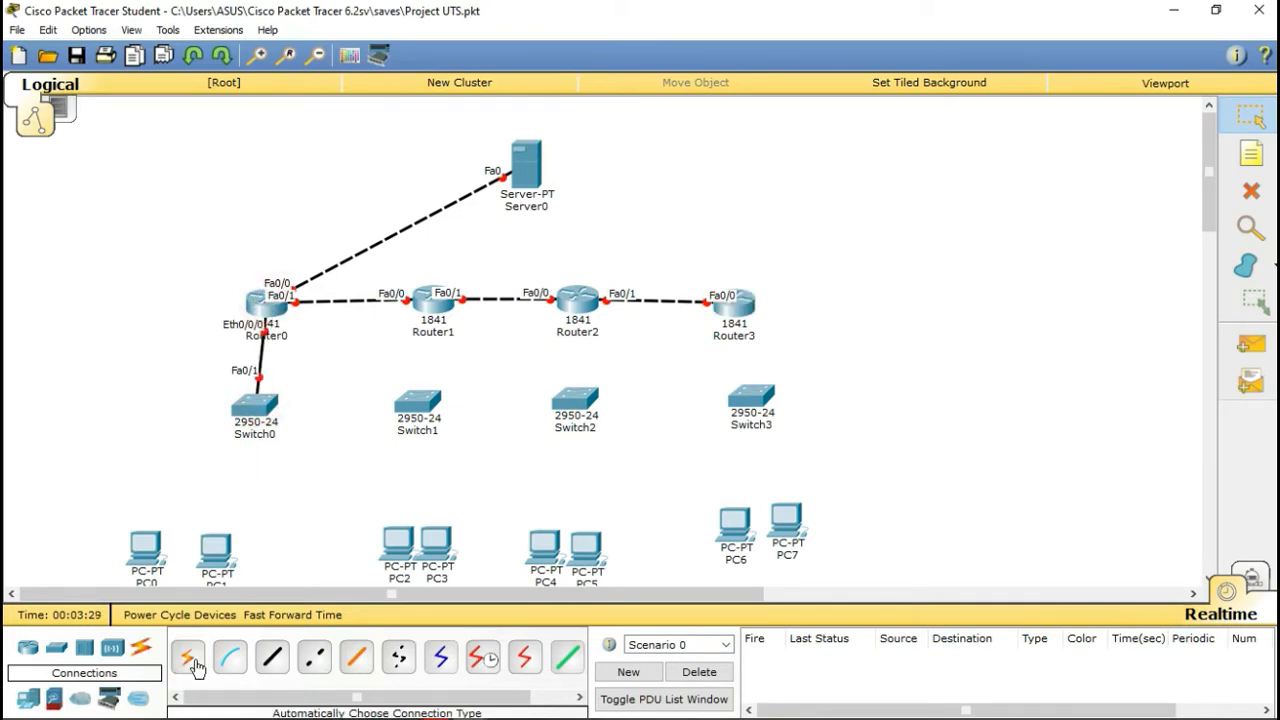
click(187, 662)
click(418, 402)
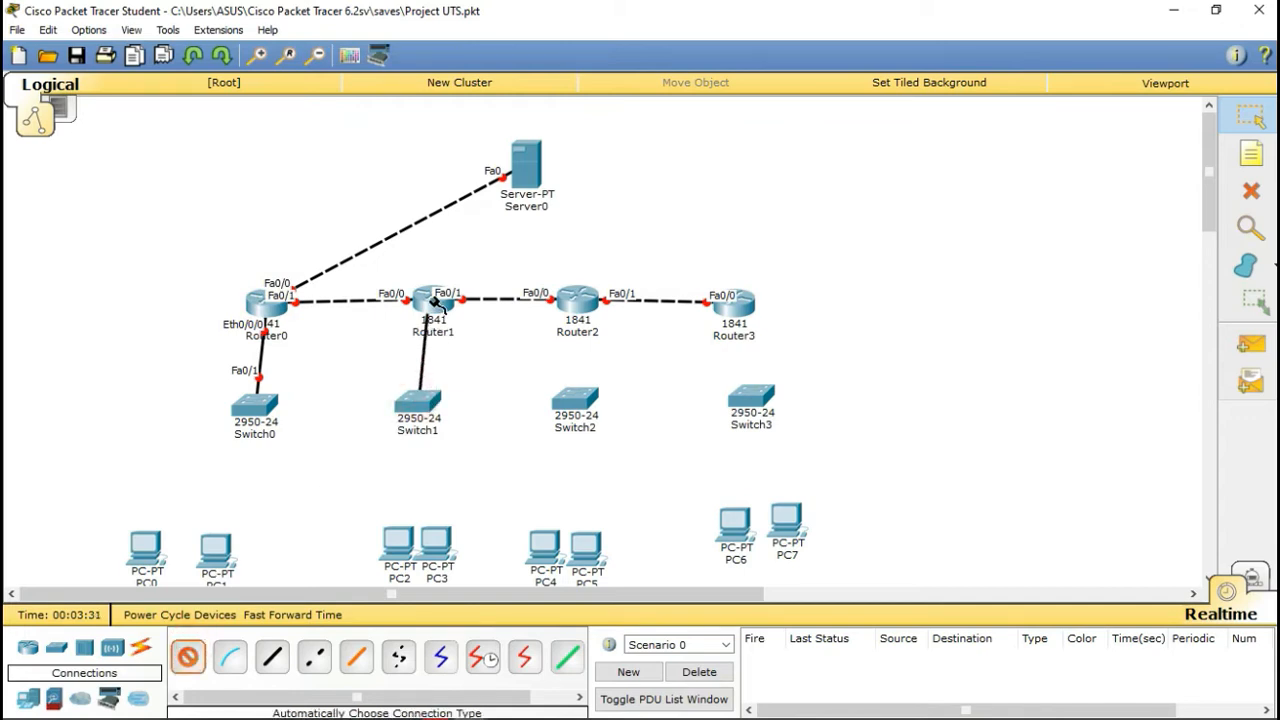
click(434, 302)
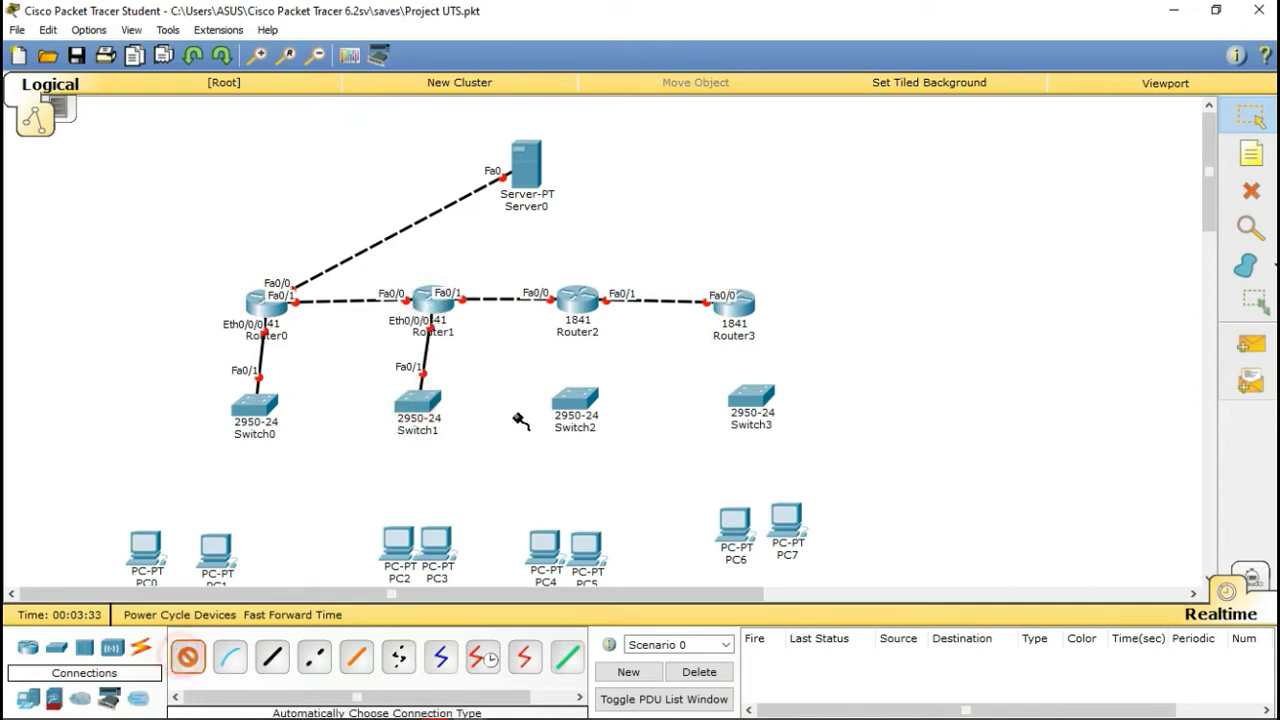
click(573, 400)
click(578, 300)
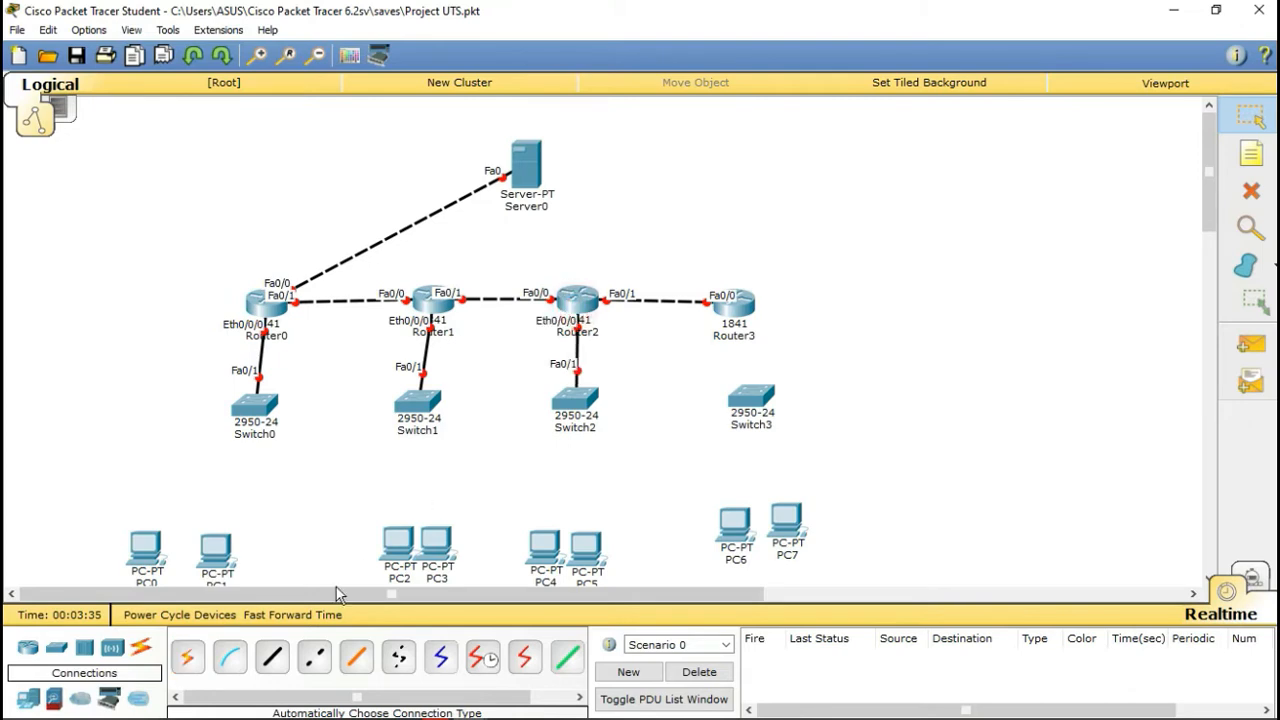
click(186, 656)
click(750, 395)
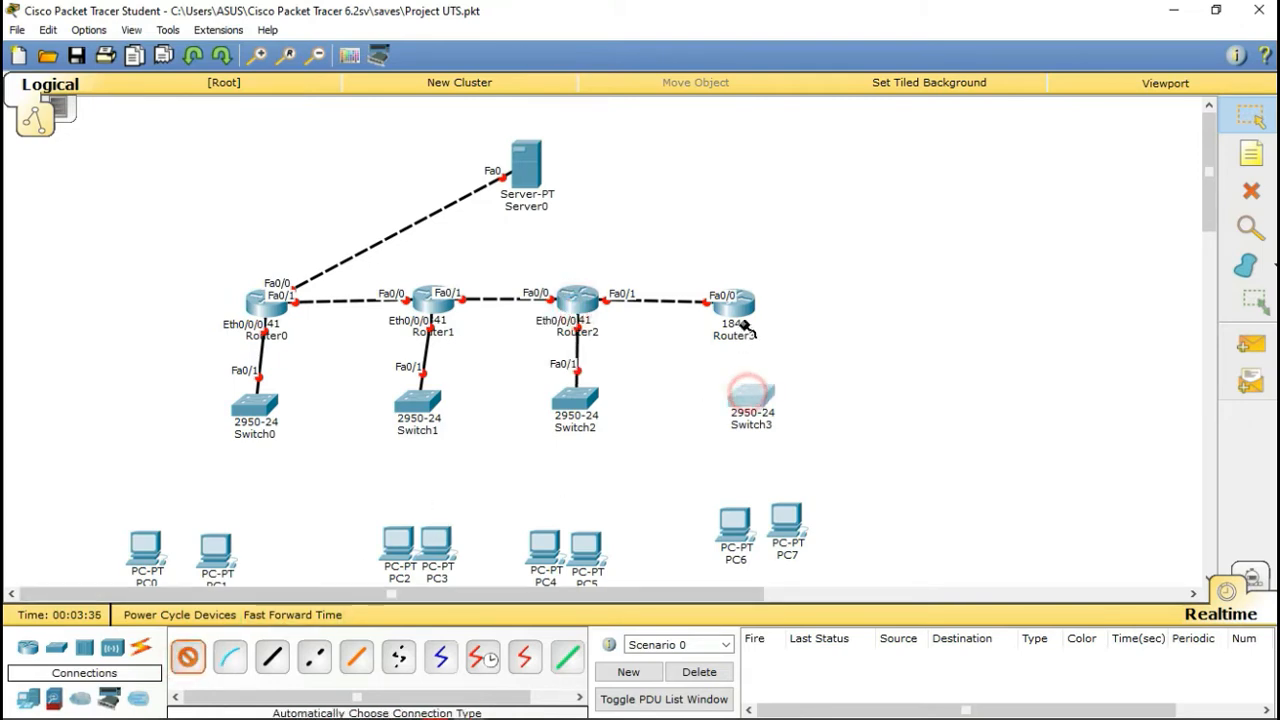
click(742, 324)
Step: Shift PC1 slightly right and set PC0 next to it
scroll(720, 345, down, 1)
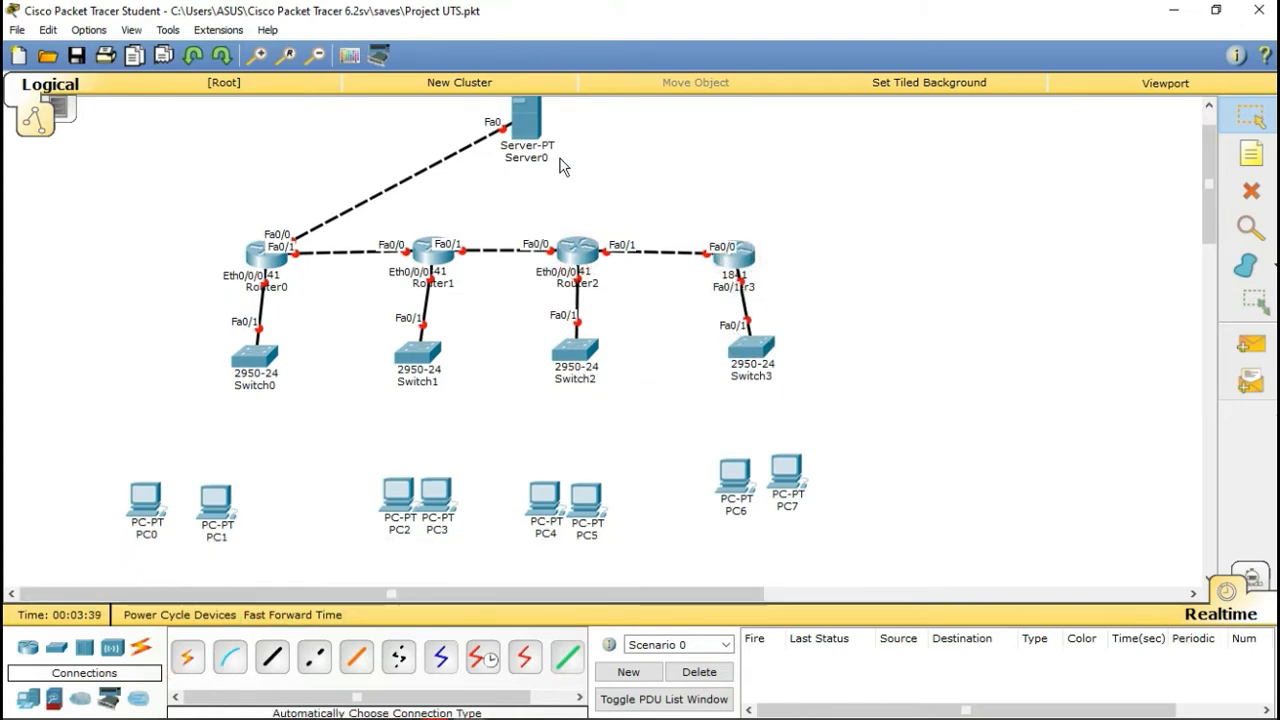
click(145, 500)
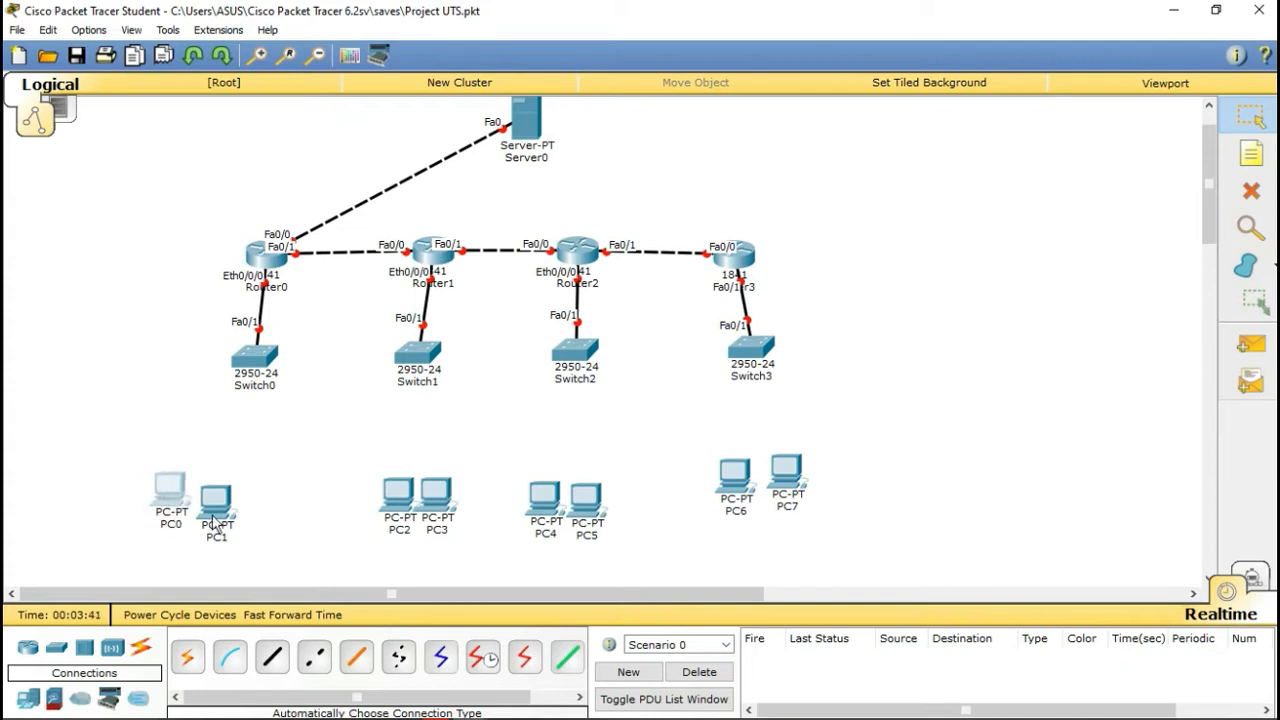
drag(212, 517, 255, 500)
drag(232, 500, 216, 500)
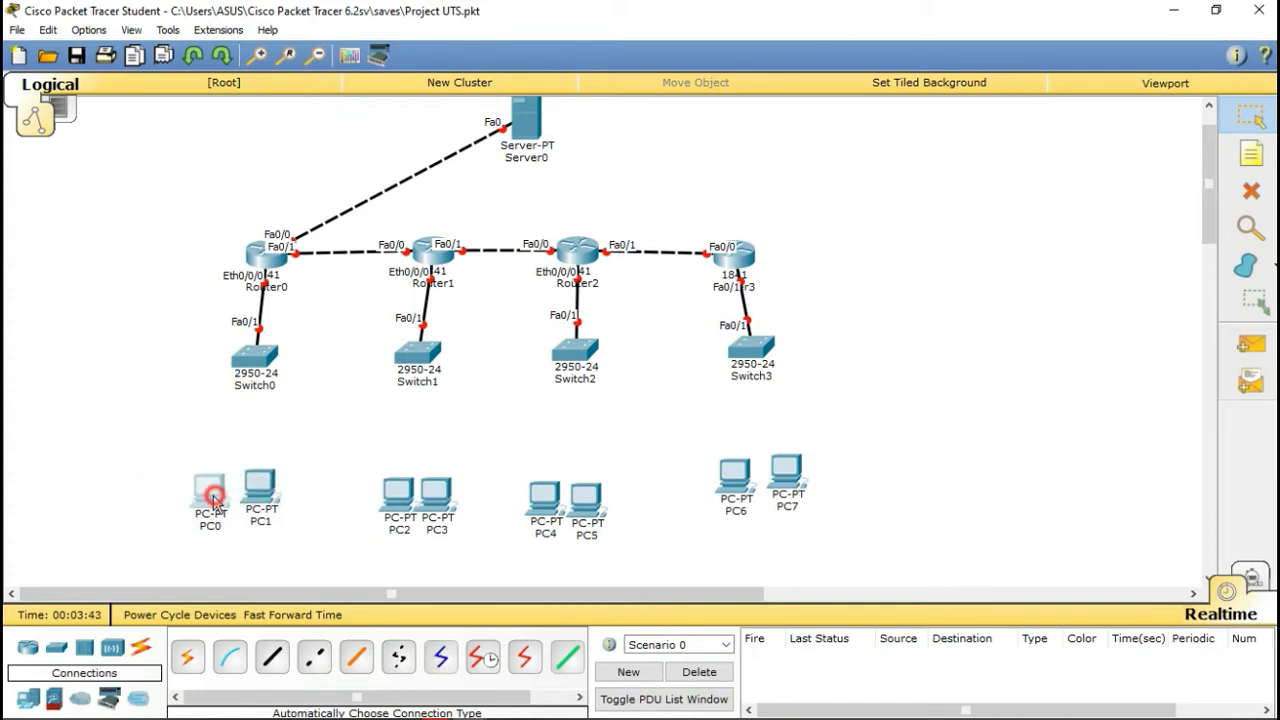
Step: Cancel a pending cable connection and briefly show then hide the Bandicam recorder
click(187, 656)
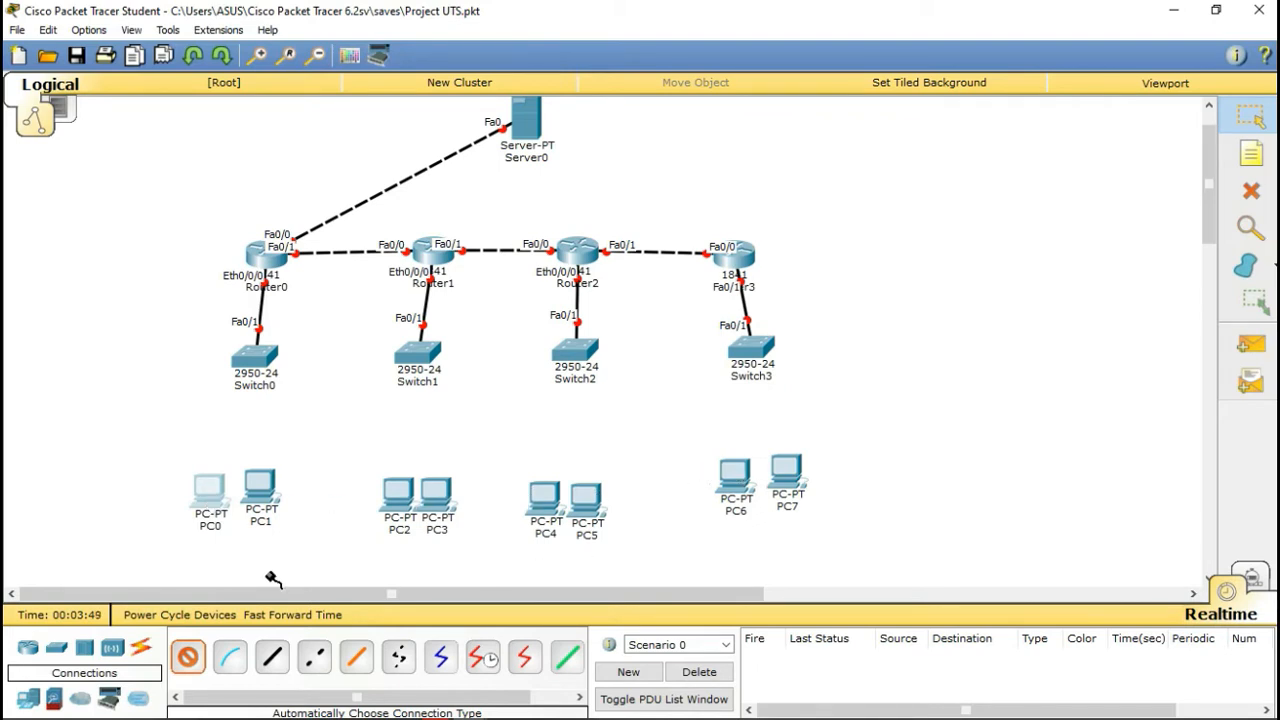
click(1258, 116)
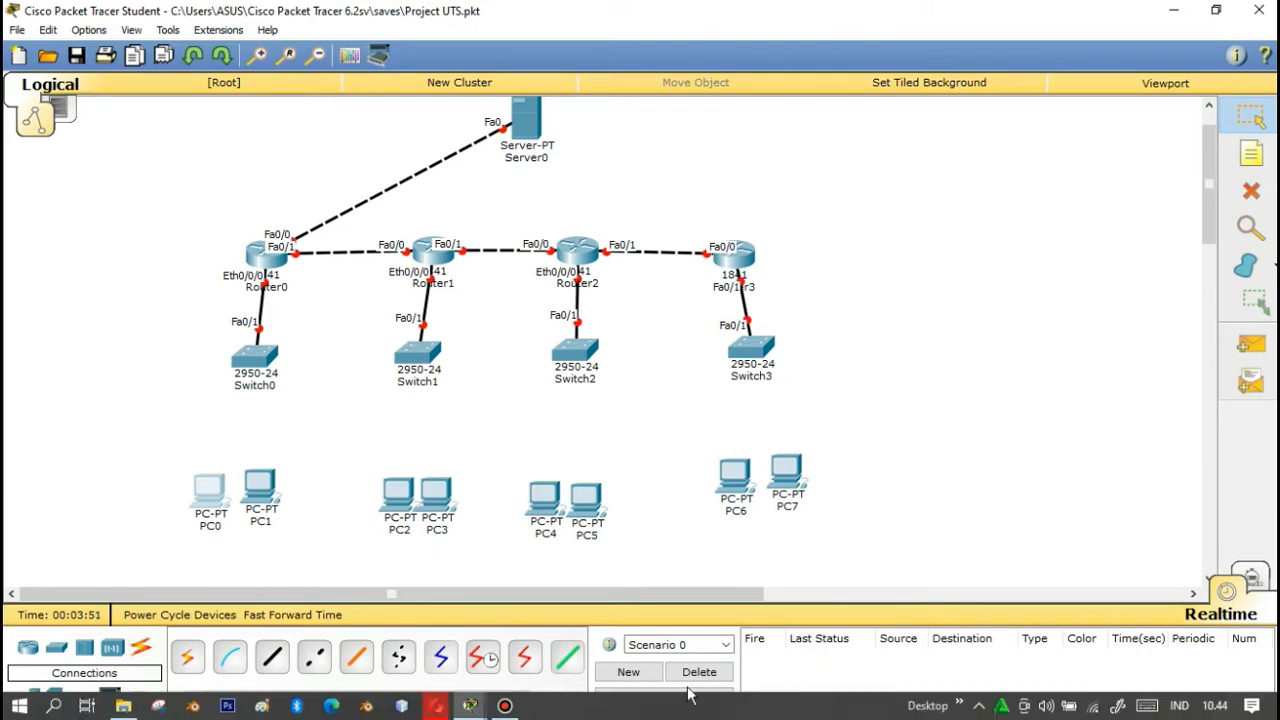
click(506, 707)
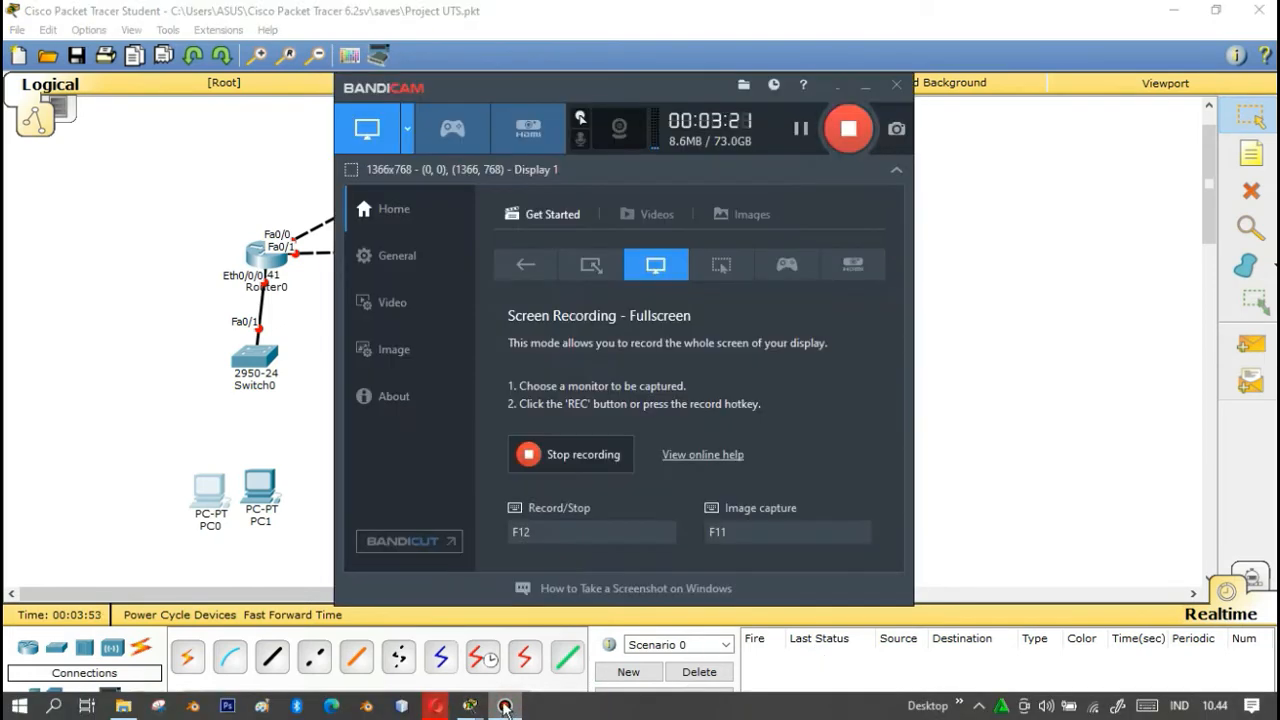
click(867, 88)
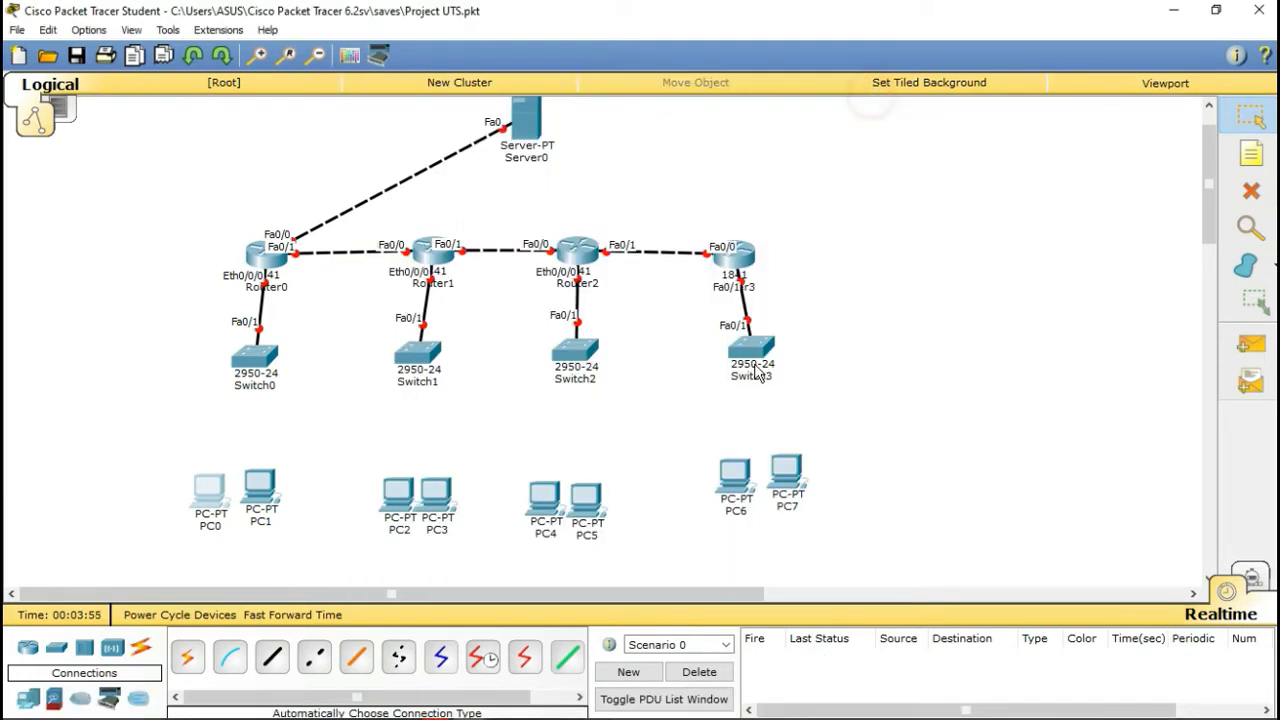
Step: Cable PC0 and PC1 to Switch0 and PC2 and PC3 to Switch1 with automatic connections
click(187, 657)
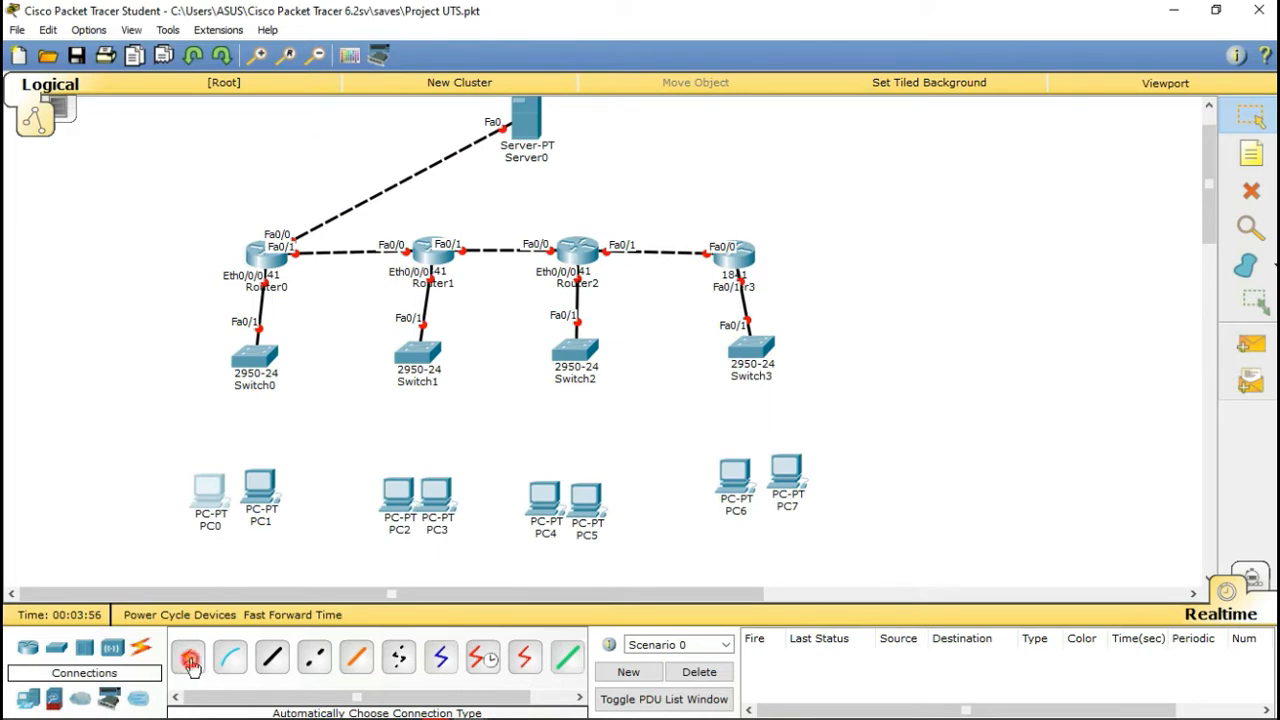
click(210, 495)
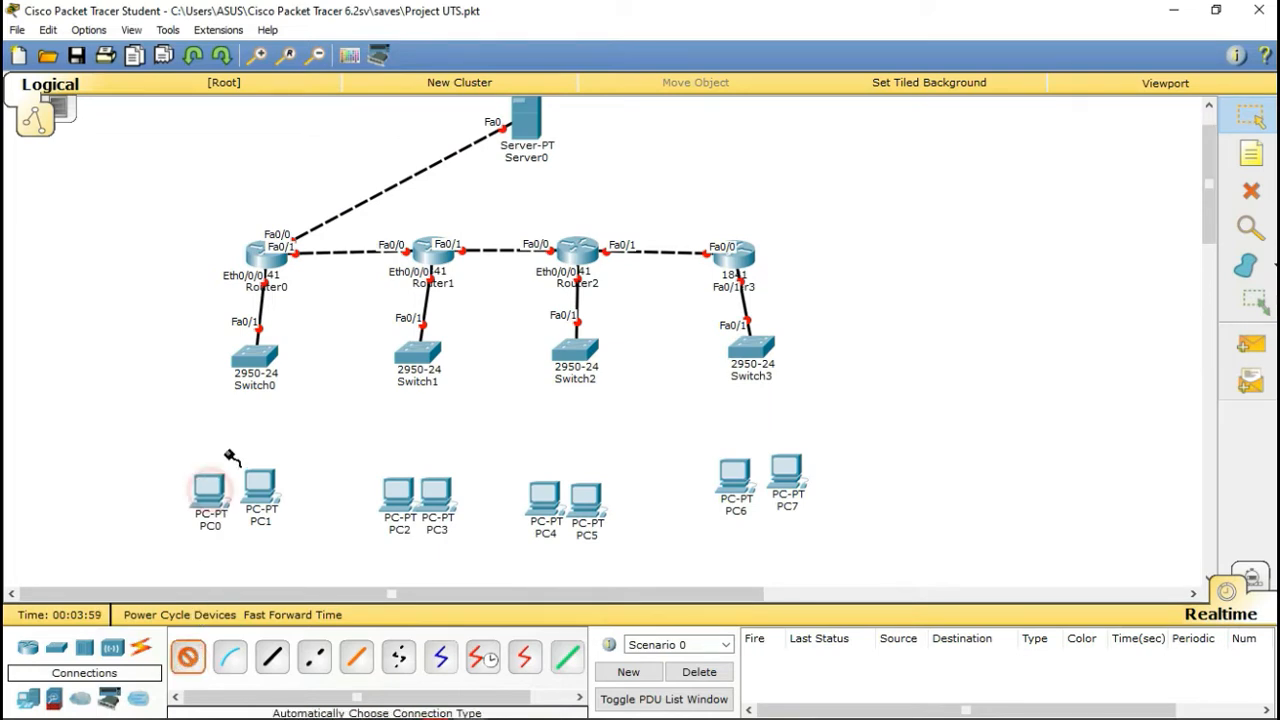
click(256, 356)
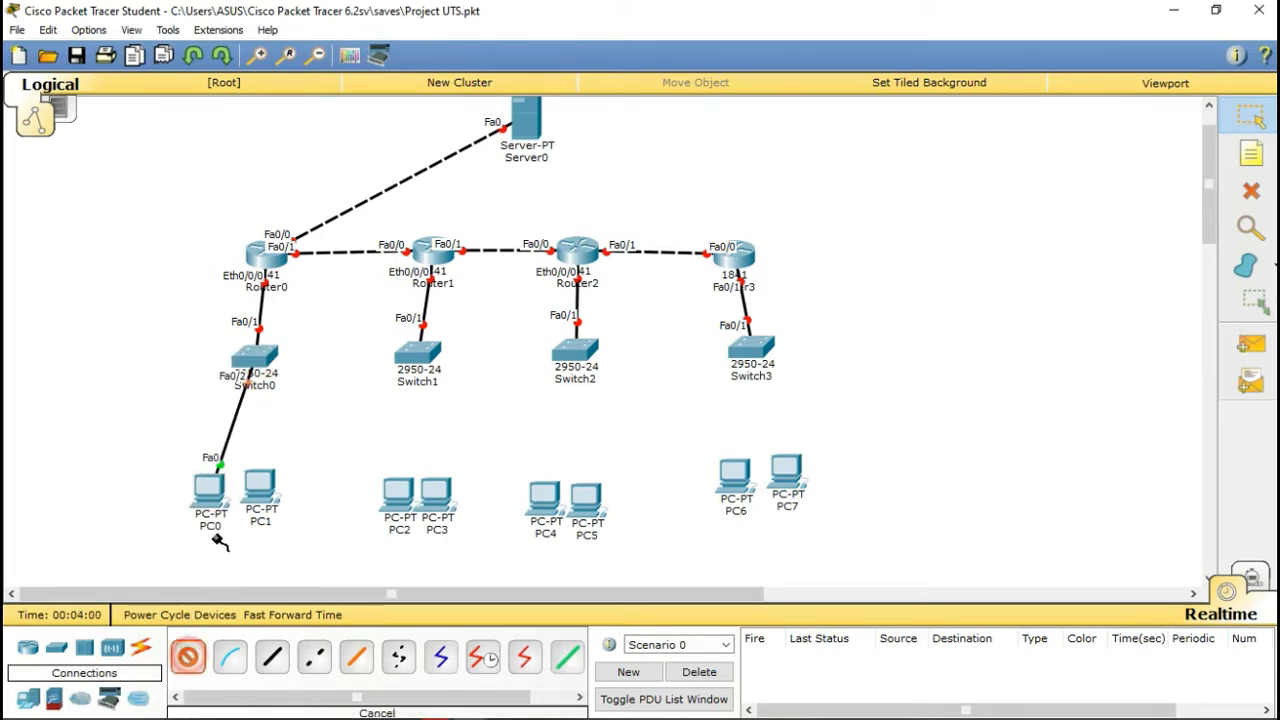
click(267, 352)
click(259, 485)
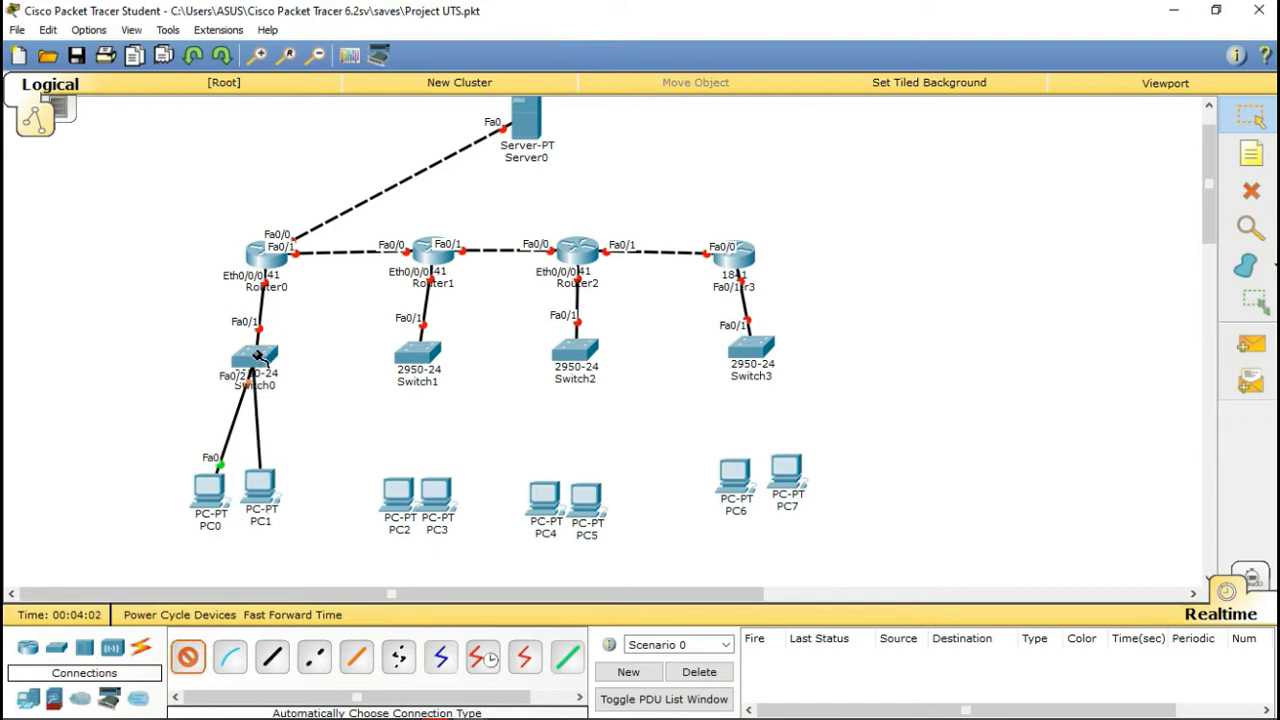
click(398, 496)
click(418, 352)
click(187, 656)
click(437, 490)
click(420, 350)
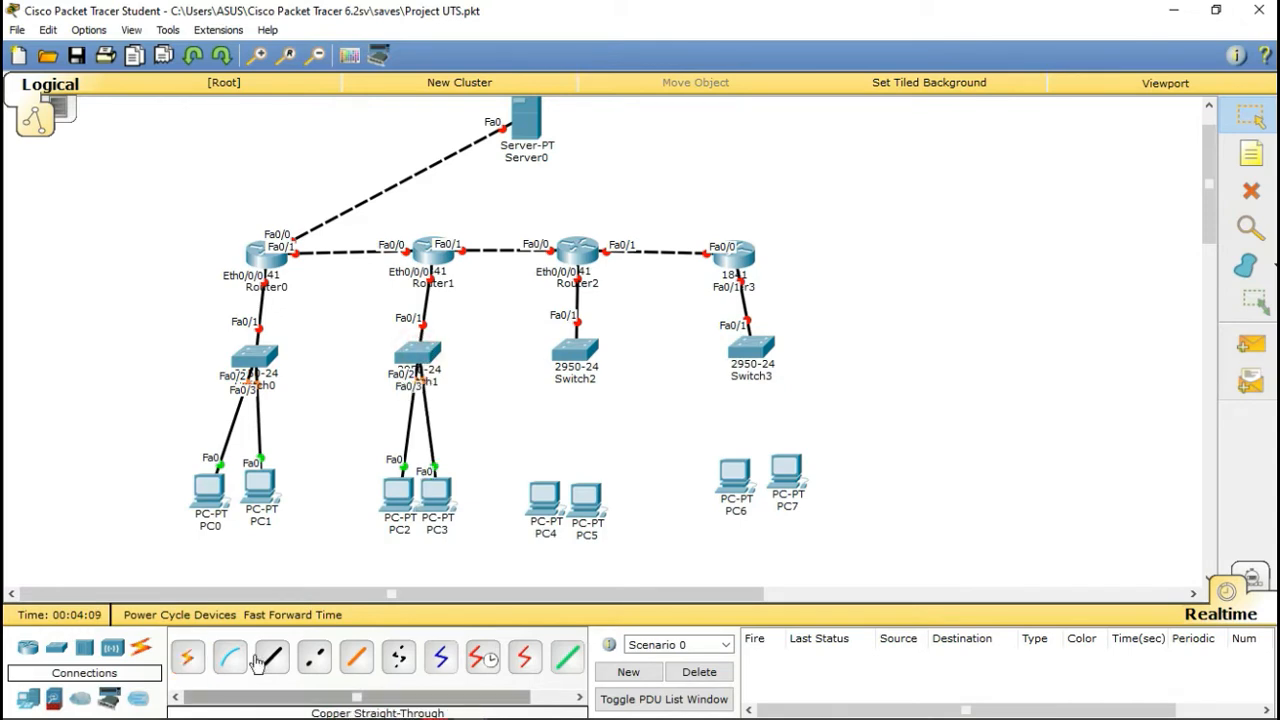
Step: Cable PC4 and PC5 to Switch2 and PC6 and PC7 to Switch3 with automatic connections
click(187, 656)
click(544, 494)
click(575, 350)
click(187, 656)
click(586, 496)
click(577, 352)
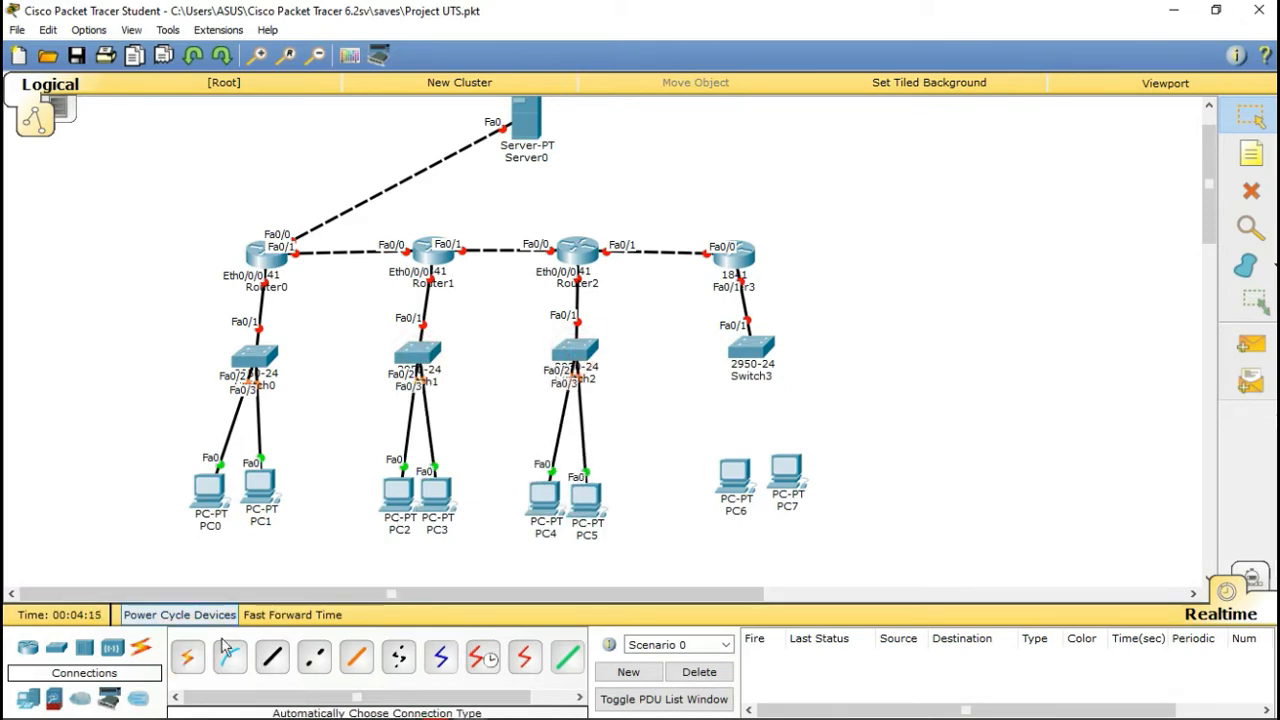
click(187, 656)
click(735, 478)
click(751, 348)
click(187, 656)
click(786, 470)
click(752, 352)
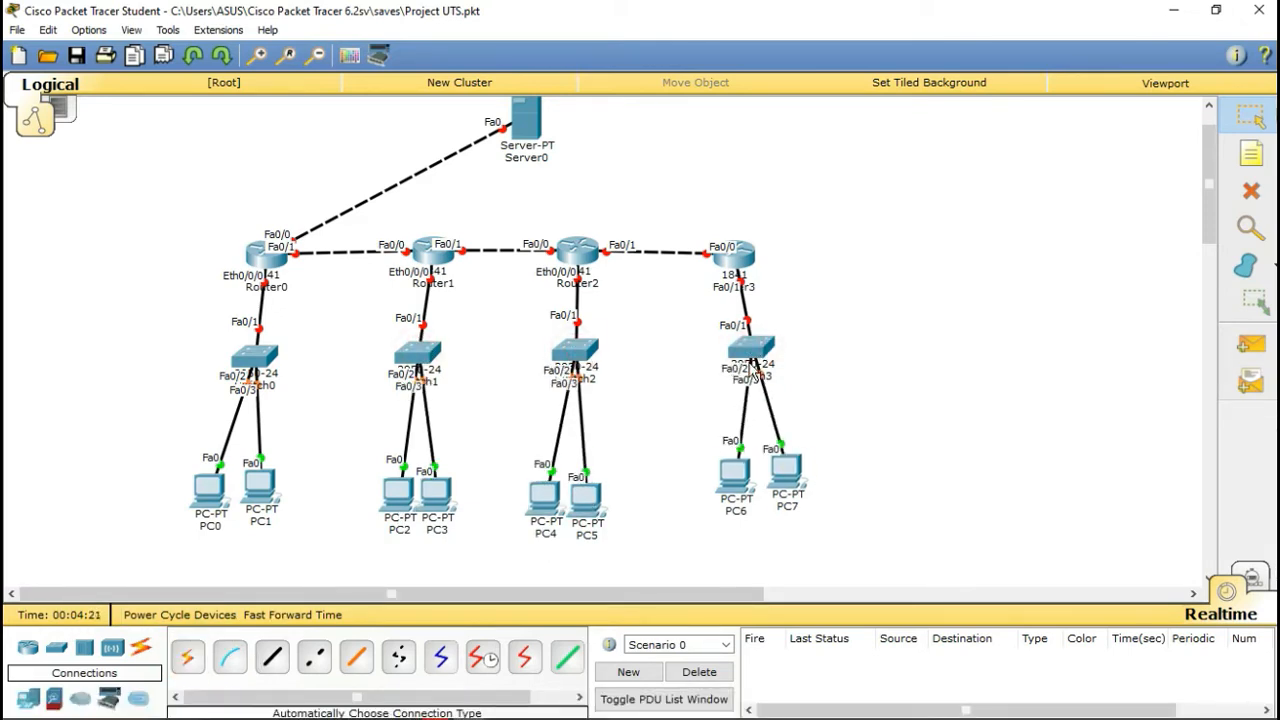
scroll(752, 368, up, 2)
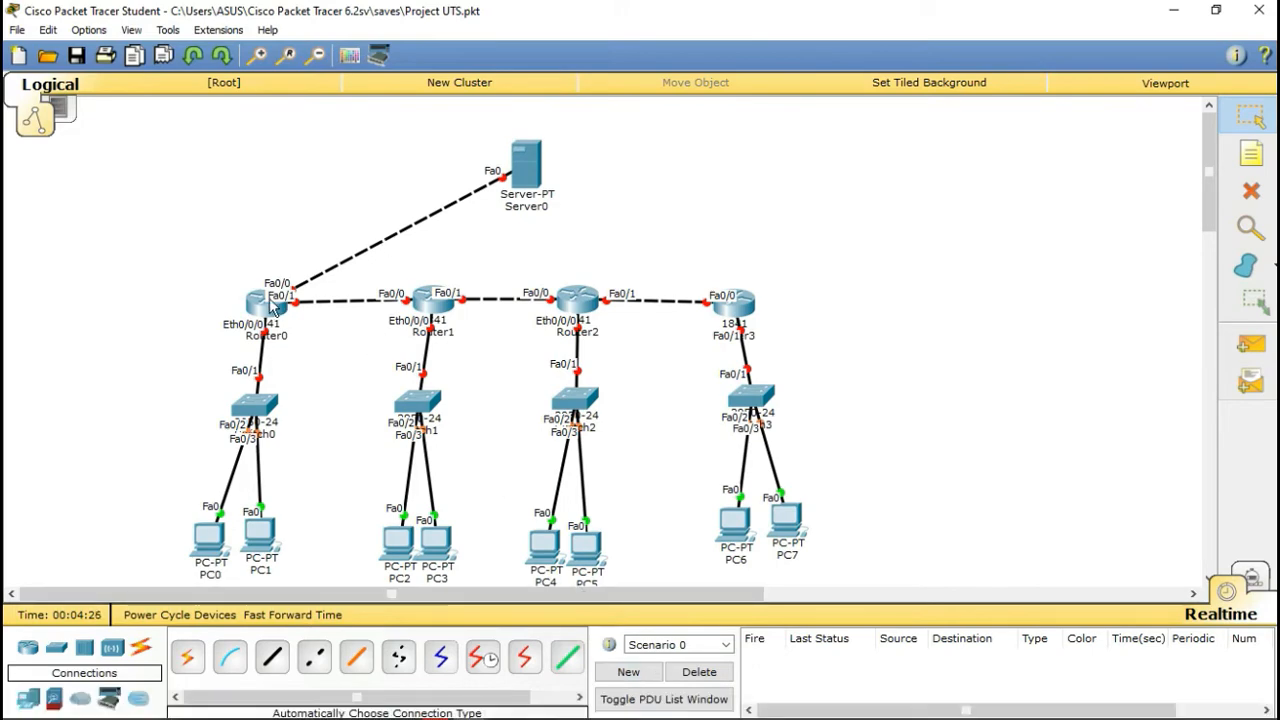
click(266, 303)
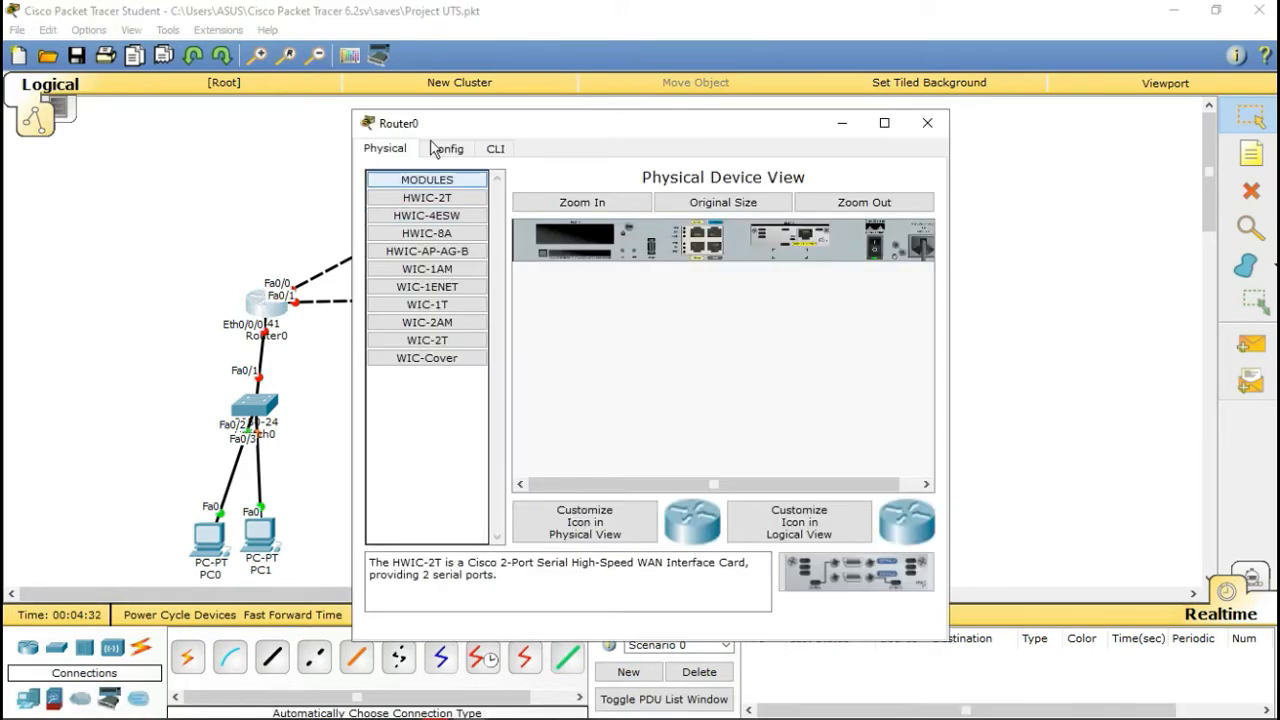
Step: Turn Router0's Ethernet0/0/0 port on and give it IP 192.168.1.1 with its subnet mask
click(440, 150)
drag(268, 306, 252, 293)
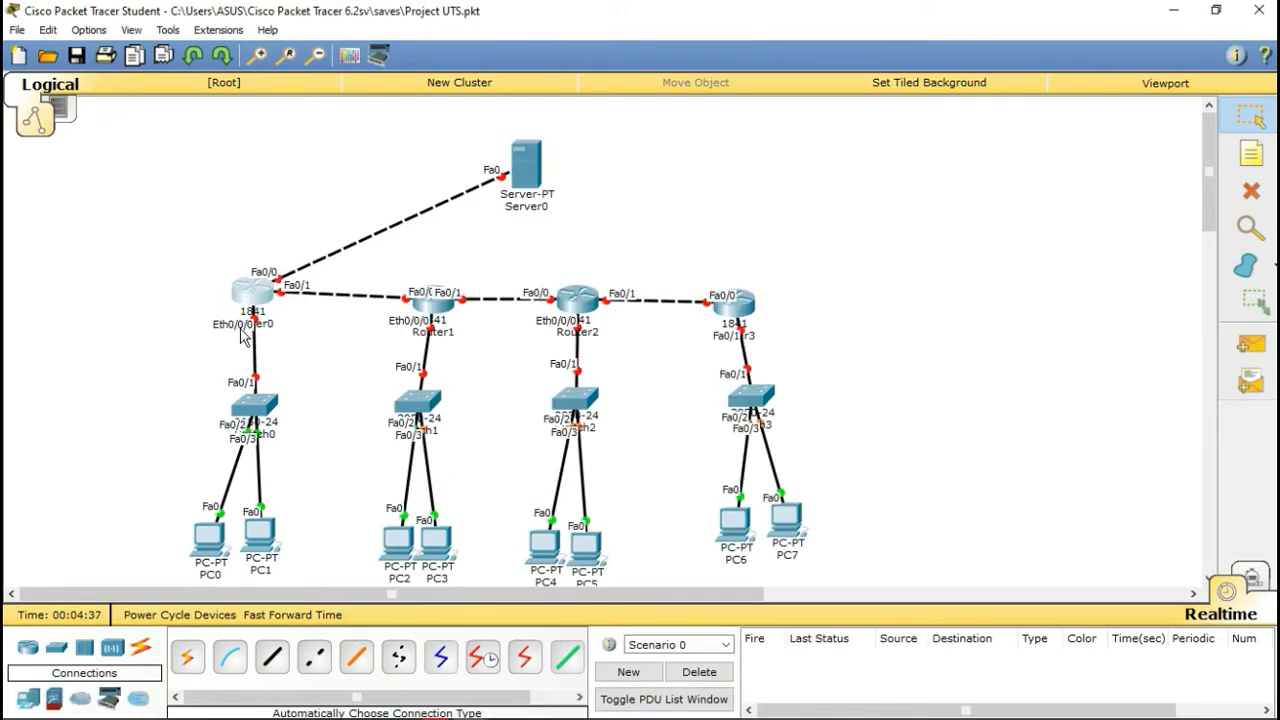
click(251, 290)
click(425, 374)
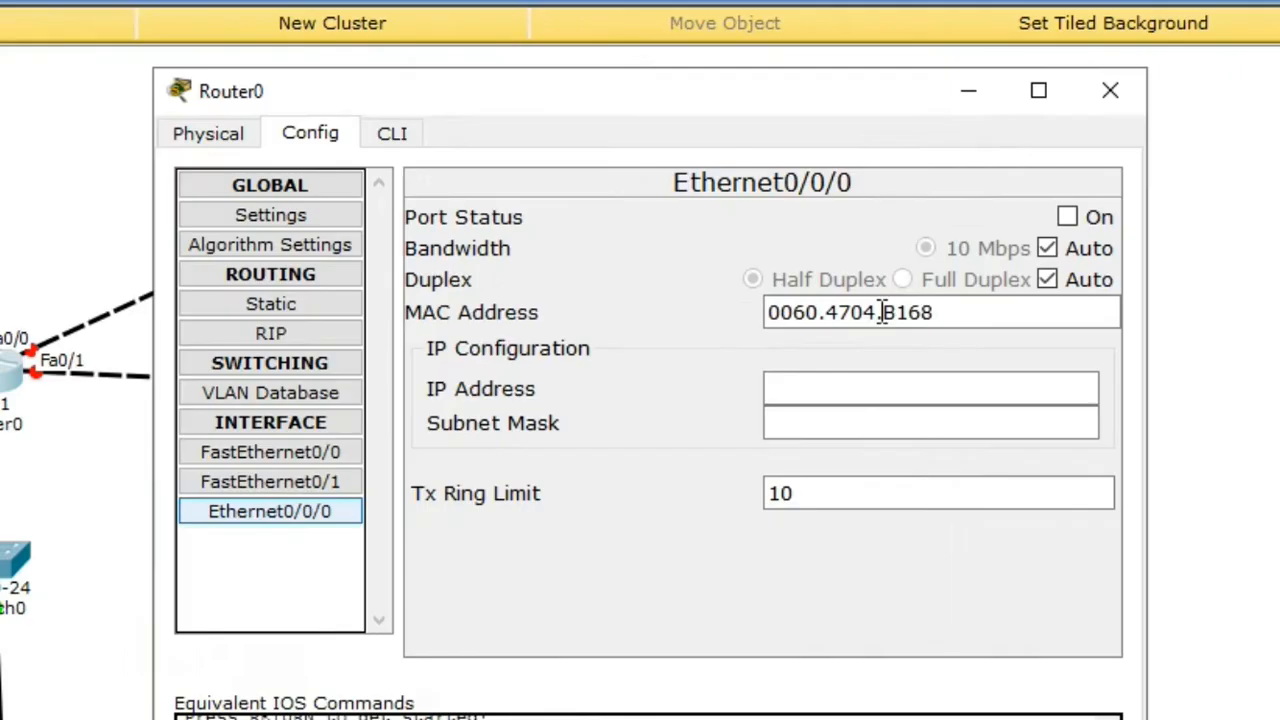
click(1076, 220)
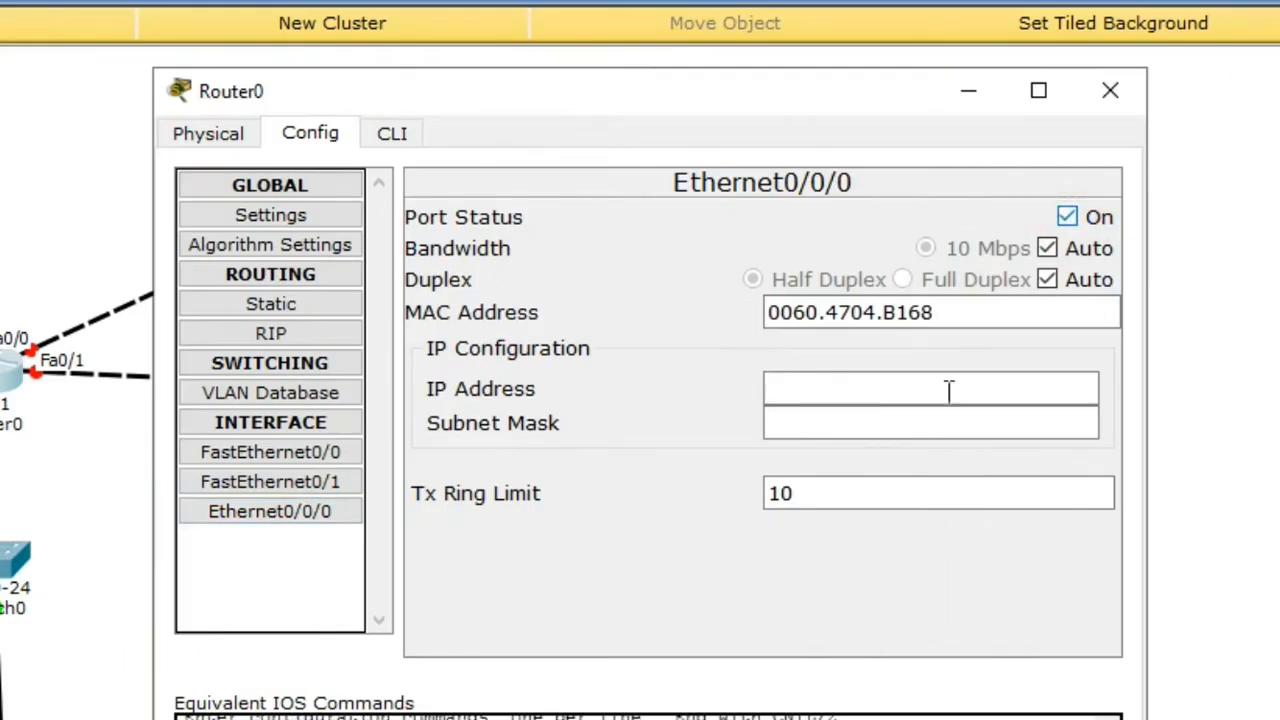
click(820, 401)
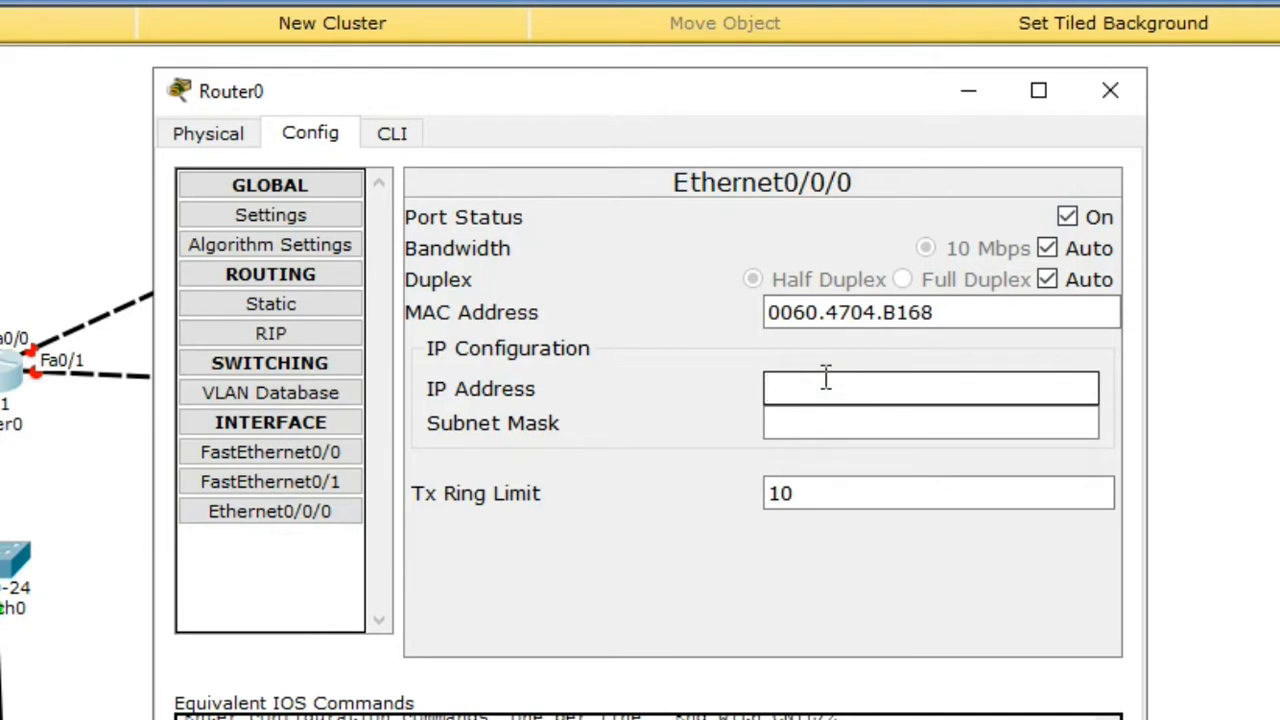
text(192.168.1.1)
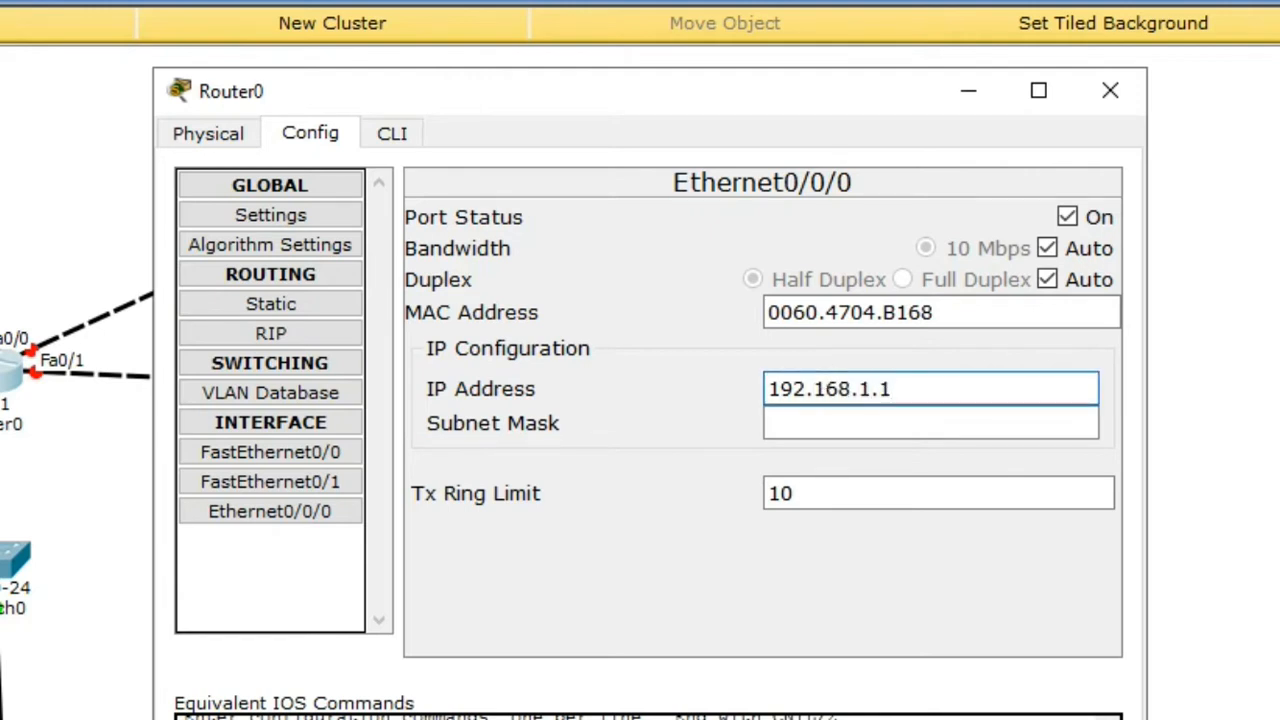
click(771, 428)
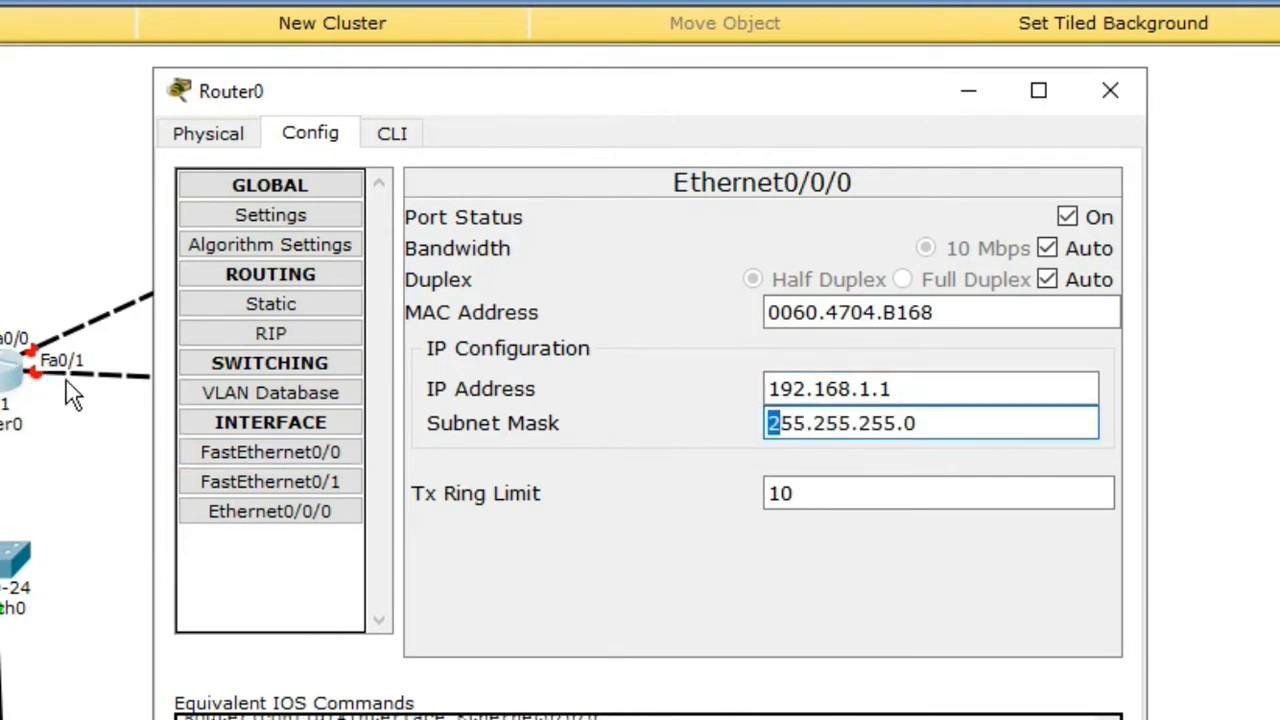
Step: Turn Router0's FastEthernet0/1 on with 192.168.10.1 and mask 255.255.255.0, then close the window
click(246, 476)
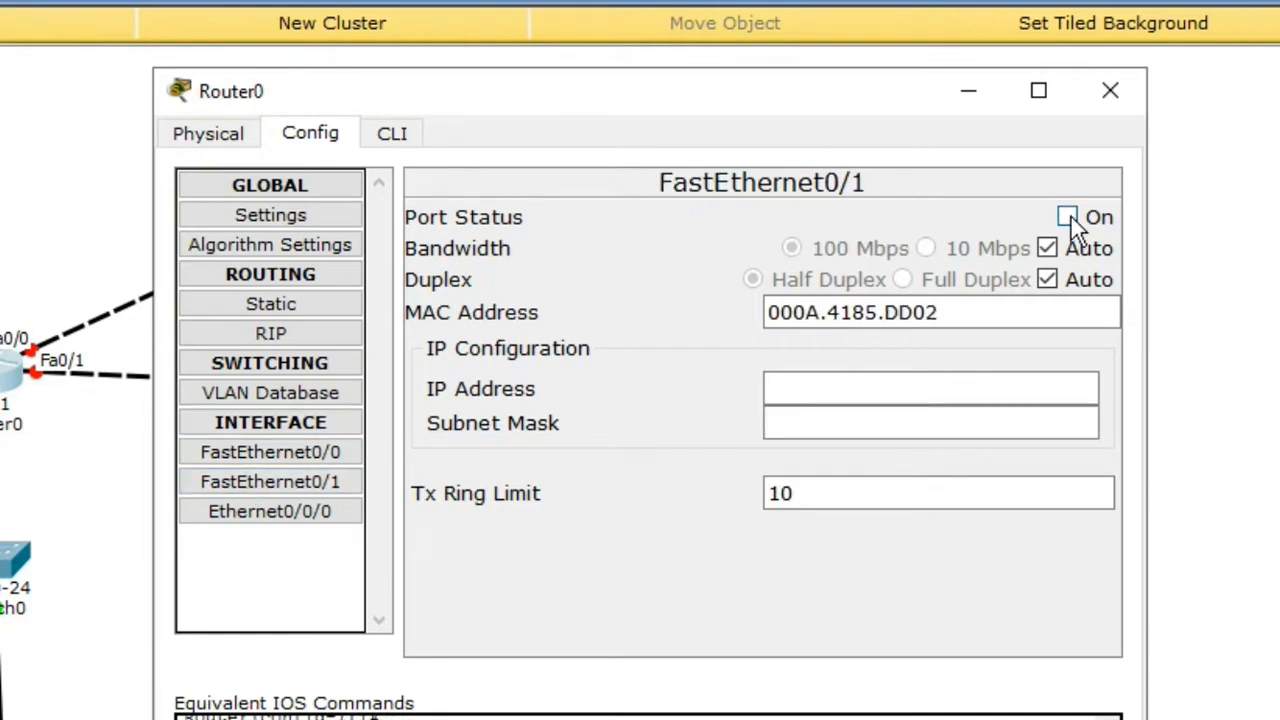
click(1068, 218)
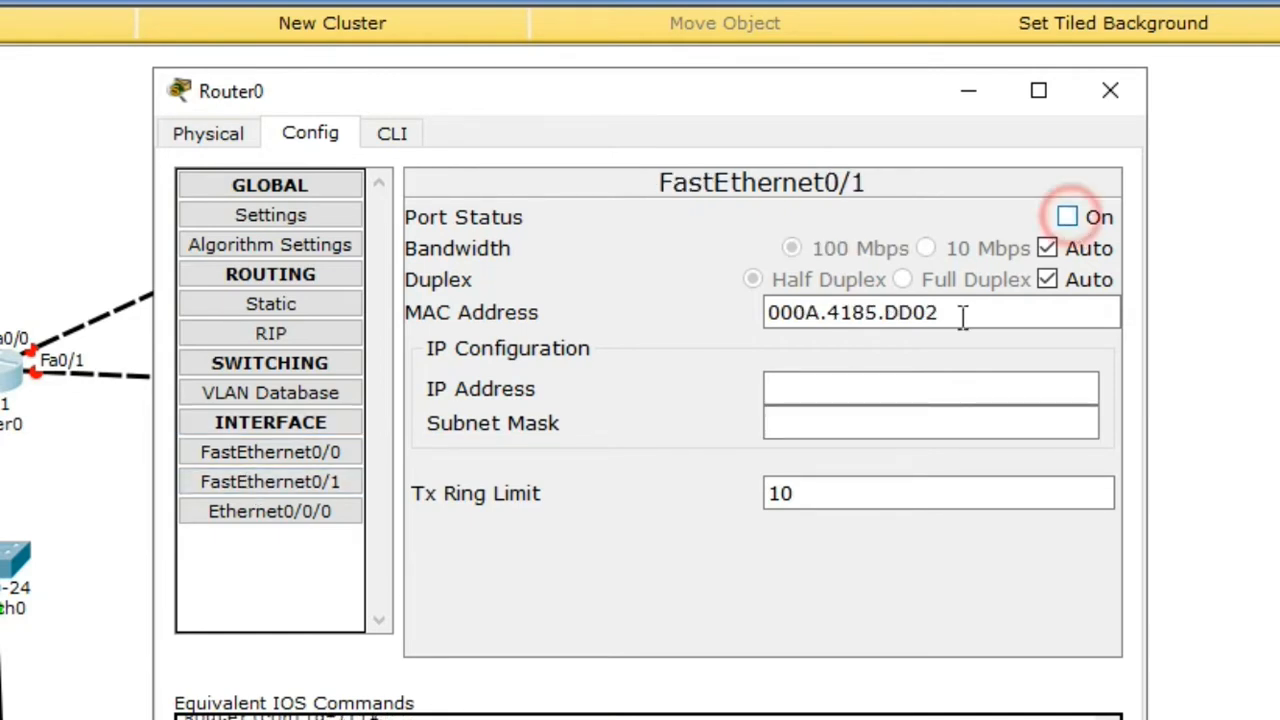
click(836, 387)
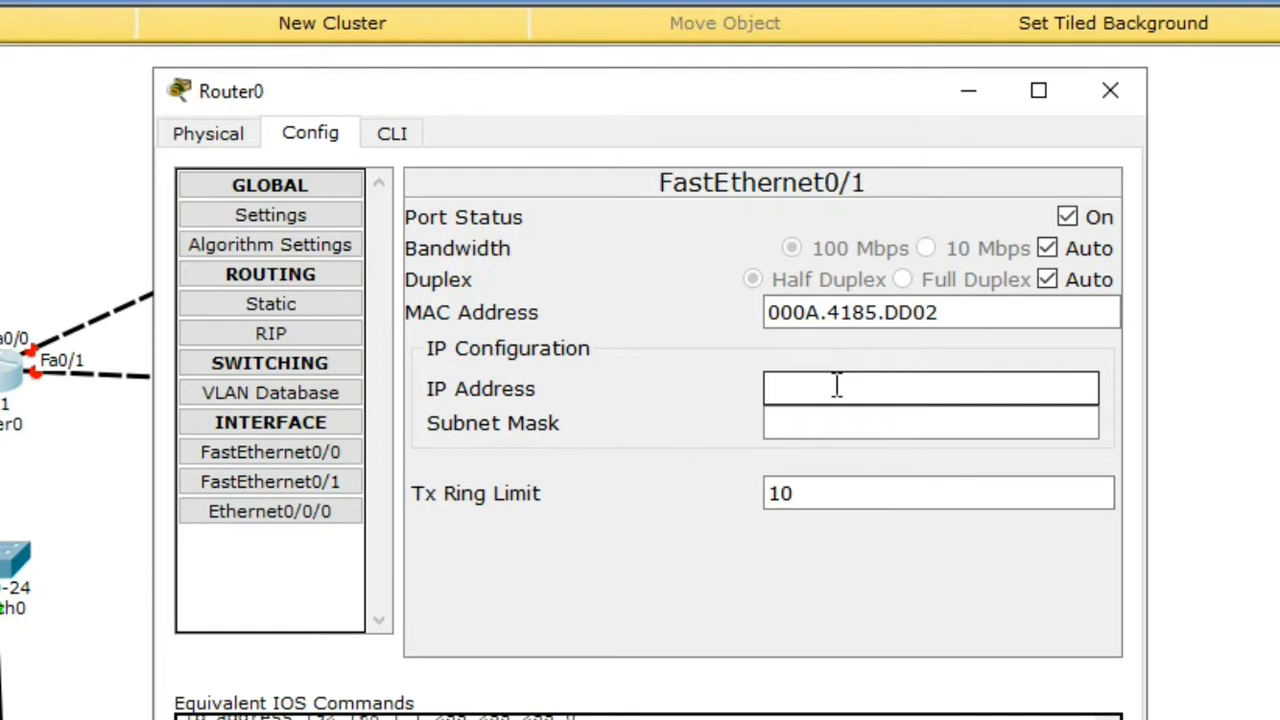
text(192.168.10.1)
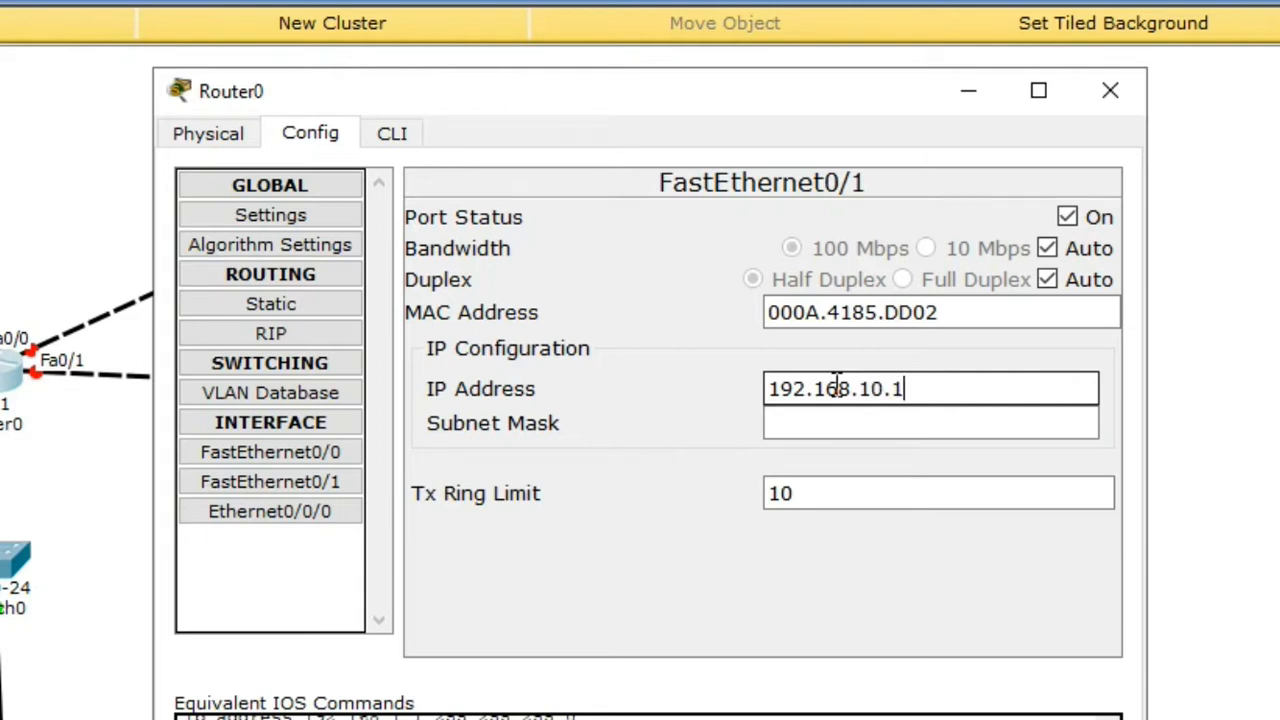
click(855, 426)
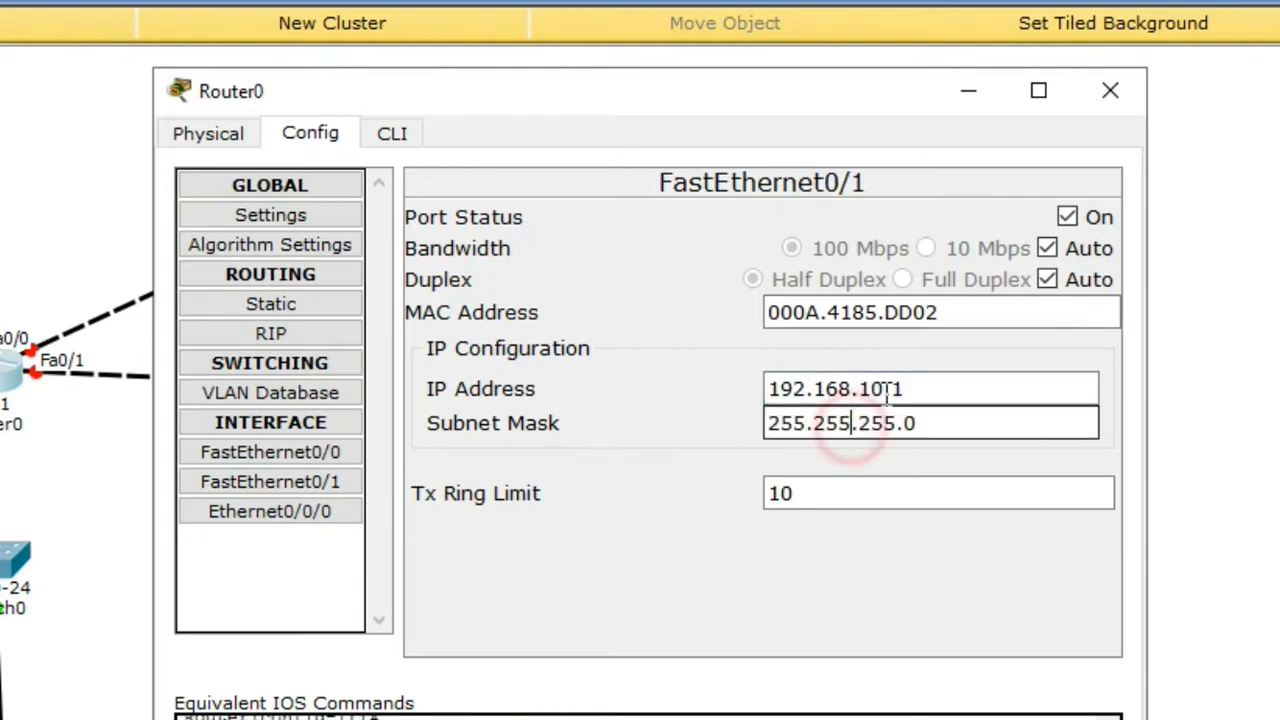
drag(481, 102, 691, 141)
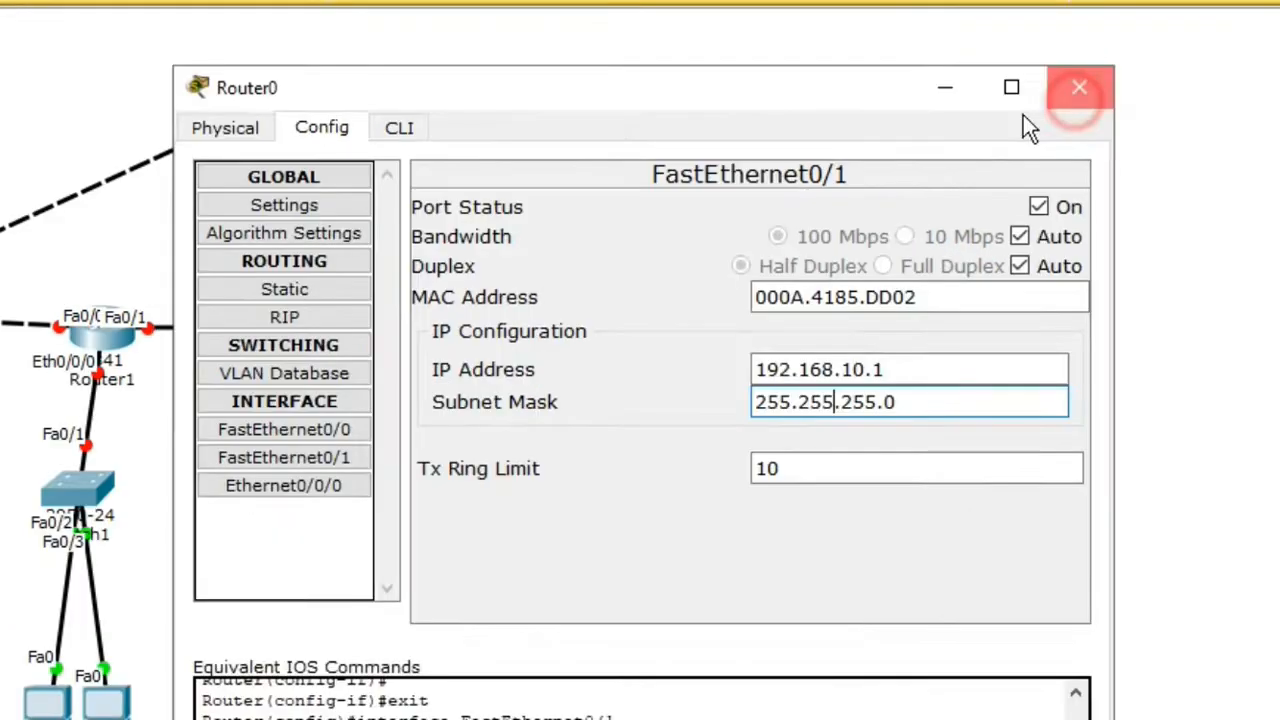
click(1074, 89)
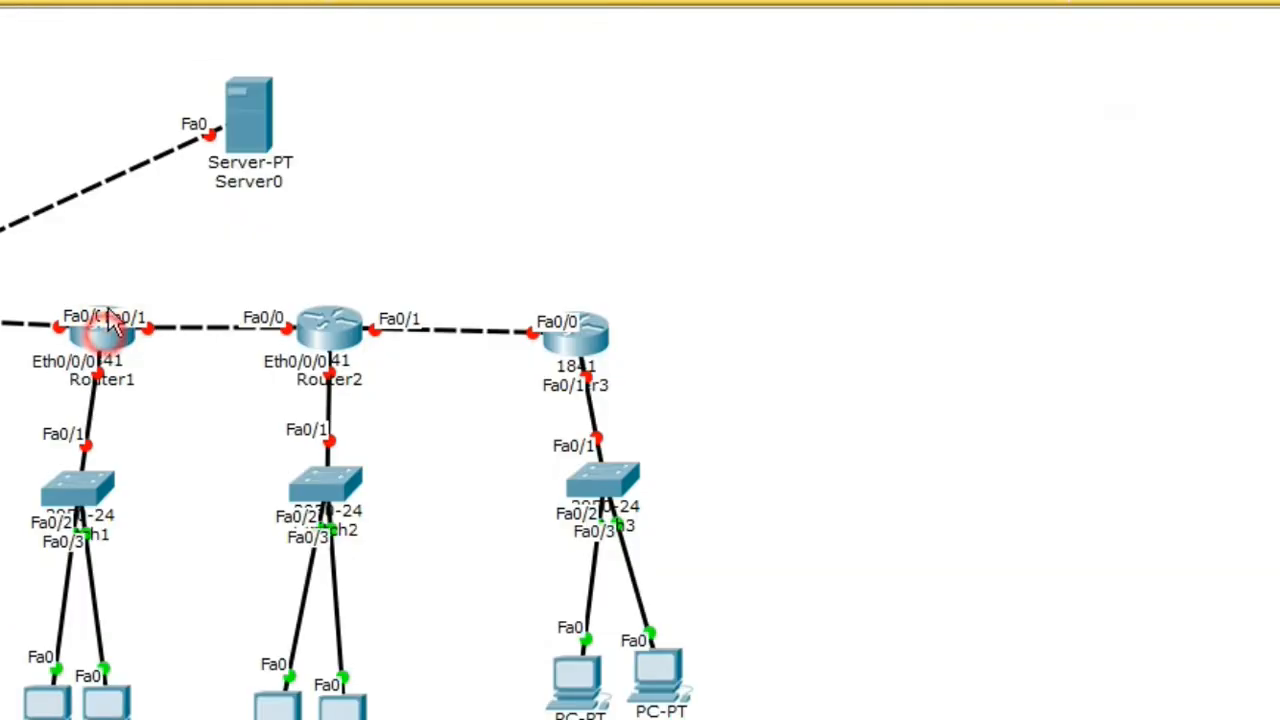
Step: Nudge Router1 upward on the canvas and bring up its Config settings
drag(113, 335, 114, 308)
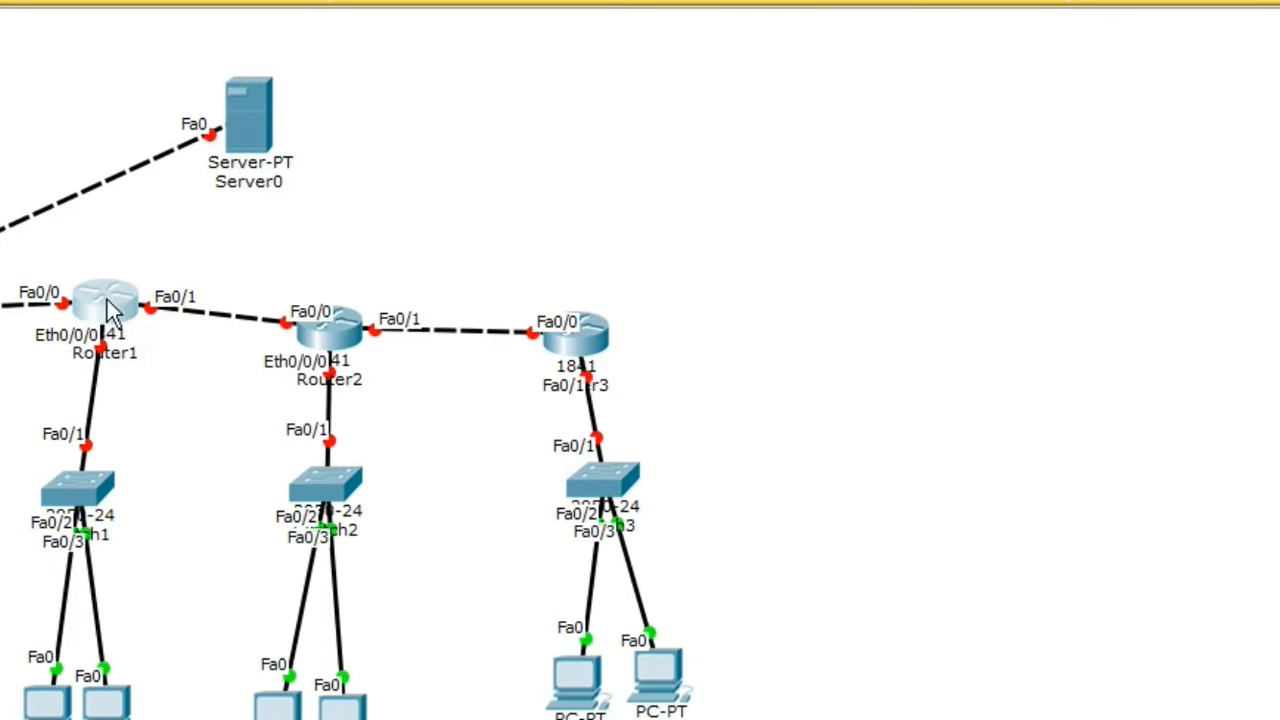
click(118, 320)
drag(371, 60, 738, 57)
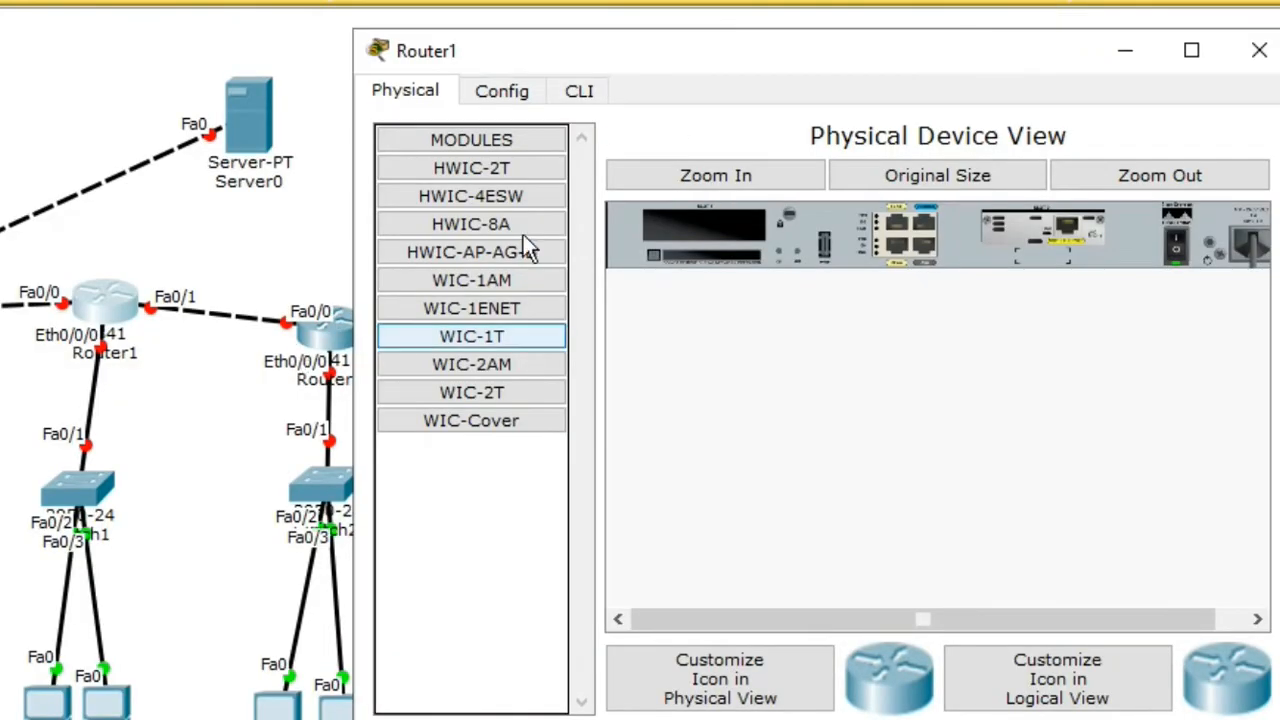
click(532, 94)
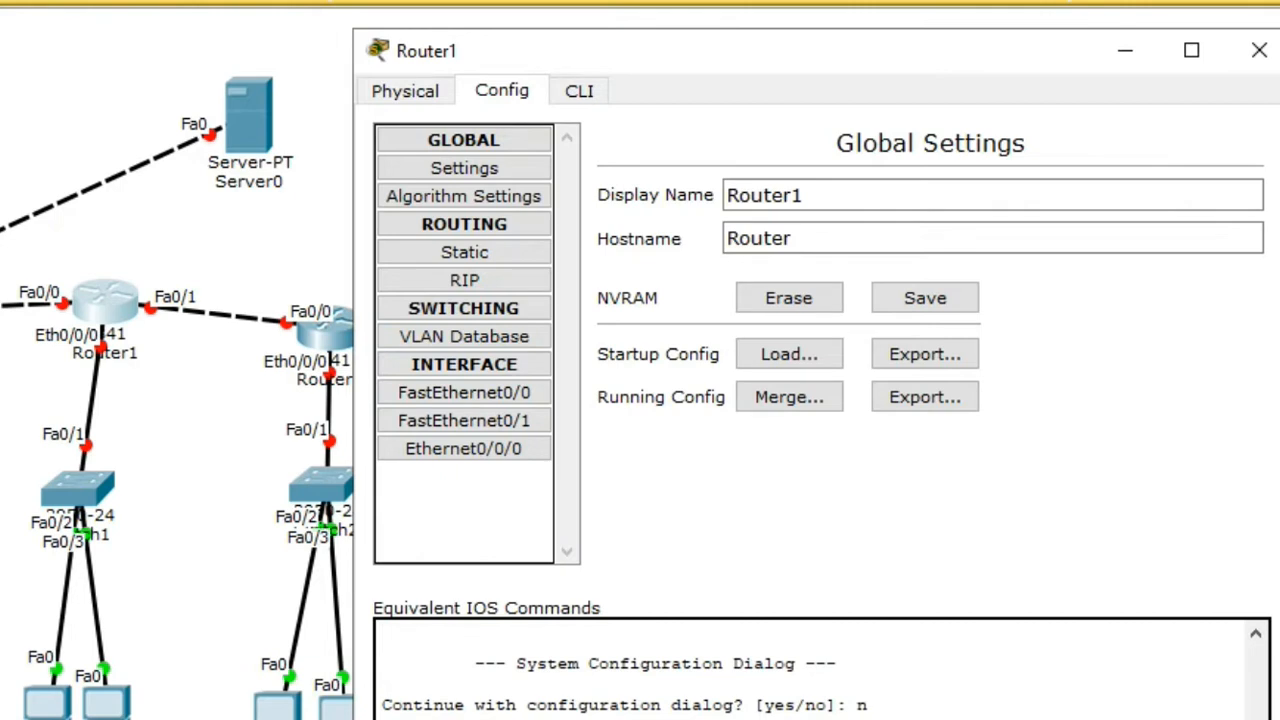
Step: Switch Router1's FastEthernet0/0 on with IP 192.168.10.2 and mask 255.255.255.0
click(464, 392)
click(1219, 170)
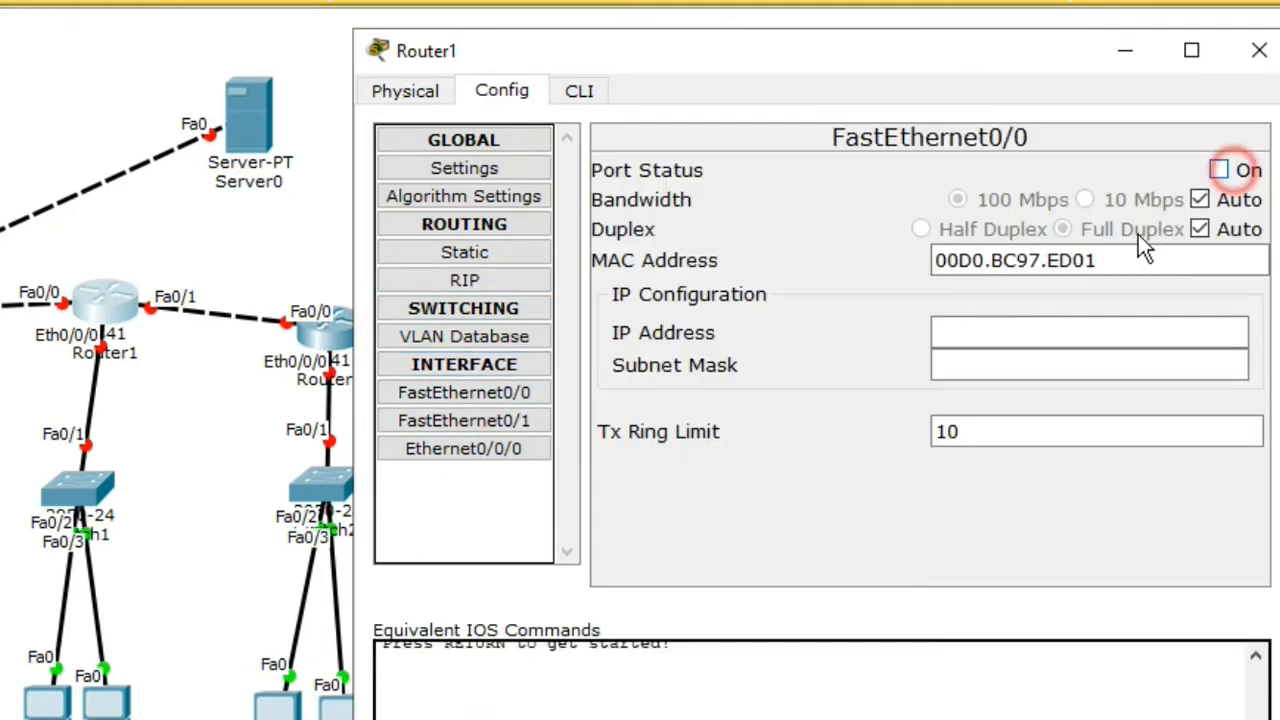
click(955, 335)
click(955, 335)
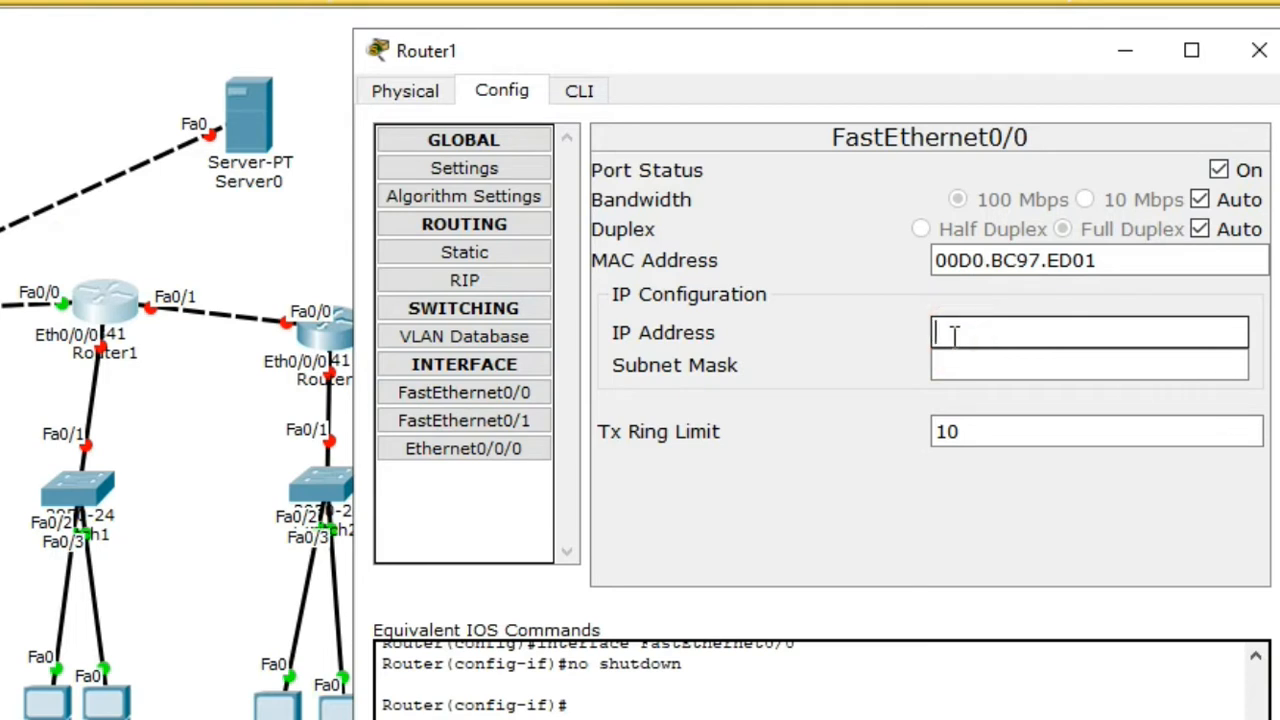
key(alt+Tab)
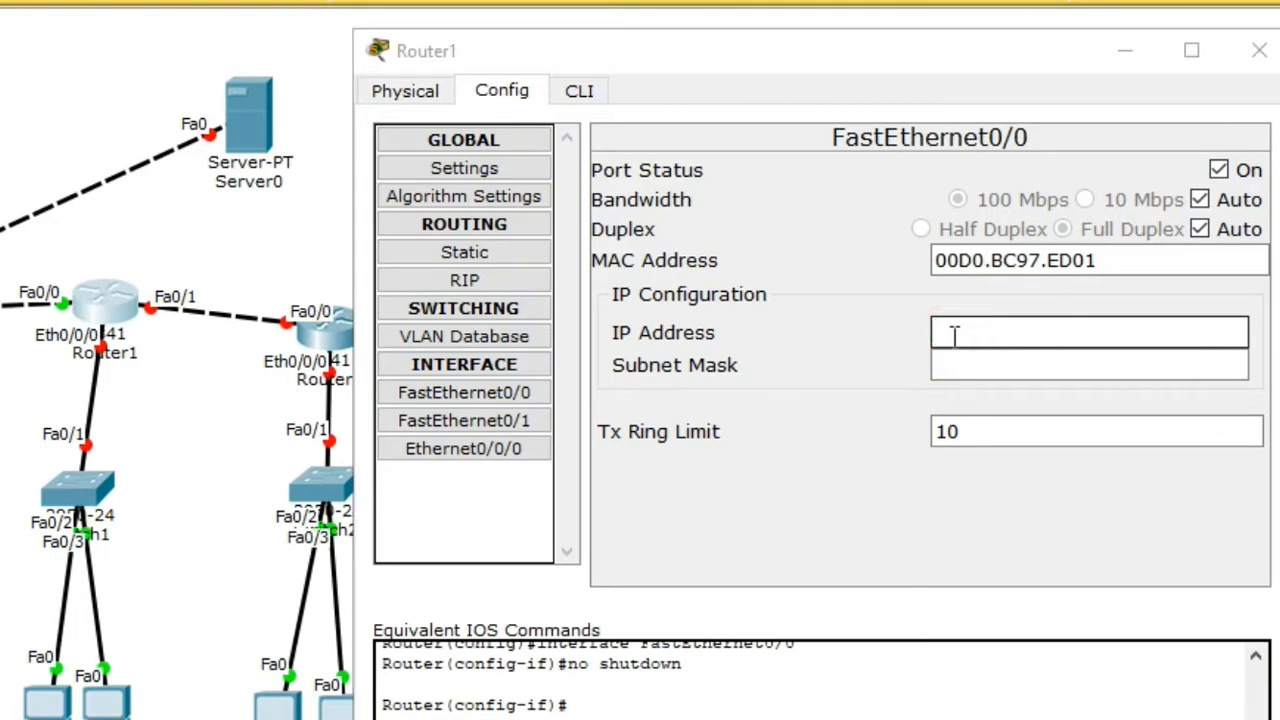
click(987, 332)
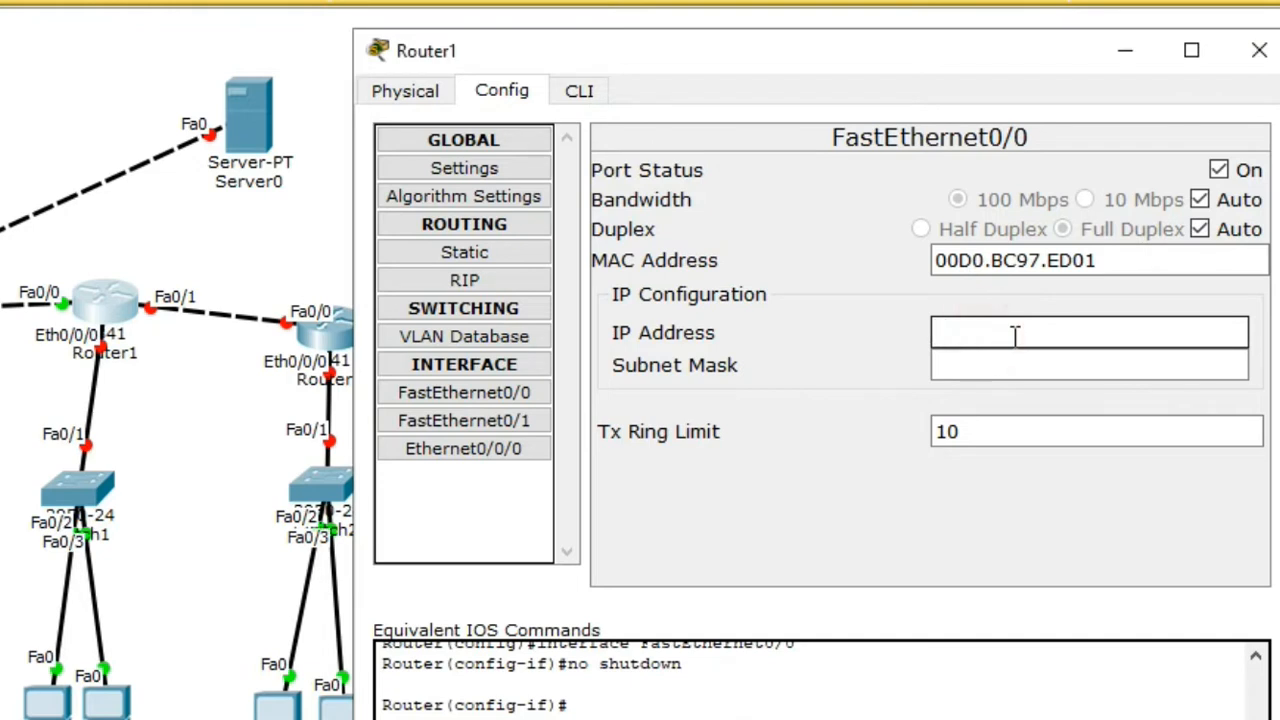
text(192.168.10.2)
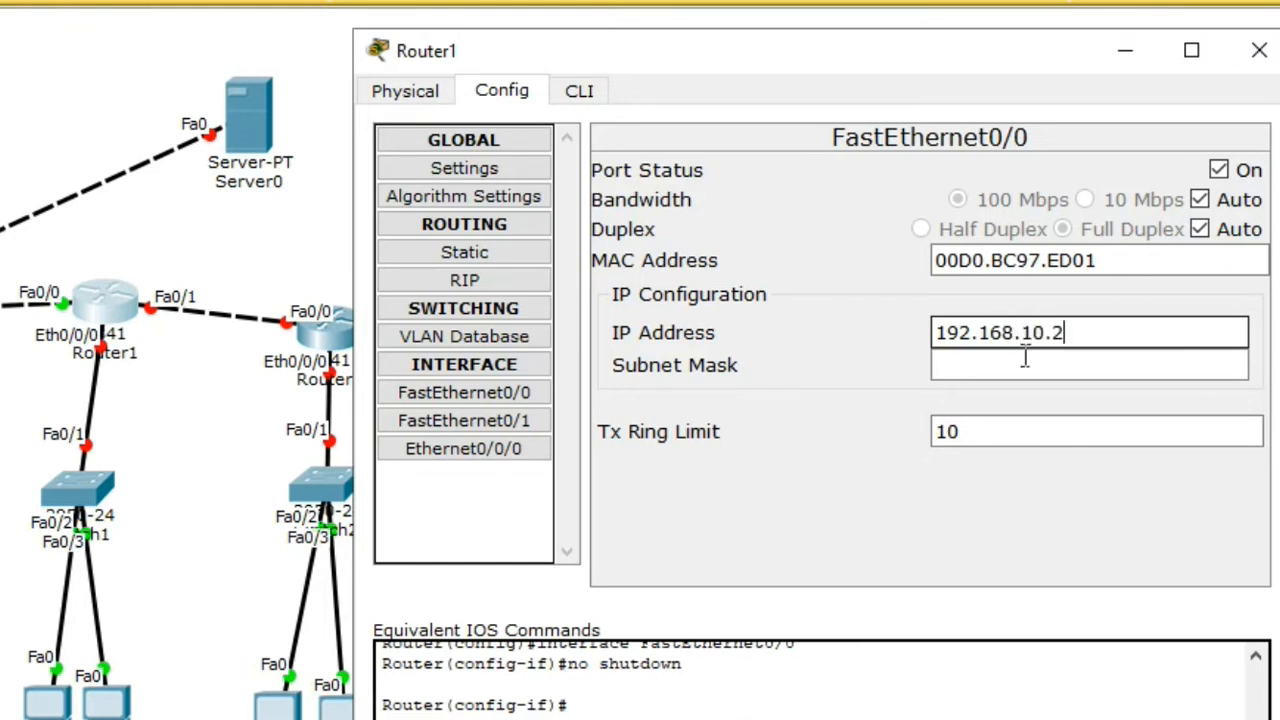
click(1012, 365)
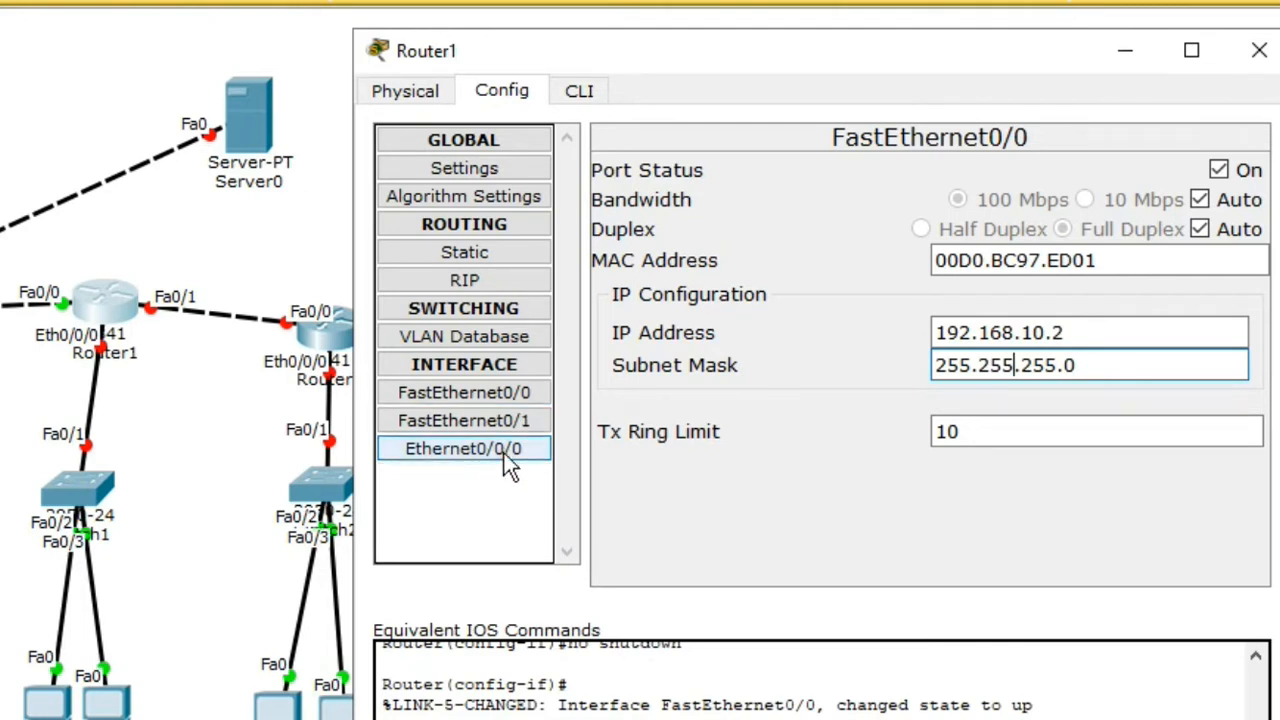
click(1014, 341)
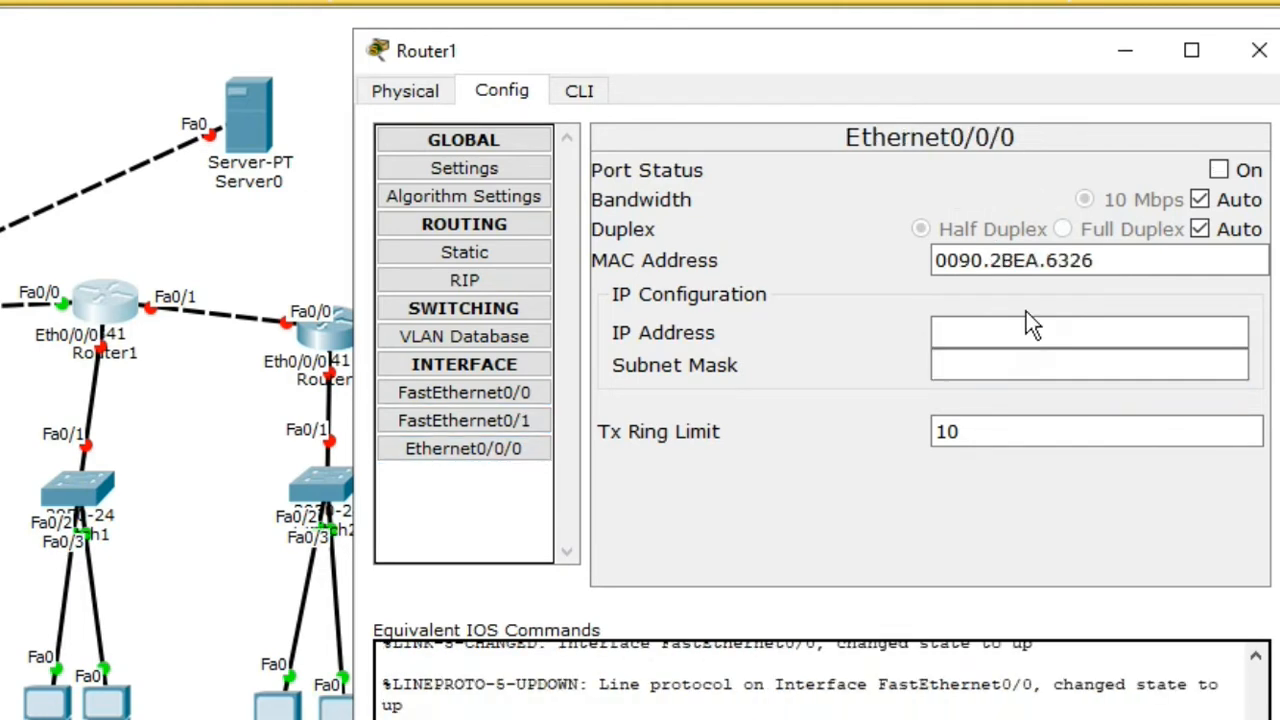
Step: Give Router1's Ethernet0/0/0 192.168.2.1 and FastEthernet0/1 192.168.20.1, both 255.255.255.0, then close
click(1026, 314)
text(1)
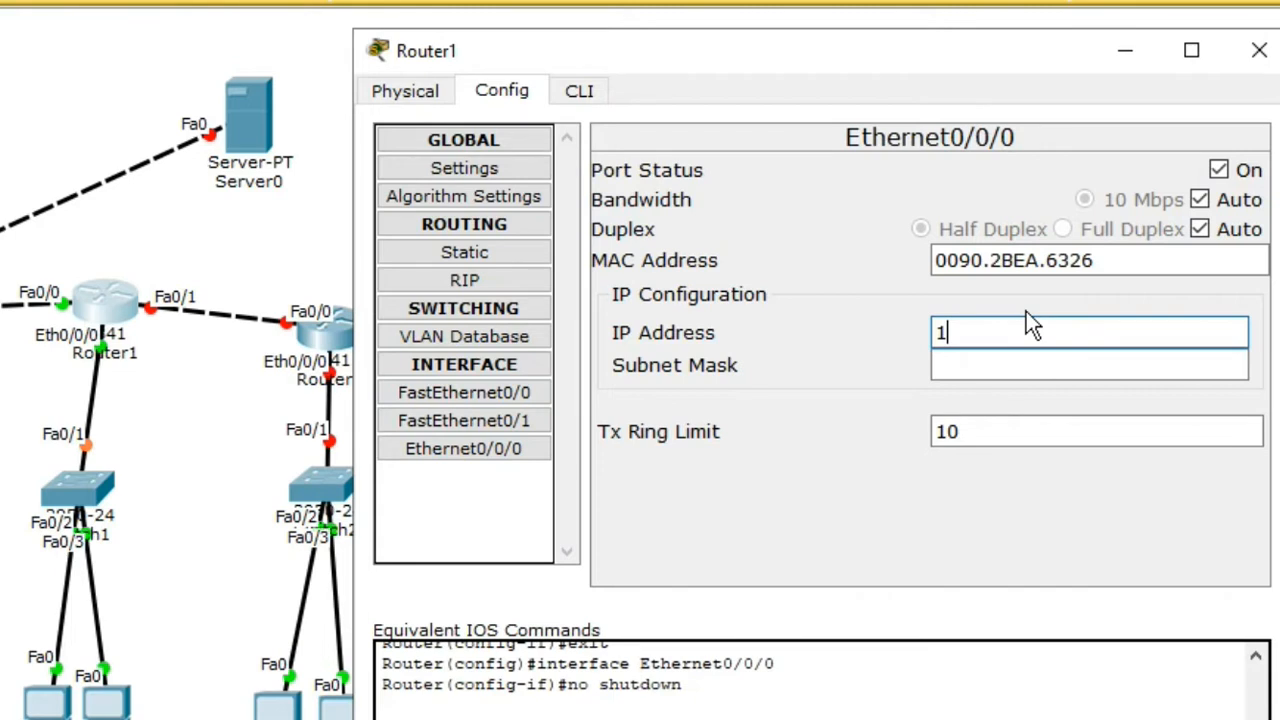
text(92.168.2.1)
key(Tab)
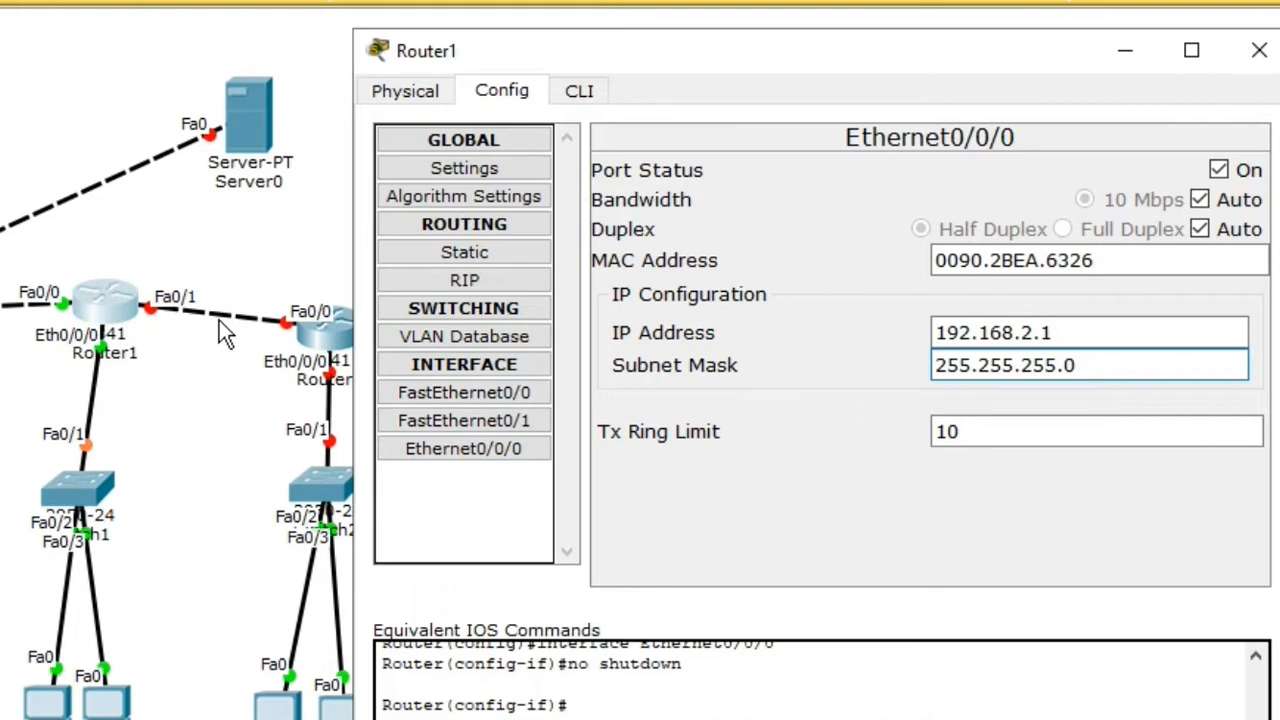
click(966, 332)
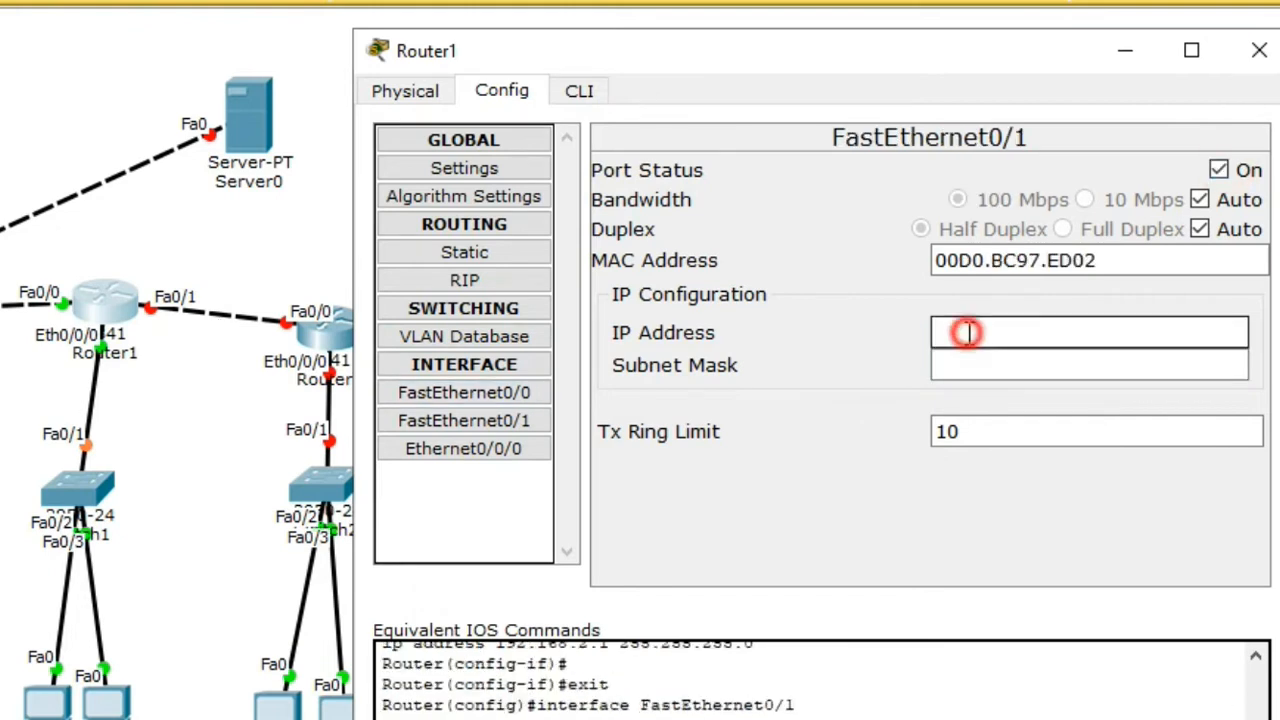
text(192)
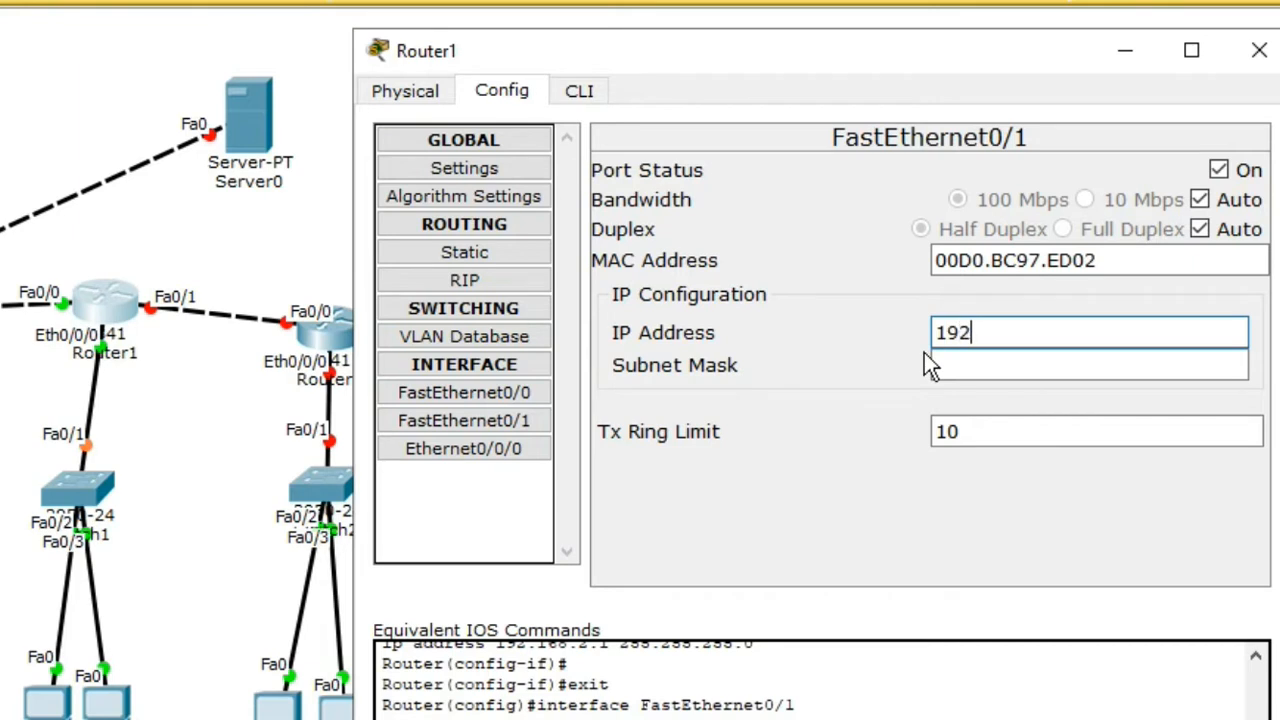
text(.168.20.1)
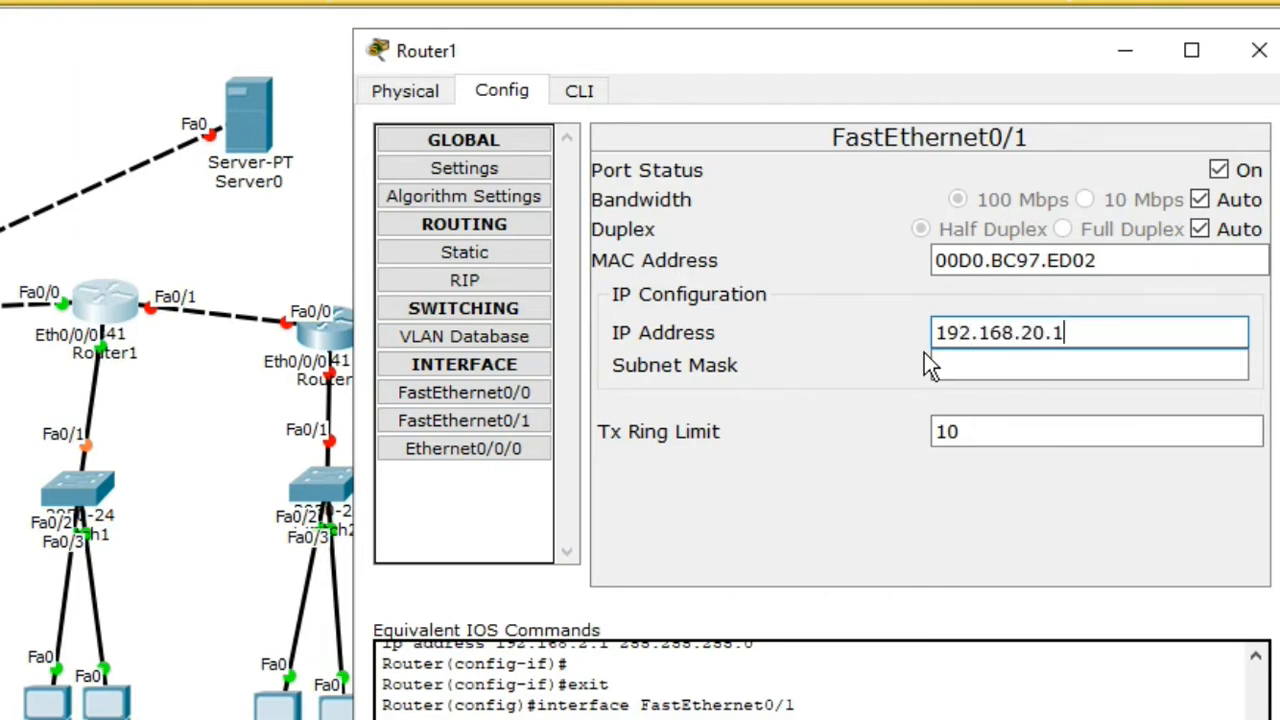
click(982, 363)
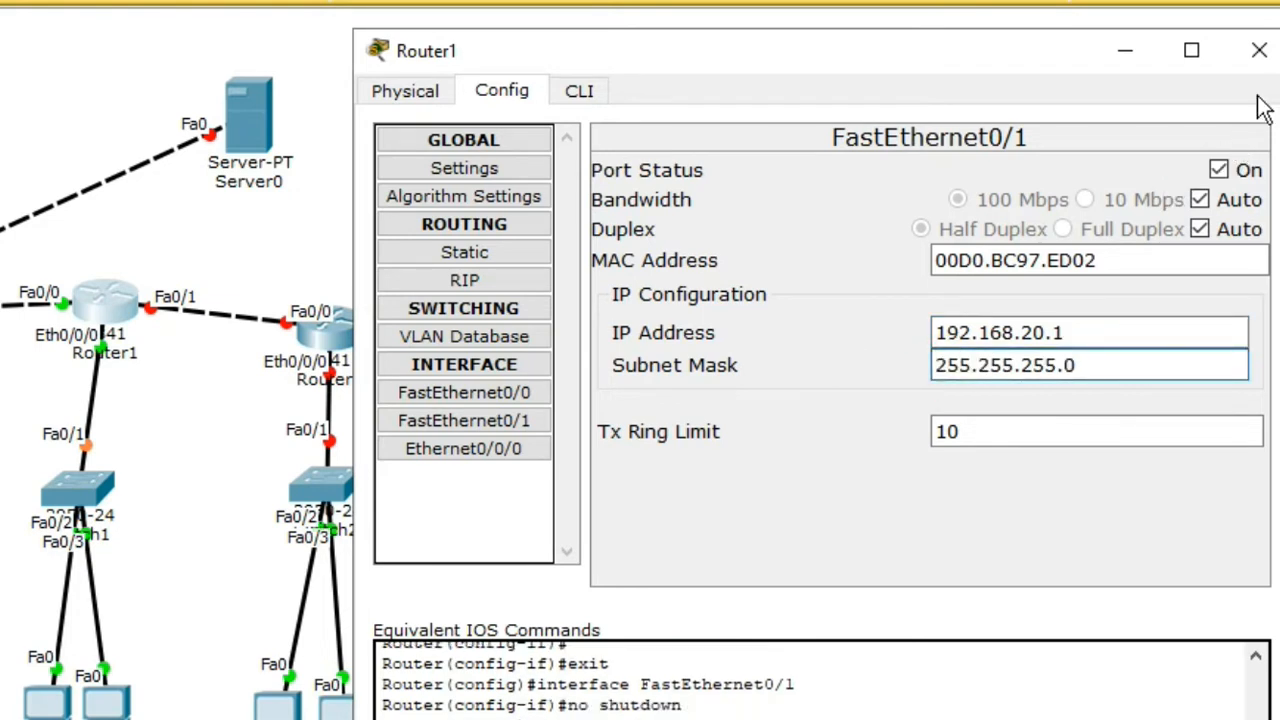
click(1260, 50)
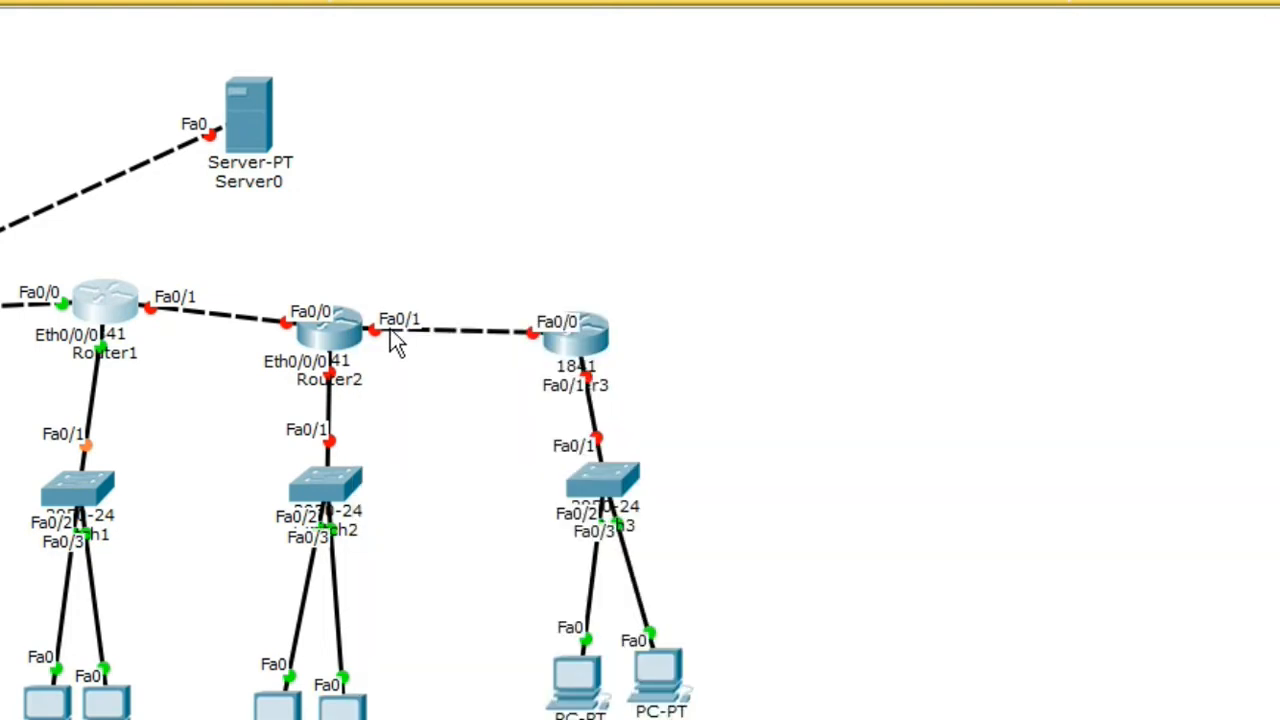
Step: Switch Router2's FastEthernet0/0 on with IP 192.168.20.2 and mask 255.255.255.0
drag(337, 308, 343, 320)
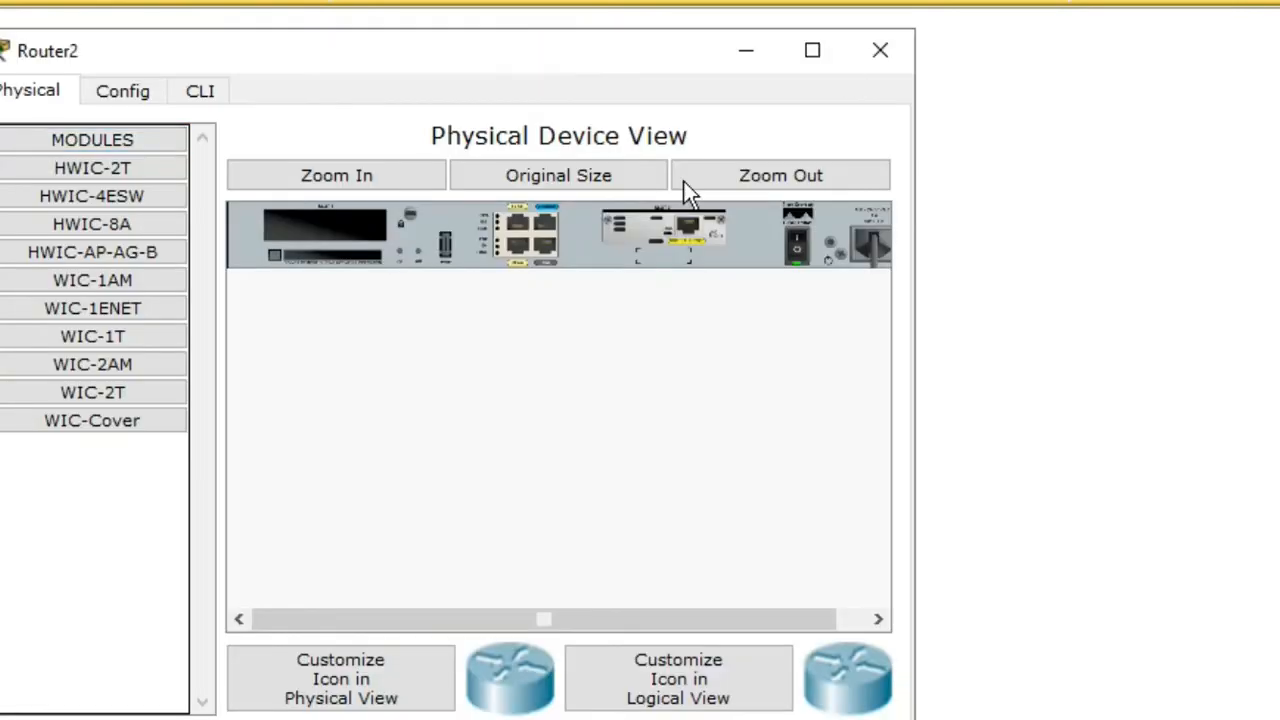
drag(410, 55, 846, 64)
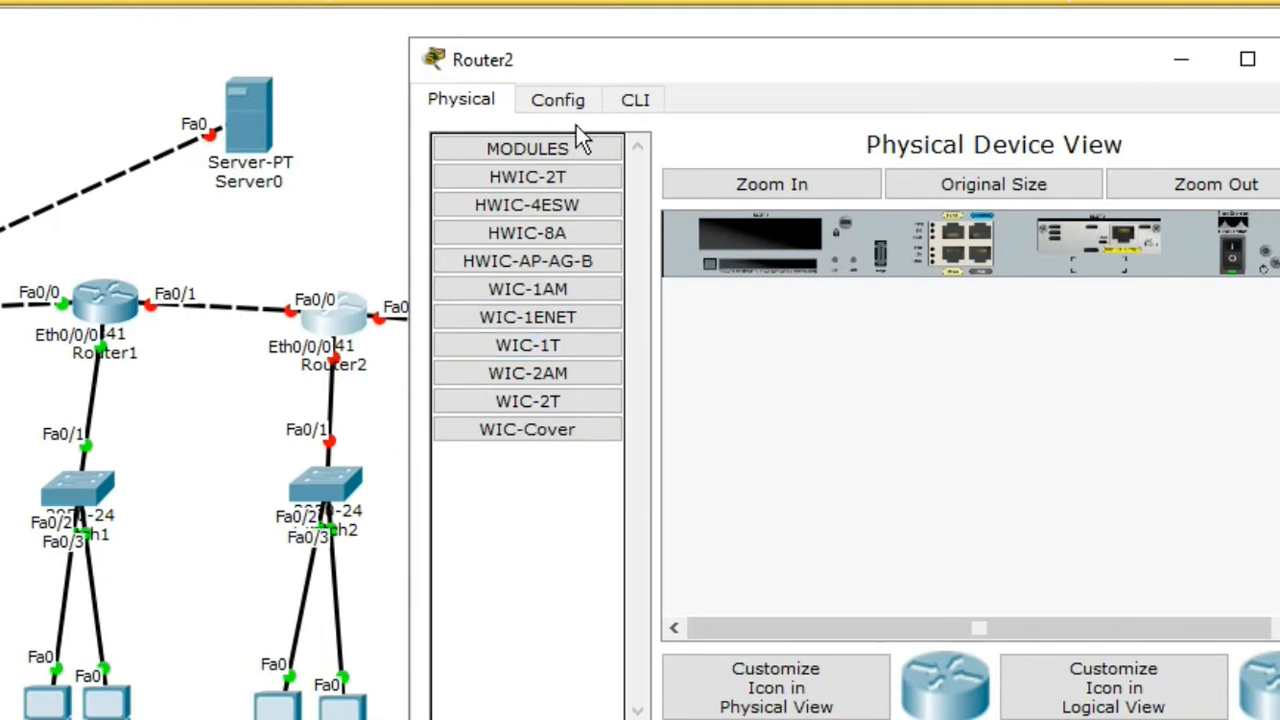
click(557, 100)
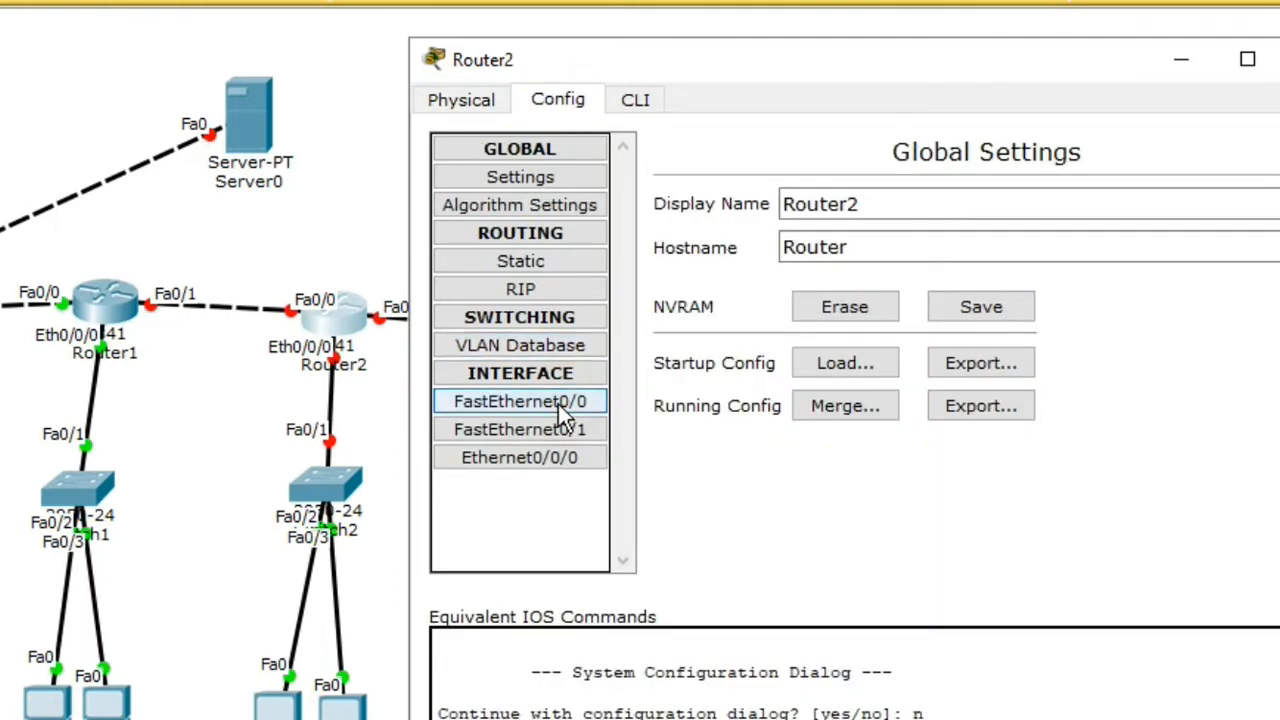
click(560, 404)
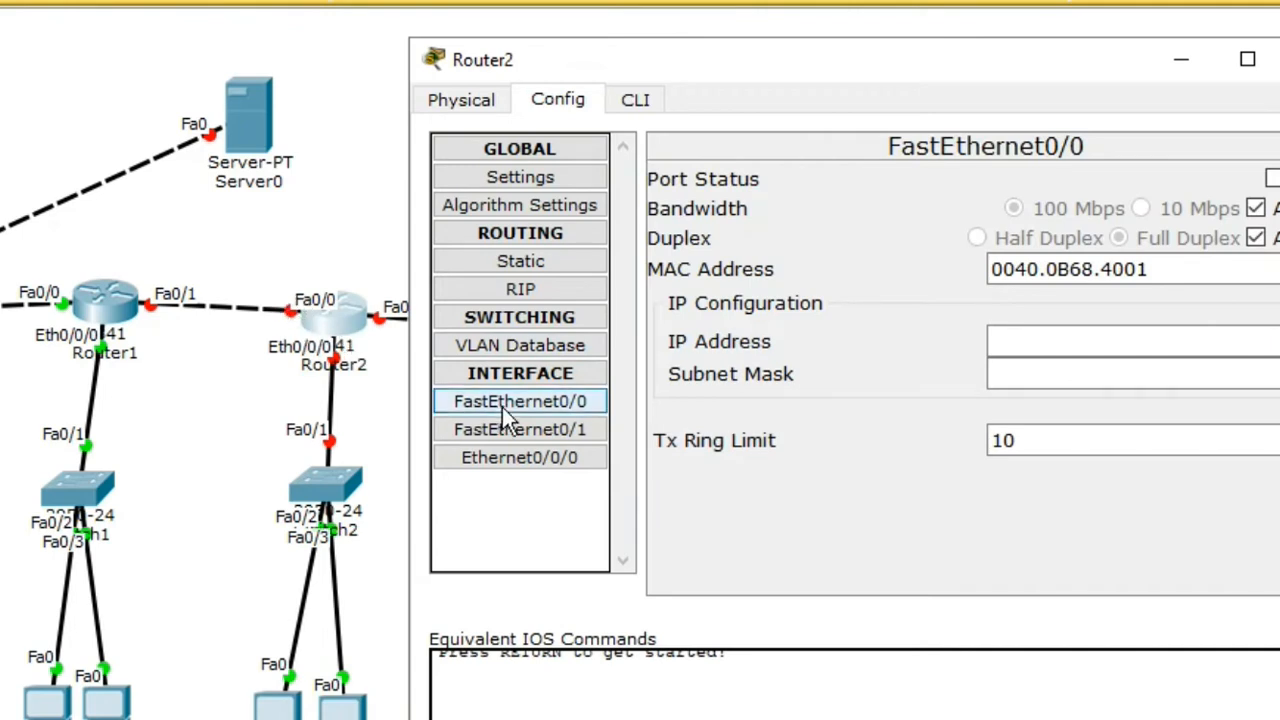
click(1272, 178)
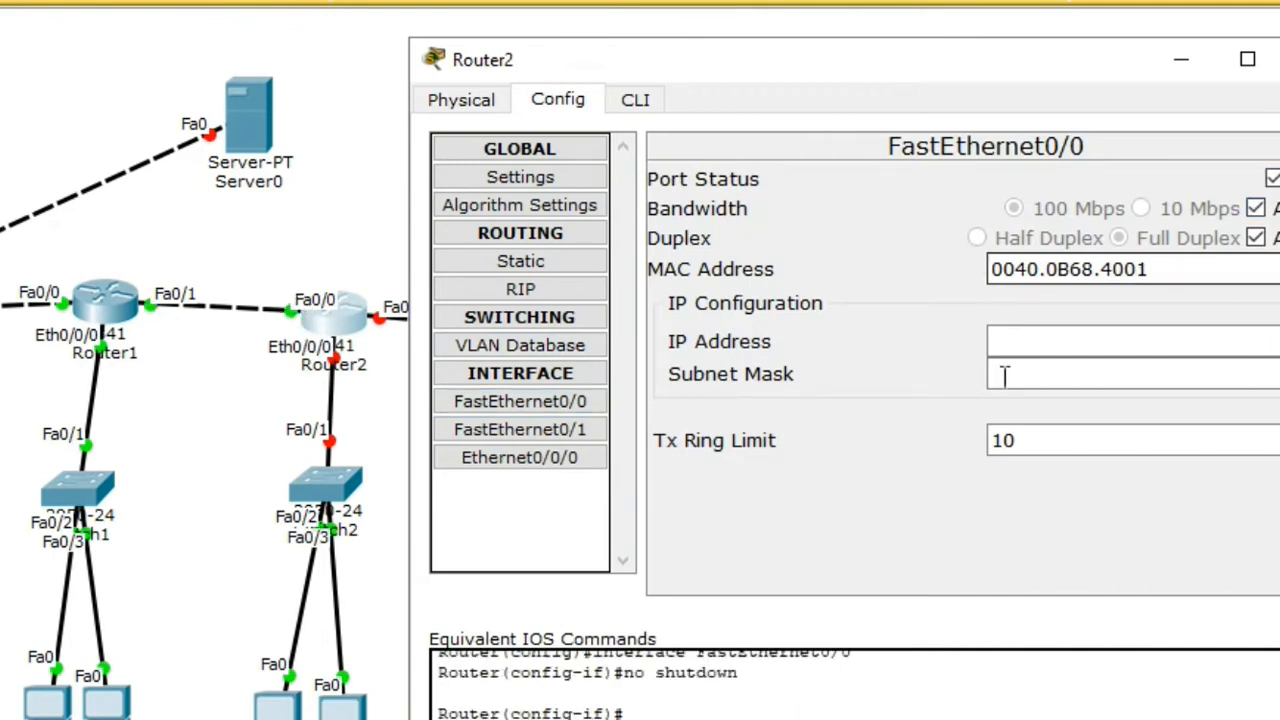
click(1016, 342)
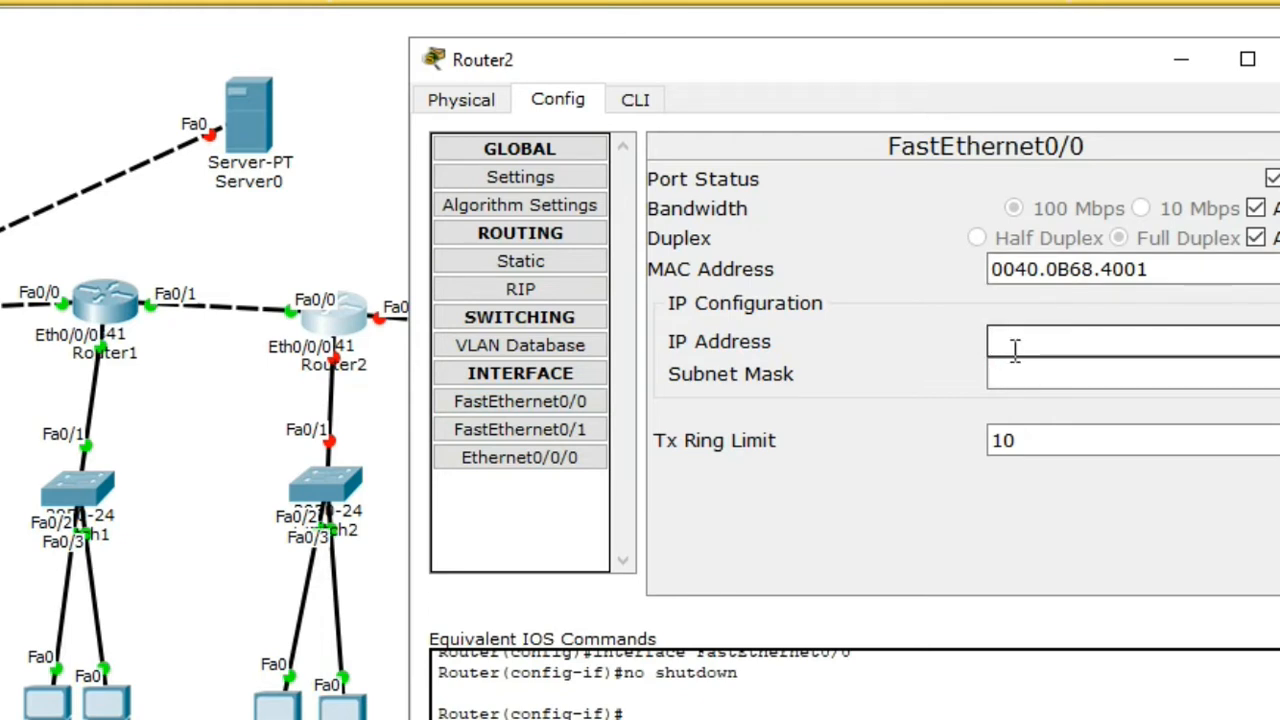
text(192.16)
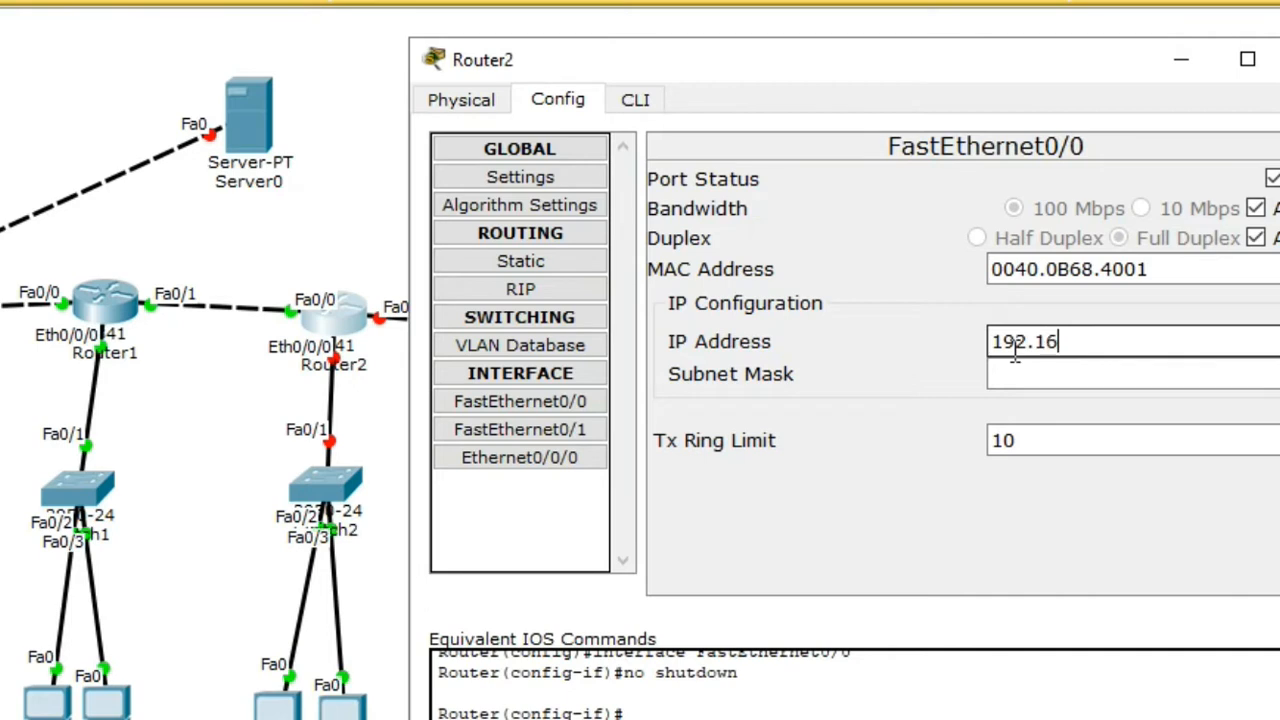
text(8.20.2)
click(1099, 374)
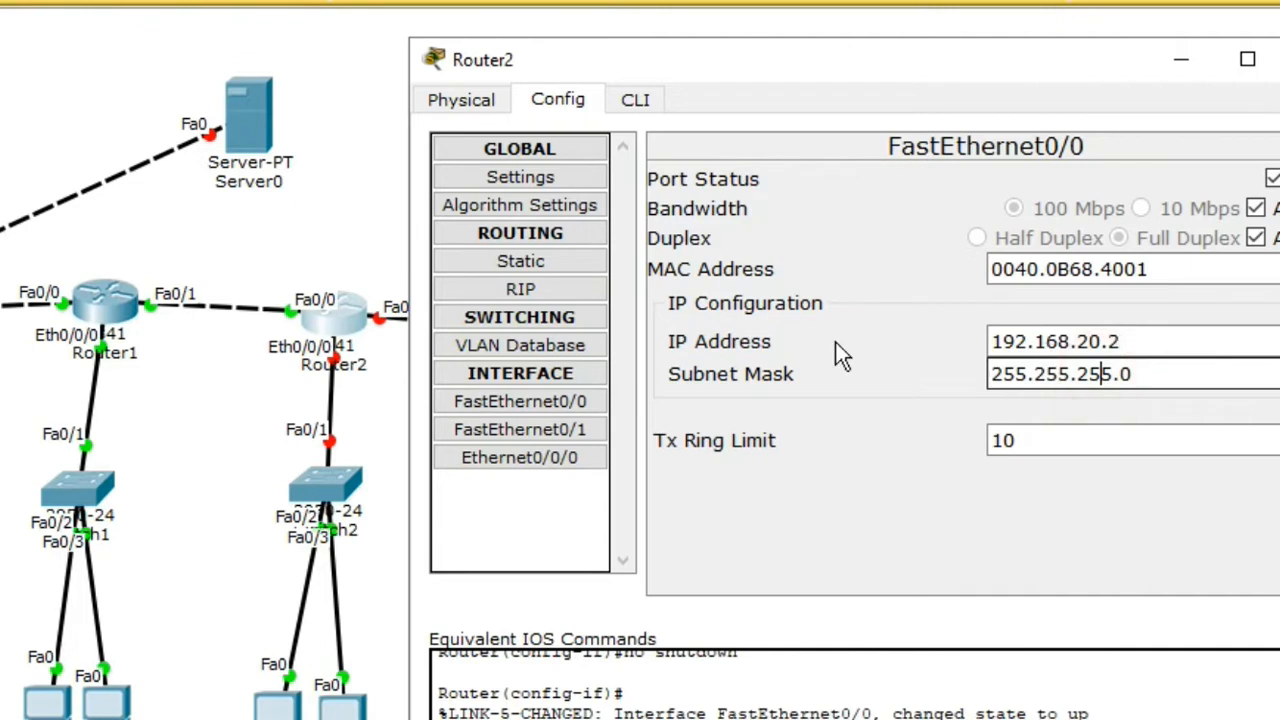
Step: Give Router2's Ethernet0/0/0 IP 192.168.3.1 and switch the port on
click(500, 457)
click(1122, 342)
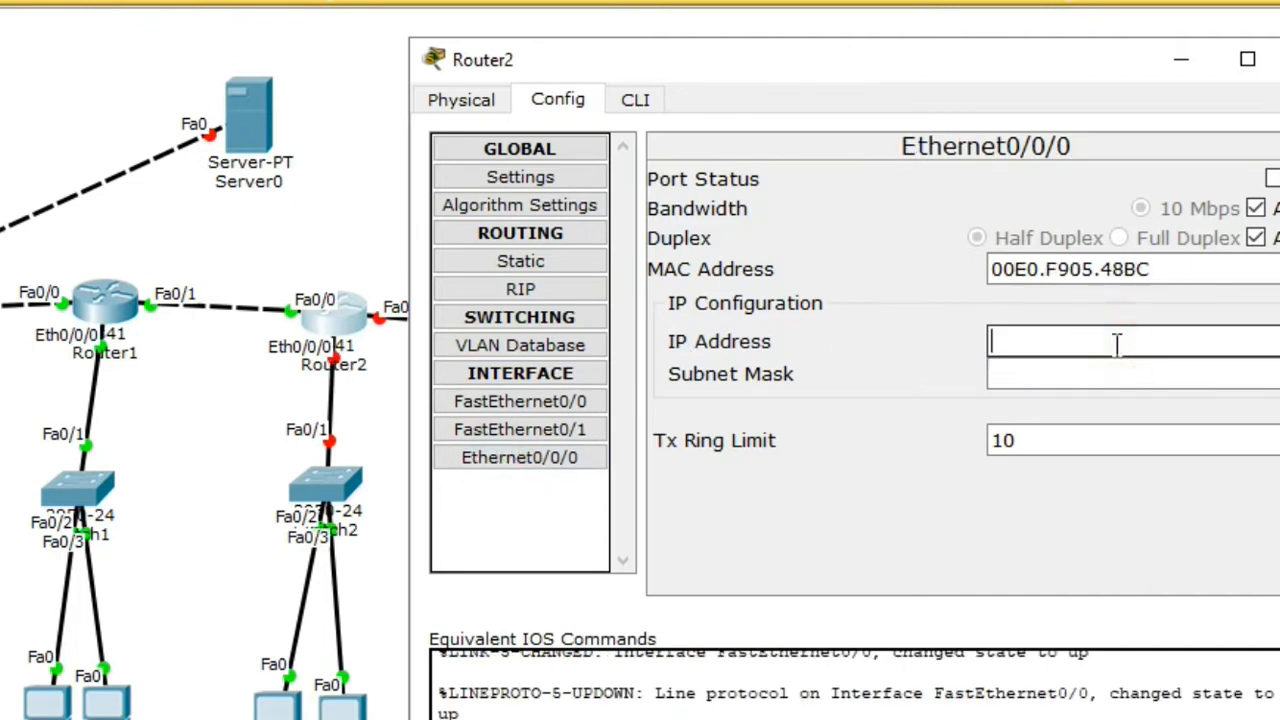
text(192.168)
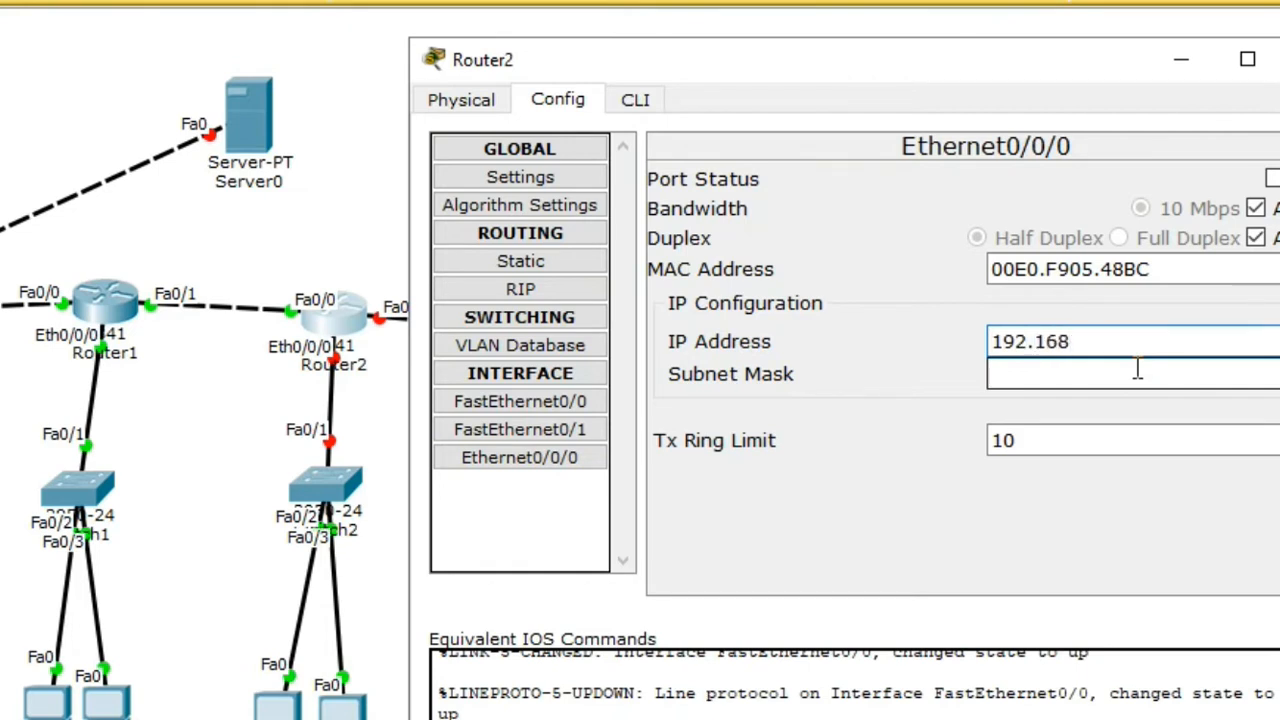
text(.2)
text(3.)
text(1)
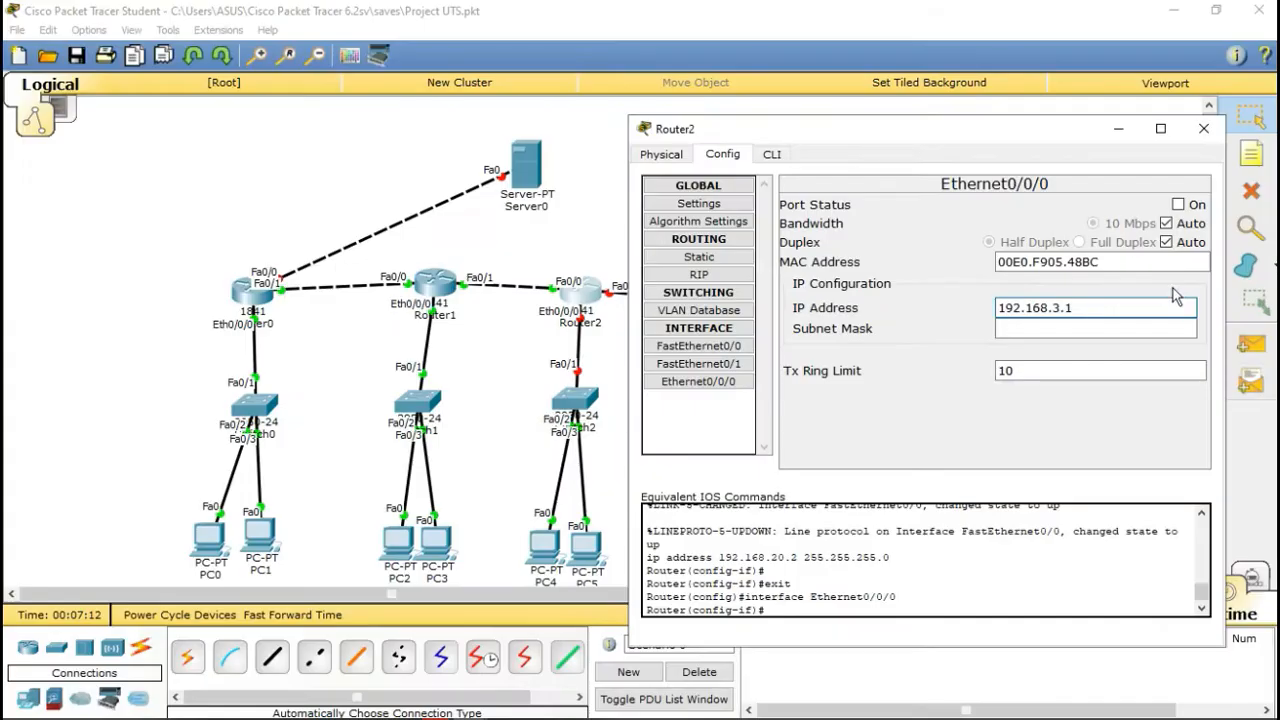
click(1178, 204)
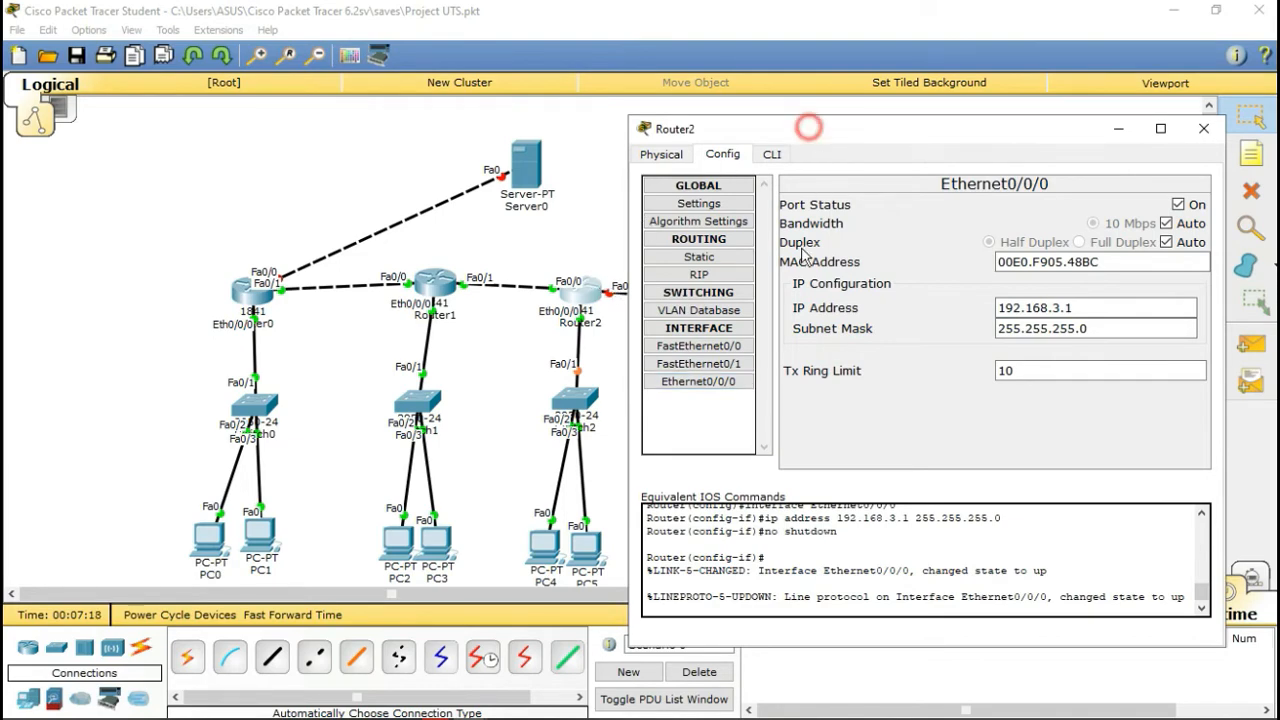
drag(806, 129, 654, 357)
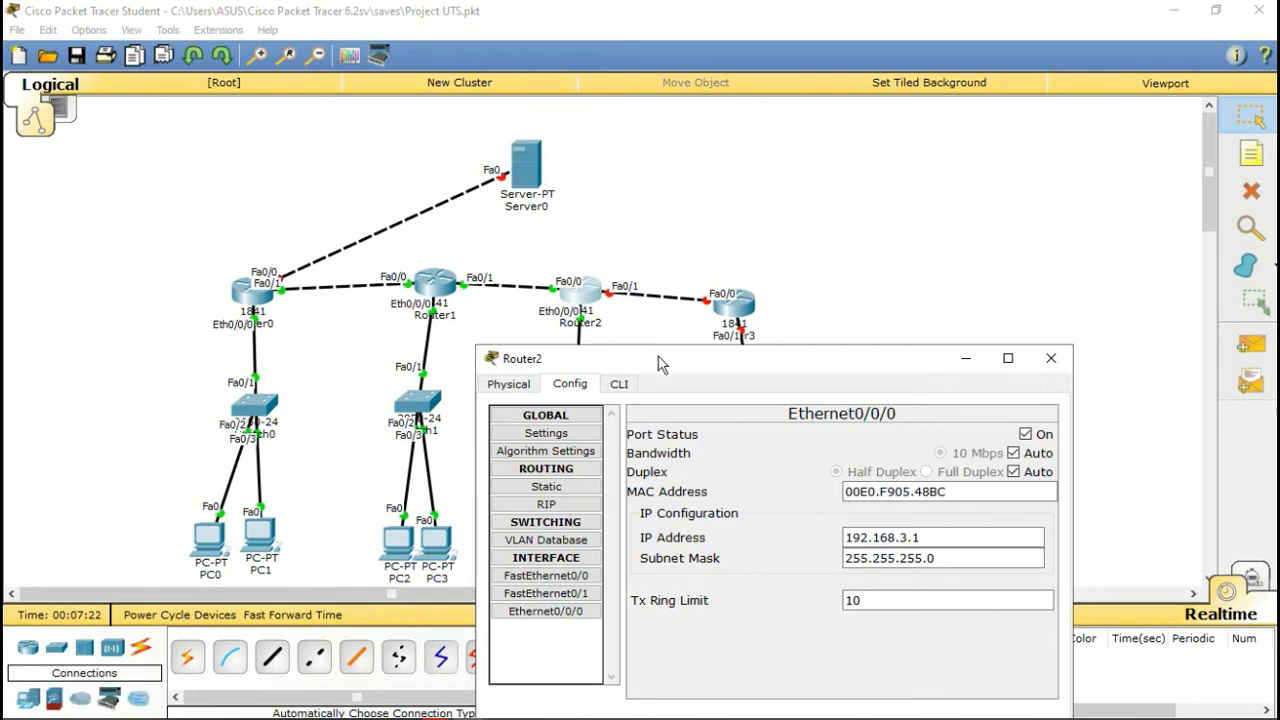
drag(657, 362, 873, 168)
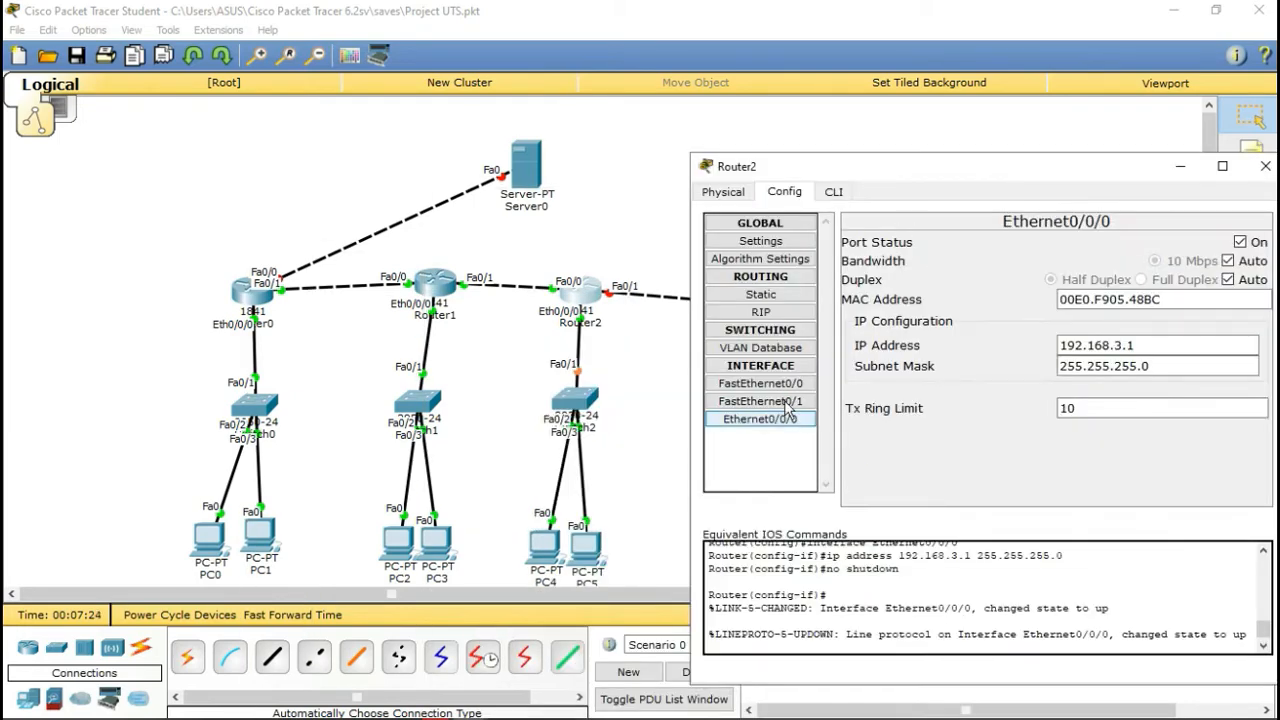
Step: Switch Router2's FastEthernet0/1 on with 192.168.30.1 and mask 255.255.255.0, then close the window
click(740, 401)
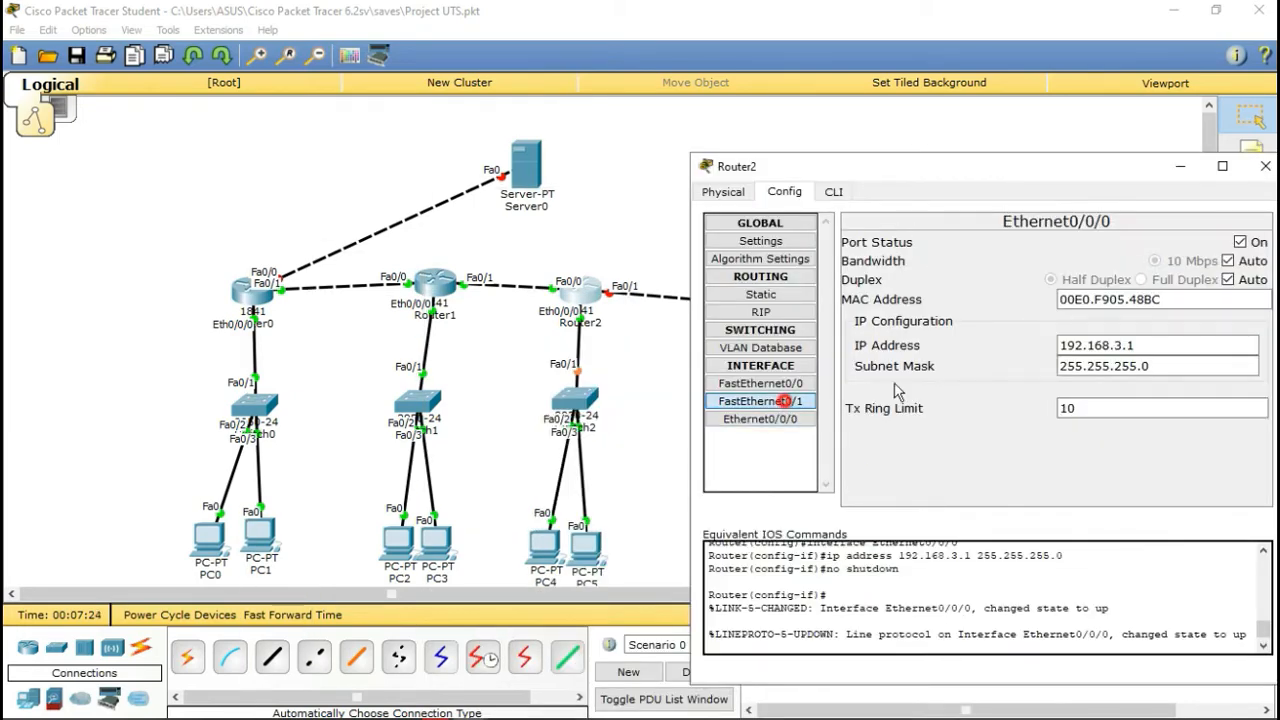
click(1258, 243)
click(1118, 343)
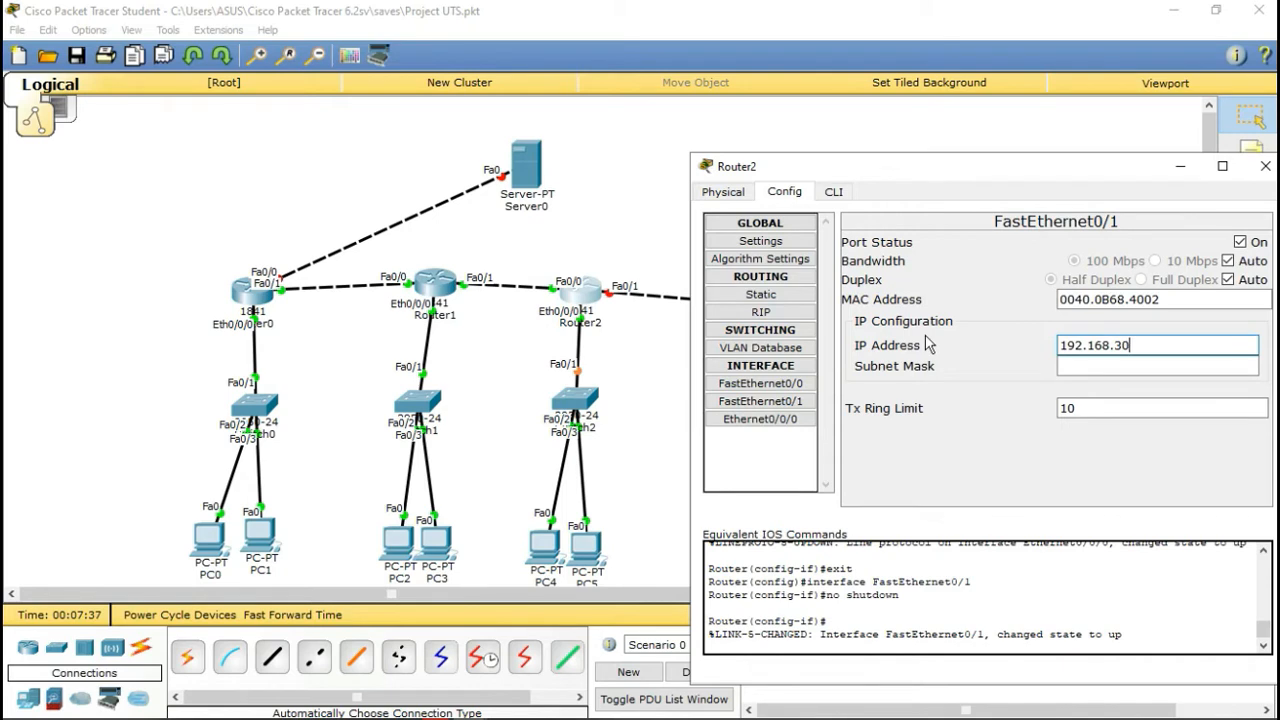
click(1088, 366)
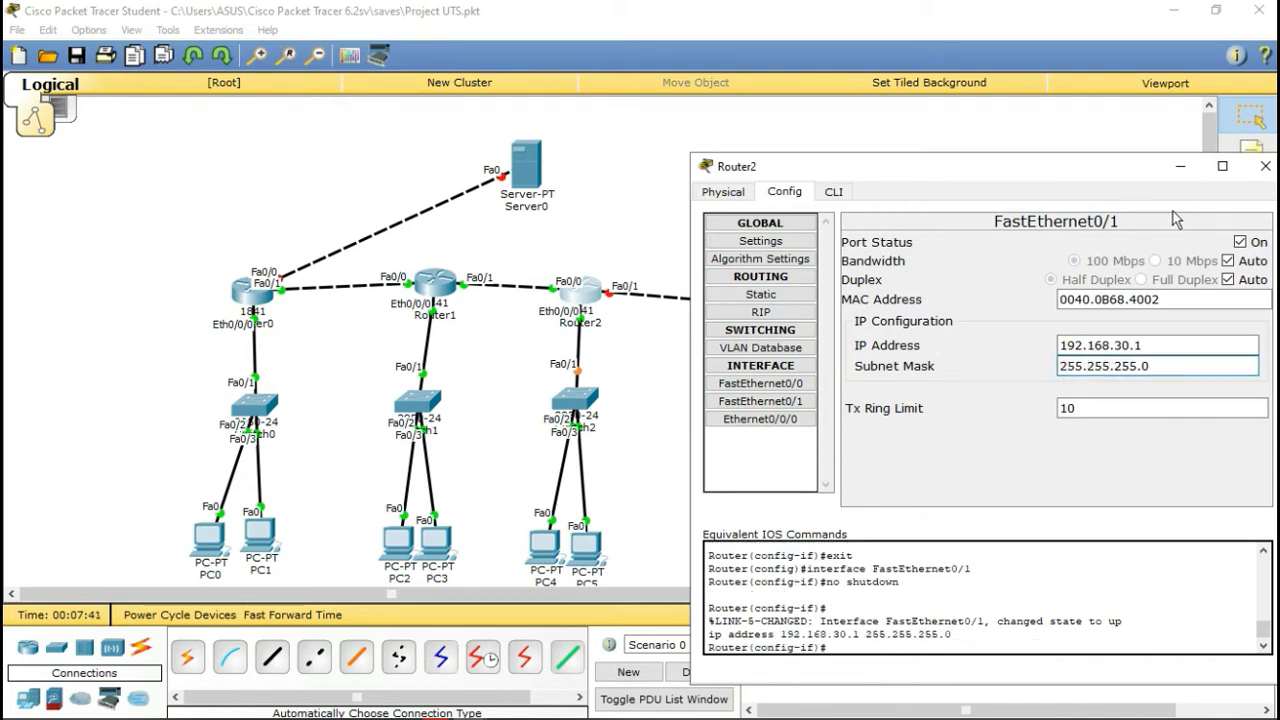
click(1265, 166)
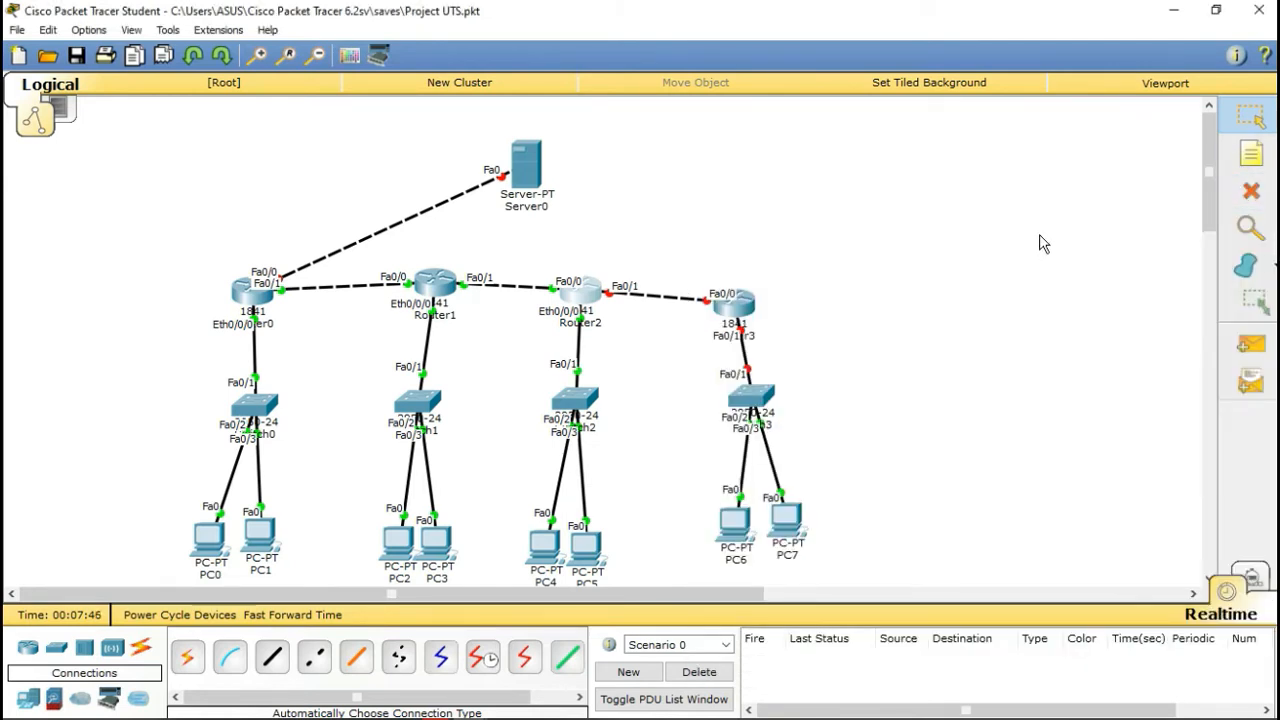
Step: Align Router3 with Router2, check and minimize Bandicam, then open Router3's device window
drag(750, 292, 756, 280)
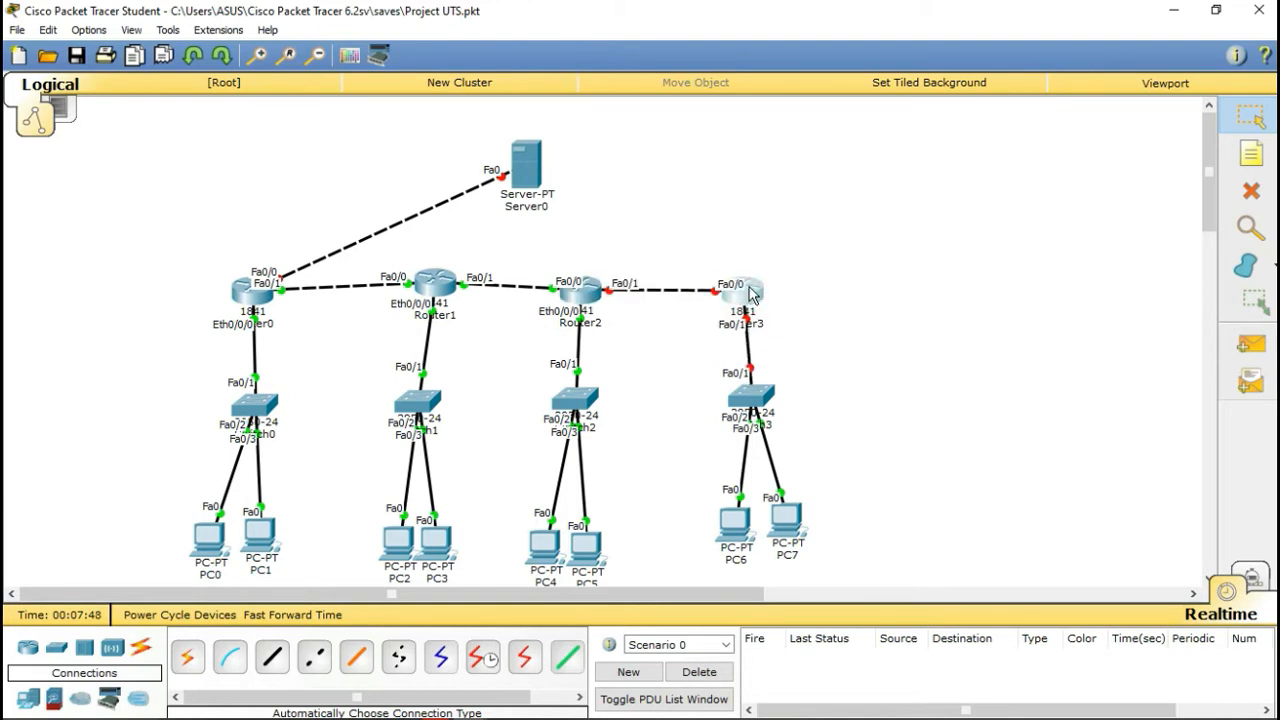
mouse_move(583, 706)
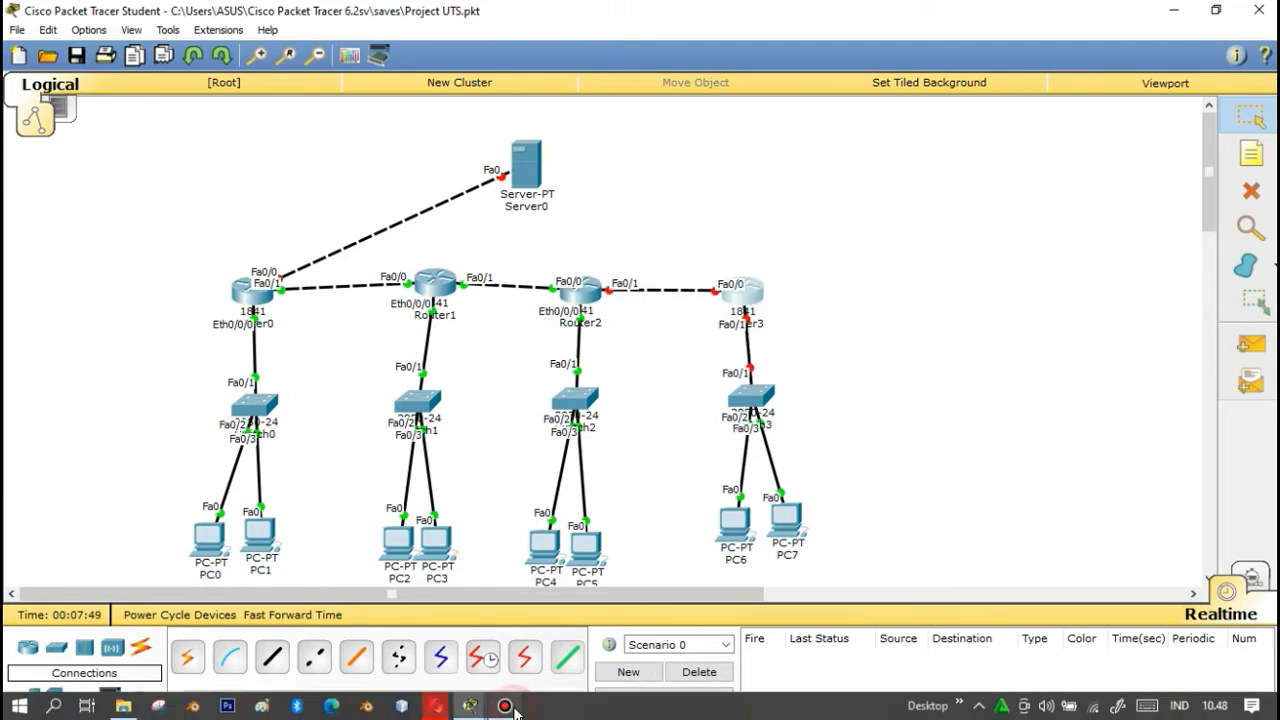
click(505, 706)
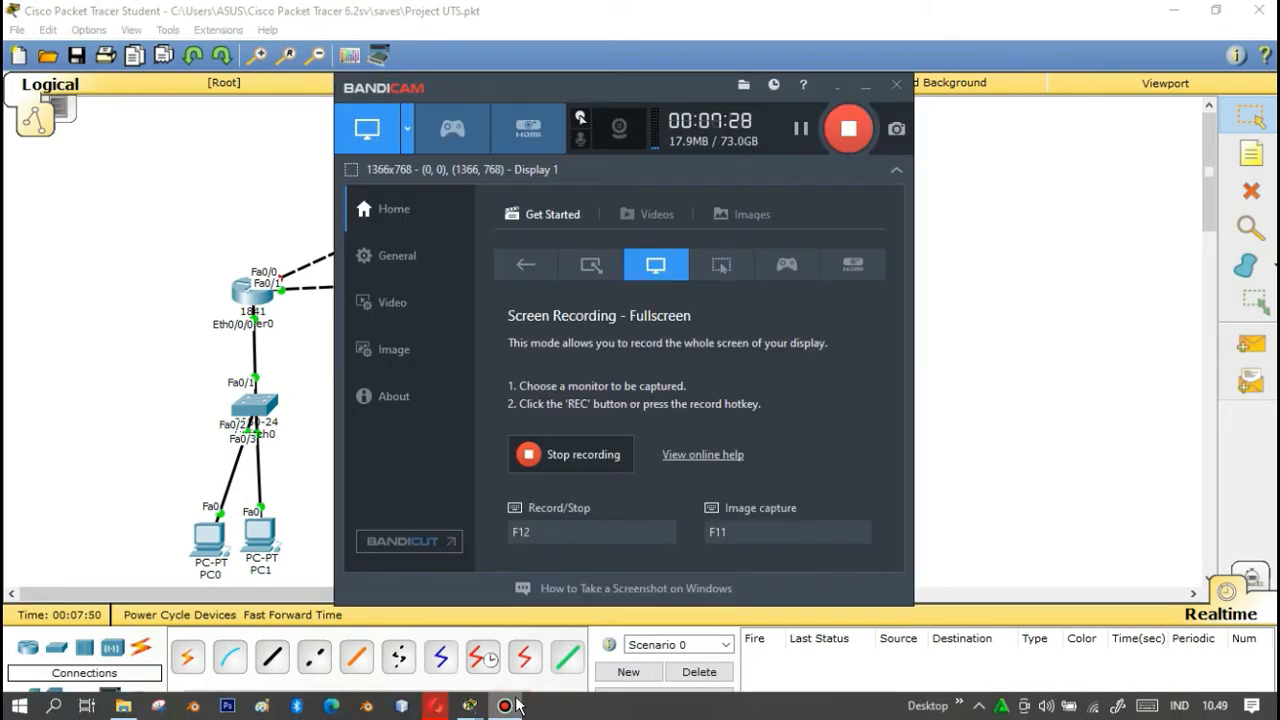
click(865, 84)
click(745, 298)
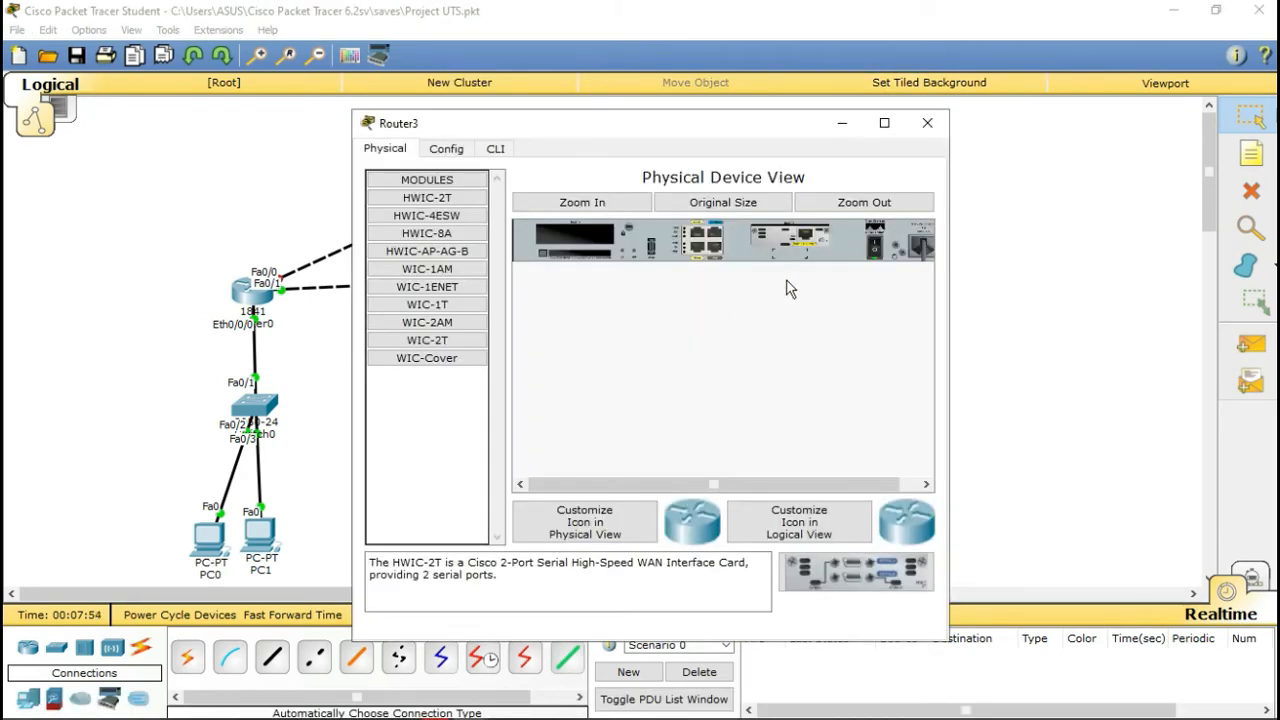
Step: Switch Router3's FastEthernet0/0 on with IP 192.168.30.2 and mask 255.255.255.0
click(446, 151)
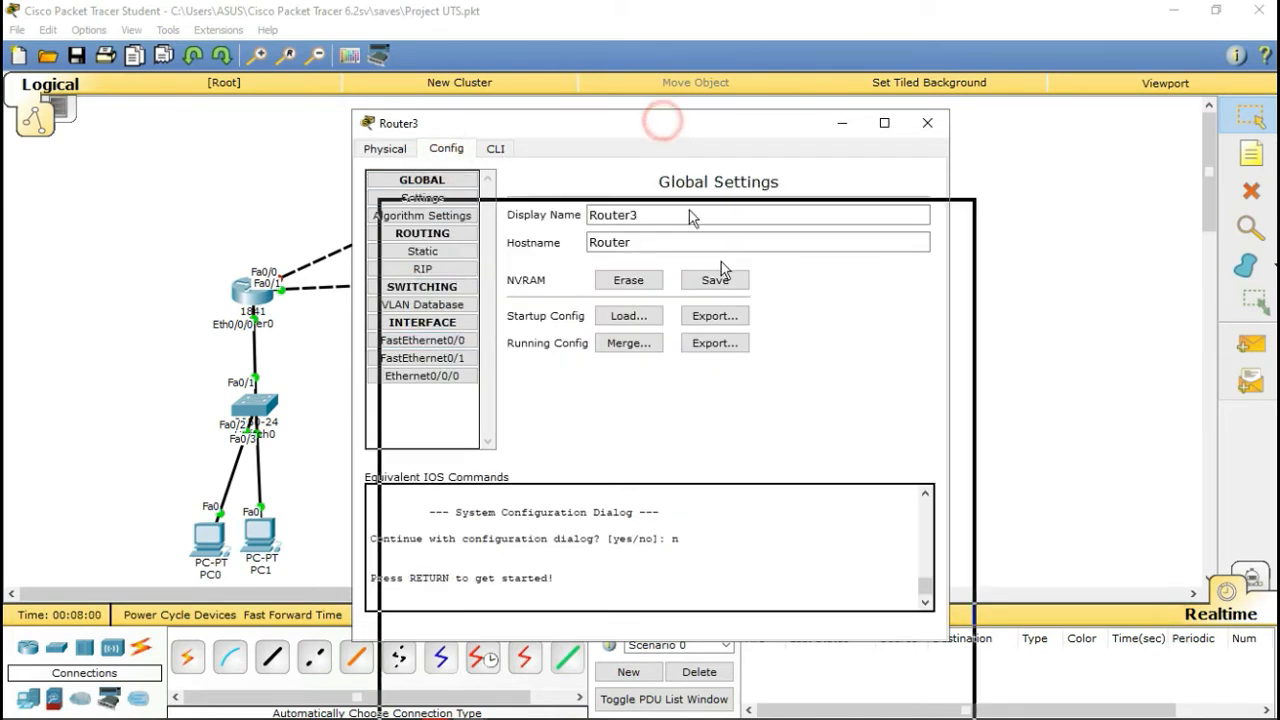
drag(757, 378, 317, 142)
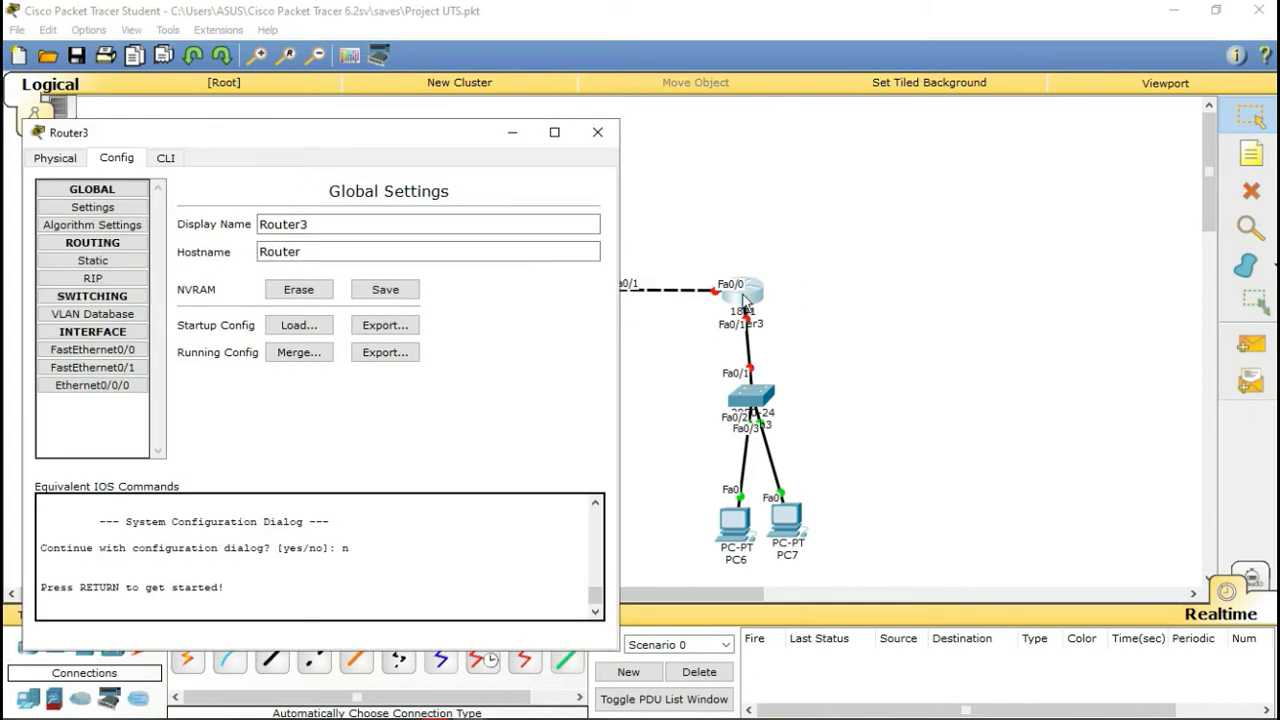
click(114, 349)
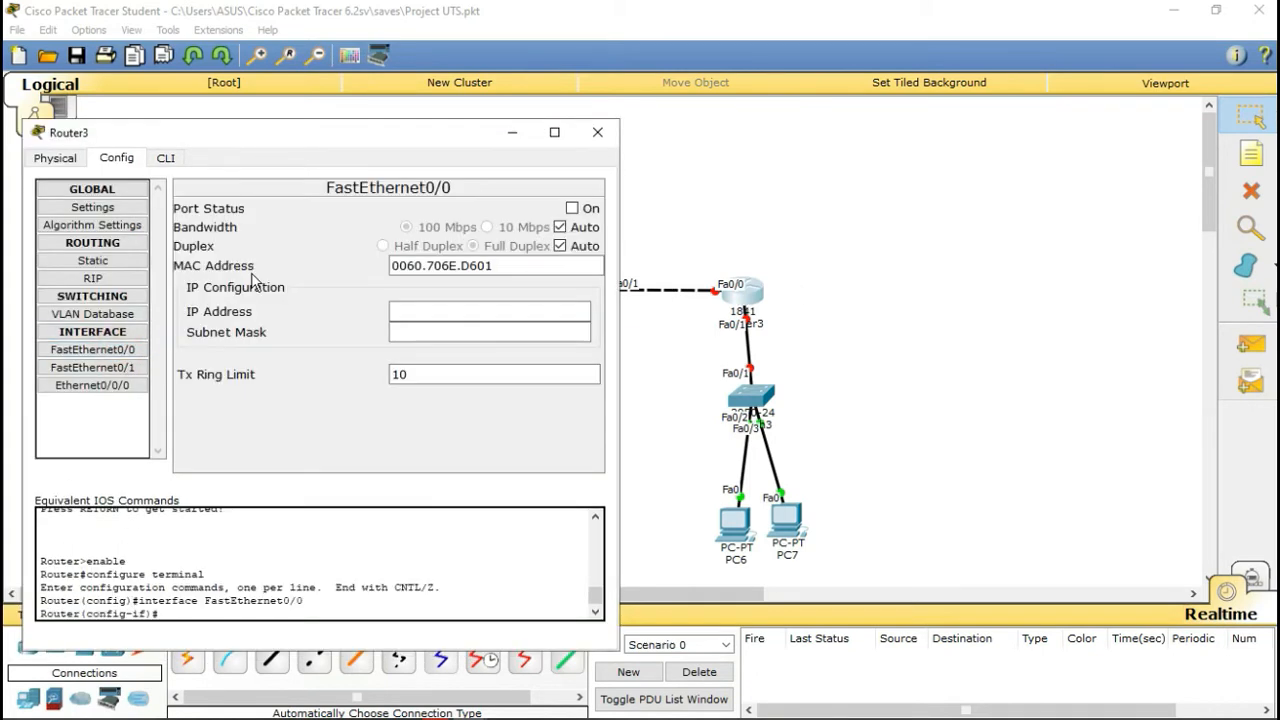
click(572, 208)
click(459, 311)
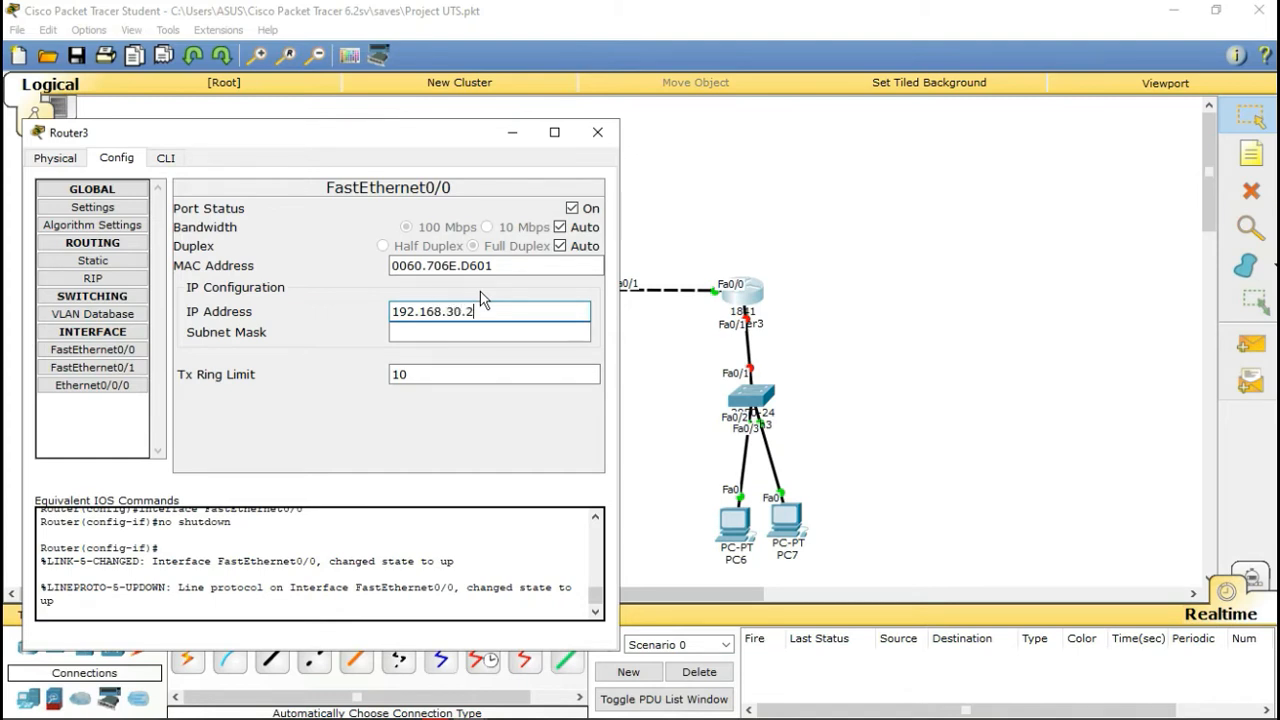
key(Tab)
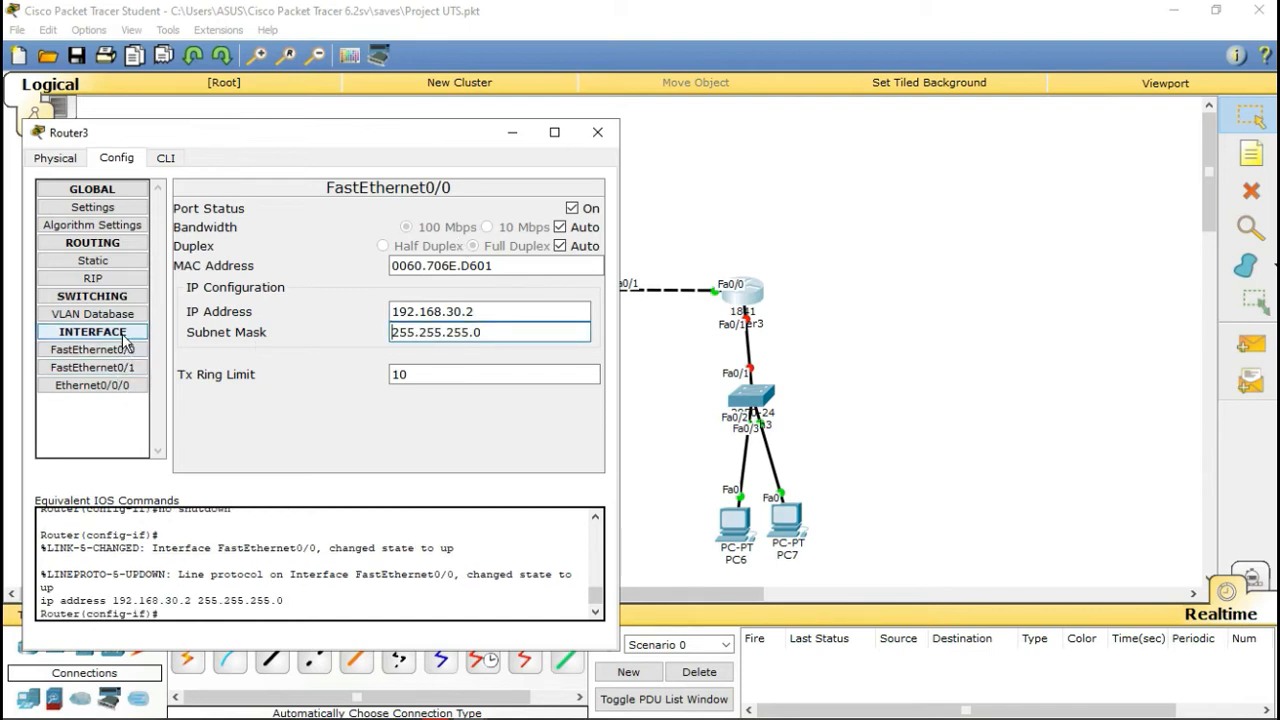
Step: Give Router3's FastEthernet0/1 192.168.4.1 with mask 255.255.255.0, switch it on, and close the window
click(92, 367)
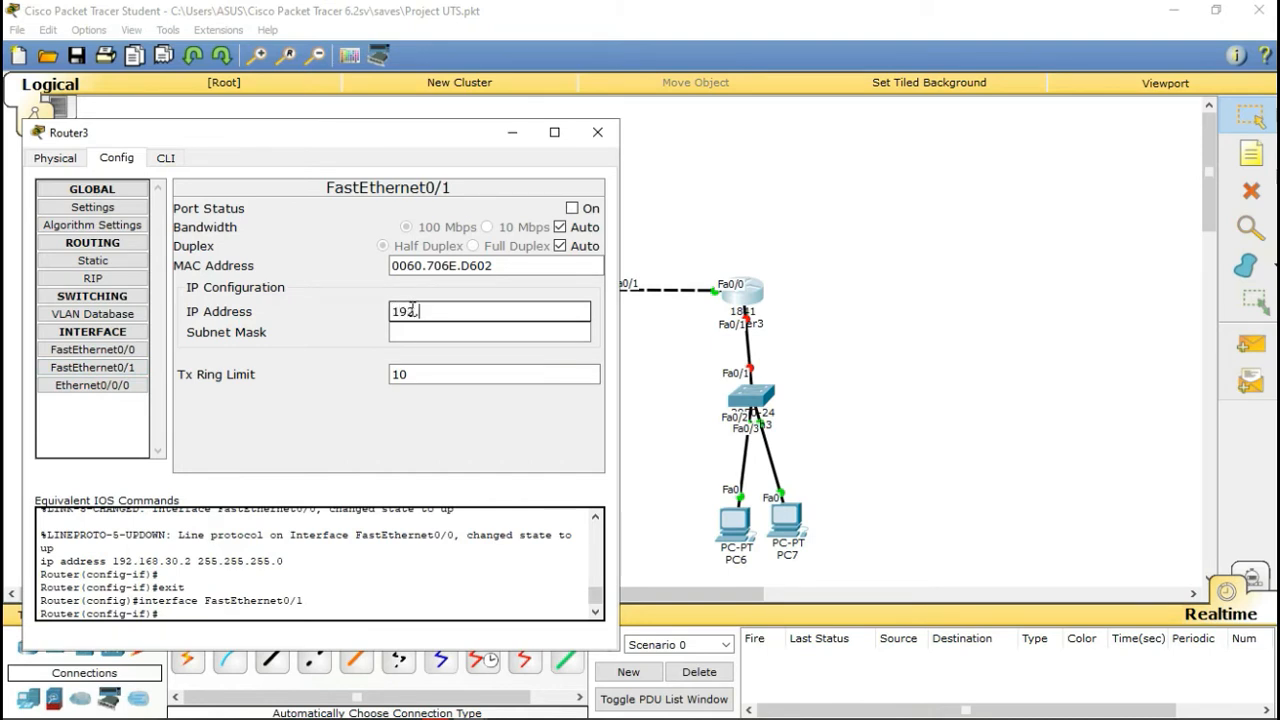
click(412, 311)
text(192.168.4.1)
click(505, 330)
click(572, 208)
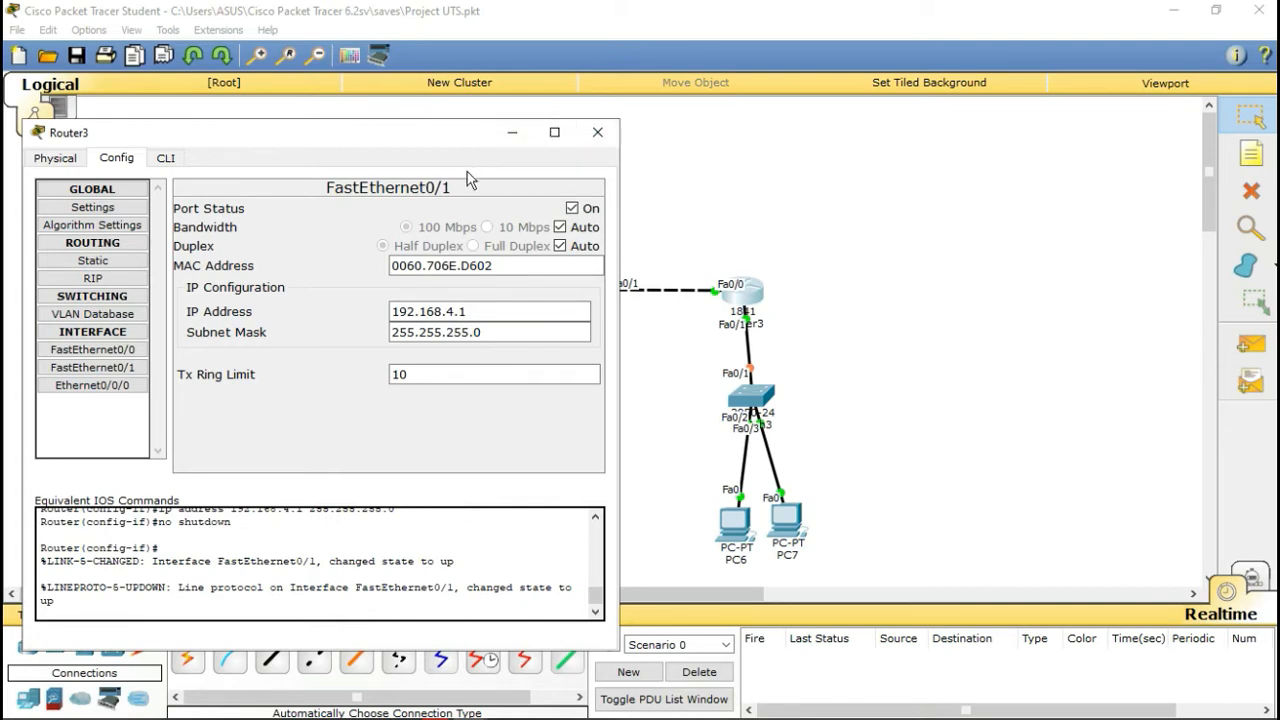
click(598, 132)
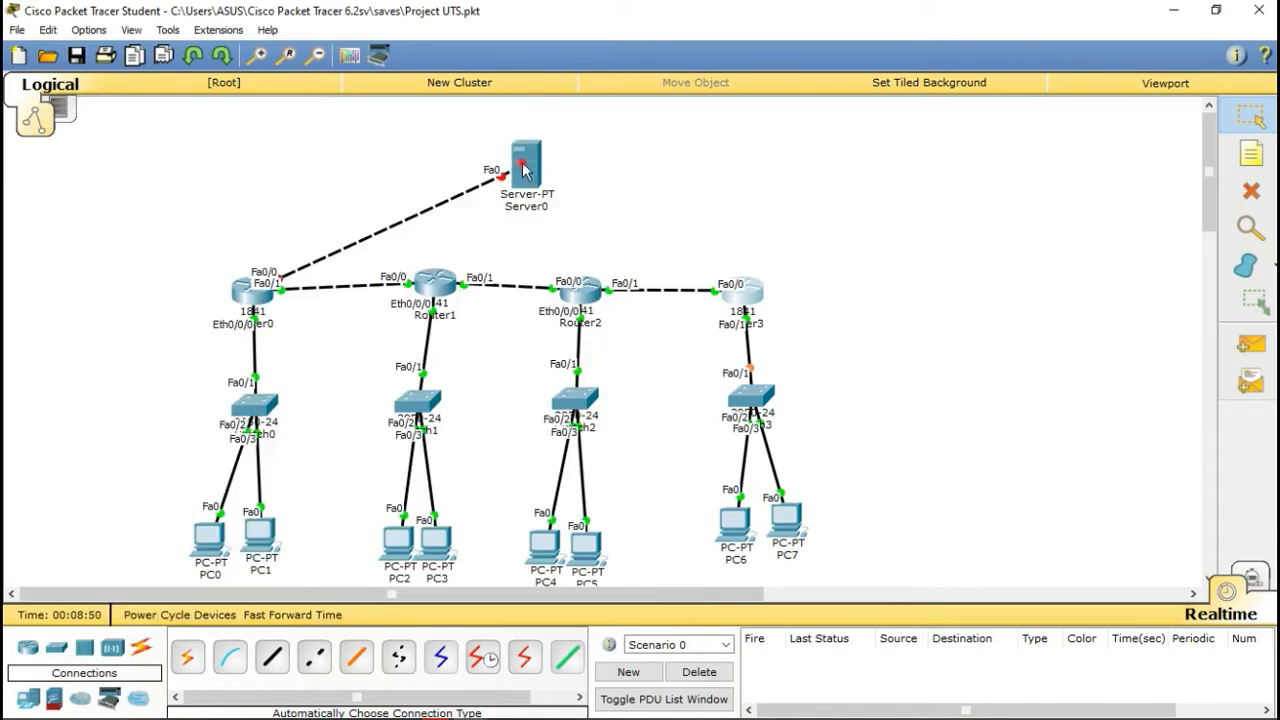
Step: Give Server0 static IP 192.168.10.3/255.255.255.0, gateway 192.168.10.2 and DNS 192.168.10.1
click(523, 170)
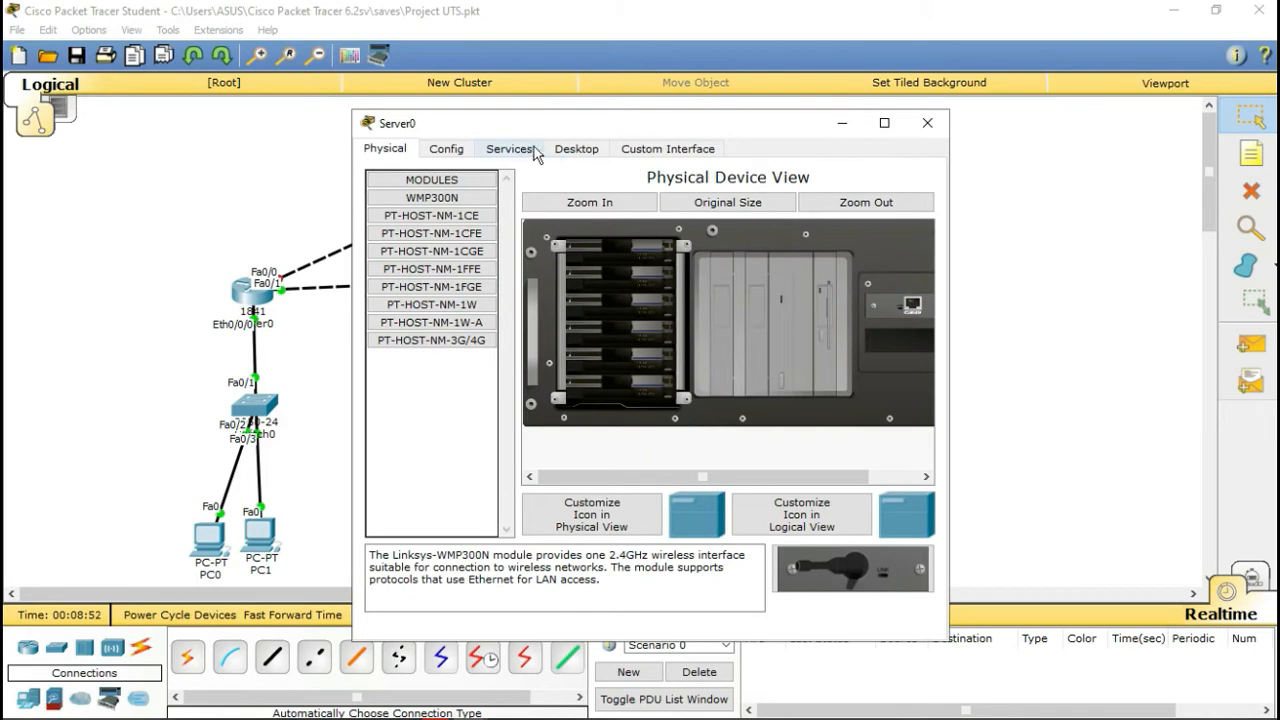
click(574, 149)
click(384, 257)
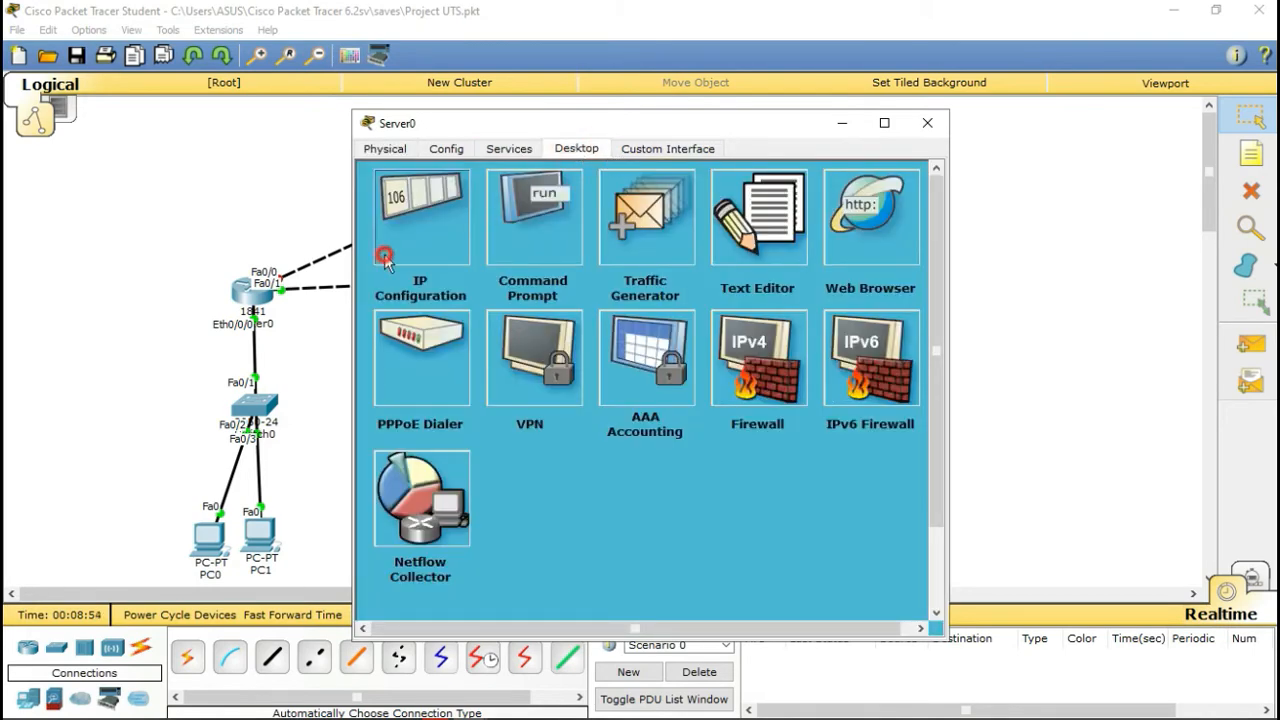
click(541, 300)
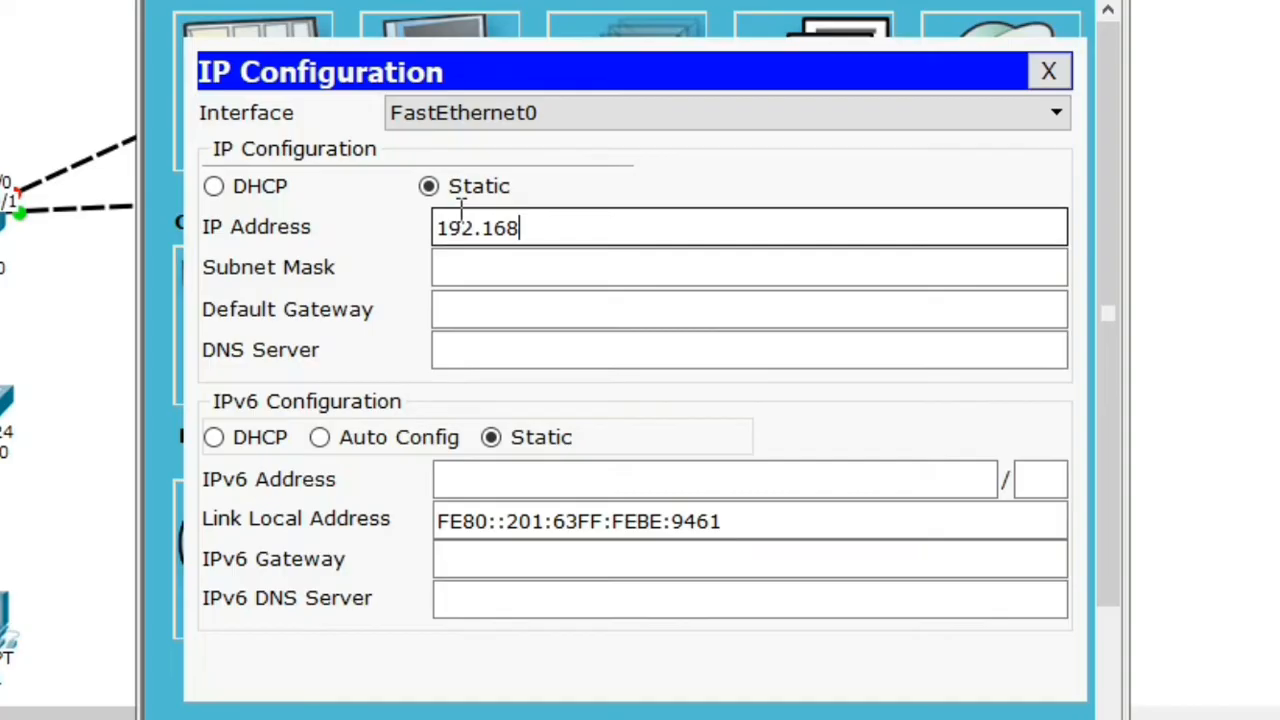
text(192.168.10.3)
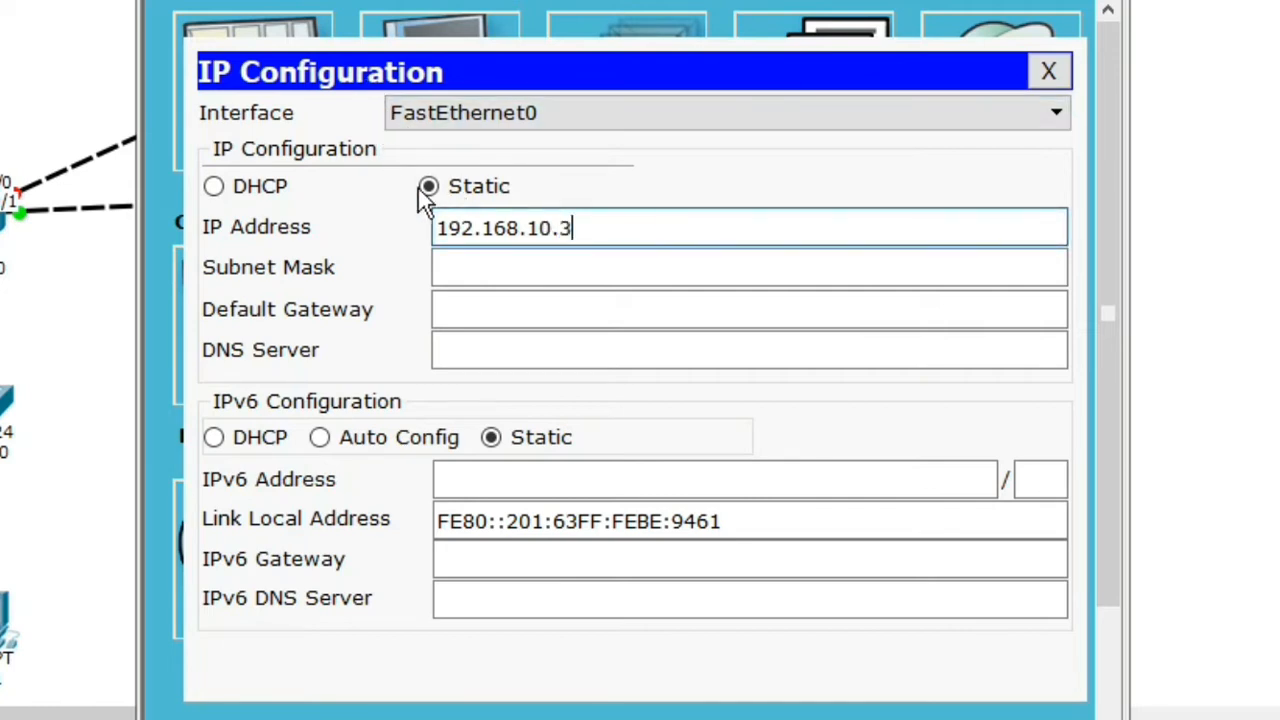
click(510, 268)
click(521, 313)
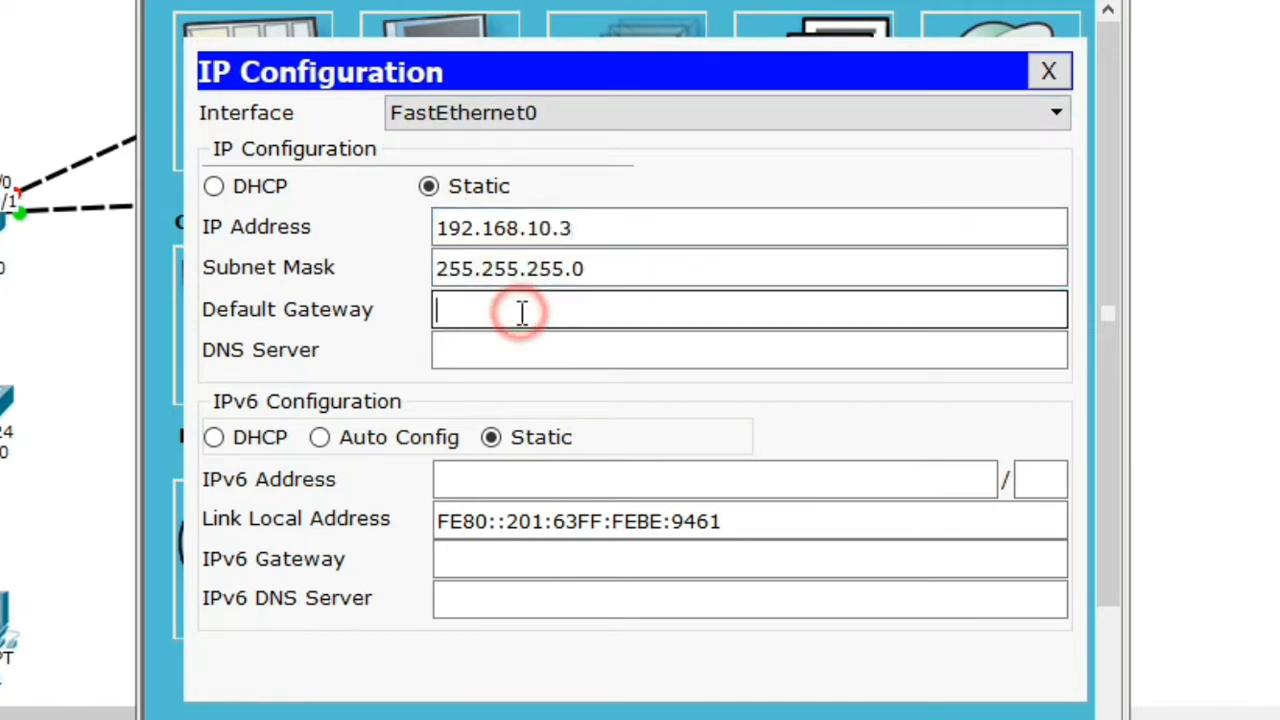
text(192)
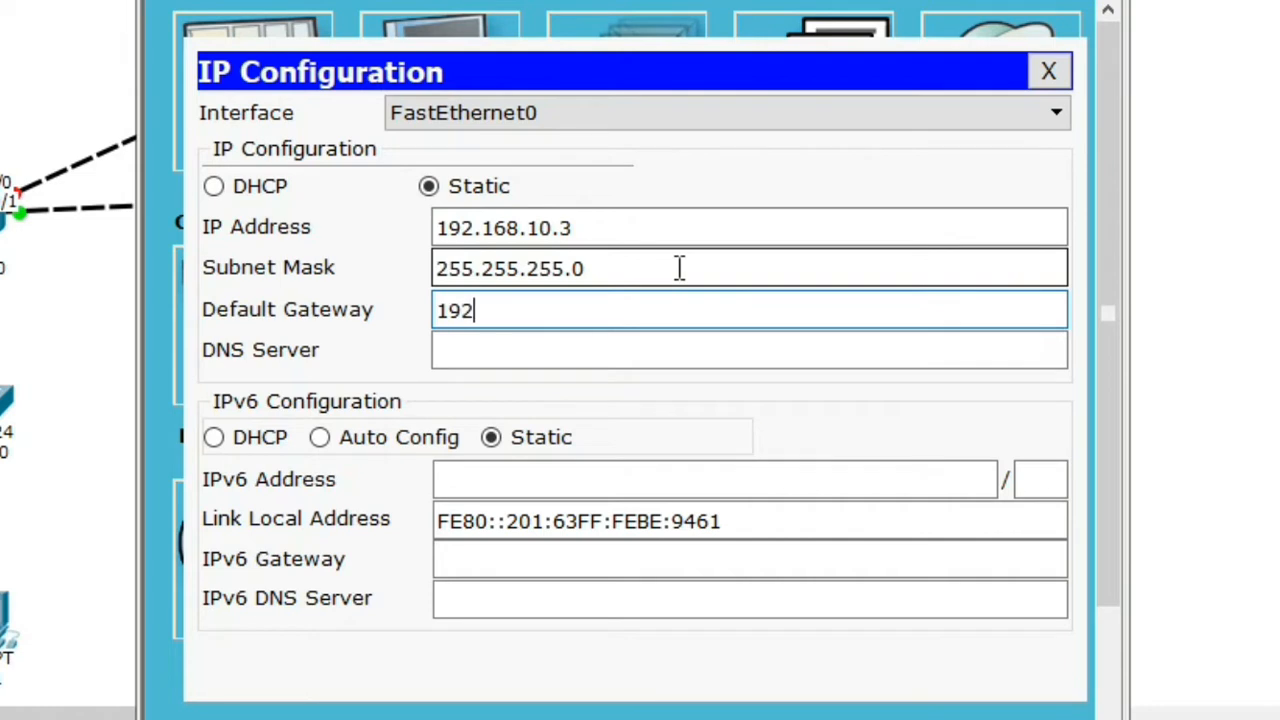
text(.168.10.2)
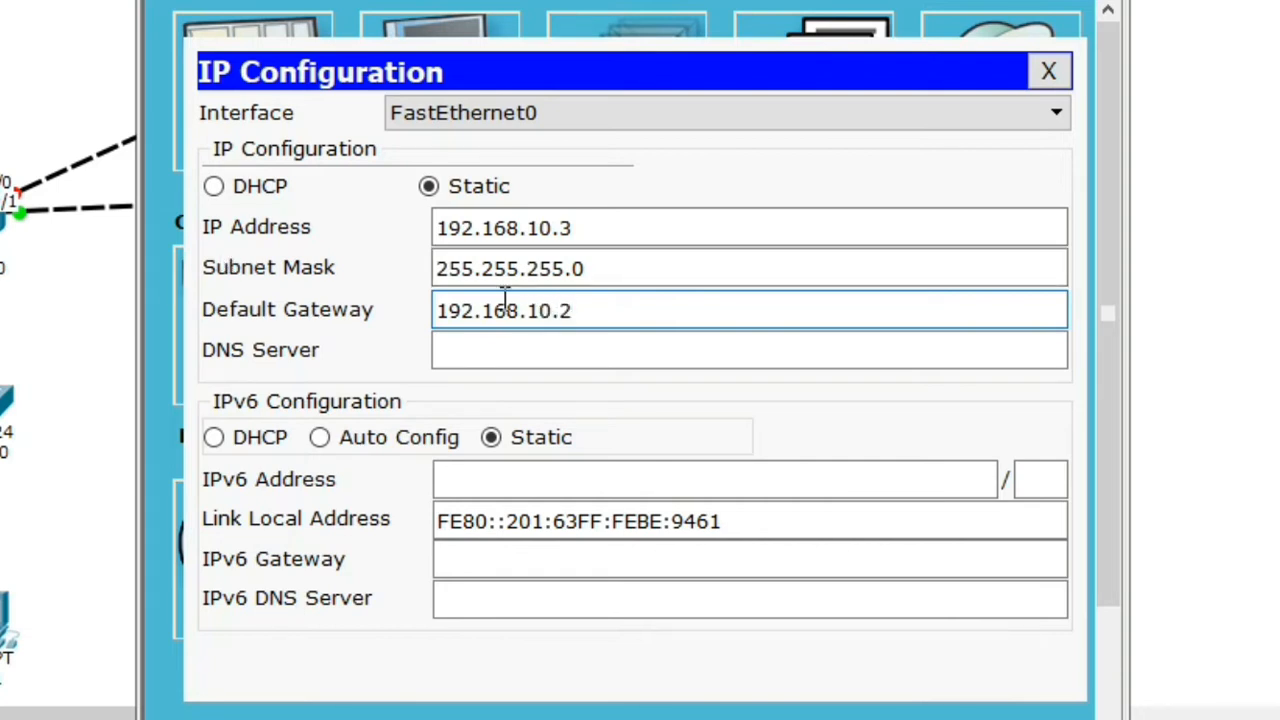
click(538, 352)
text(192)
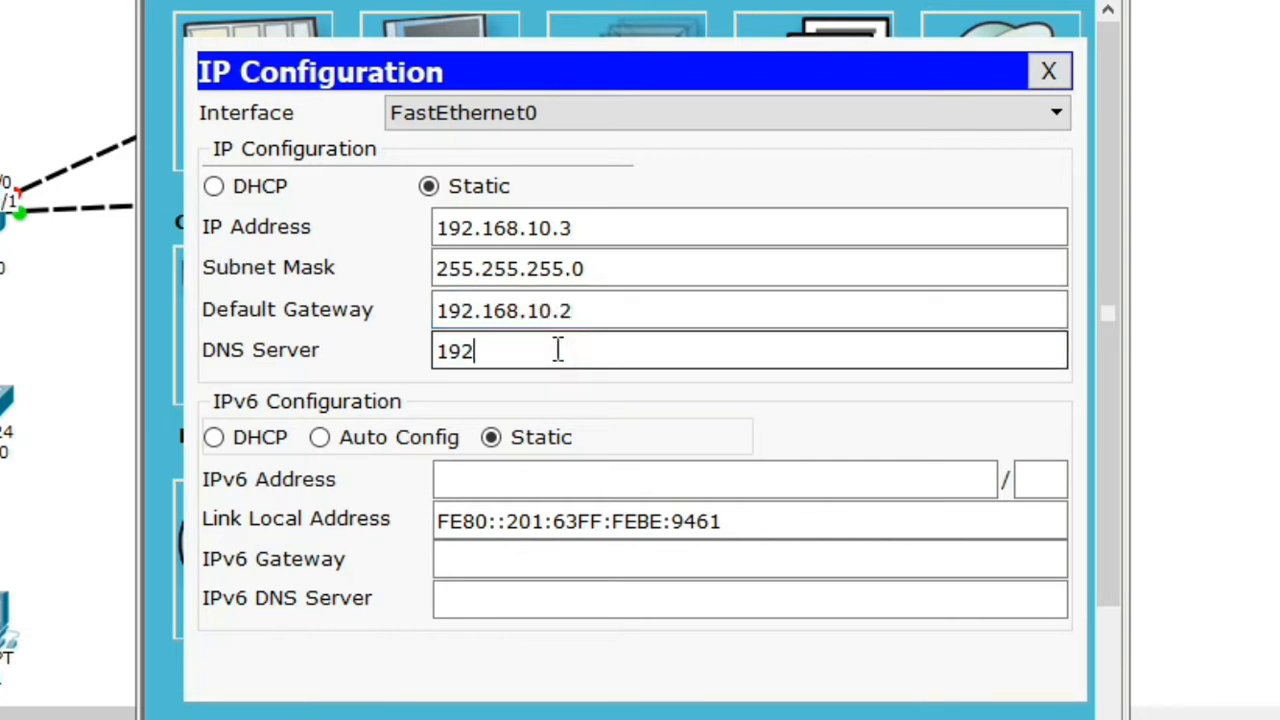
text(.168.10)
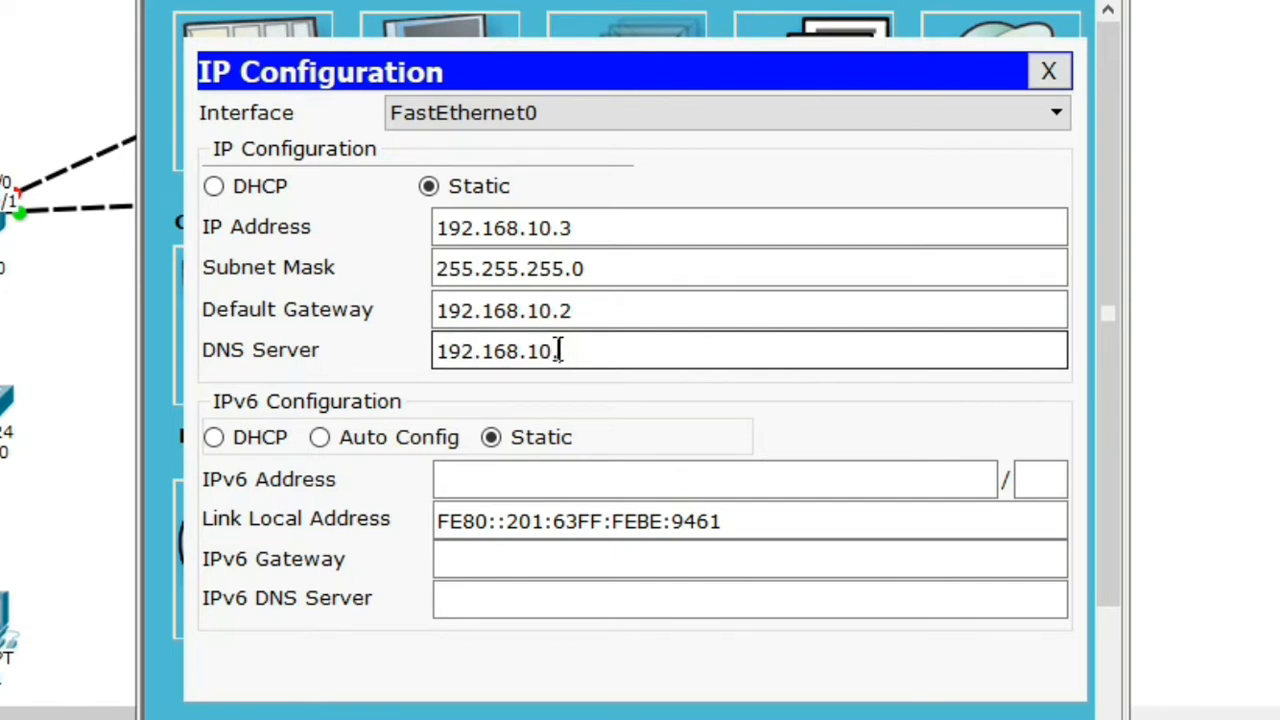
text(.1)
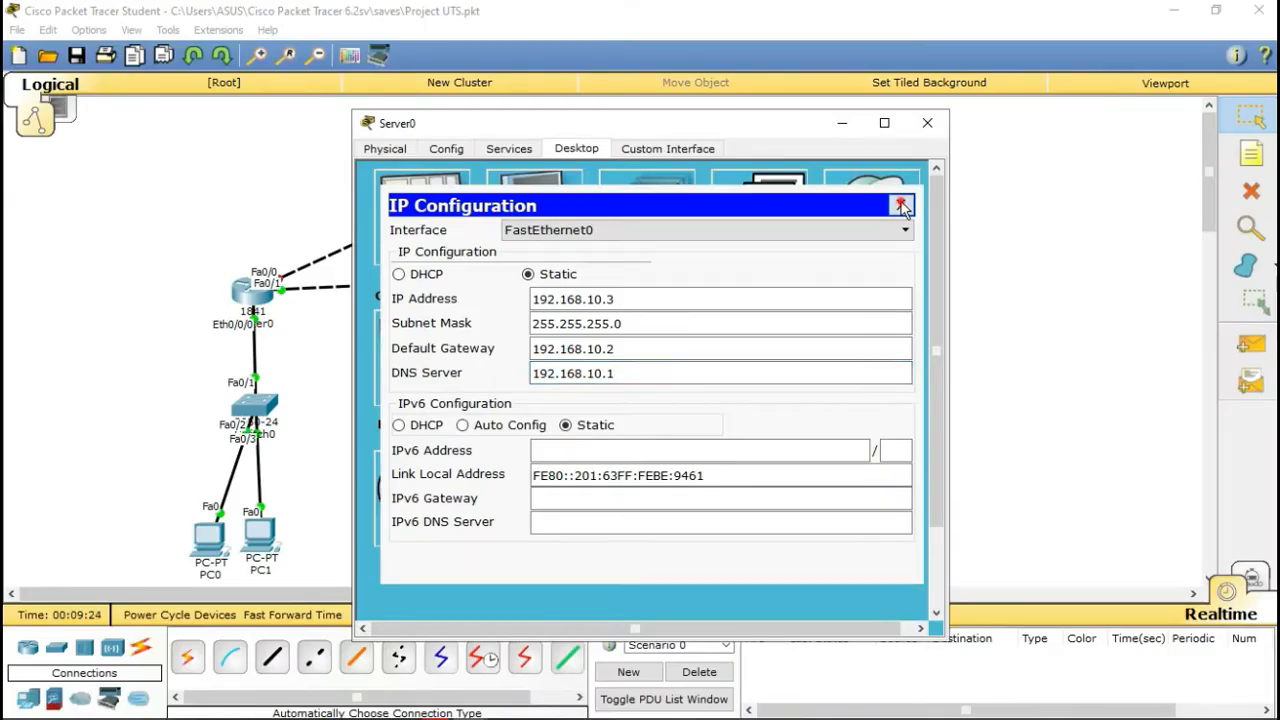
click(1045, 73)
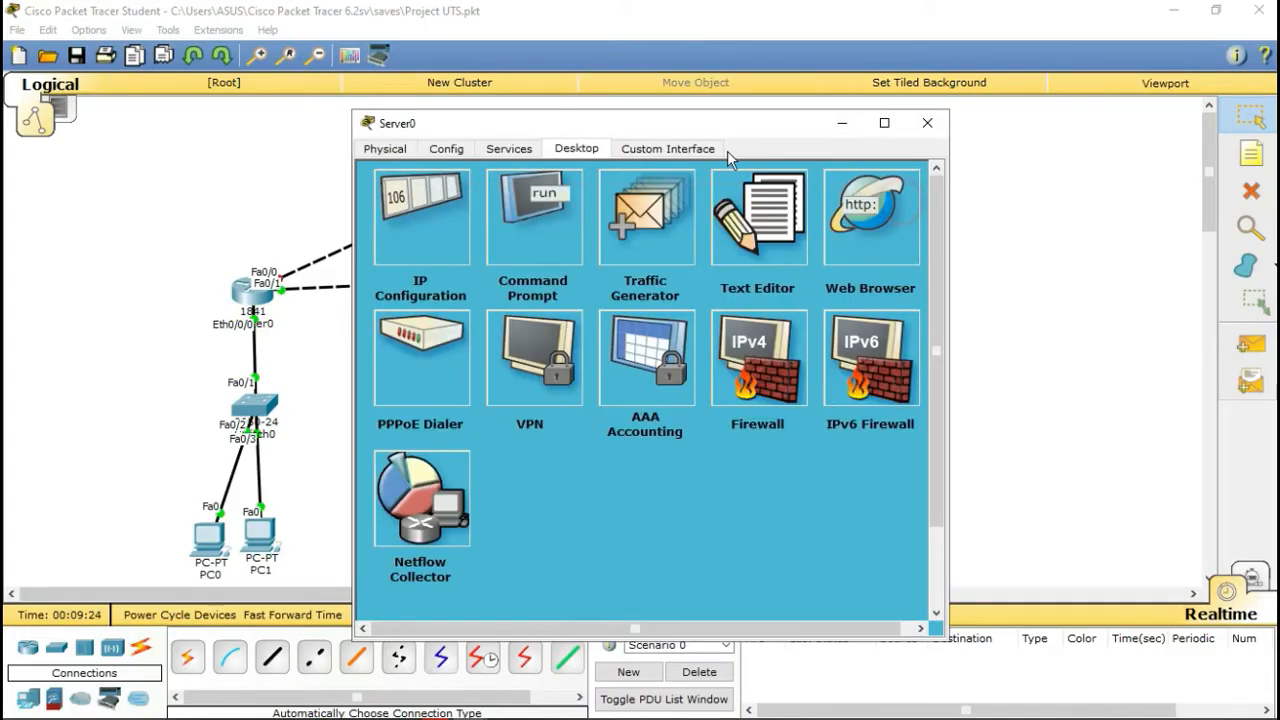
Step: Turn on Server0's DHCP service and set the pool's default gateway to 192.168.10.2
click(510, 149)
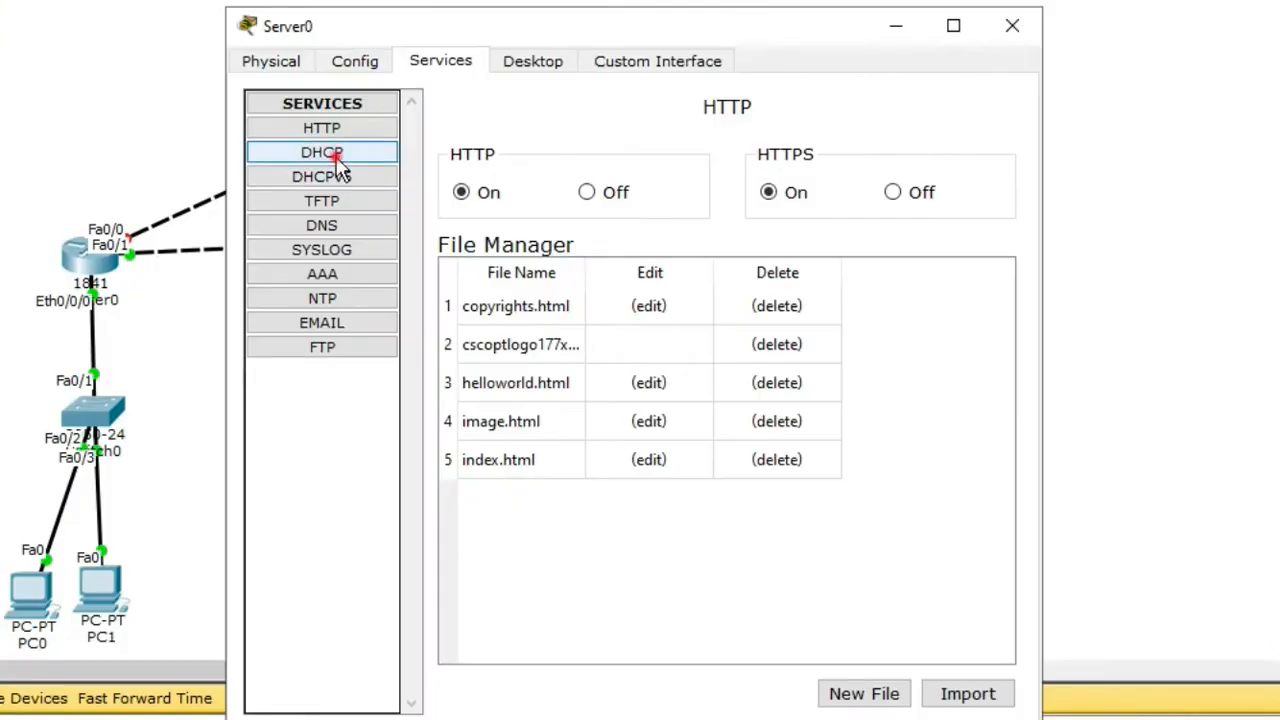
click(433, 214)
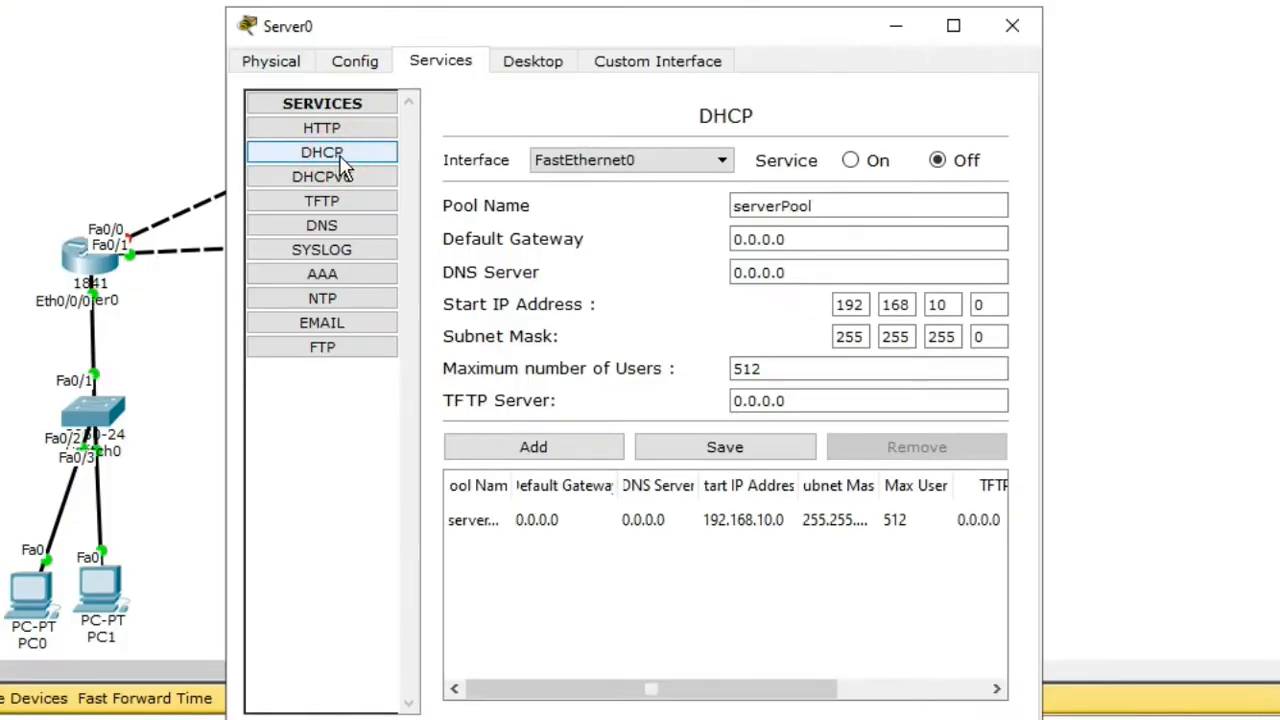
click(852, 162)
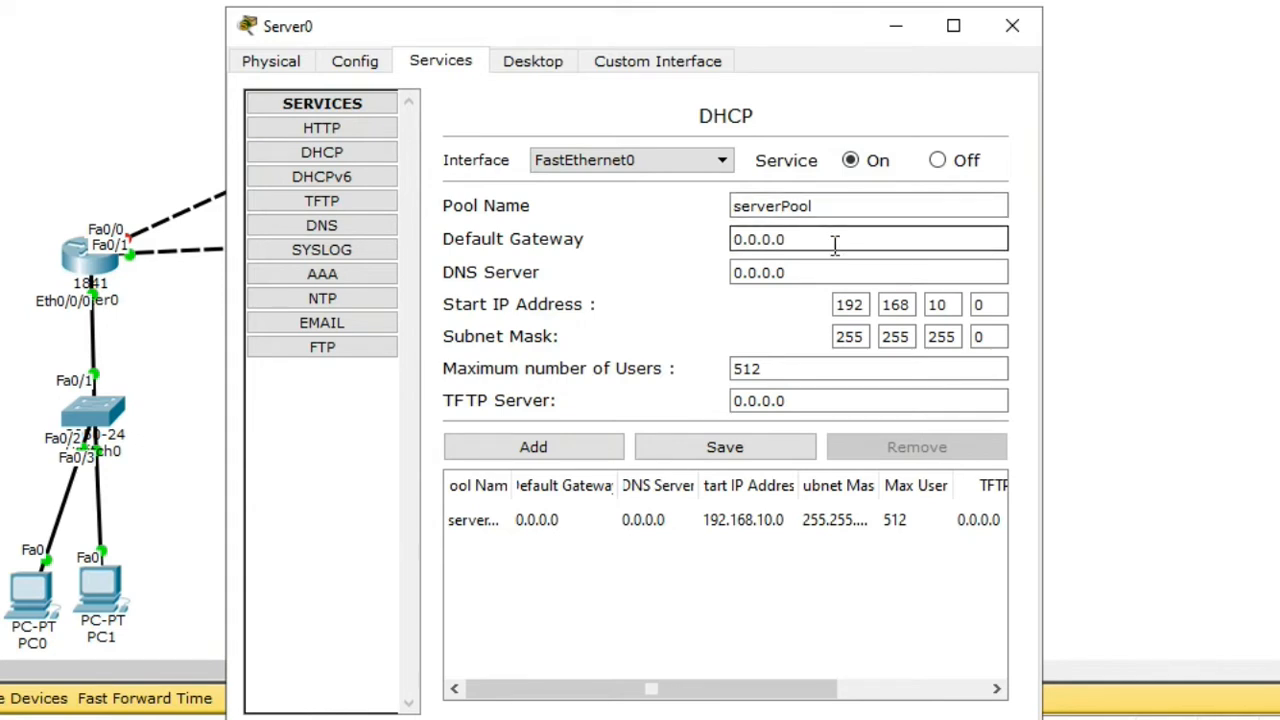
drag(833, 245, 716, 256)
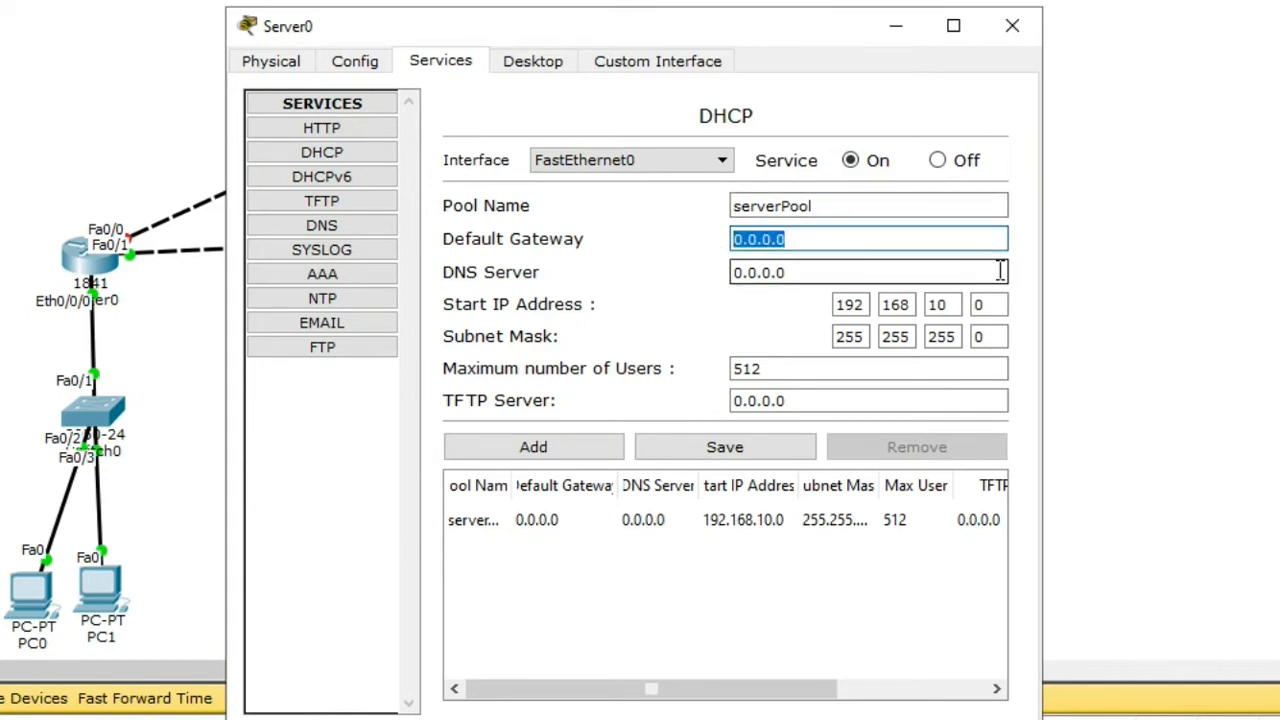
key(BackSpace)
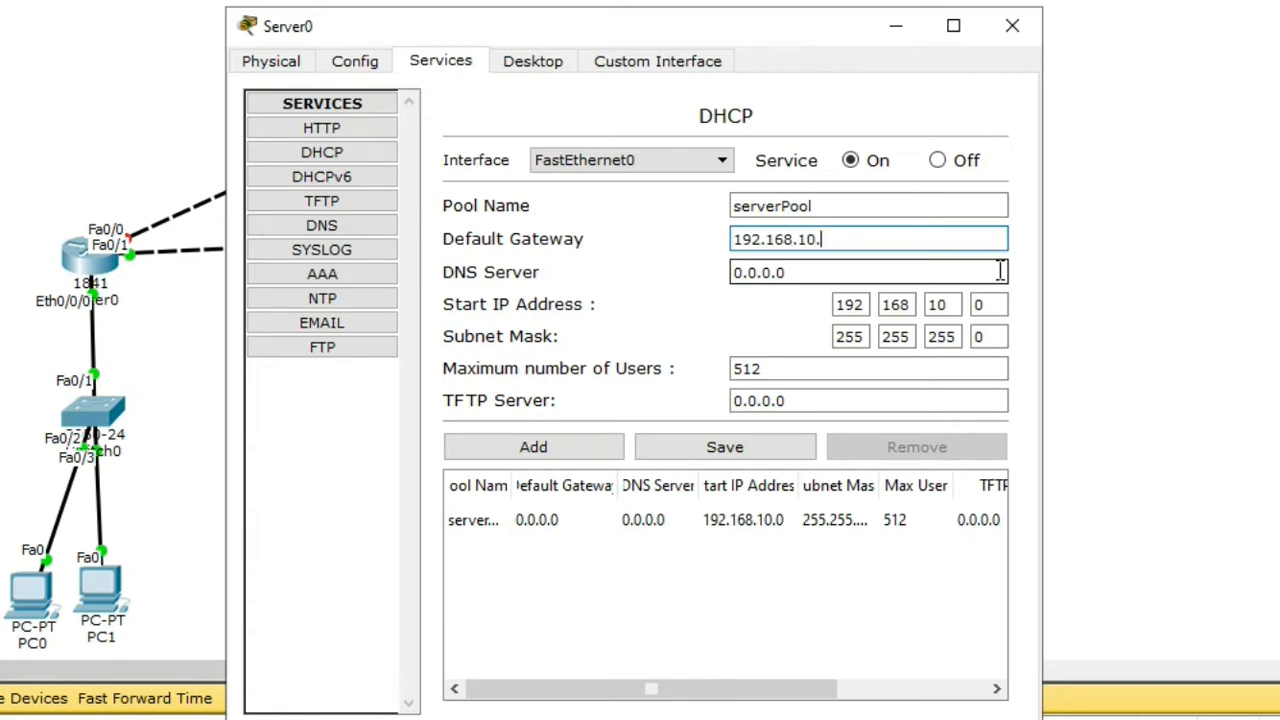
Step: Set the pool's DNS to 192.168.10.1 and start IP 192.168.10.4, save, and enable DNS service
click(820, 272)
key(ctrl+a)
key(BackSpace)
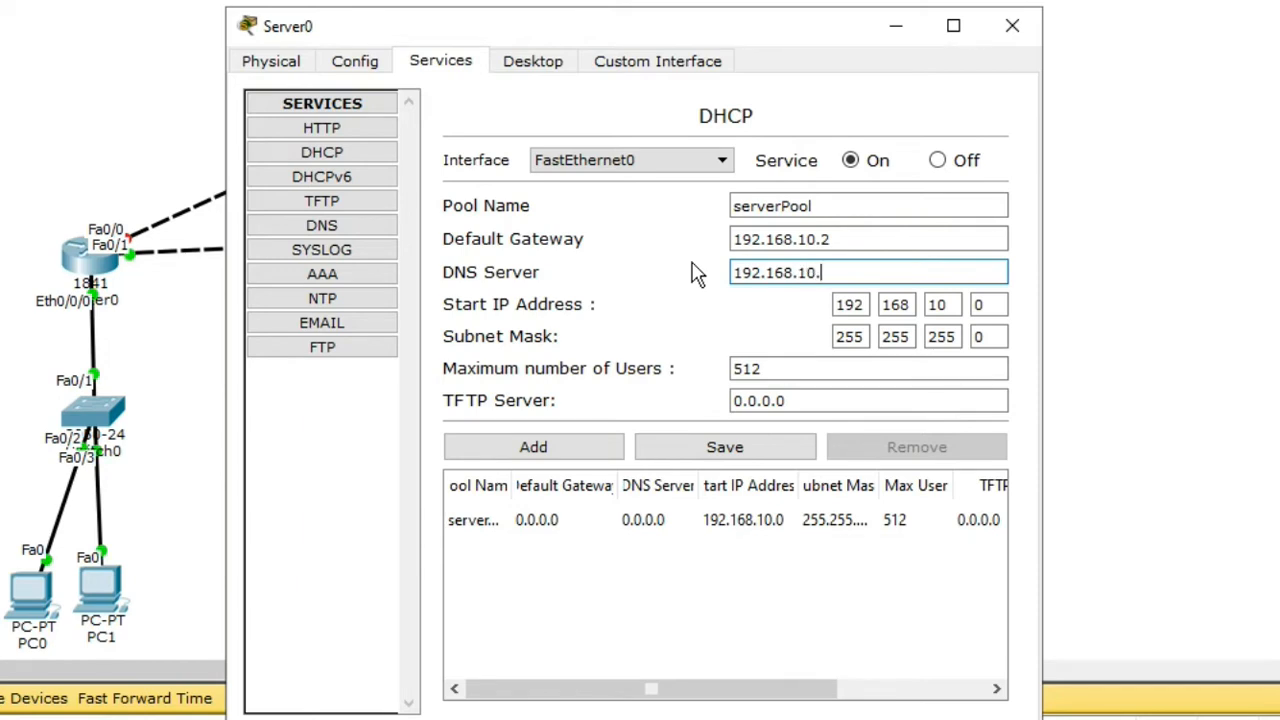
text(192.168.10.1)
click(994, 305)
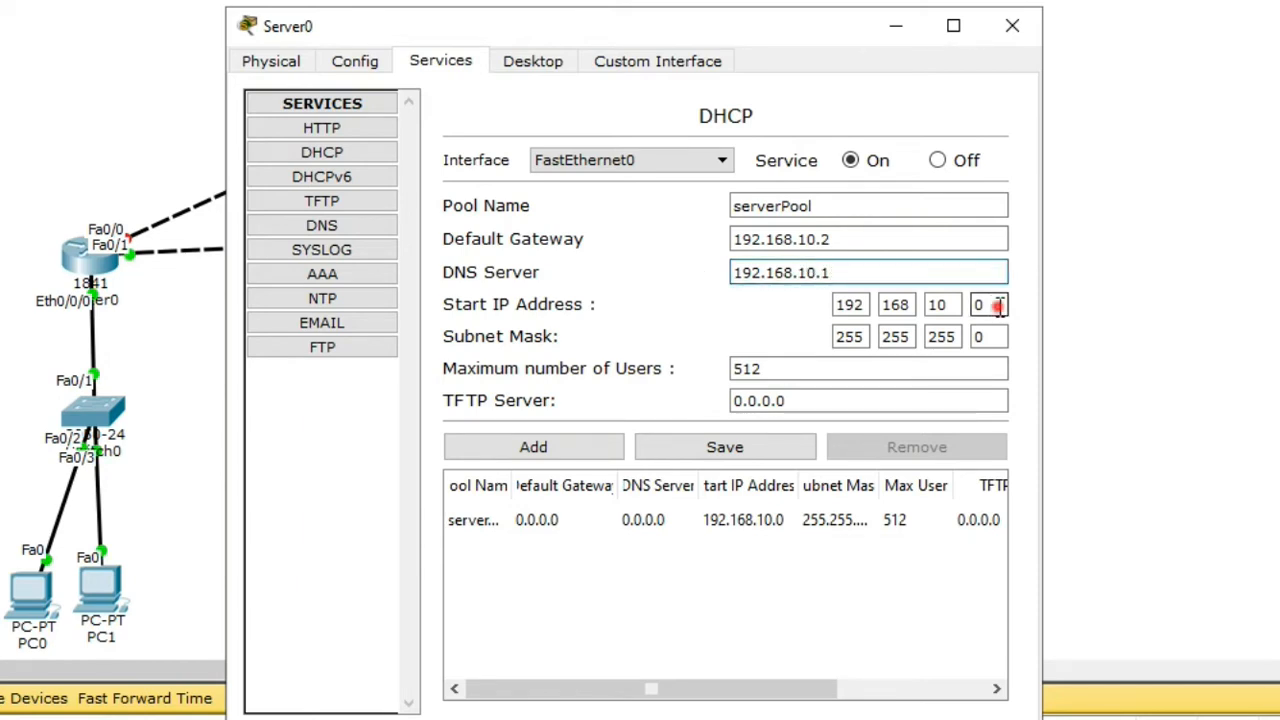
key(BackSpace)
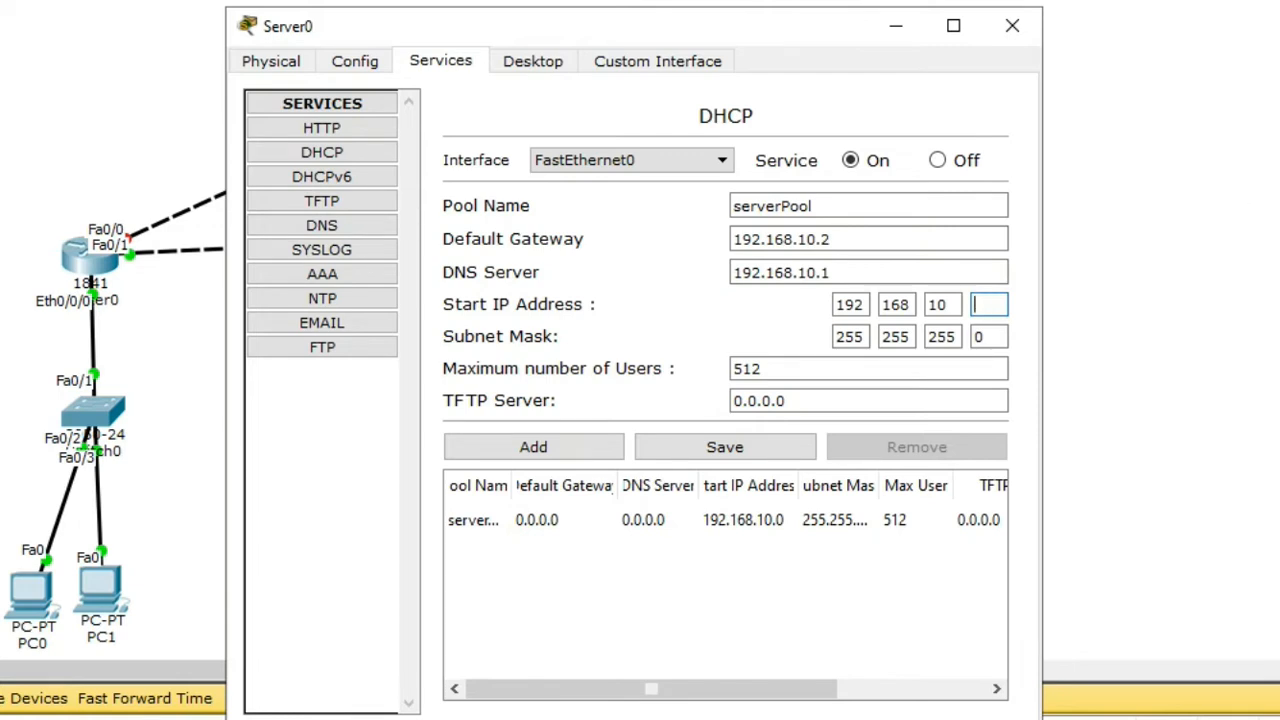
text(4)
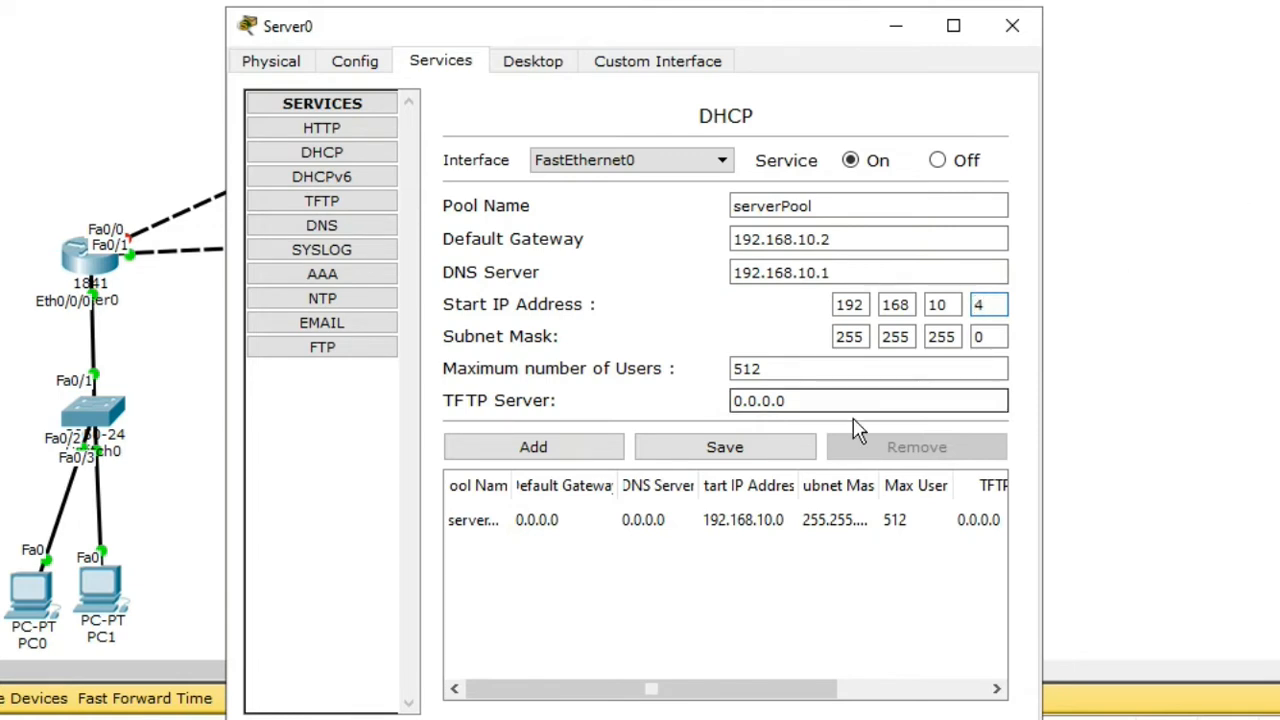
click(785, 460)
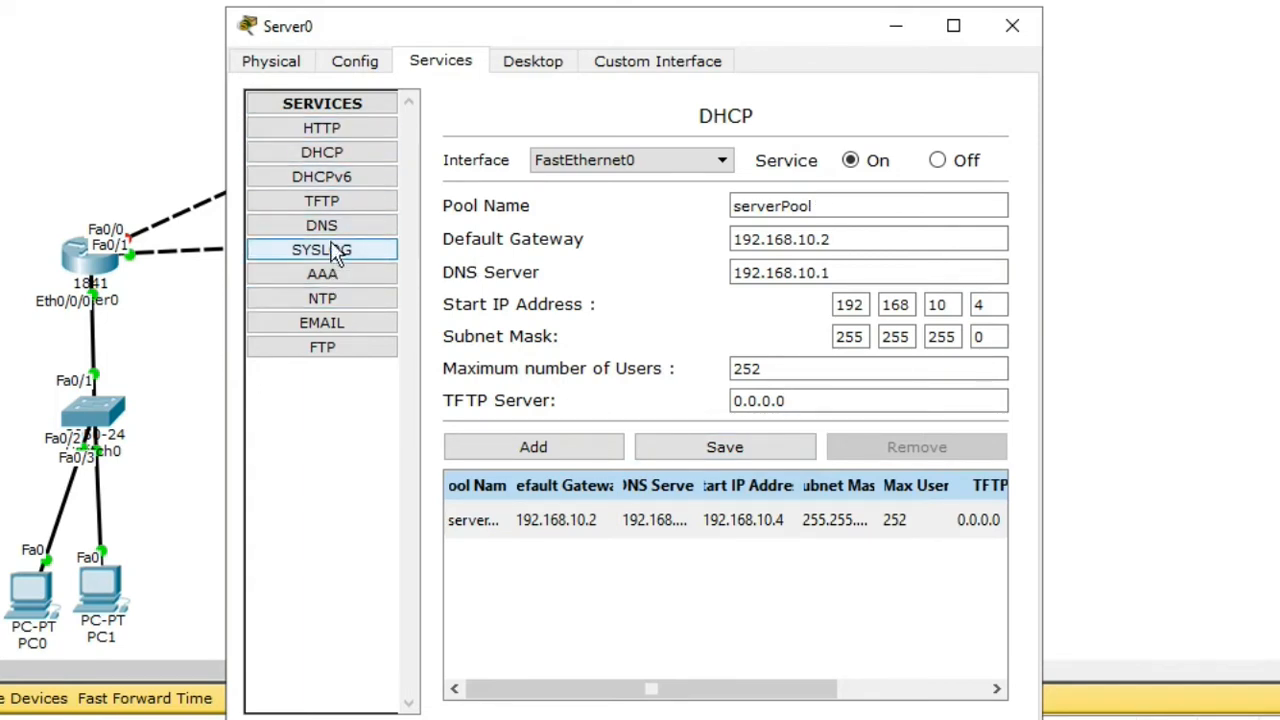
click(370, 228)
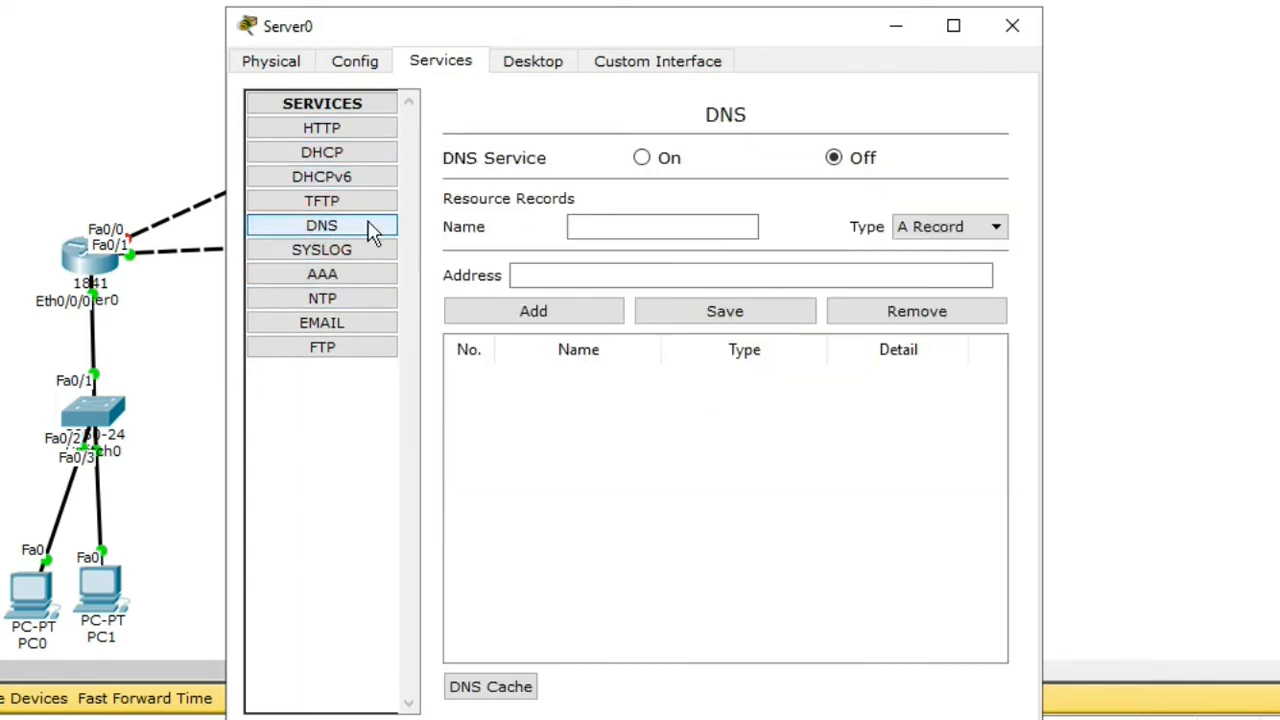
click(640, 160)
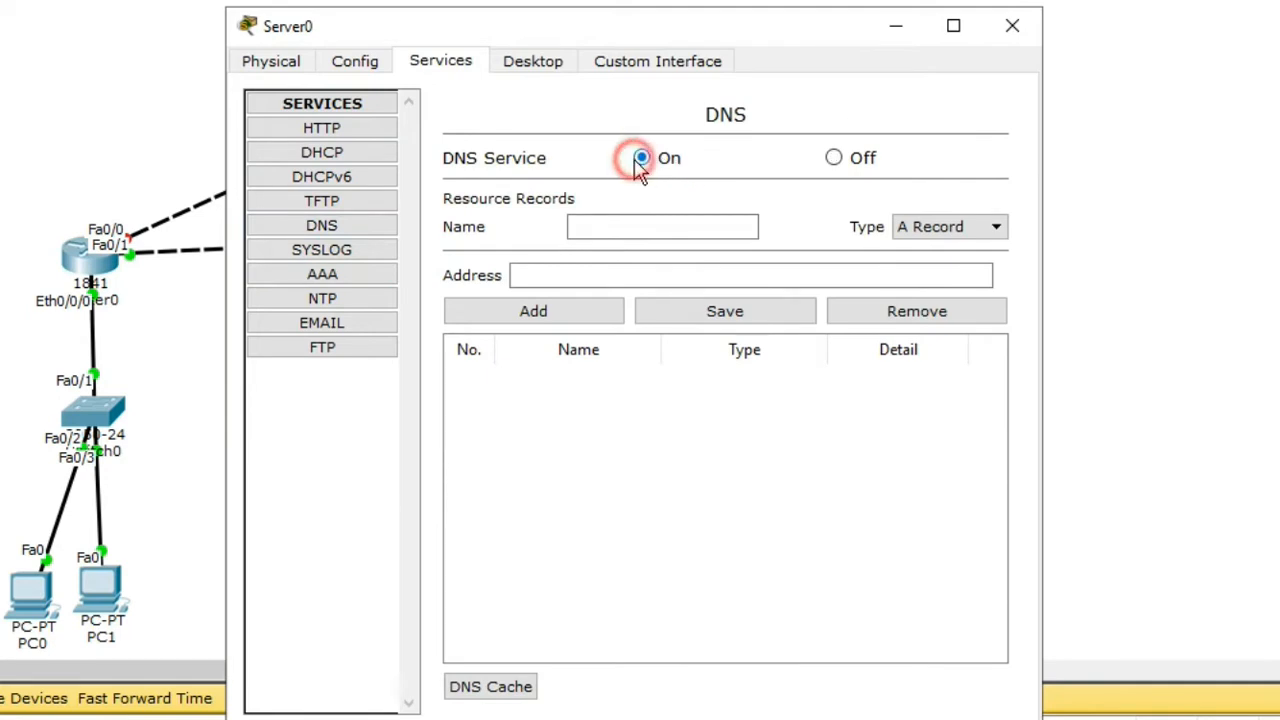
Step: Close Server0, switch Router0's FastEthernet0/0 port on, and close Router0's window
click(1013, 27)
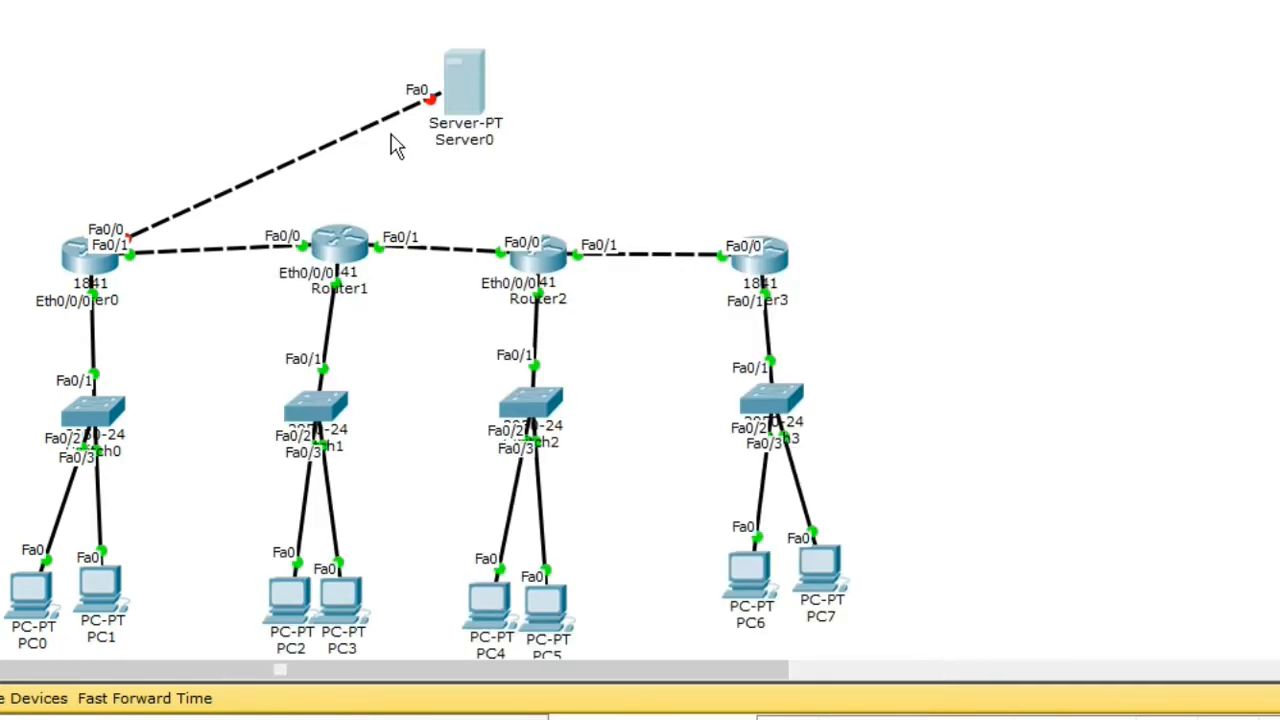
click(100, 262)
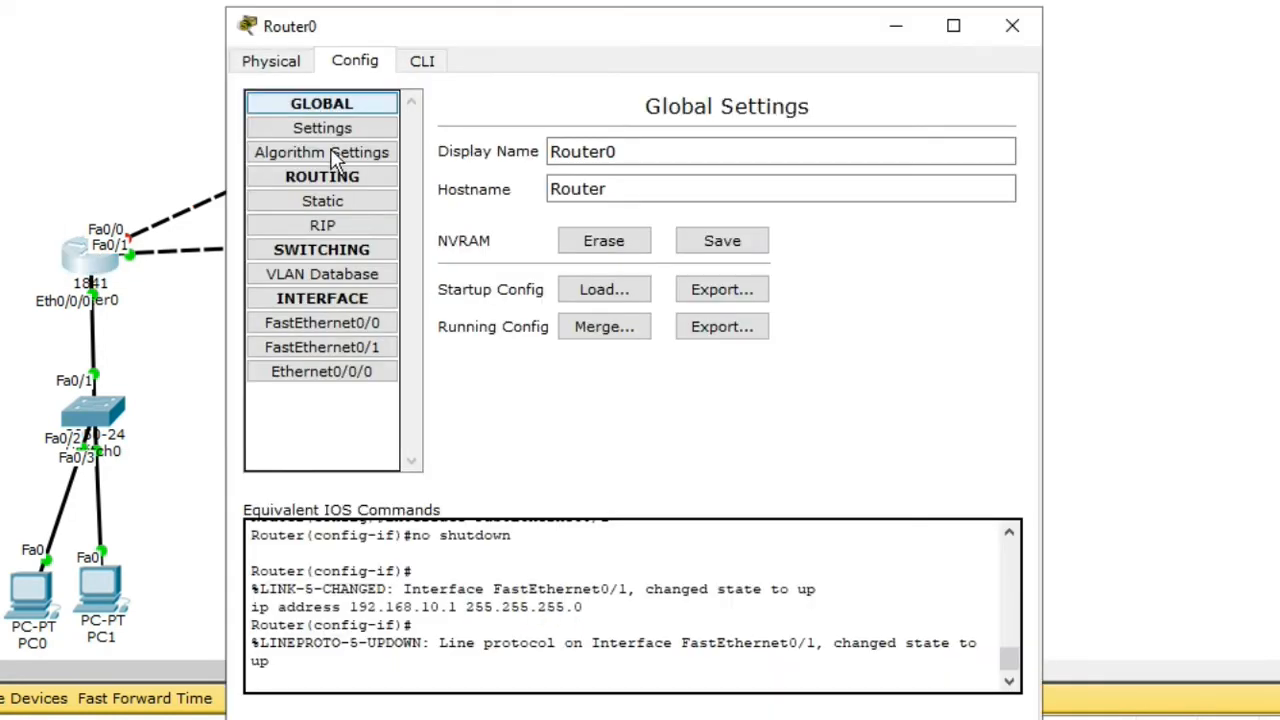
click(352, 330)
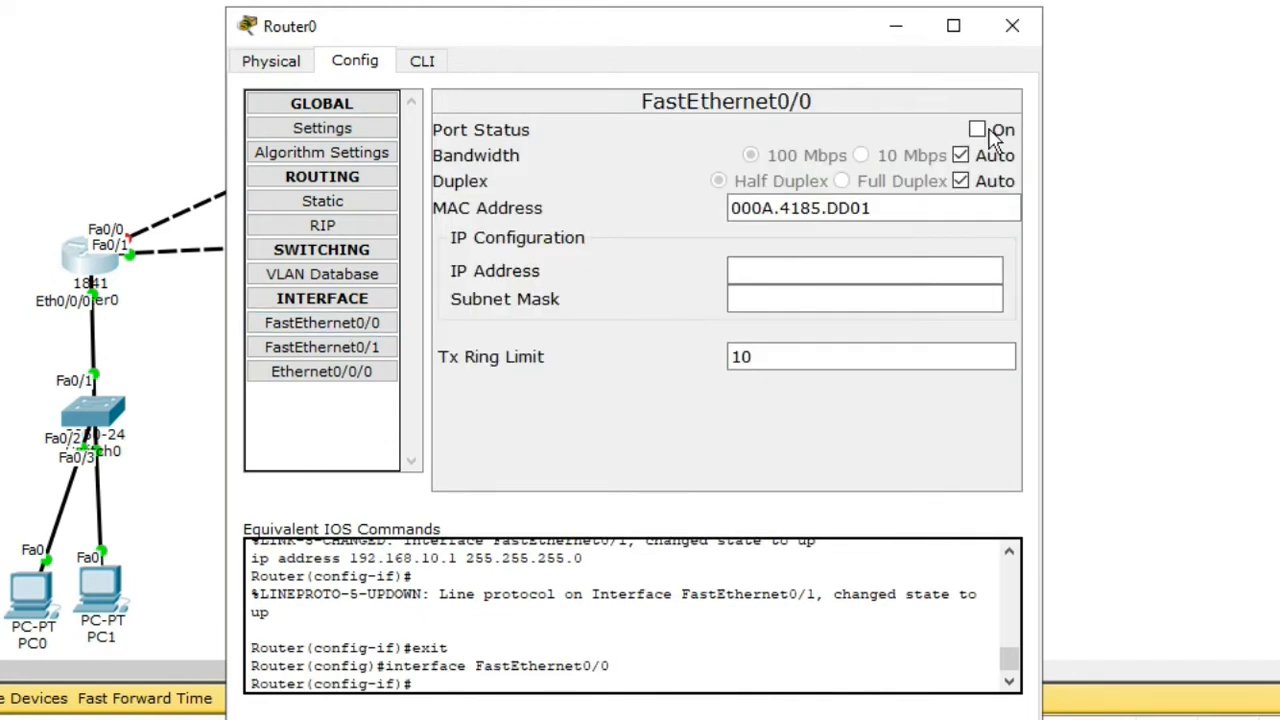
click(977, 129)
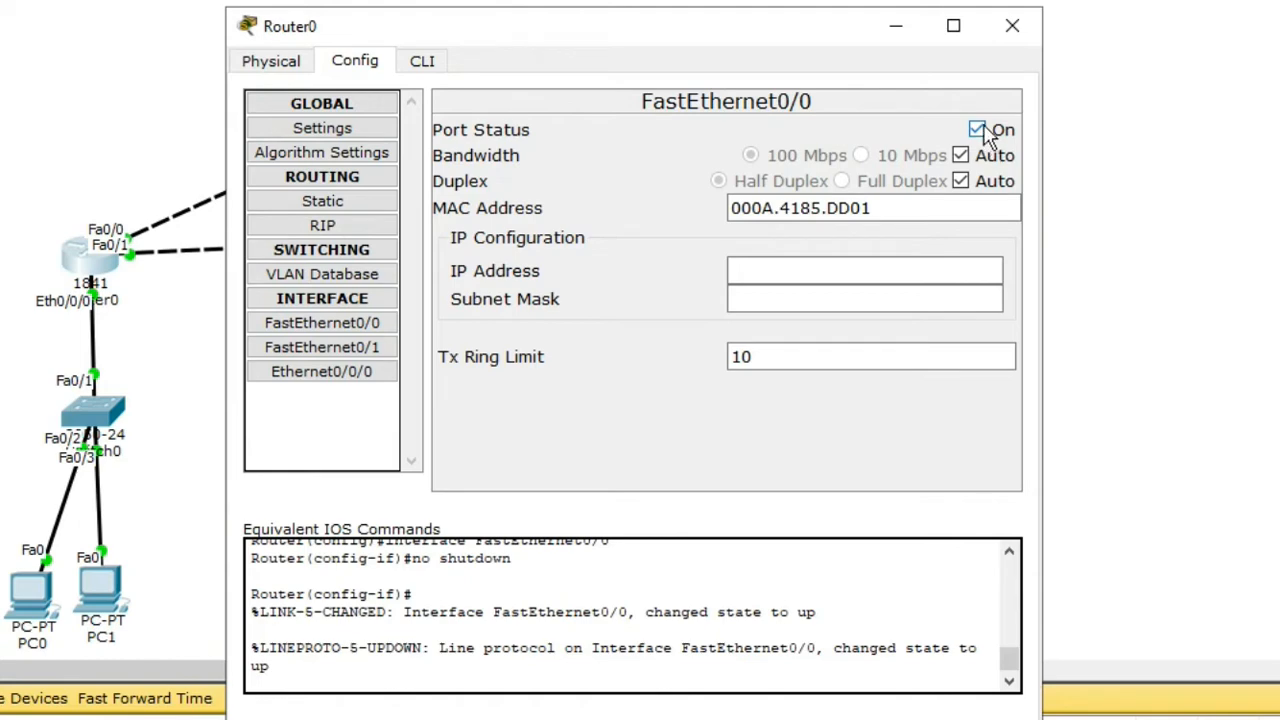
click(1012, 25)
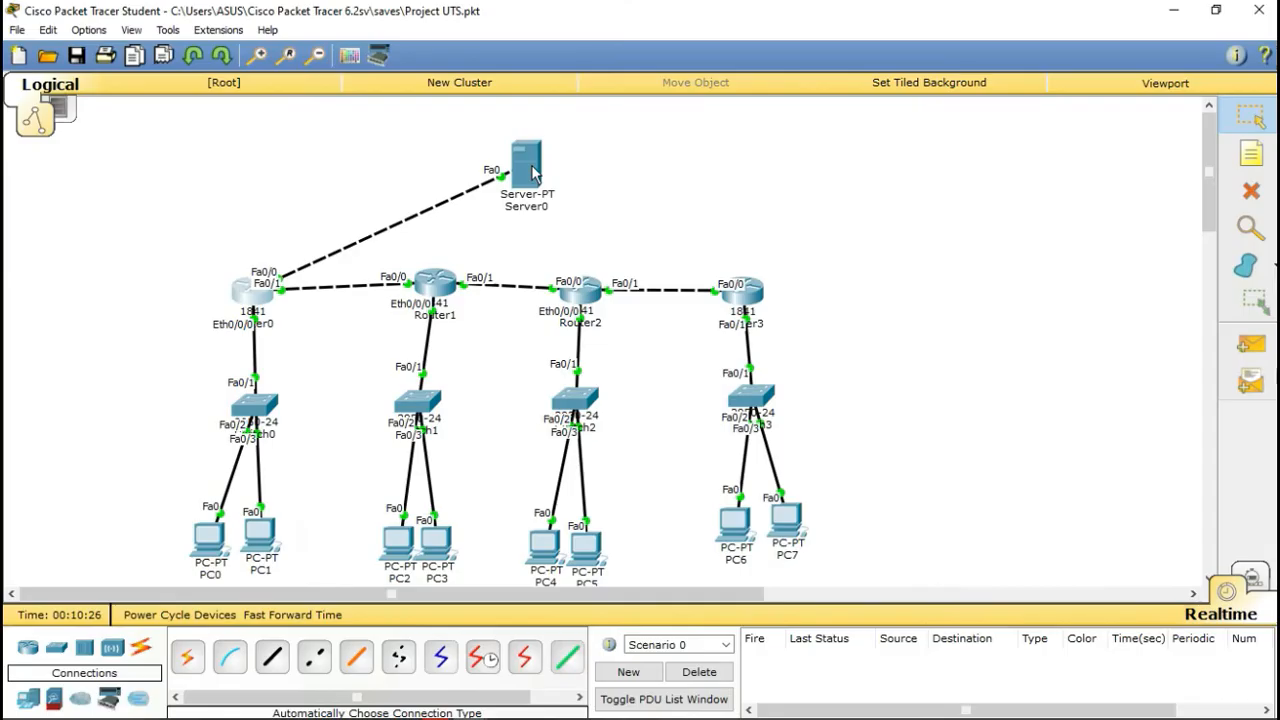
Step: Review Server0's global settings and FastEthernet0 interface configuration, then close its window
click(509, 174)
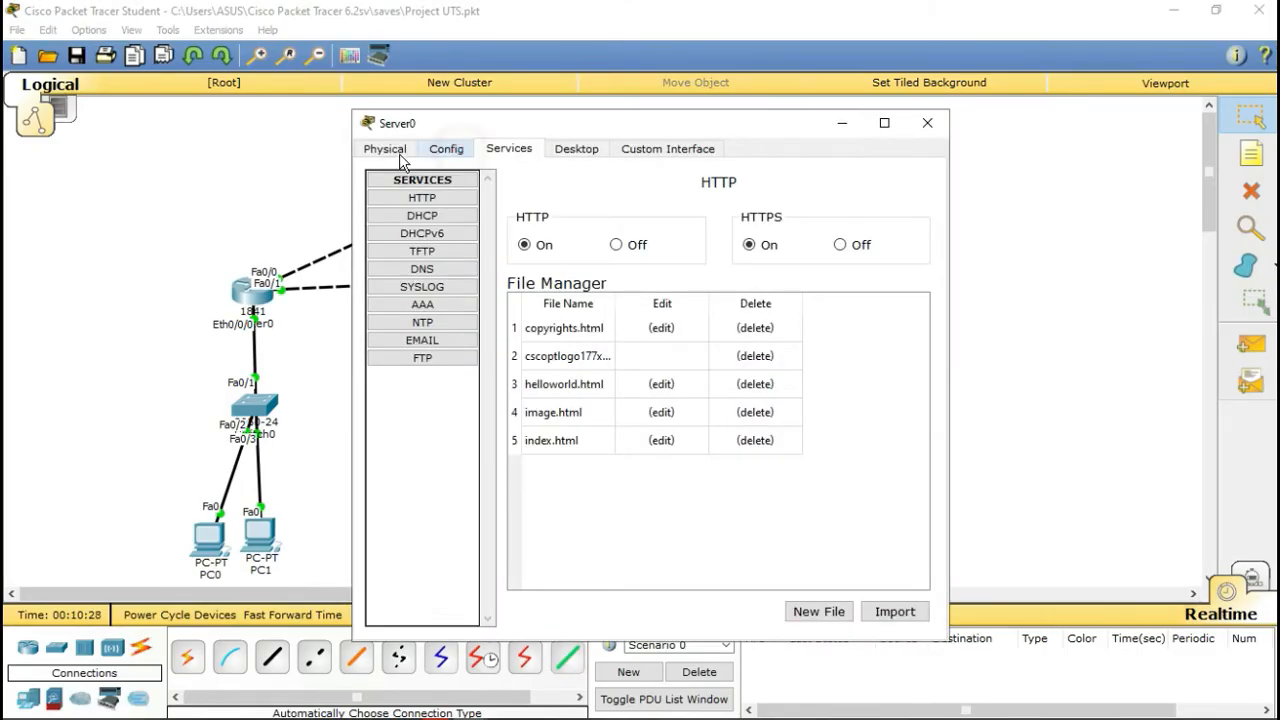
click(446, 148)
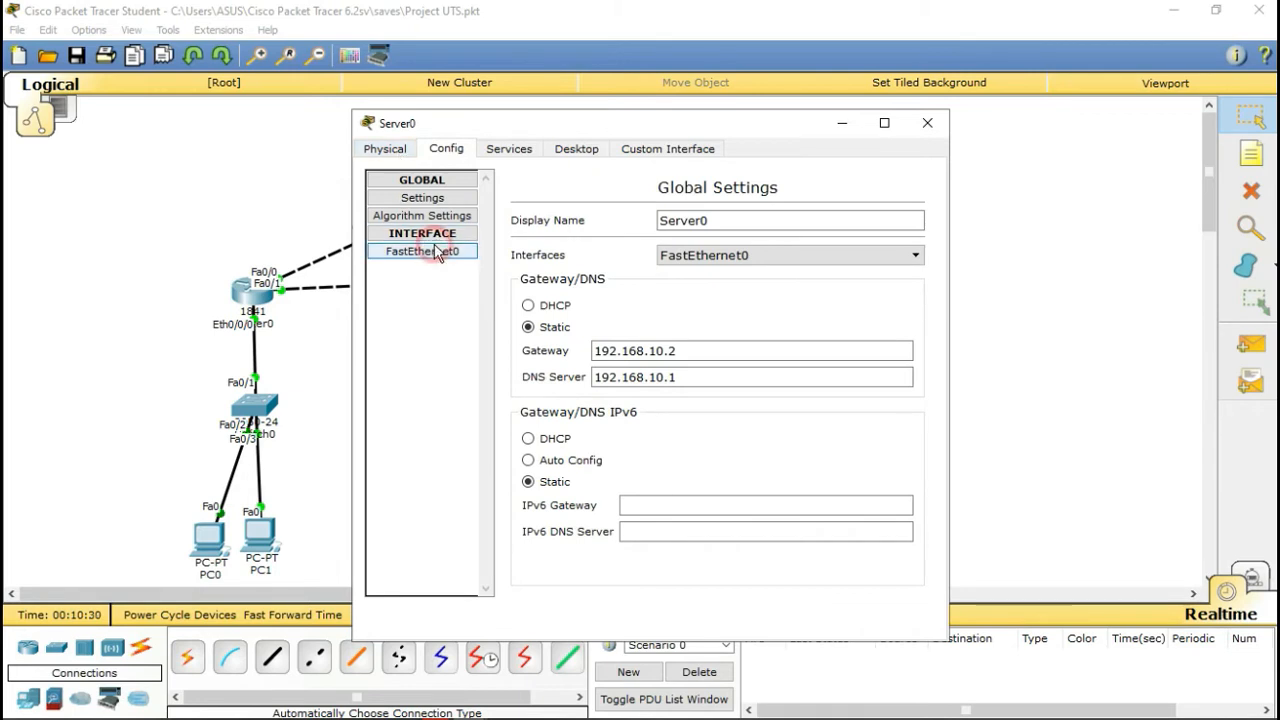
click(430, 251)
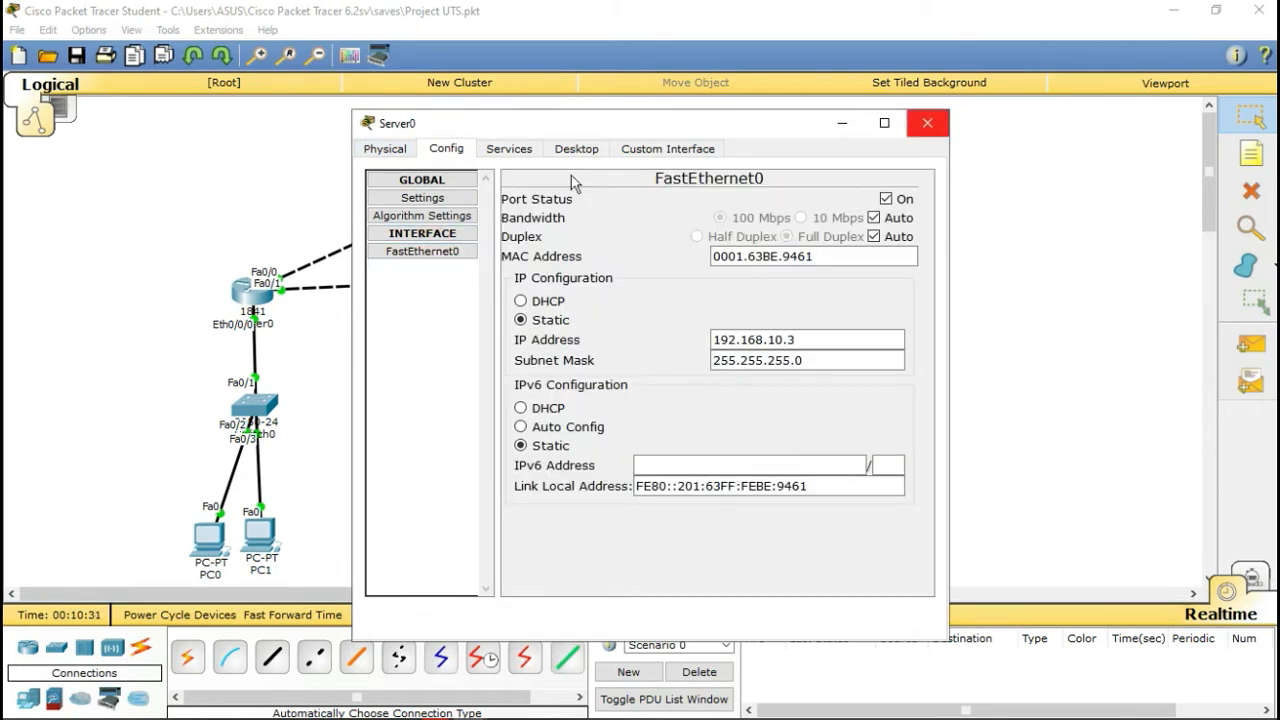
key(alt+F4)
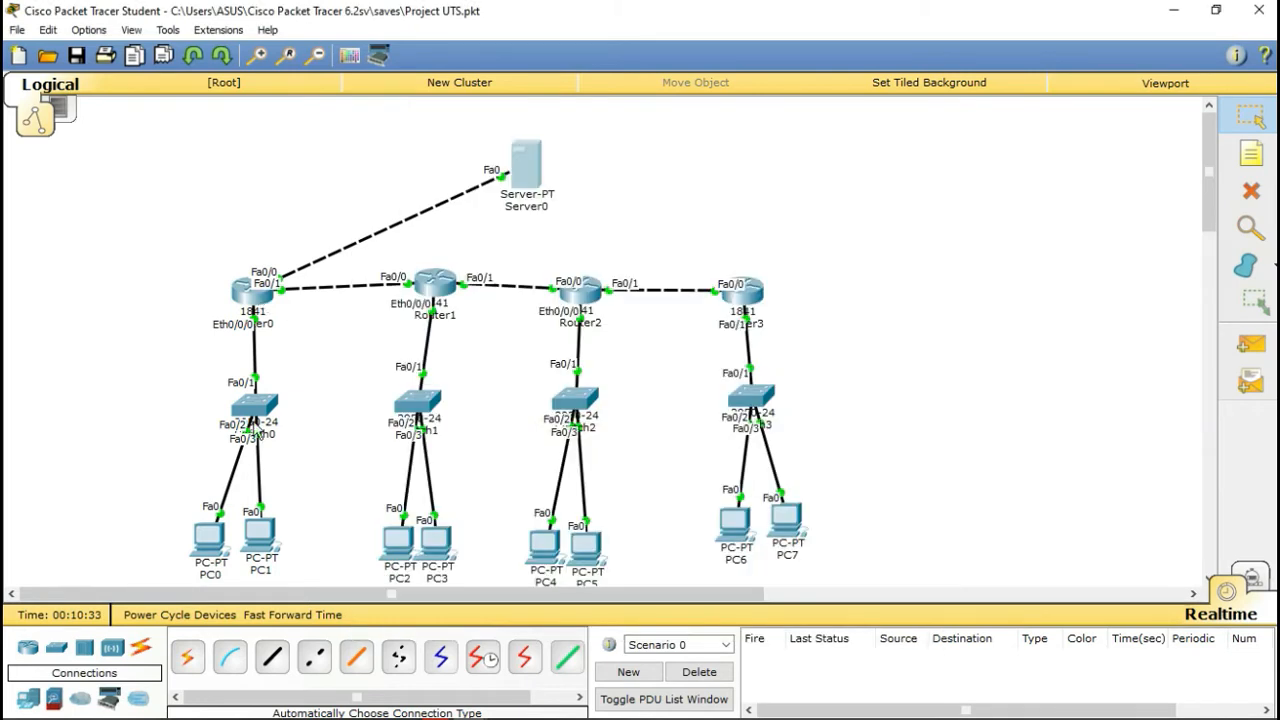
Step: After DHCP fails on PC0, switch its IP configuration to Static and return to the topology
click(216, 545)
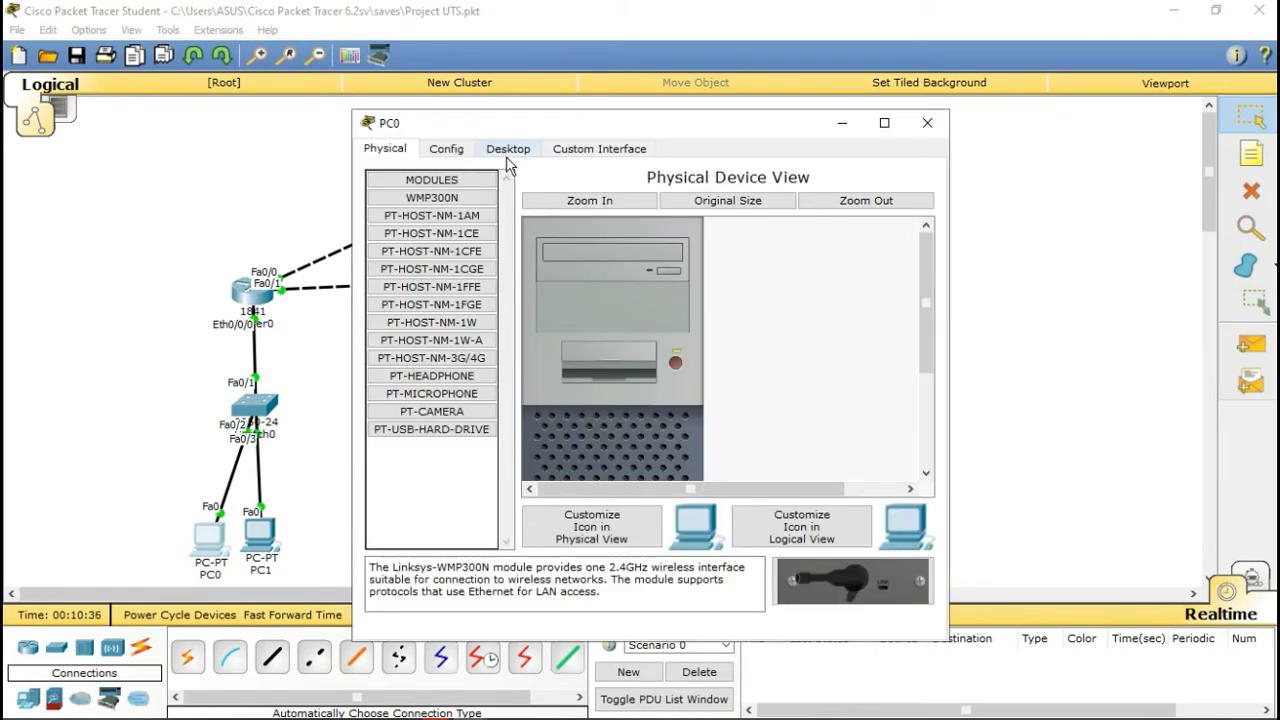
click(508, 148)
click(445, 240)
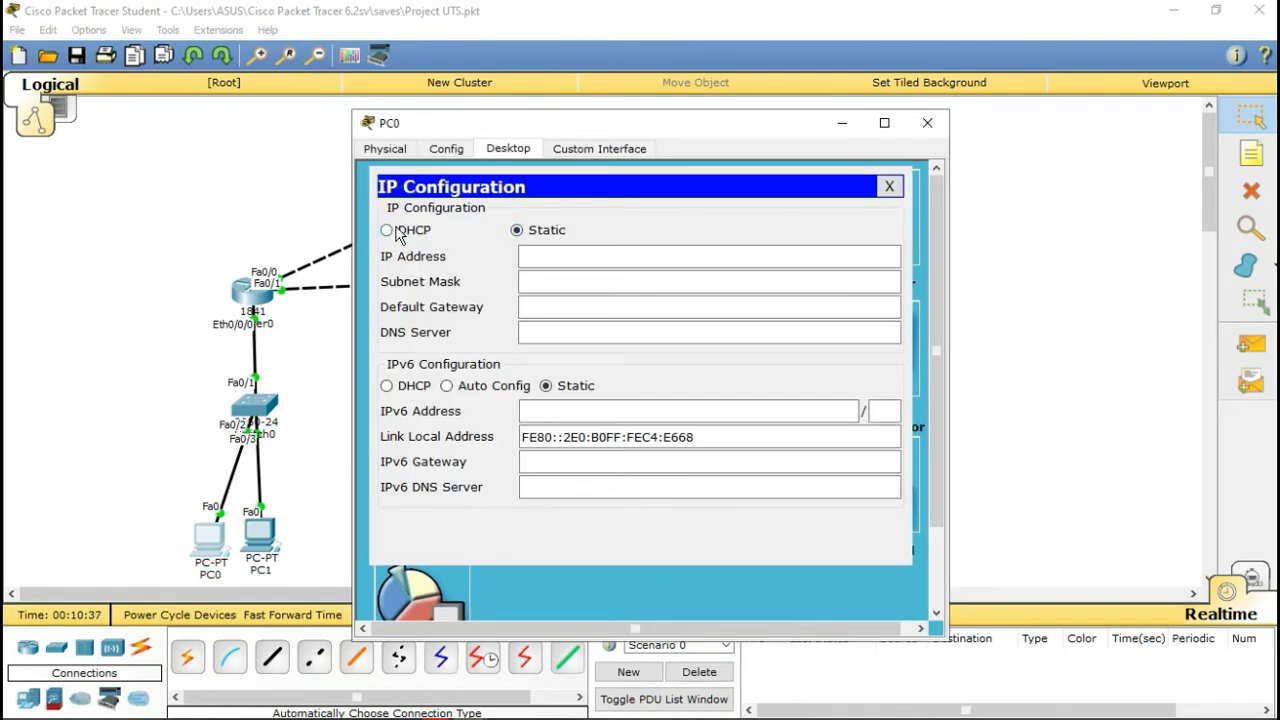
click(398, 231)
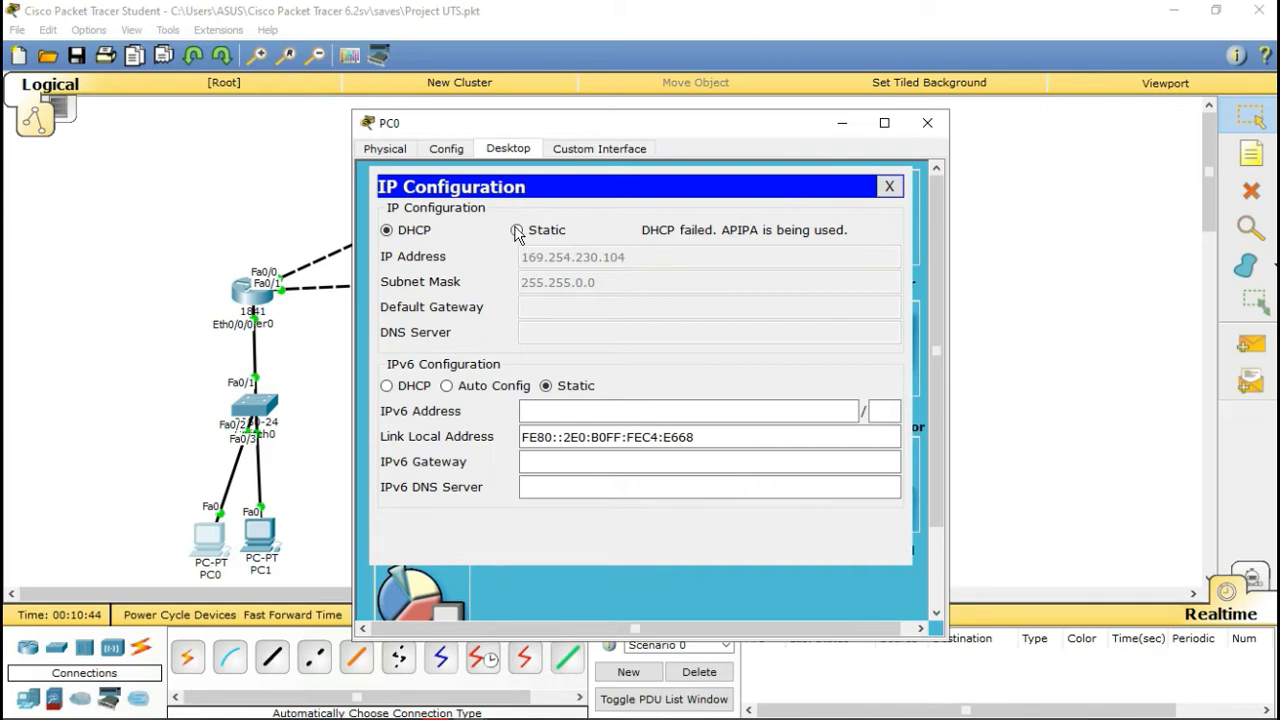
click(516, 231)
click(889, 186)
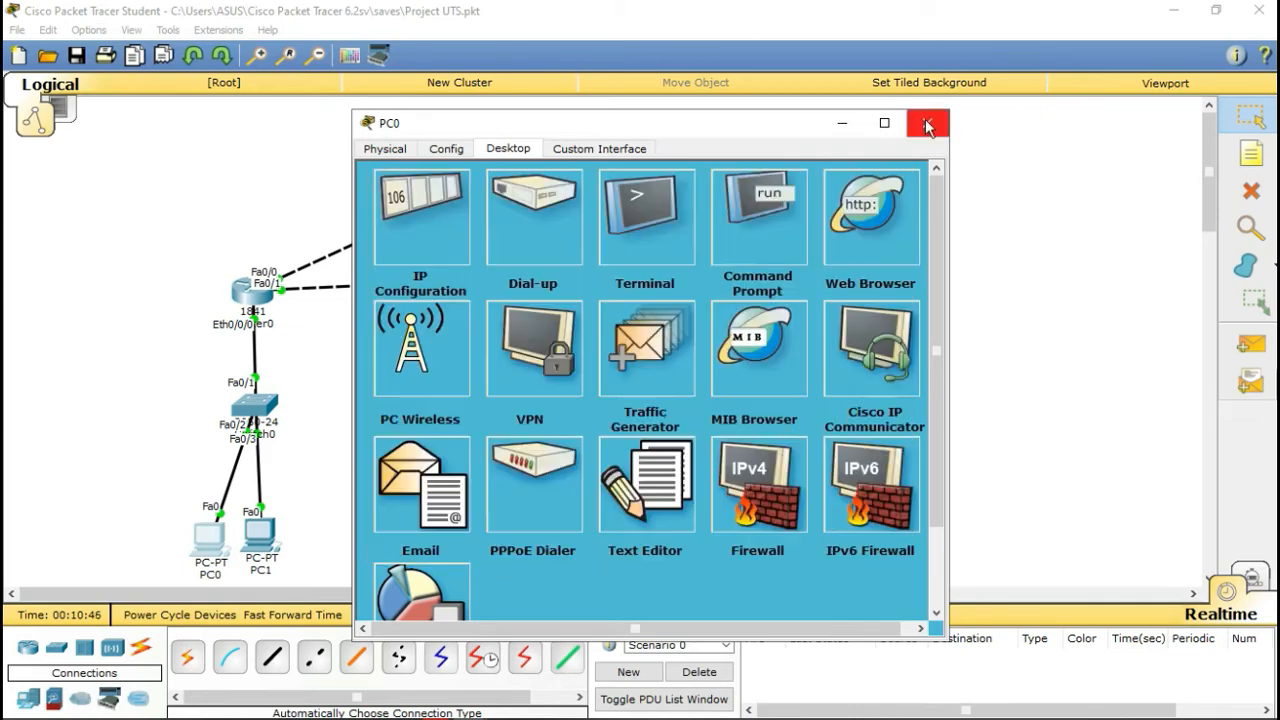
click(926, 126)
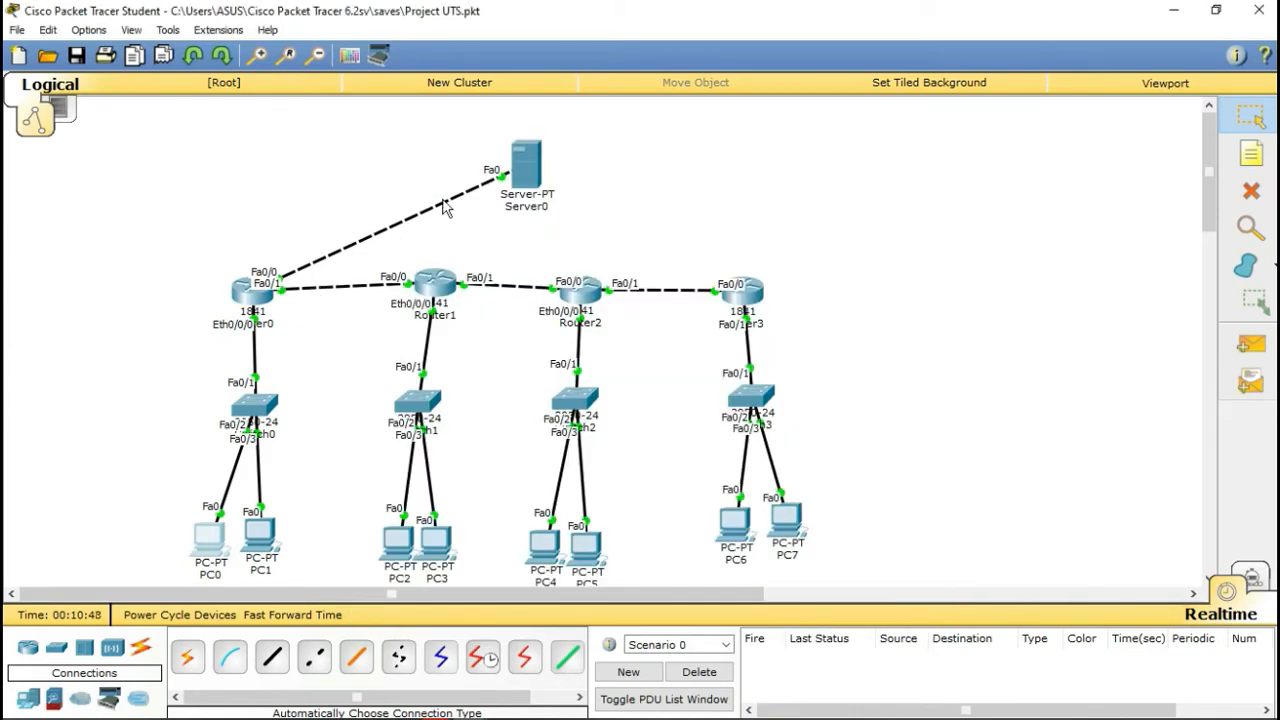
click(245, 290)
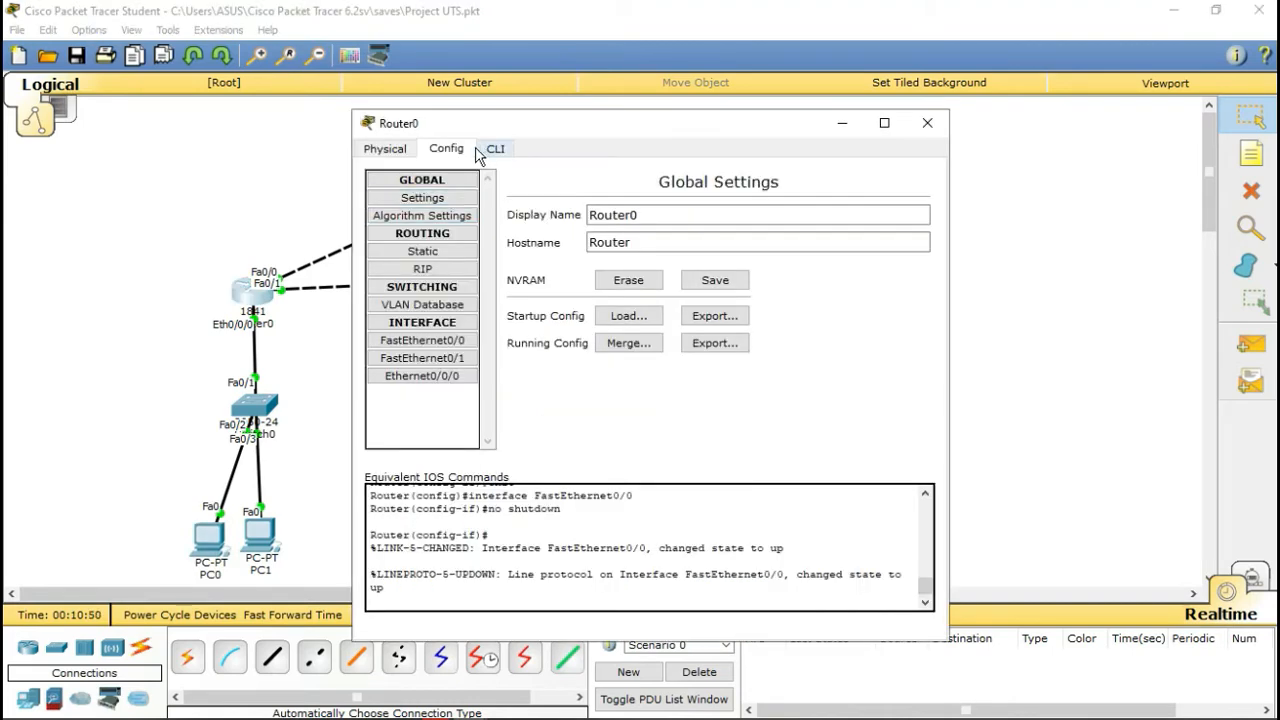
click(927, 125)
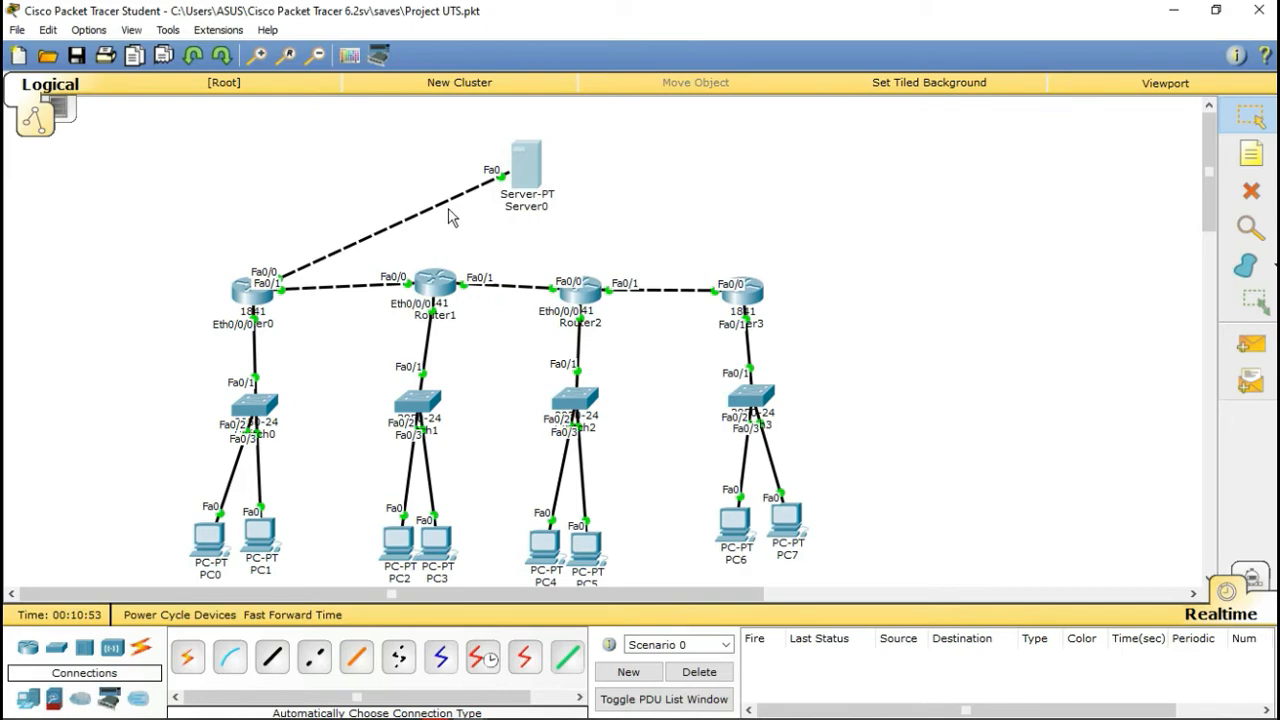
click(526, 162)
click(508, 148)
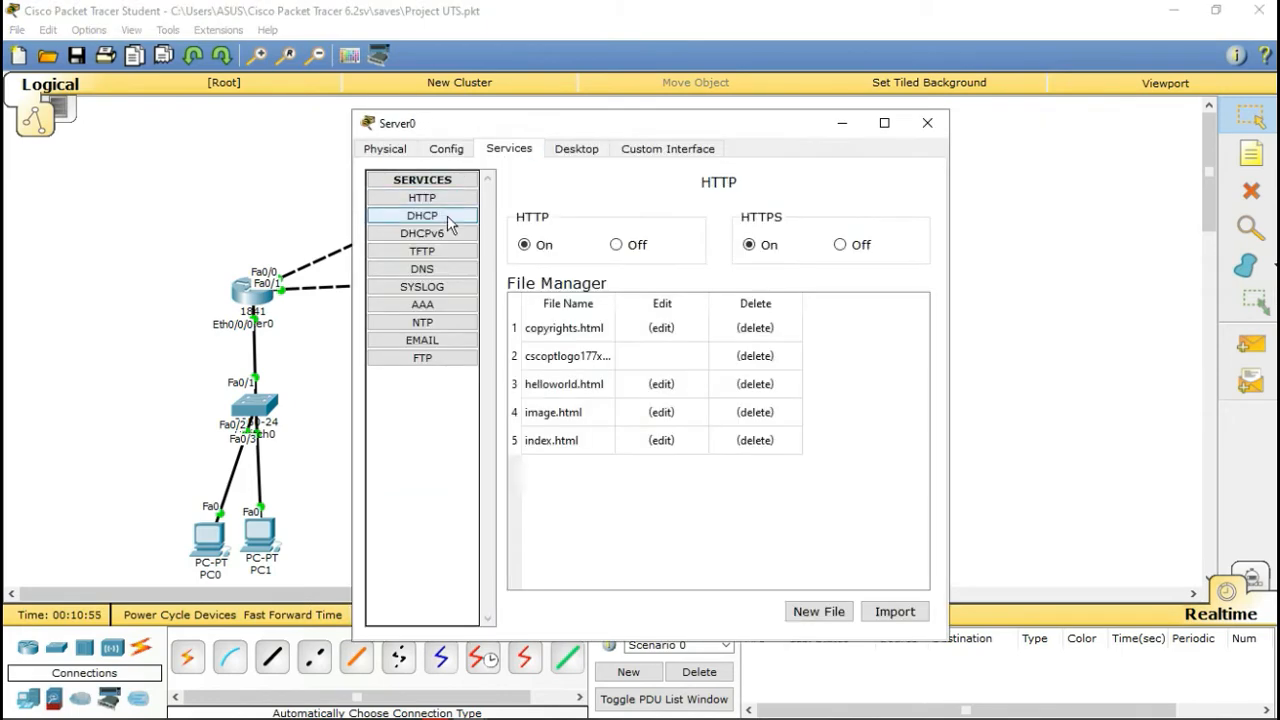
click(447, 215)
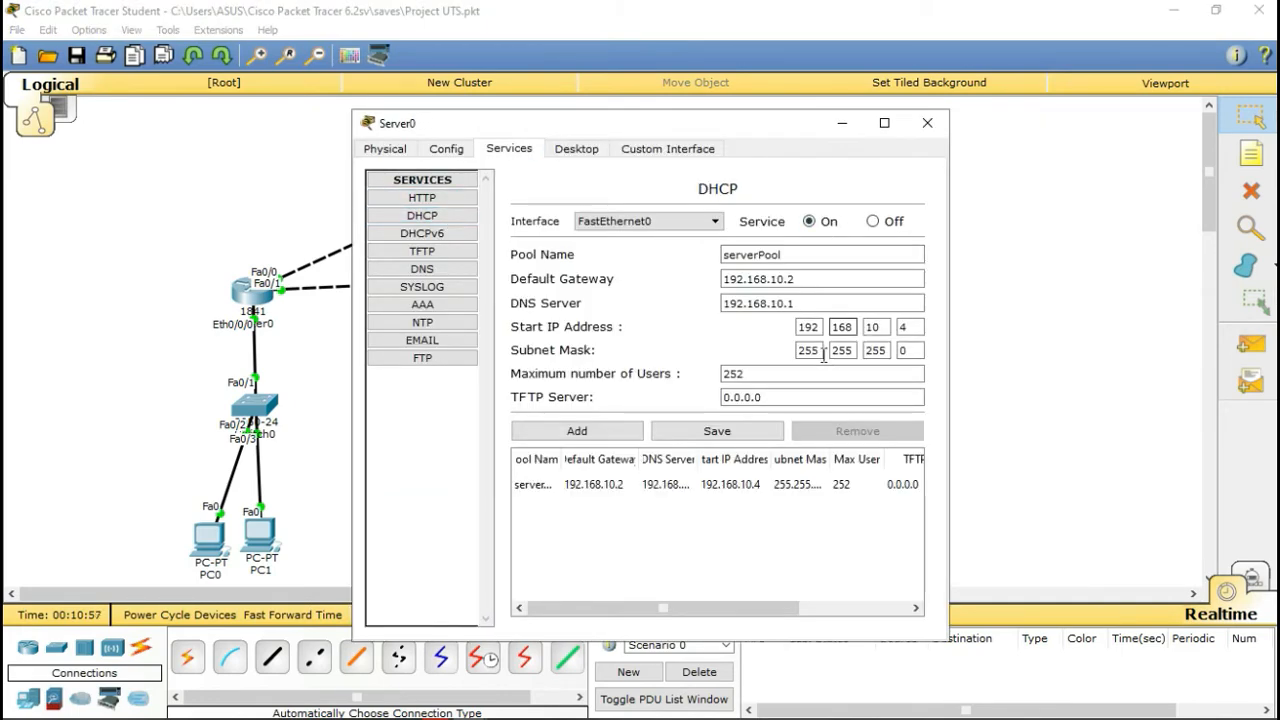
click(813, 279)
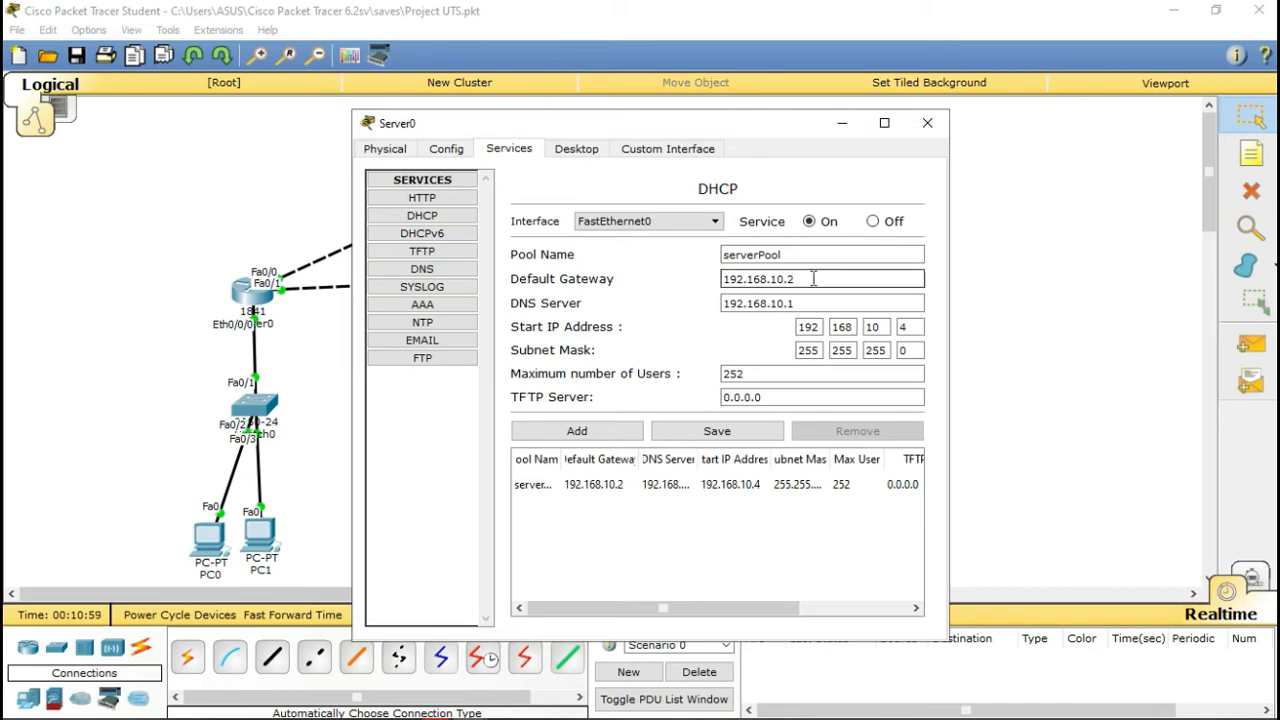
click(578, 149)
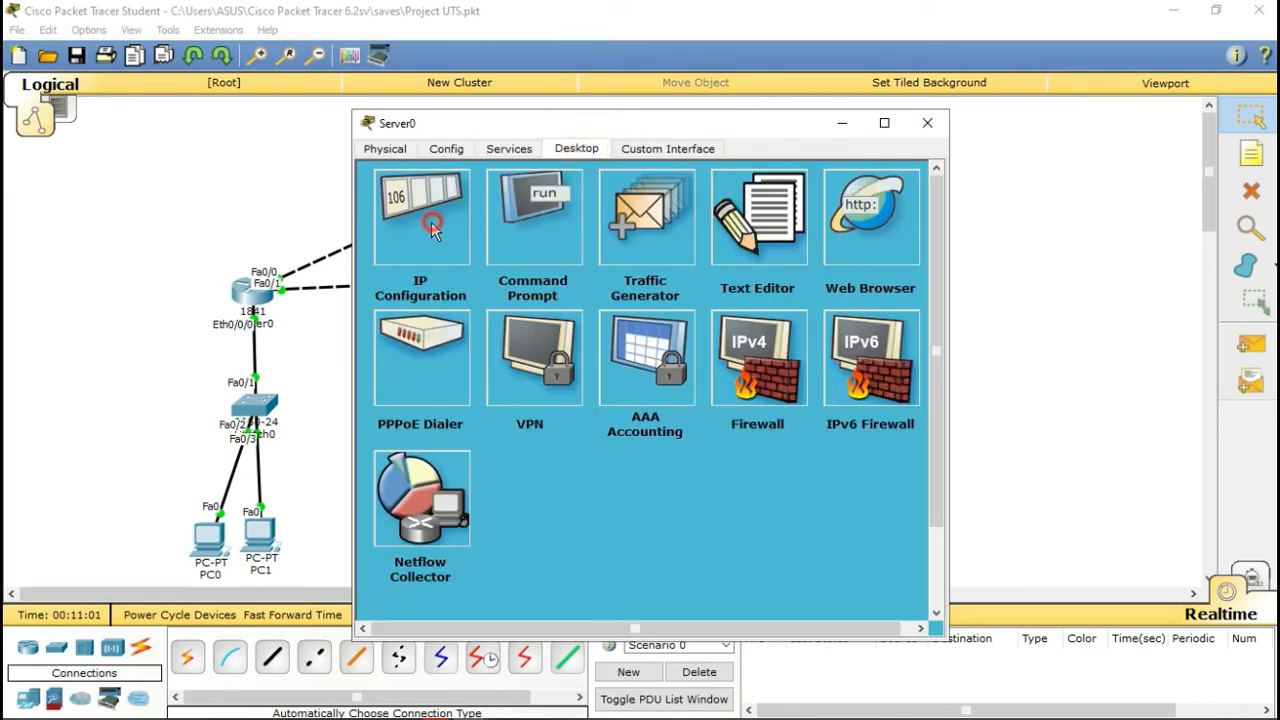
click(418, 225)
click(620, 372)
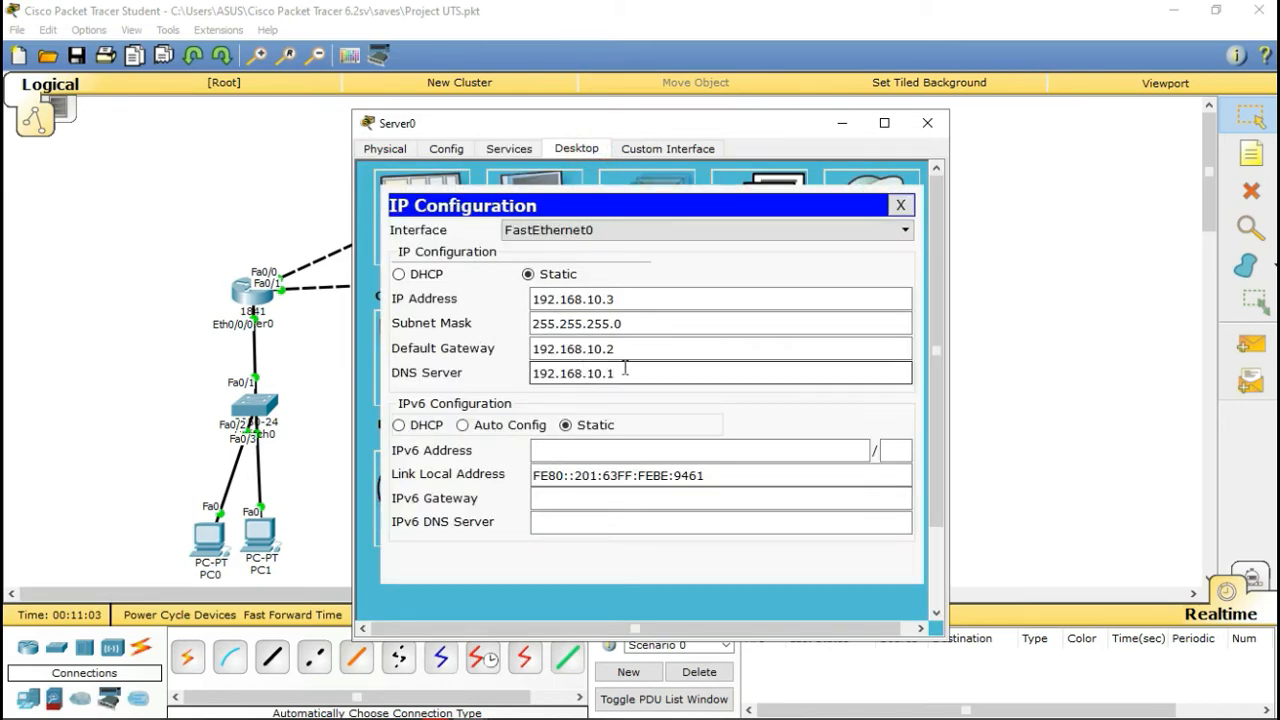
click(631, 348)
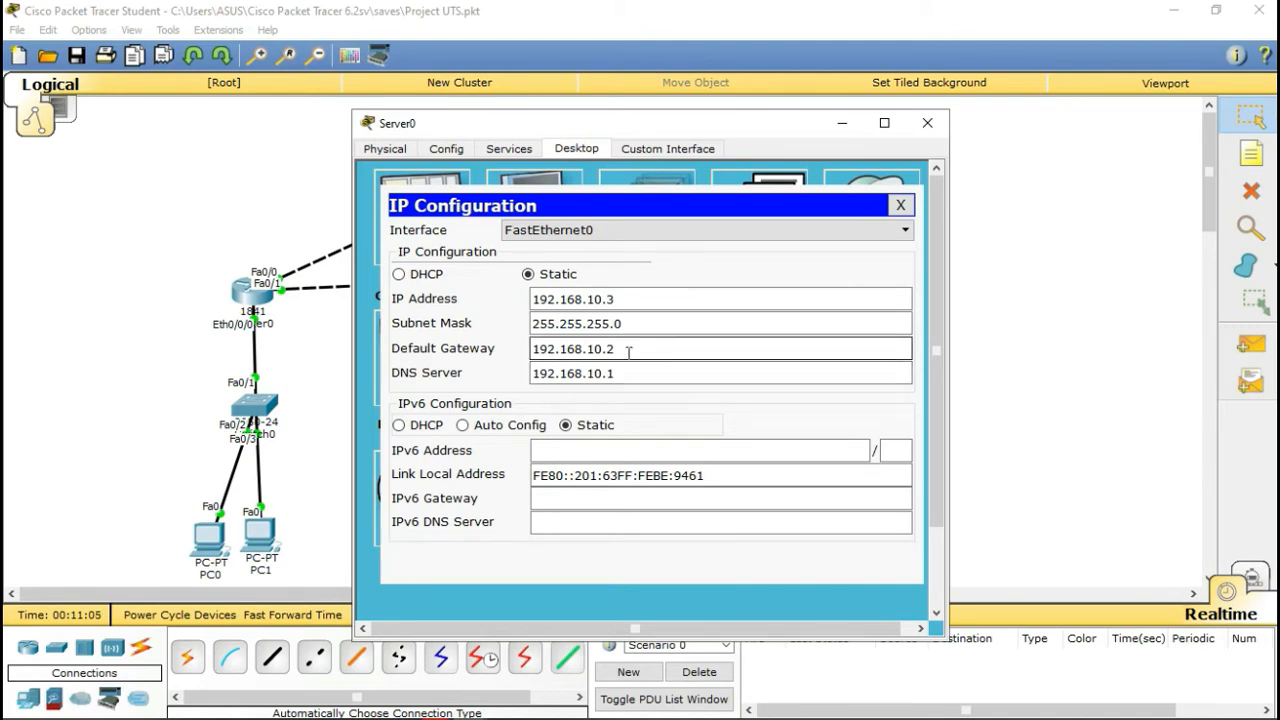
click(626, 373)
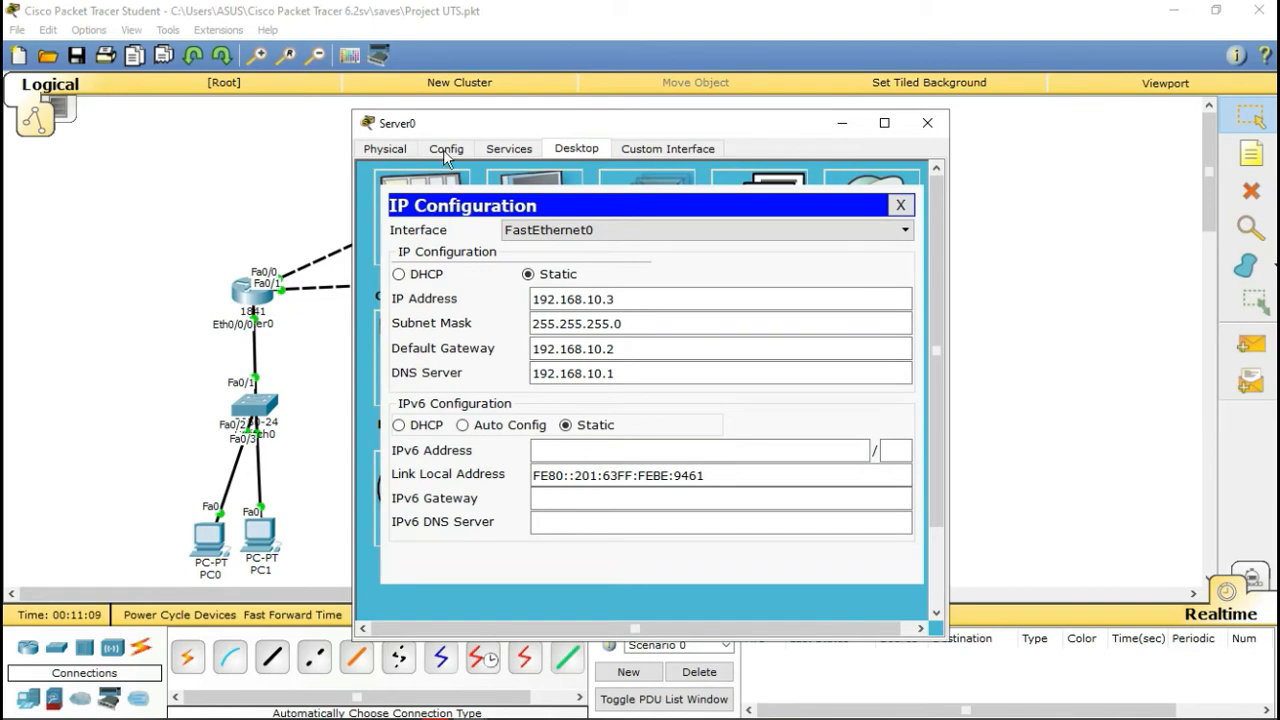
click(396, 152)
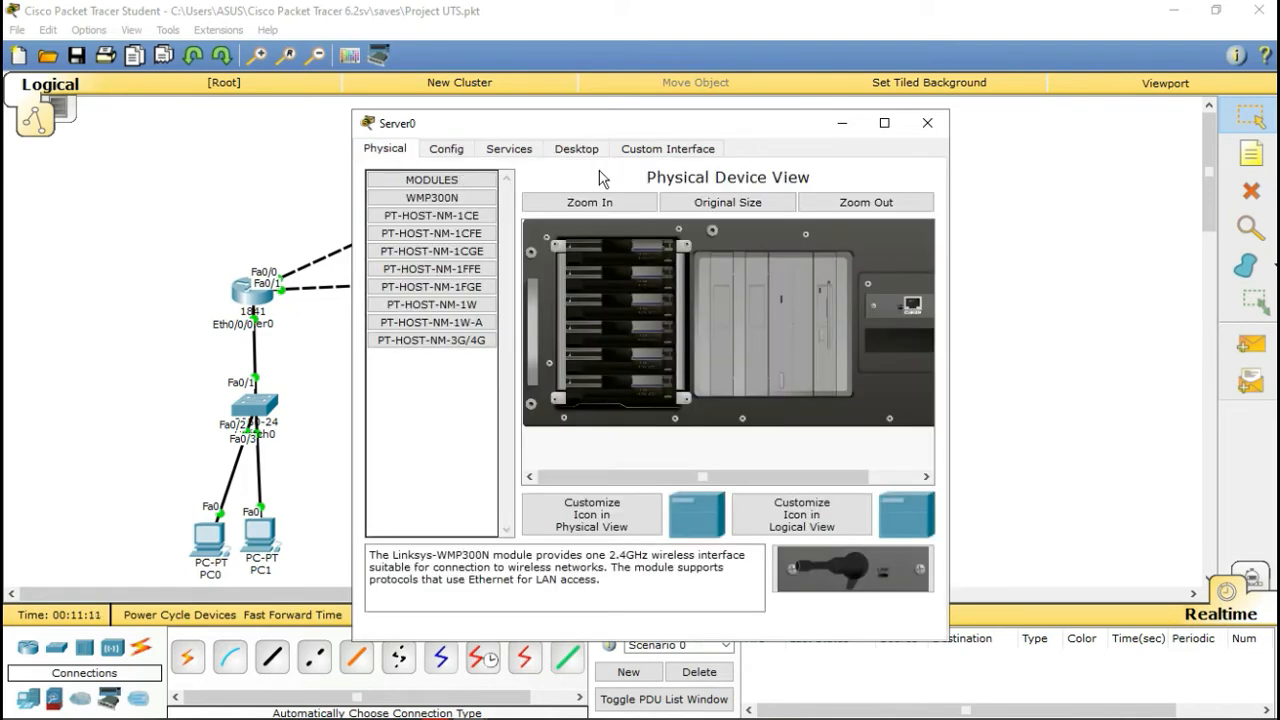
click(527, 154)
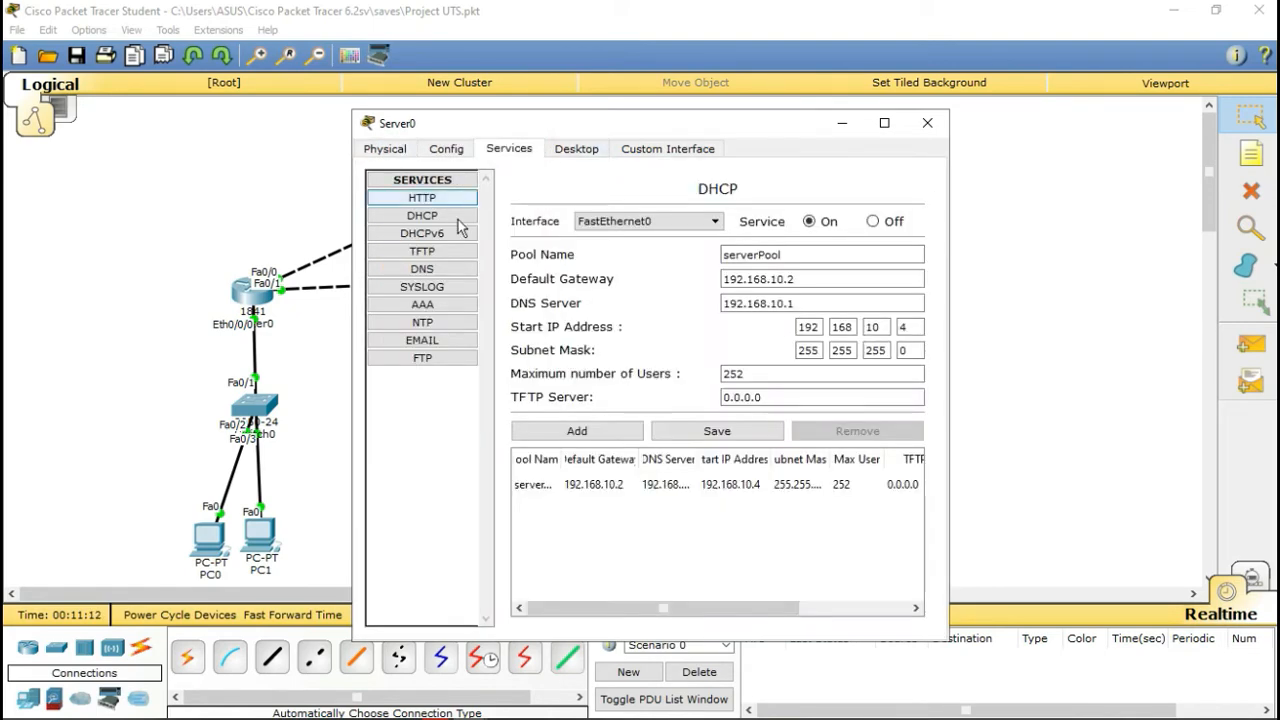
click(806, 279)
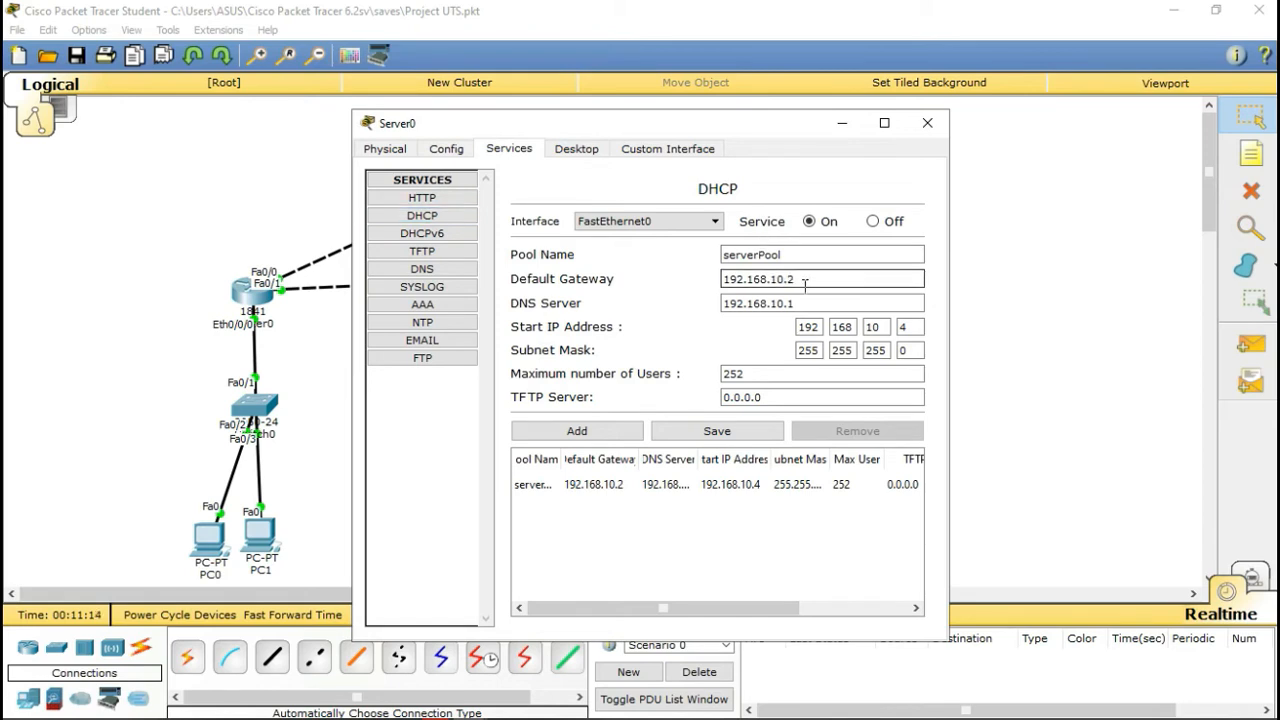
click(905, 376)
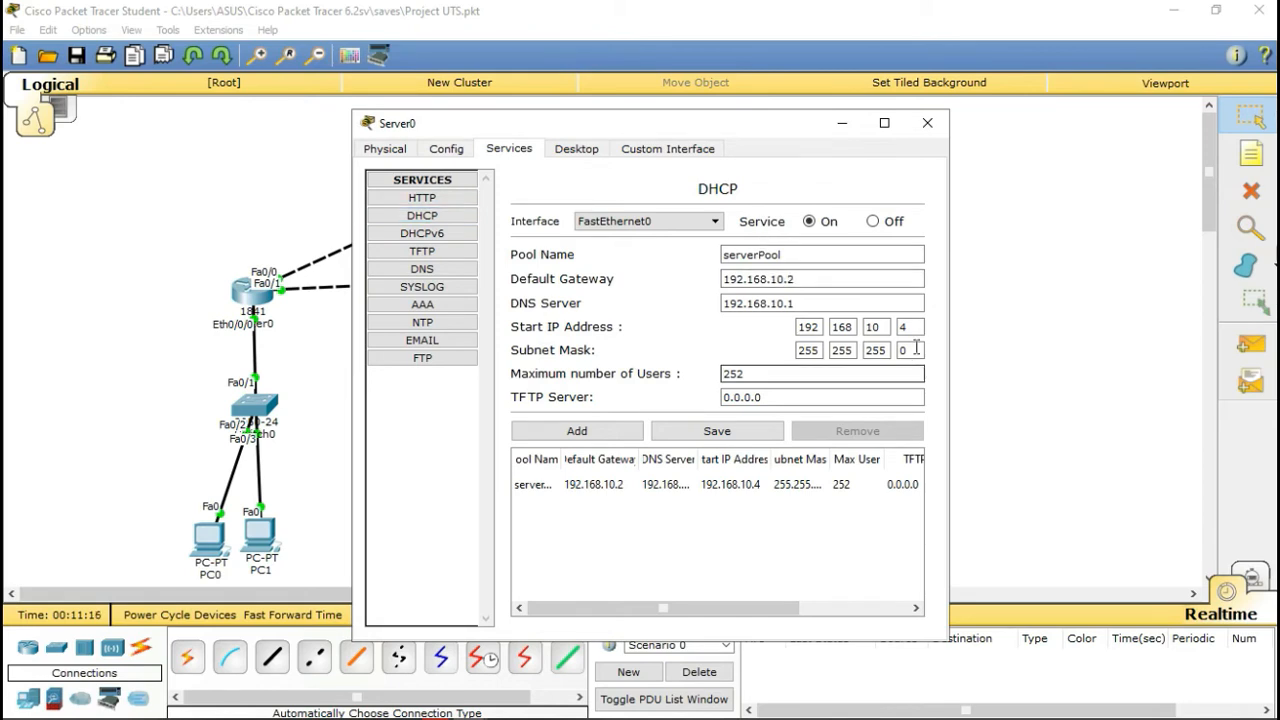
click(909, 327)
click(771, 431)
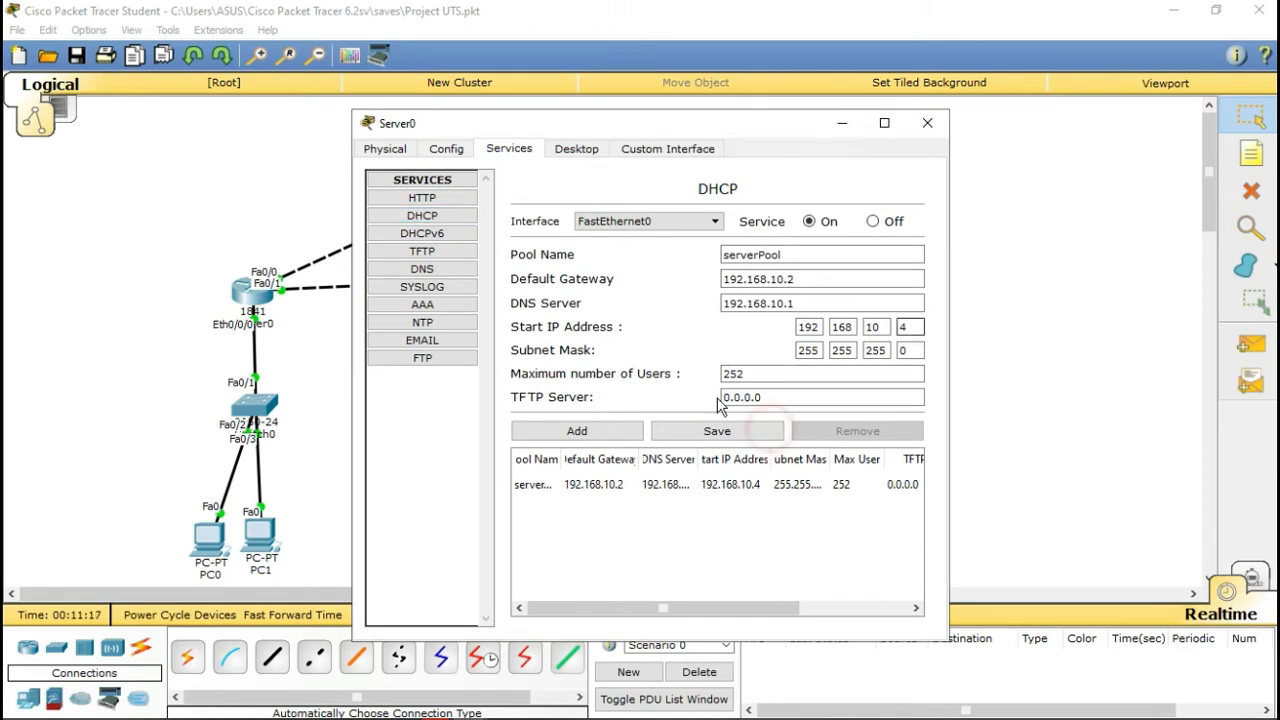
click(443, 266)
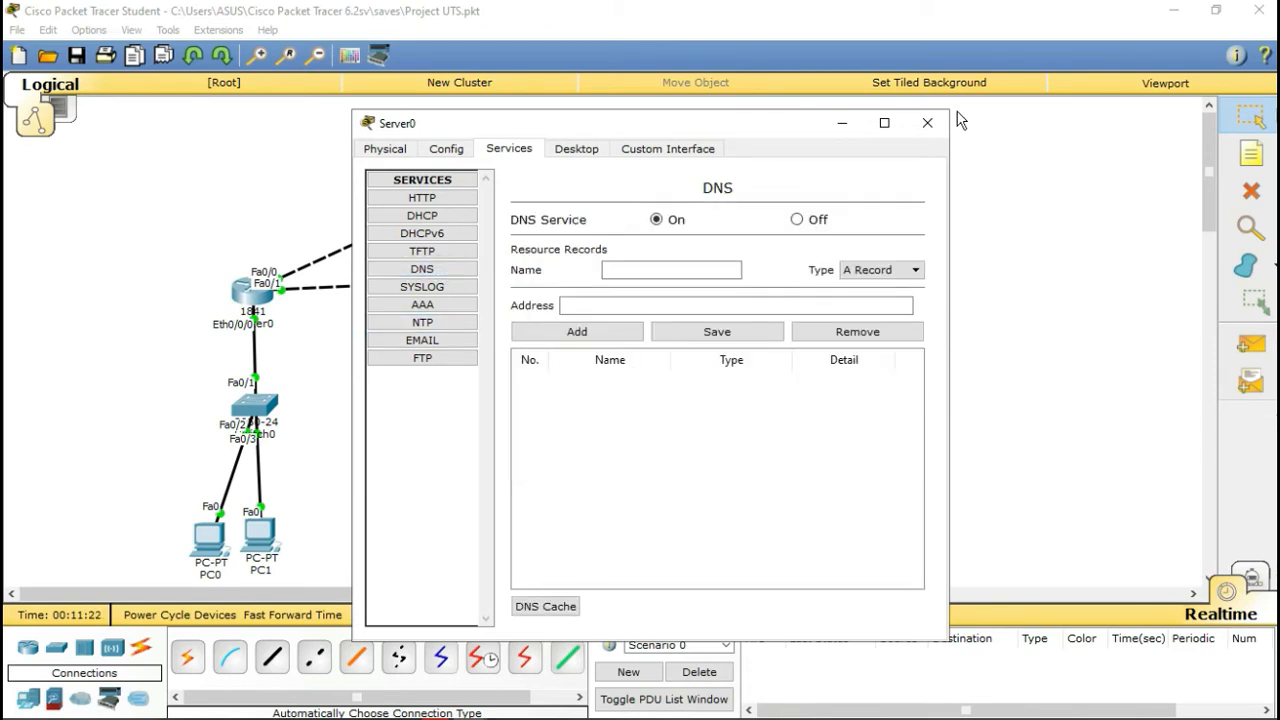
Step: In Router0's CLI, enter enable mode and then interface mode with 'int eth 0/0/0'
click(261, 289)
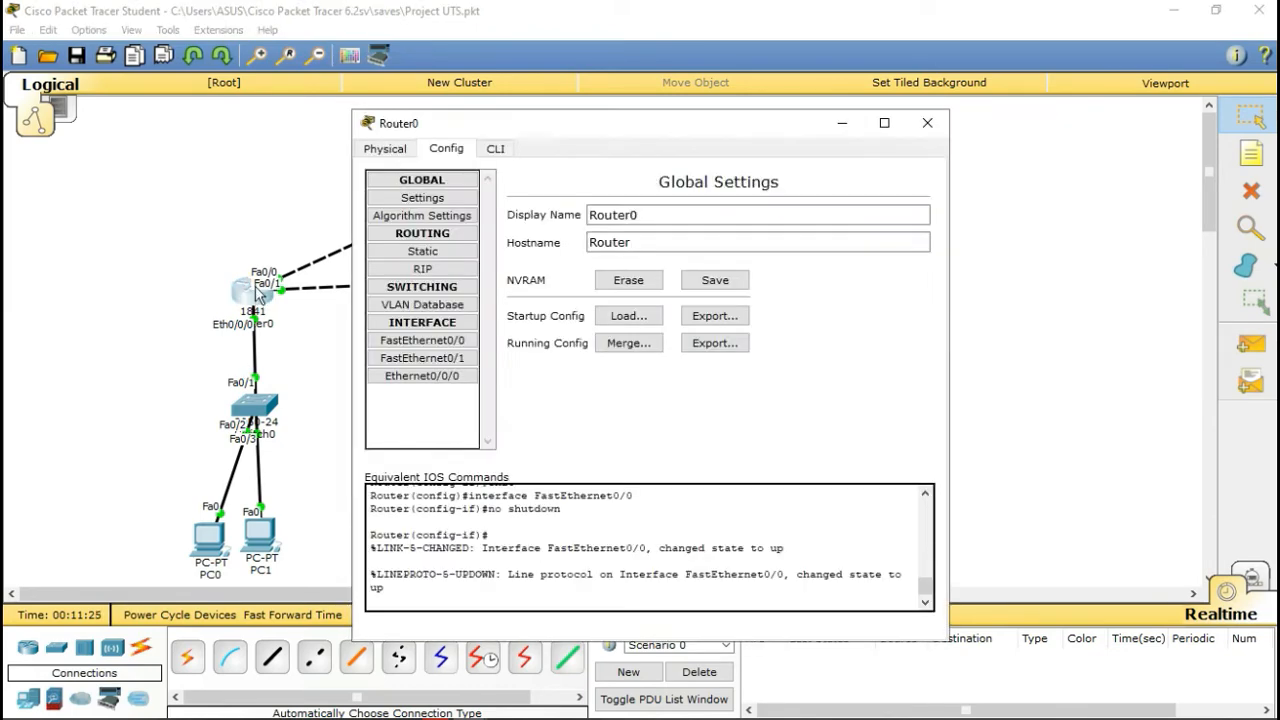
click(486, 150)
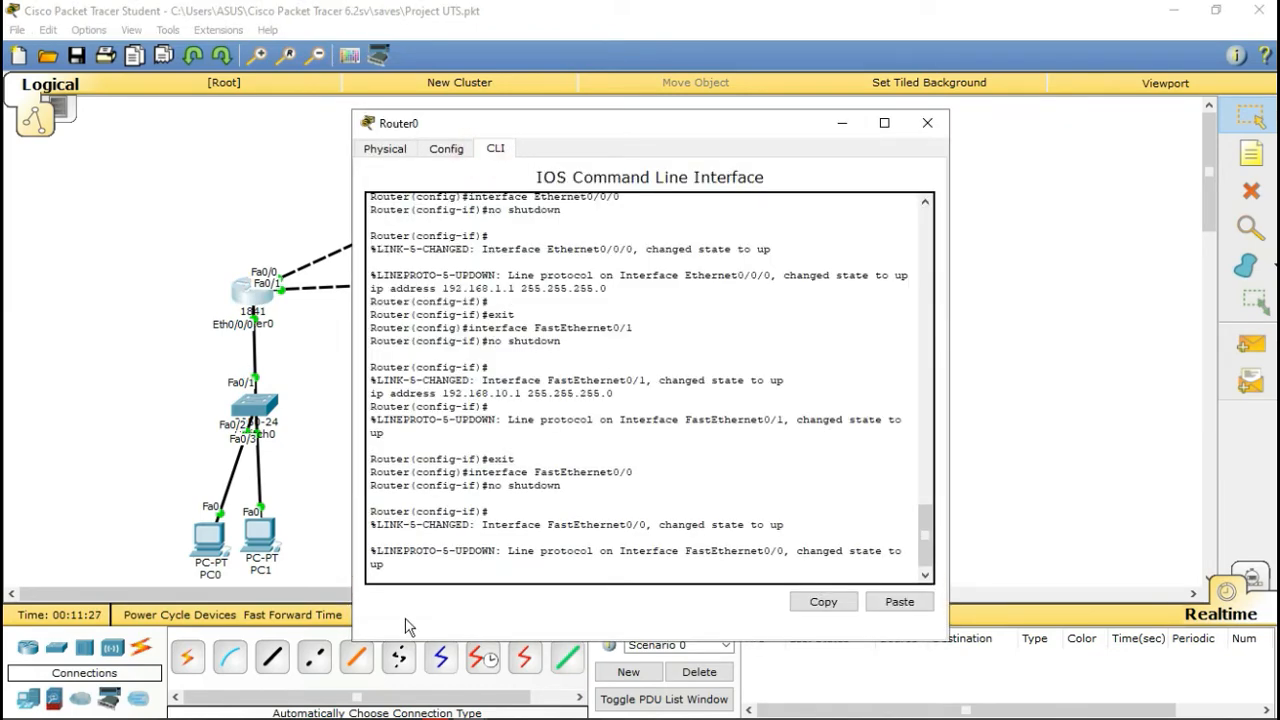
key(Return)
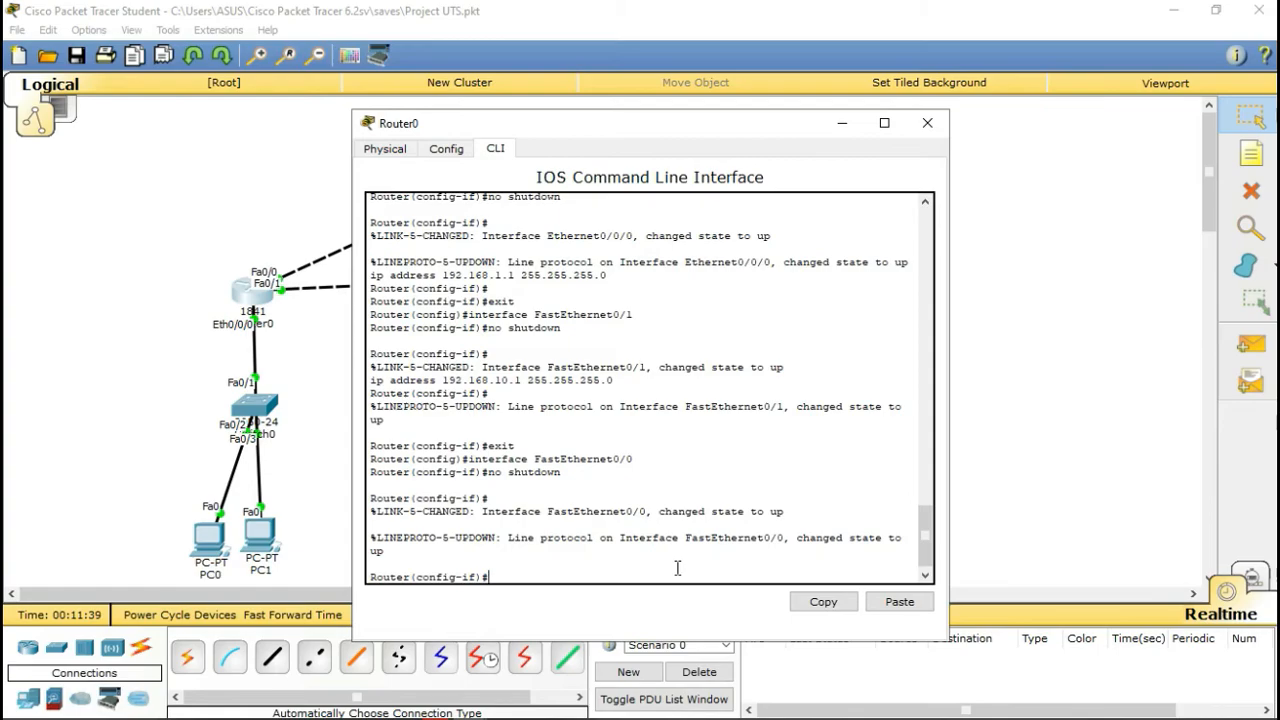
text(en)
key(Return)
text(int)
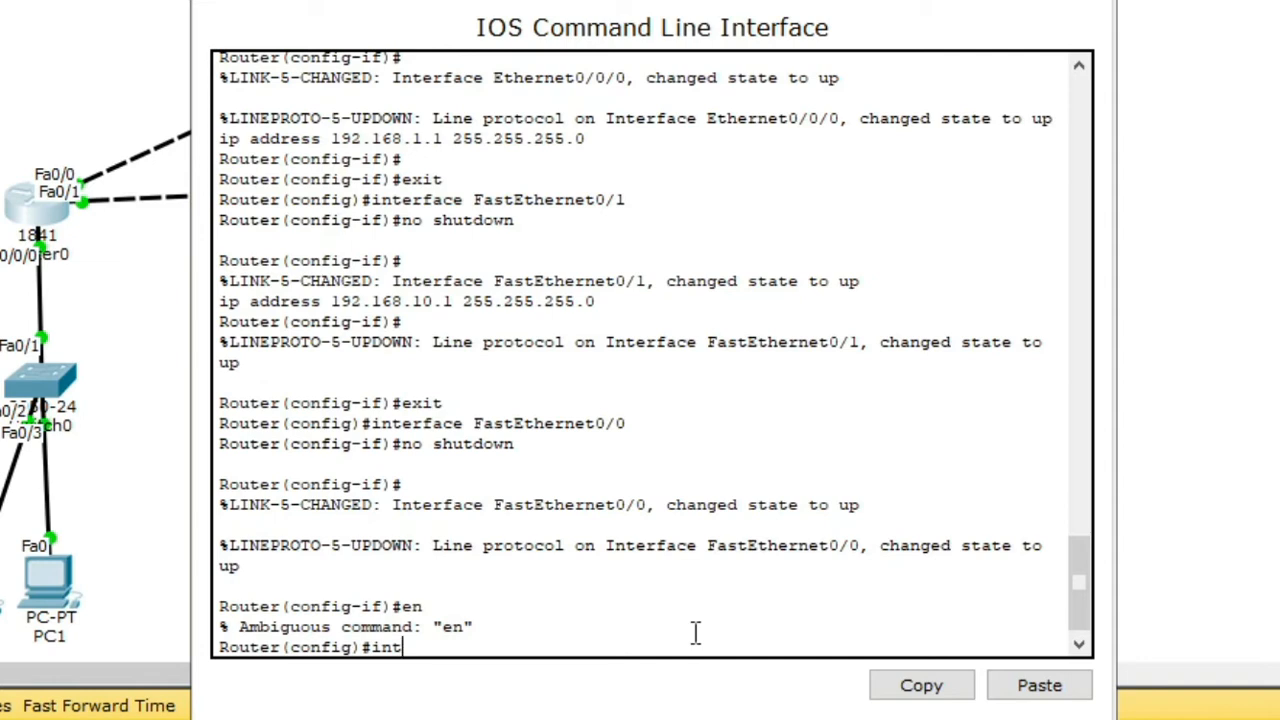
text( eth 0/0/0)
key(Return)
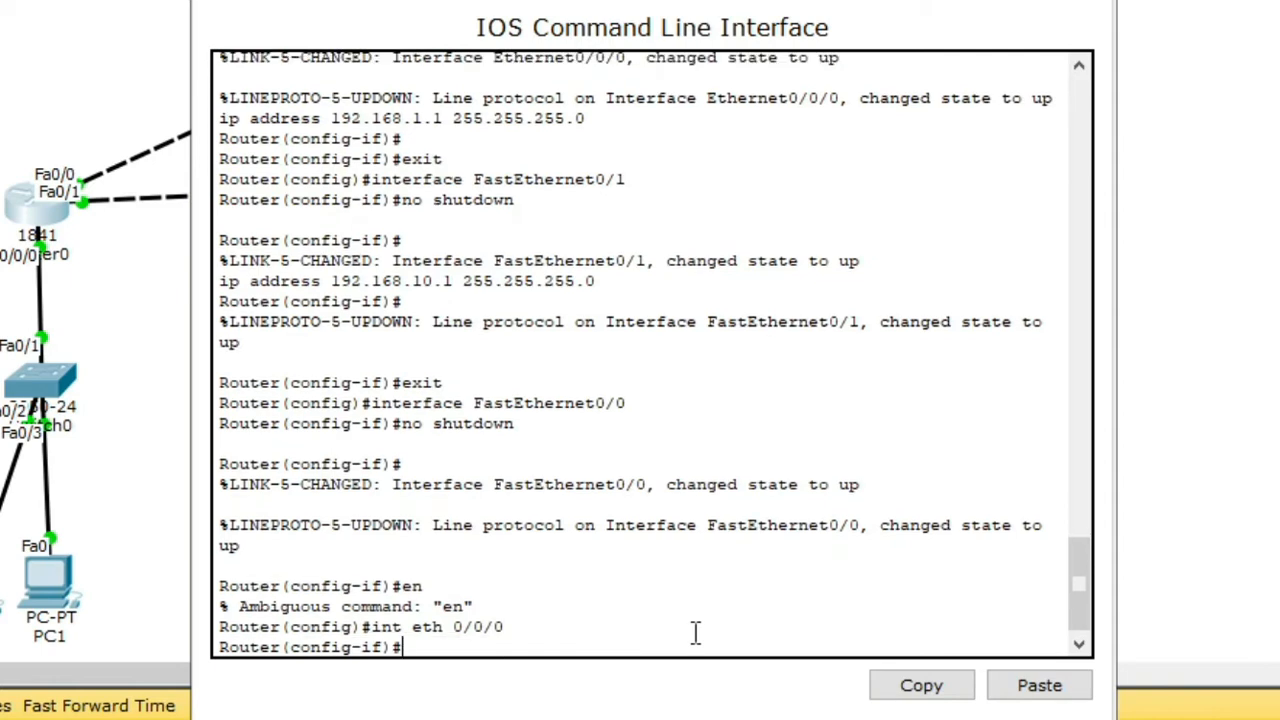
Step: Enter 'network 192.168.1.0 255.255.255.0' in interface mode, which is rejected as invalid input
text(network 192)
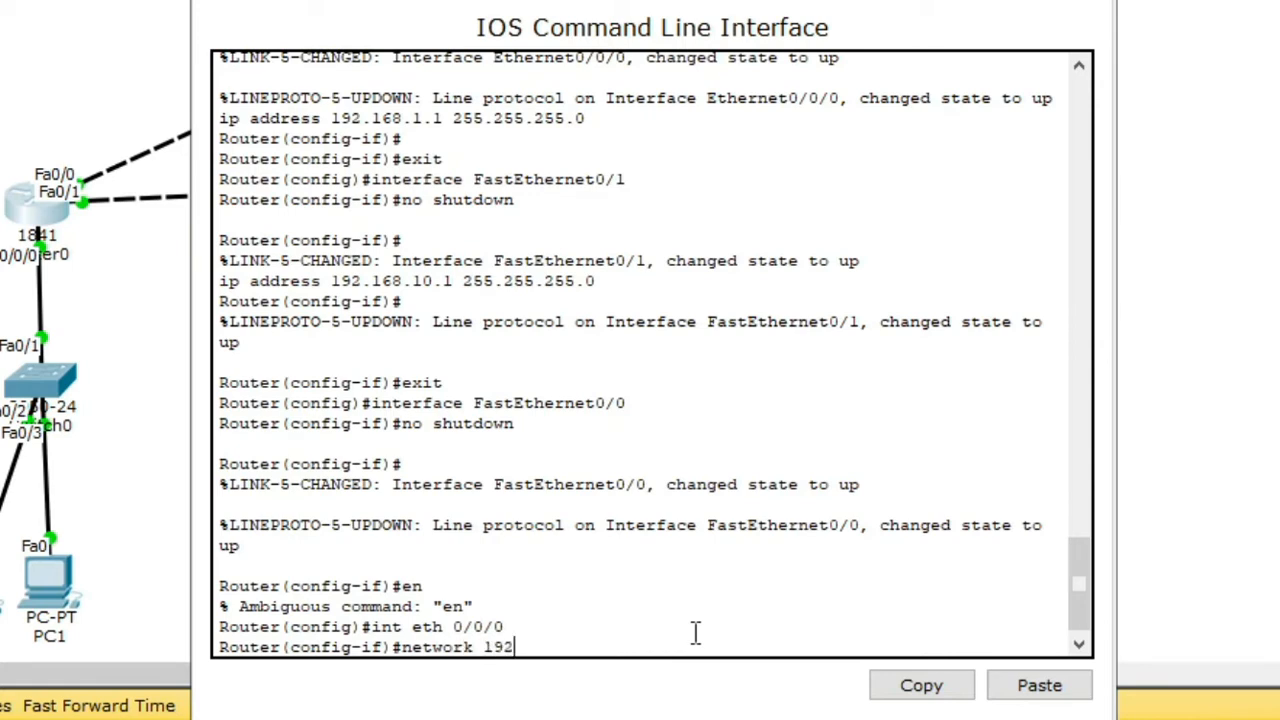
text(.168.1.0 255.25)
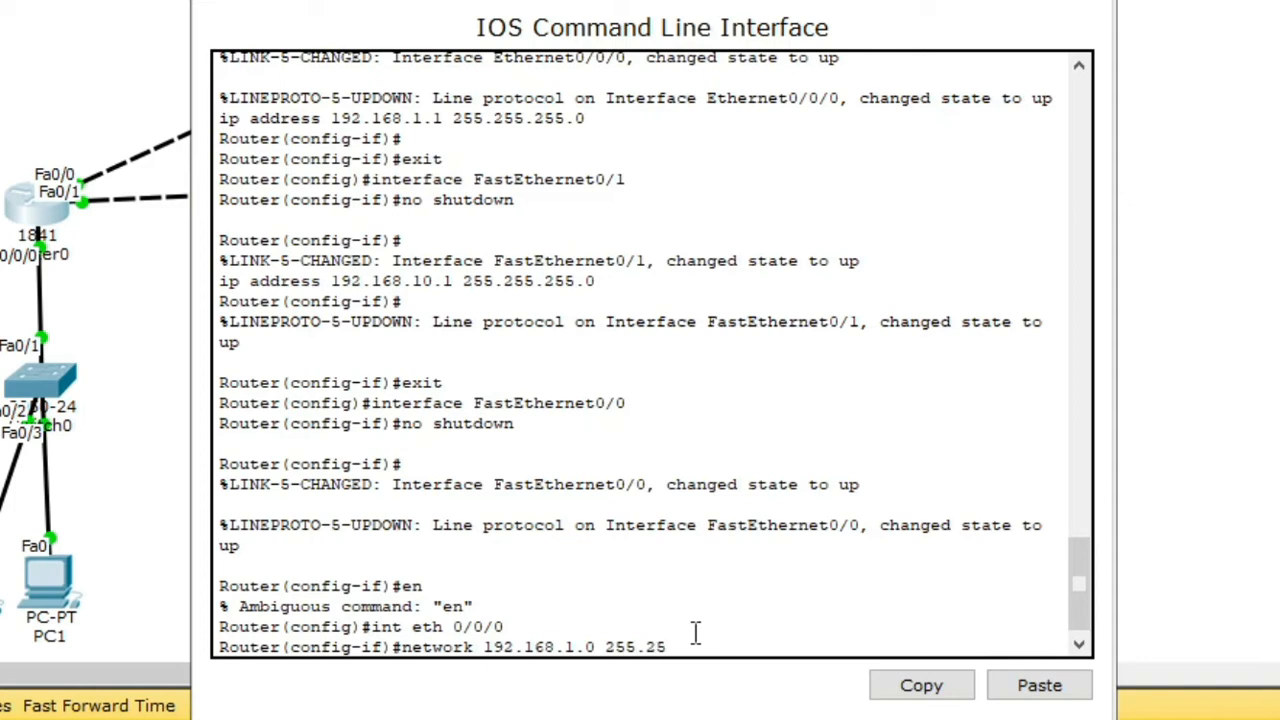
text(5.255.0)
key(alt+Tab)
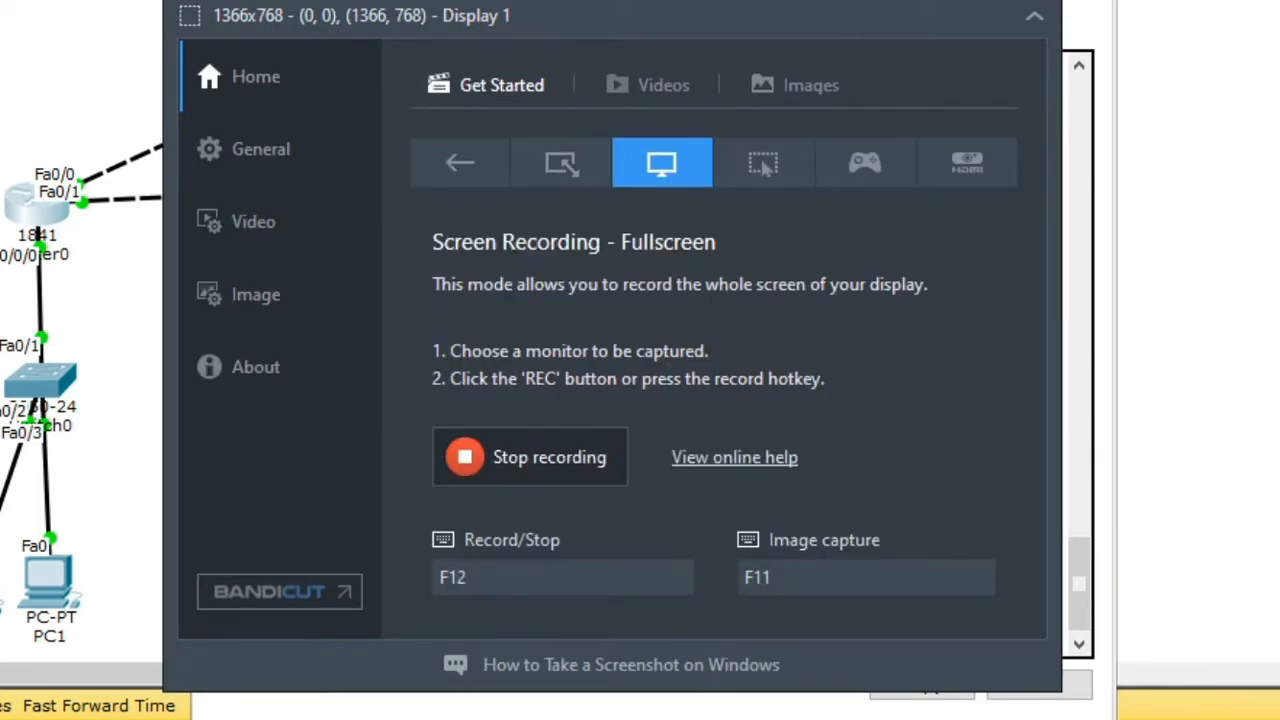
key(alt+Tab)
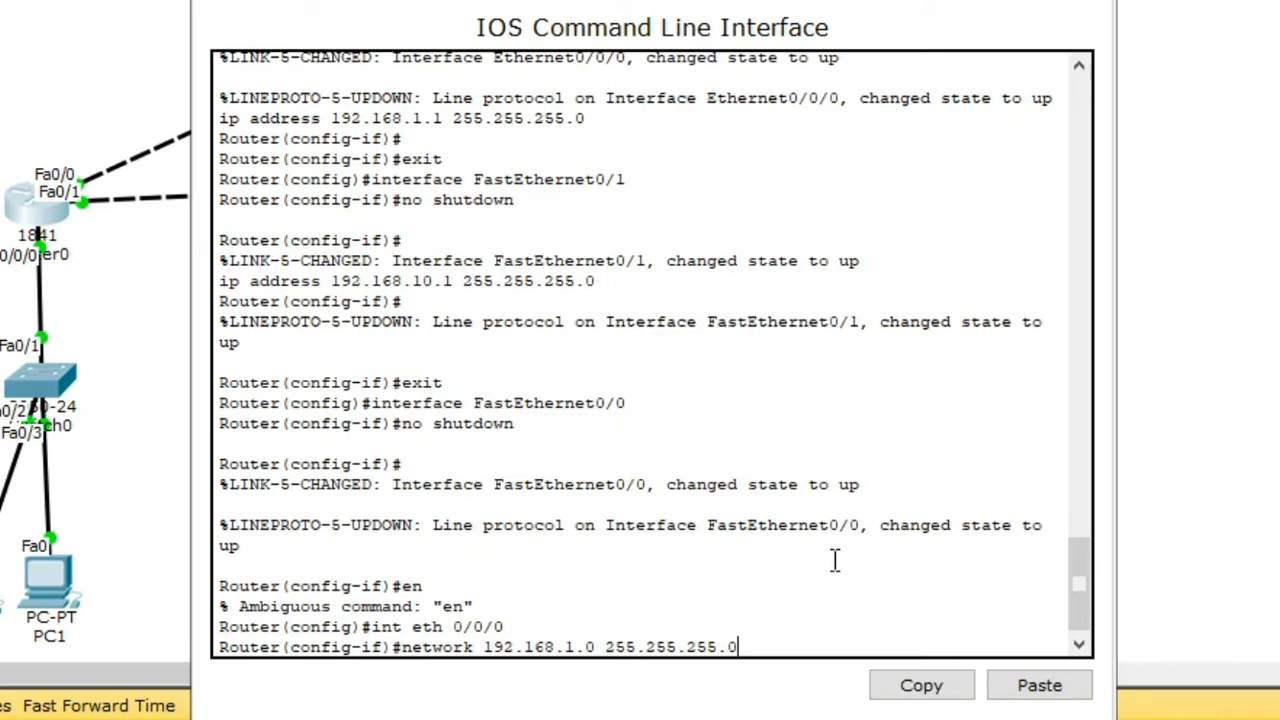
key(Return)
key(Return)
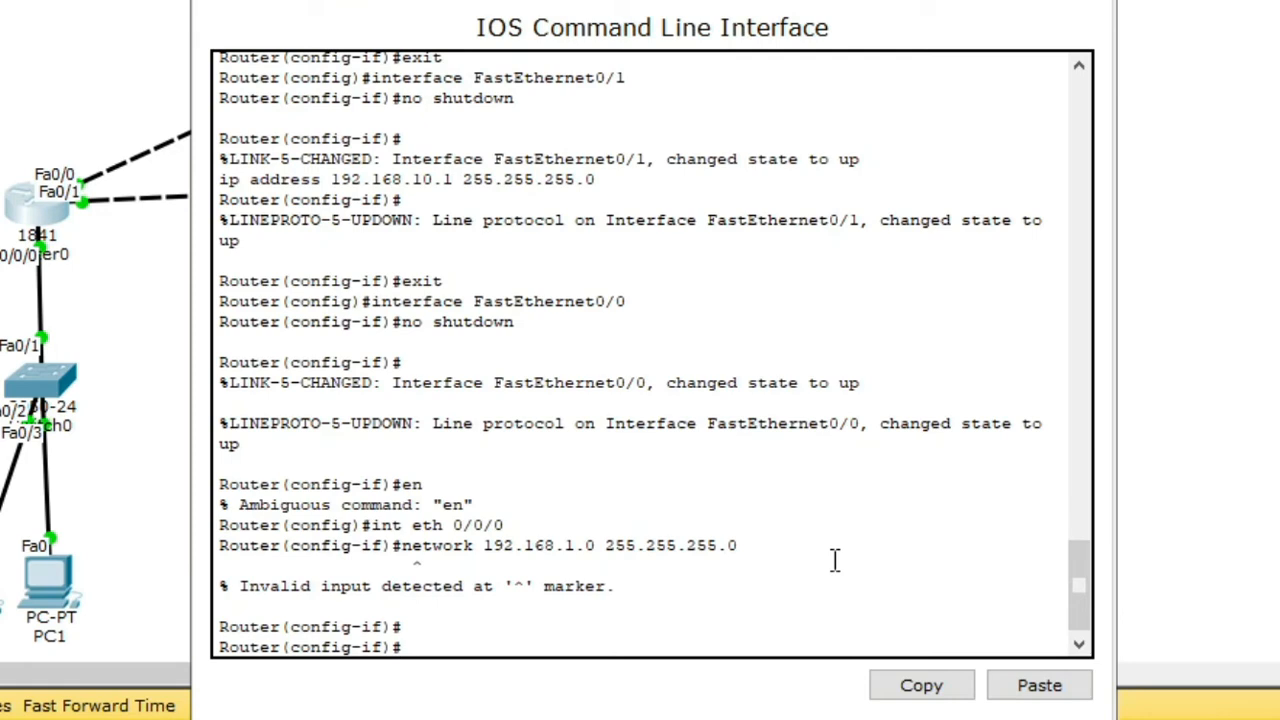
Step: Exit Router0's interface and global modes to Router#, then re-enter global configuration with 'conf ter'
text(exit)
key(Return)
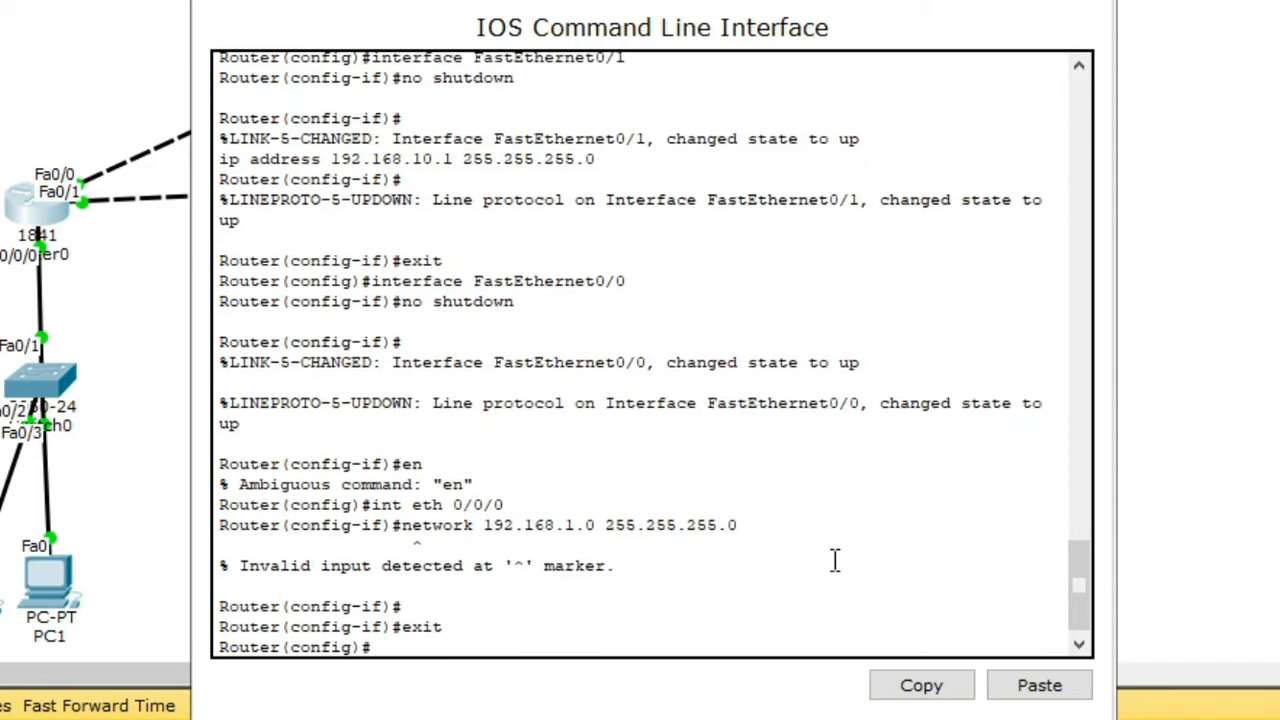
text(exit)
key(Return)
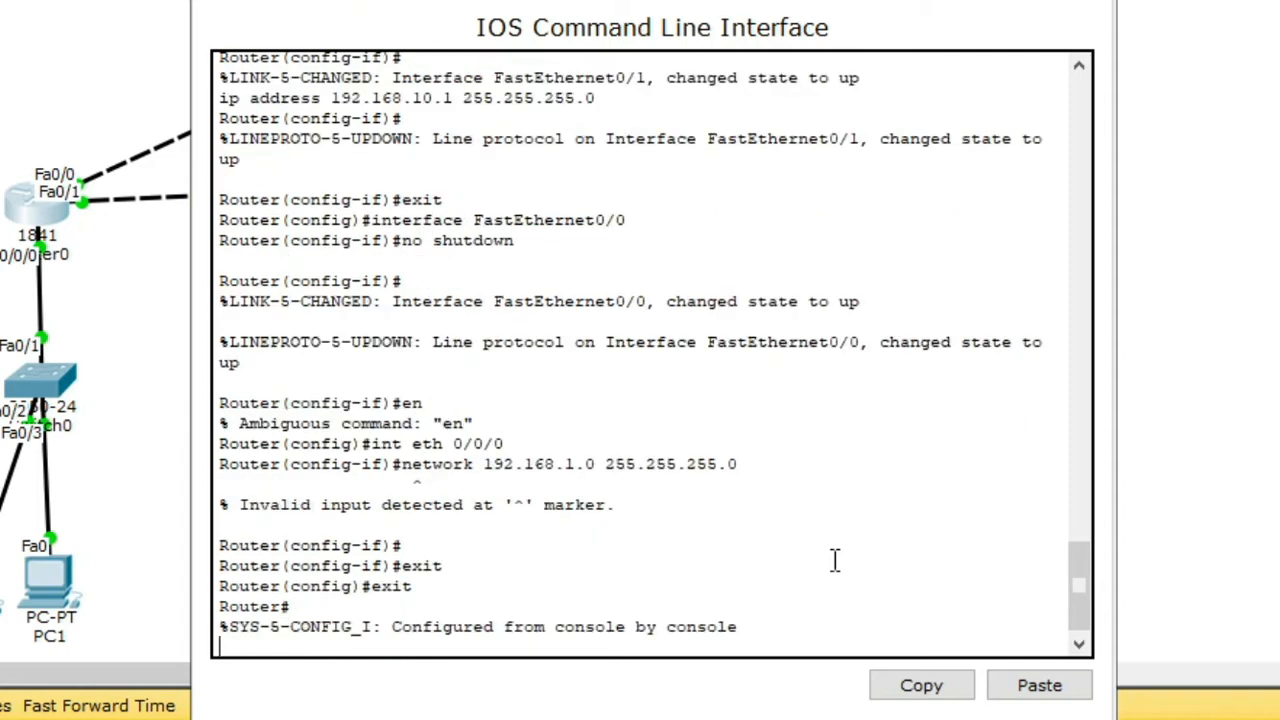
key(Return)
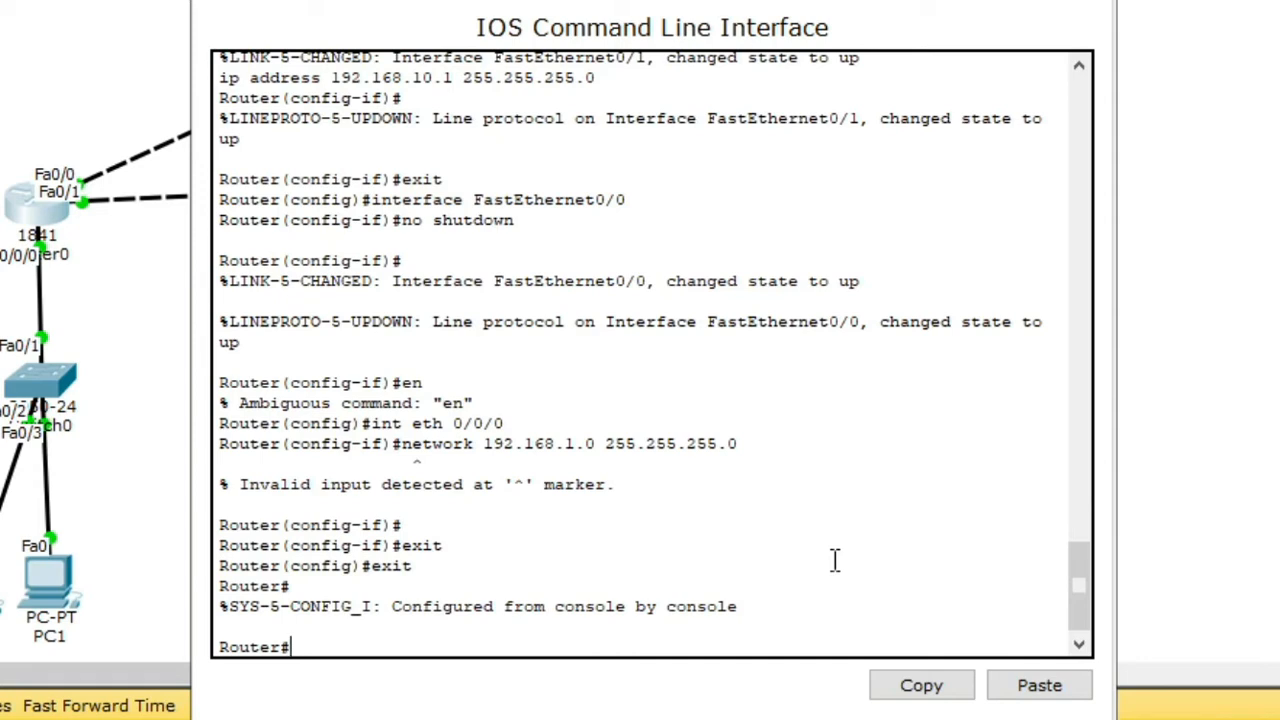
text(conf ter)
key(Return)
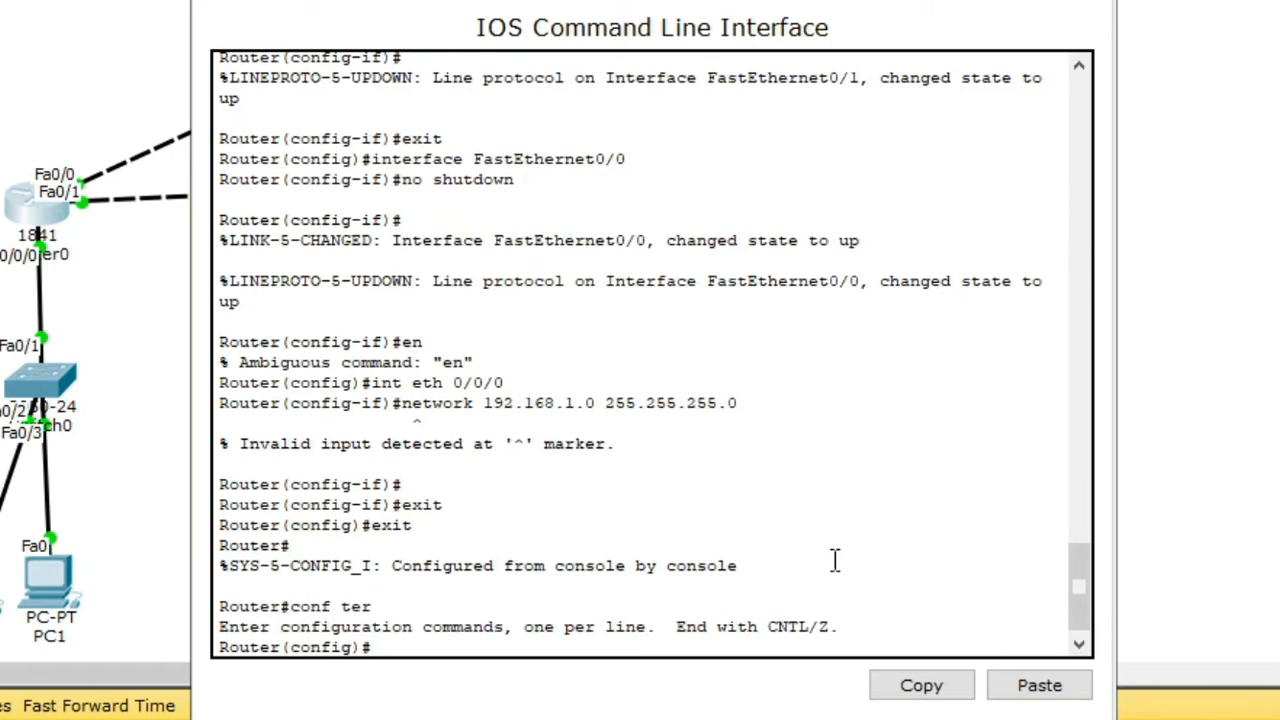
Step: Select interface eth 0/0/0 and create DHCP pool 1
text(int eth 0/0)
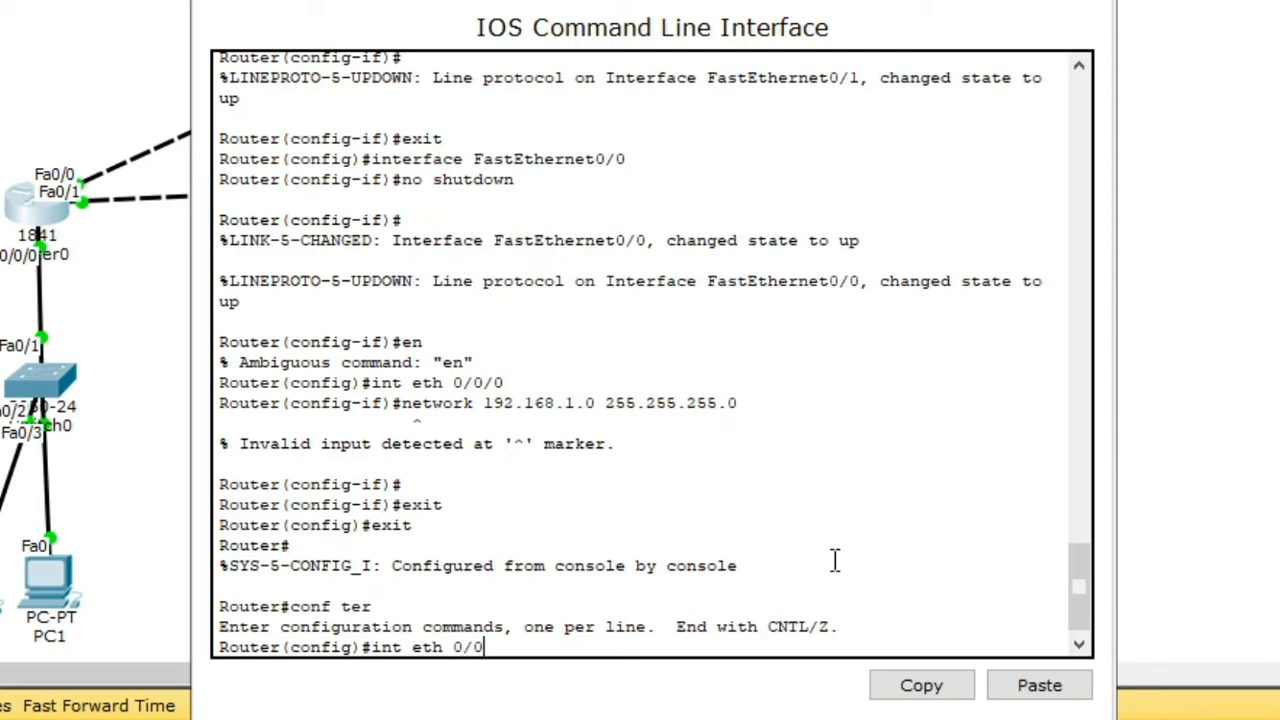
text(/0)
key(Return)
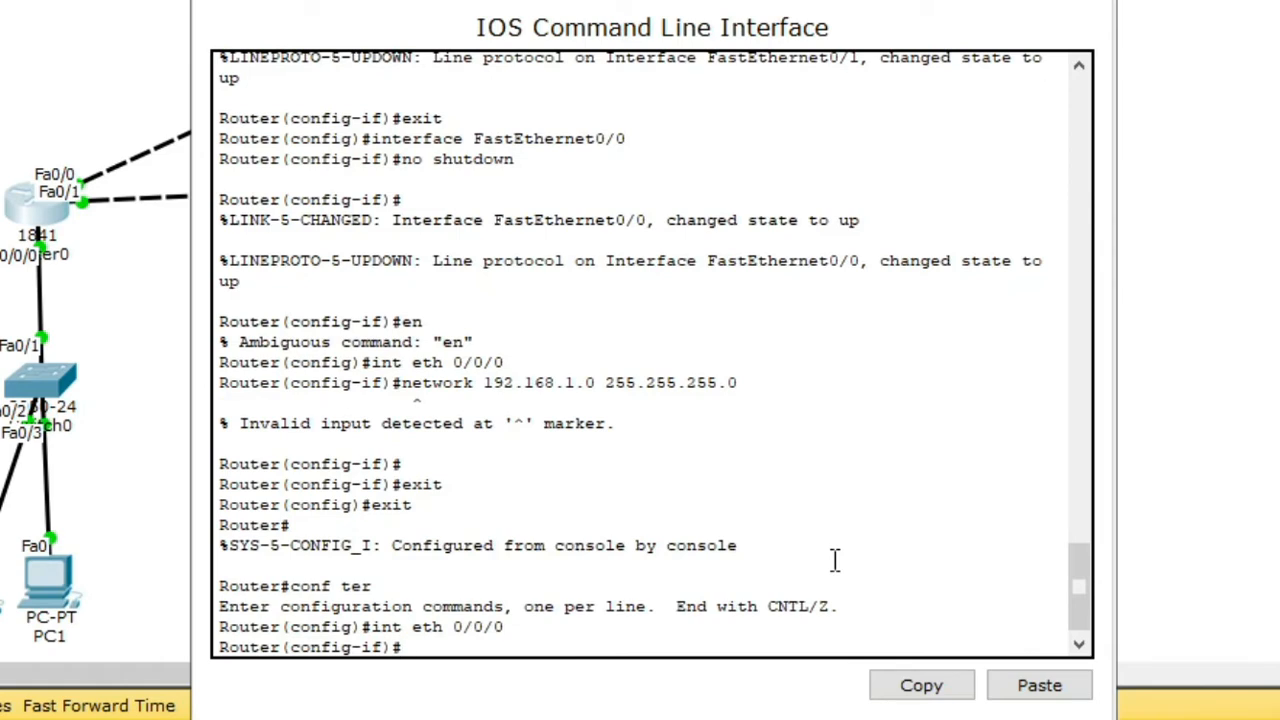
text(ip dhcp poo)
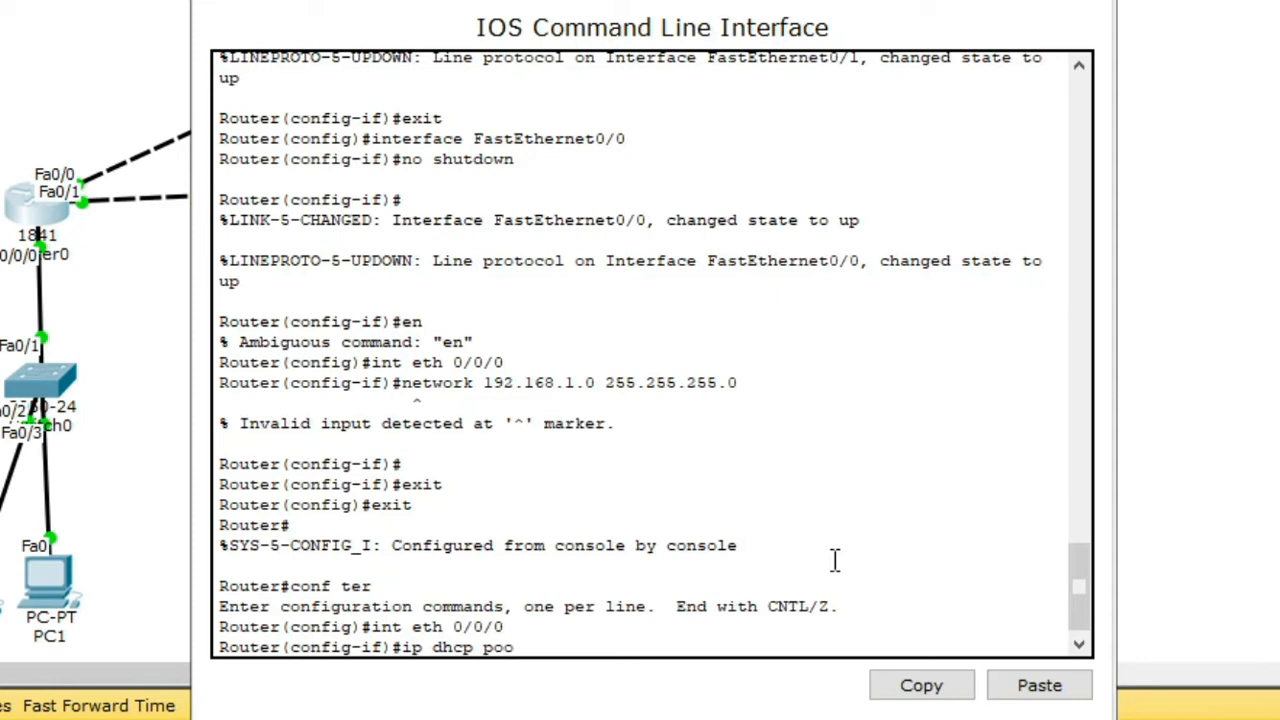
text(l 1)
key(Return)
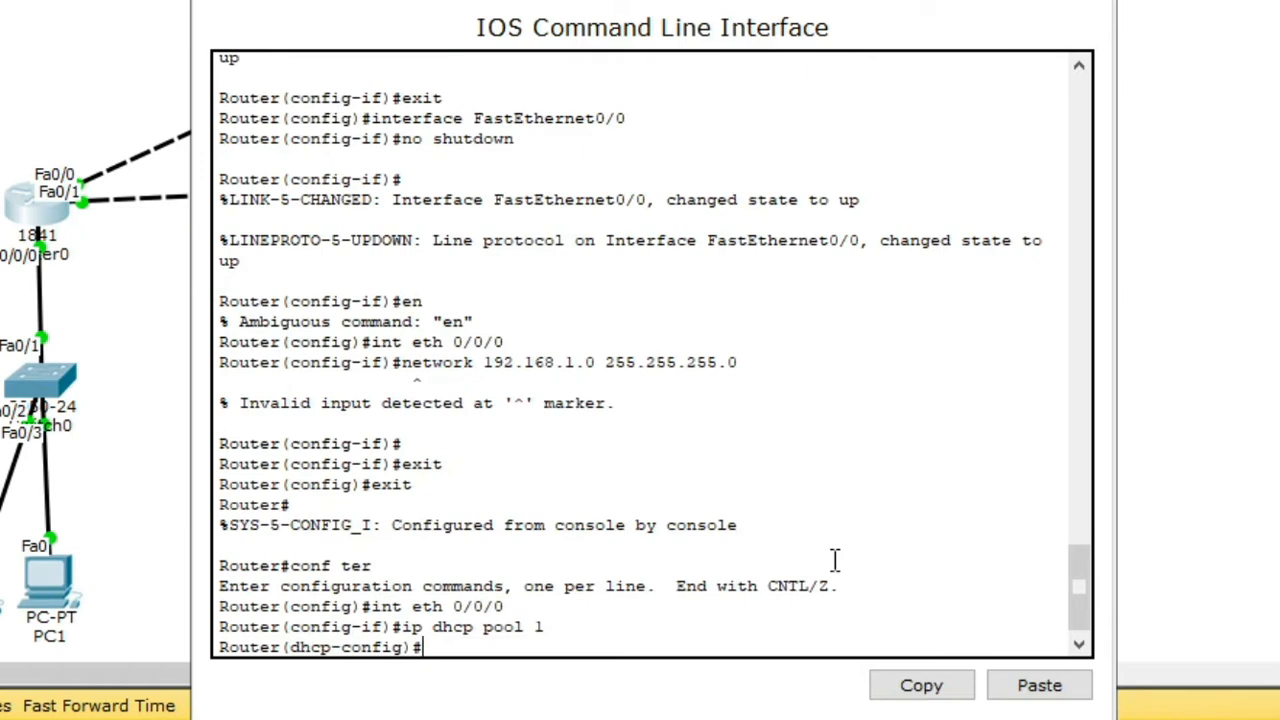
Step: Set DHCP pool 1's network to 192.168.1.0 255.255.255.0
text(networok 192)
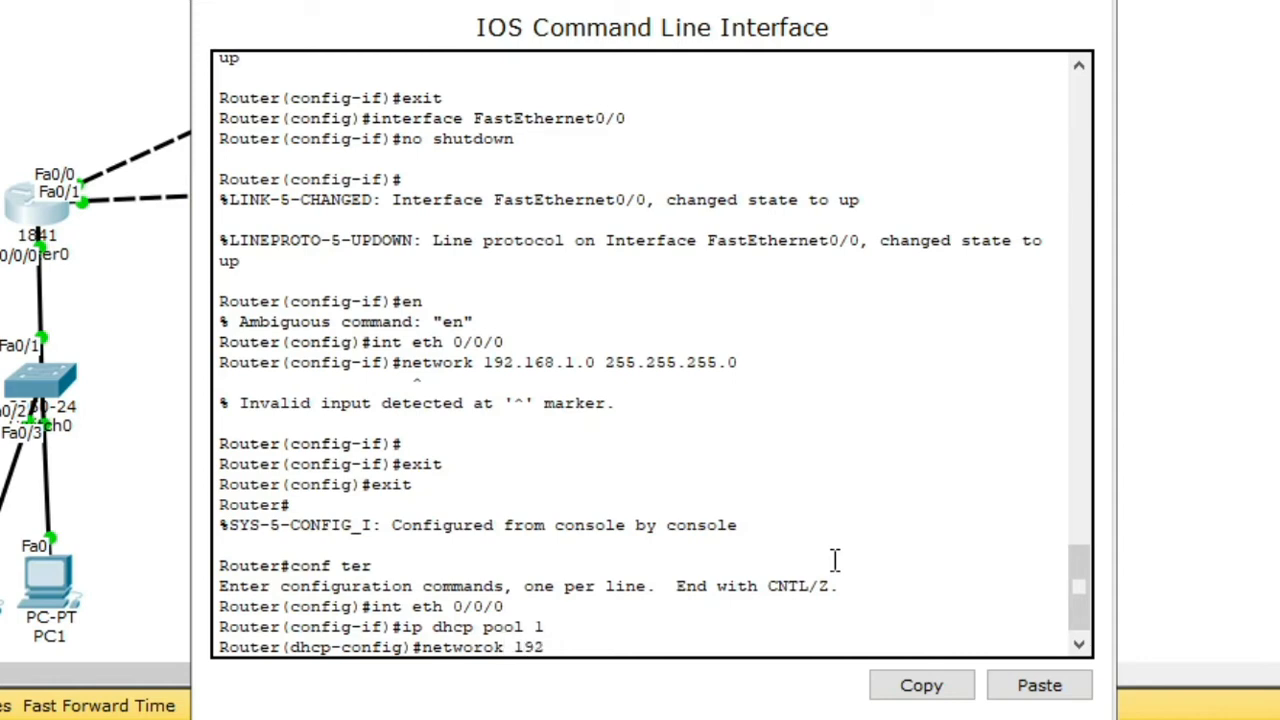
key(BackSpace)
key(BackSpace)
key(BackSpace)
key(BackSpace)
key(BackSpace)
key(BackSpace)
text(k 192.168)
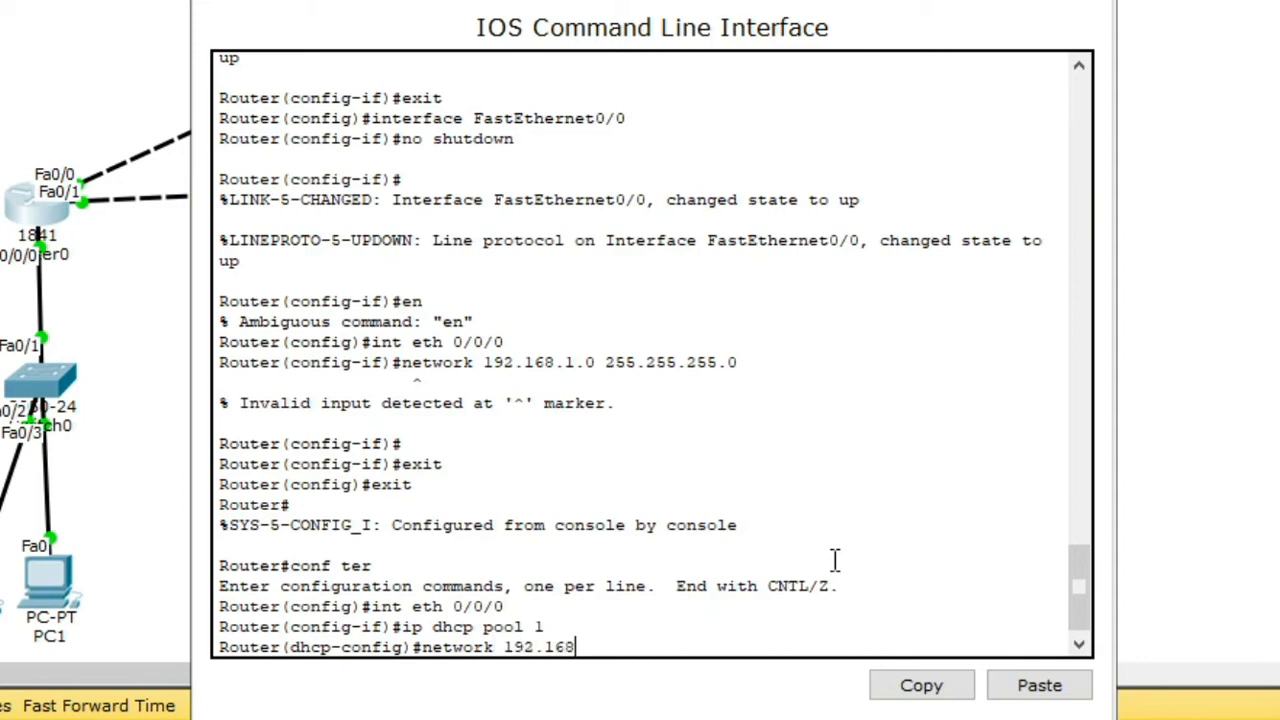
text(.1.0 255.255.)
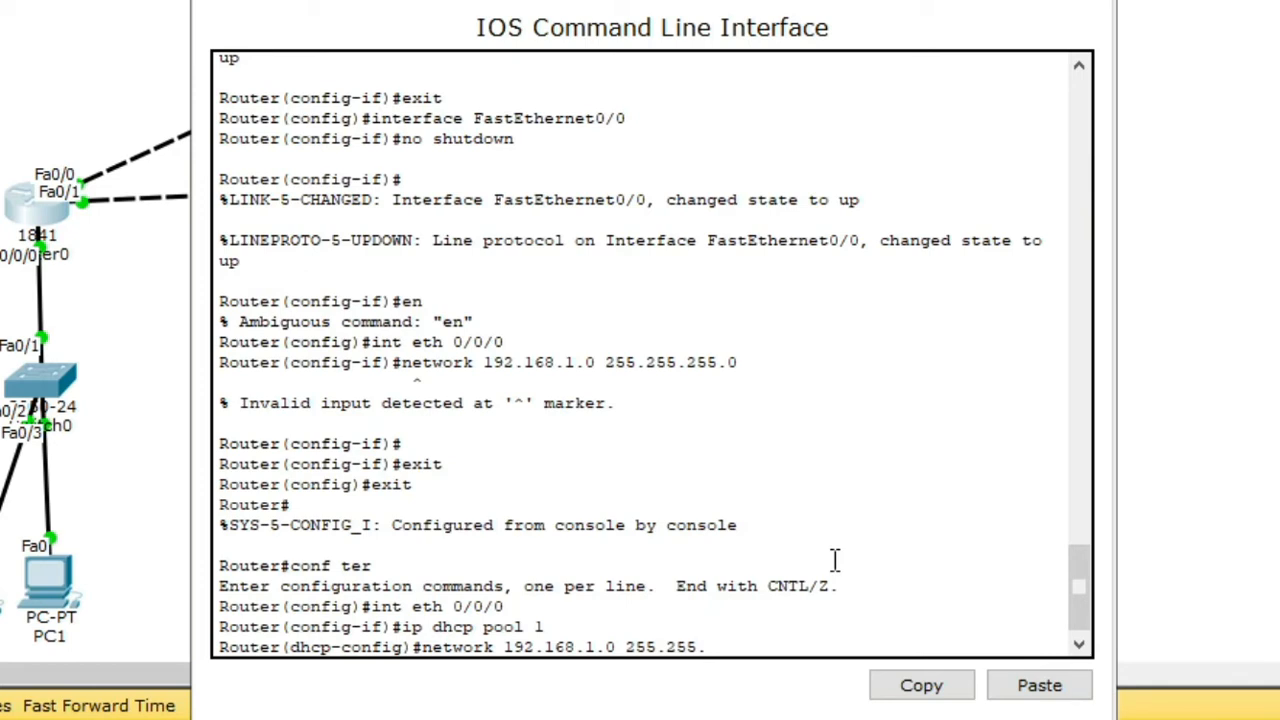
text(255.0)
key(Return)
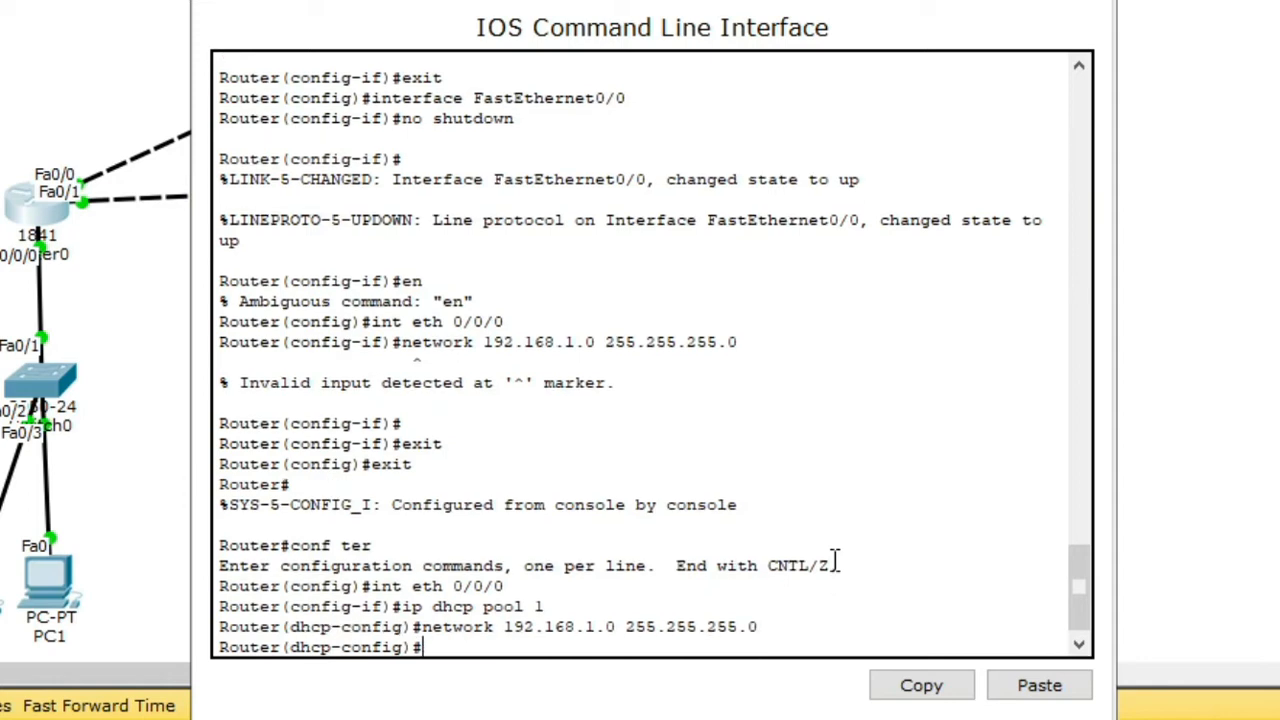
Step: Give DHCP pool 1 default-router 192.168.1.1 and dns-server 8.8.8.8
text(default-router)
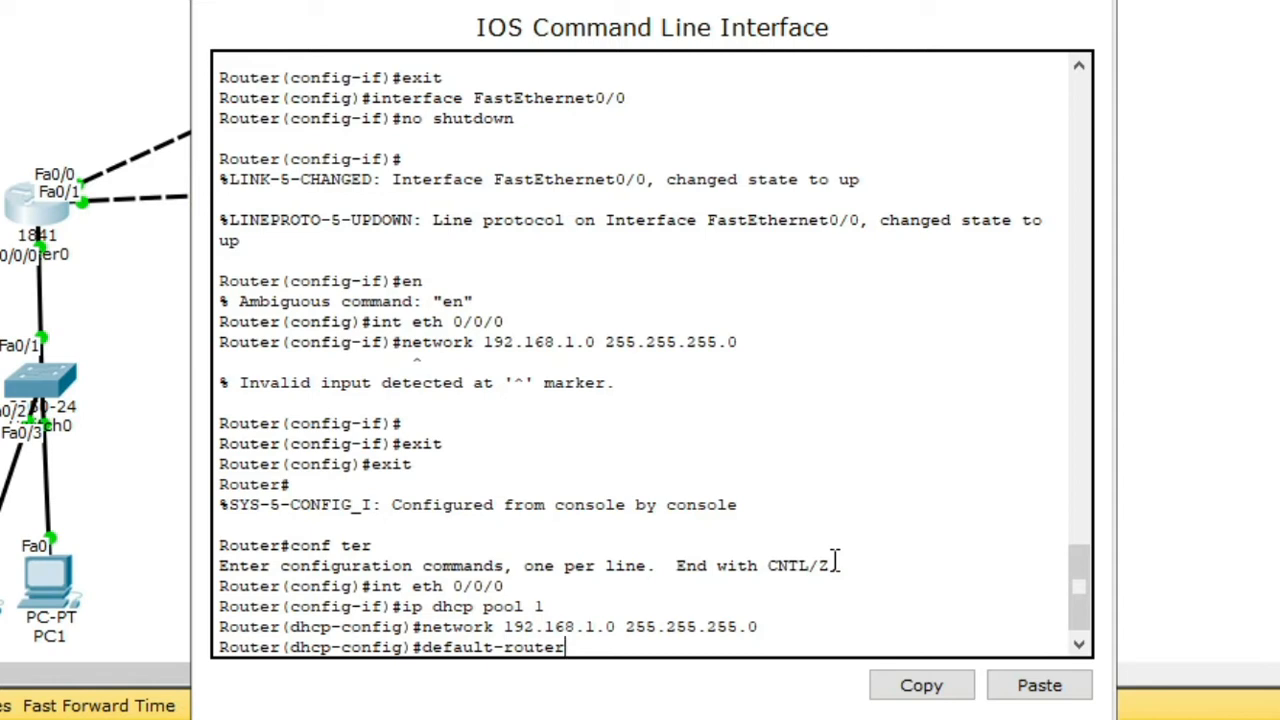
text(192.168.1)
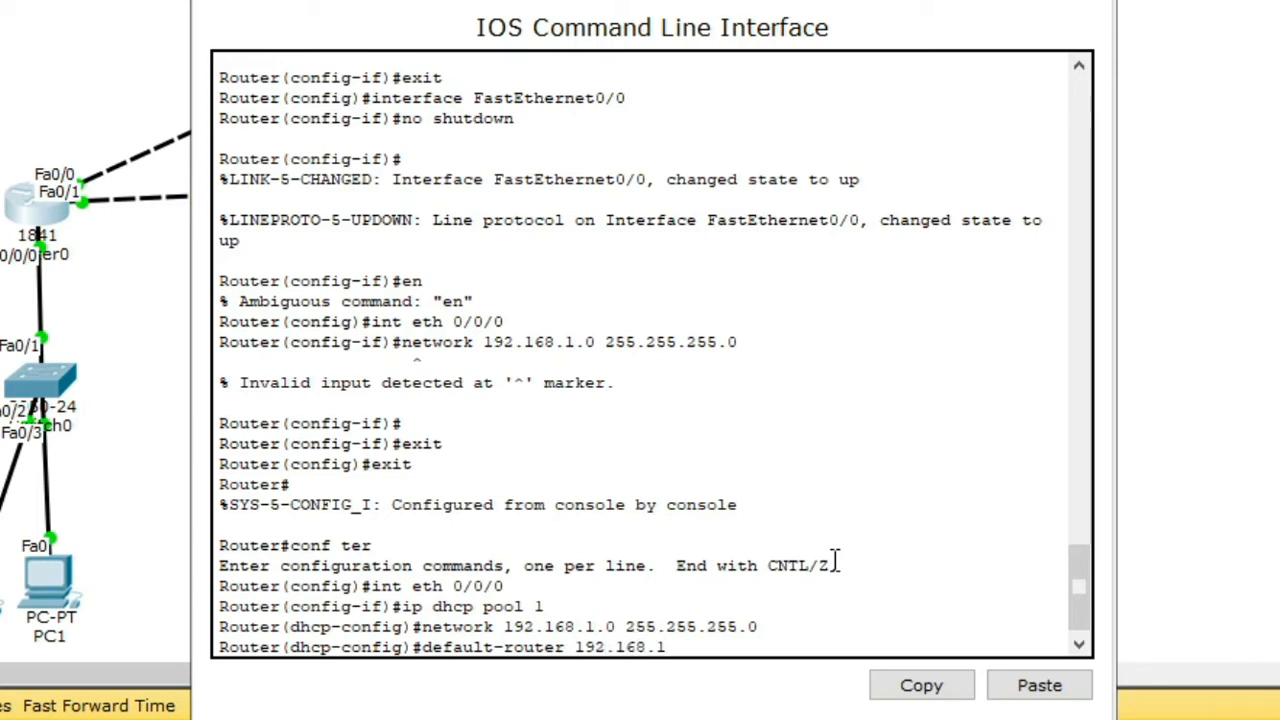
text(.1)
key(Return)
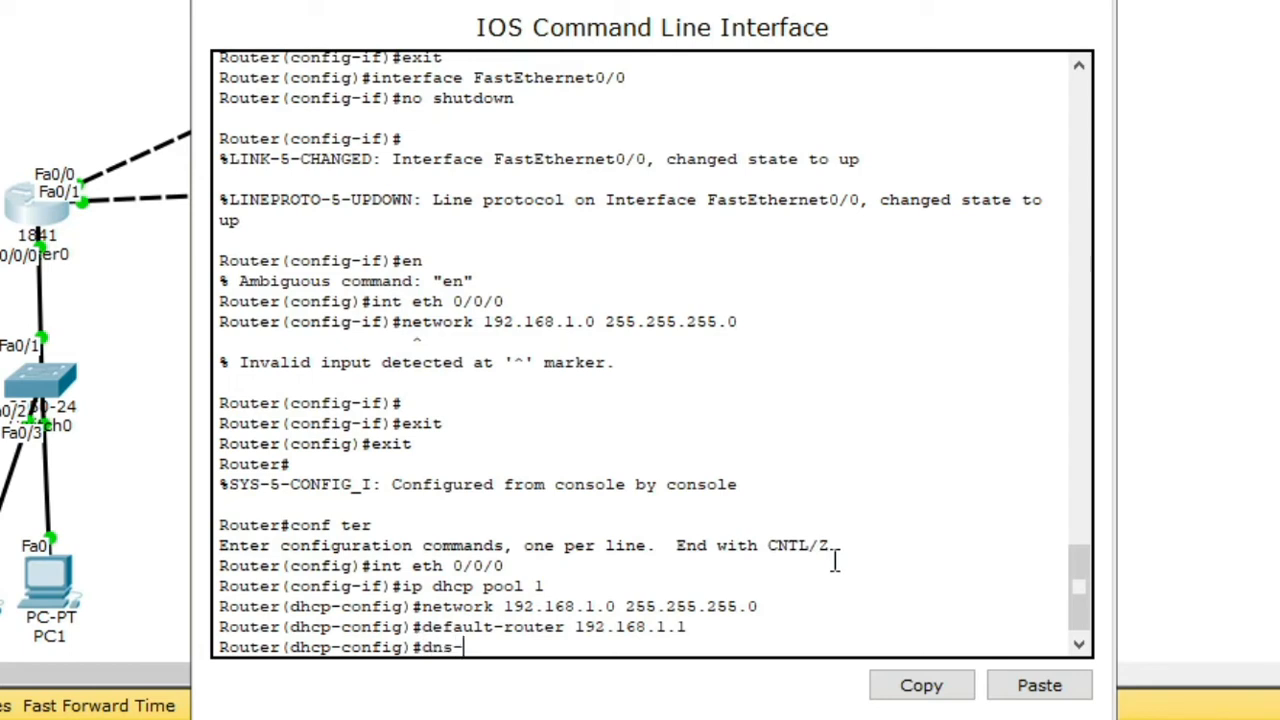
text(dns-server 8.8.8.8)
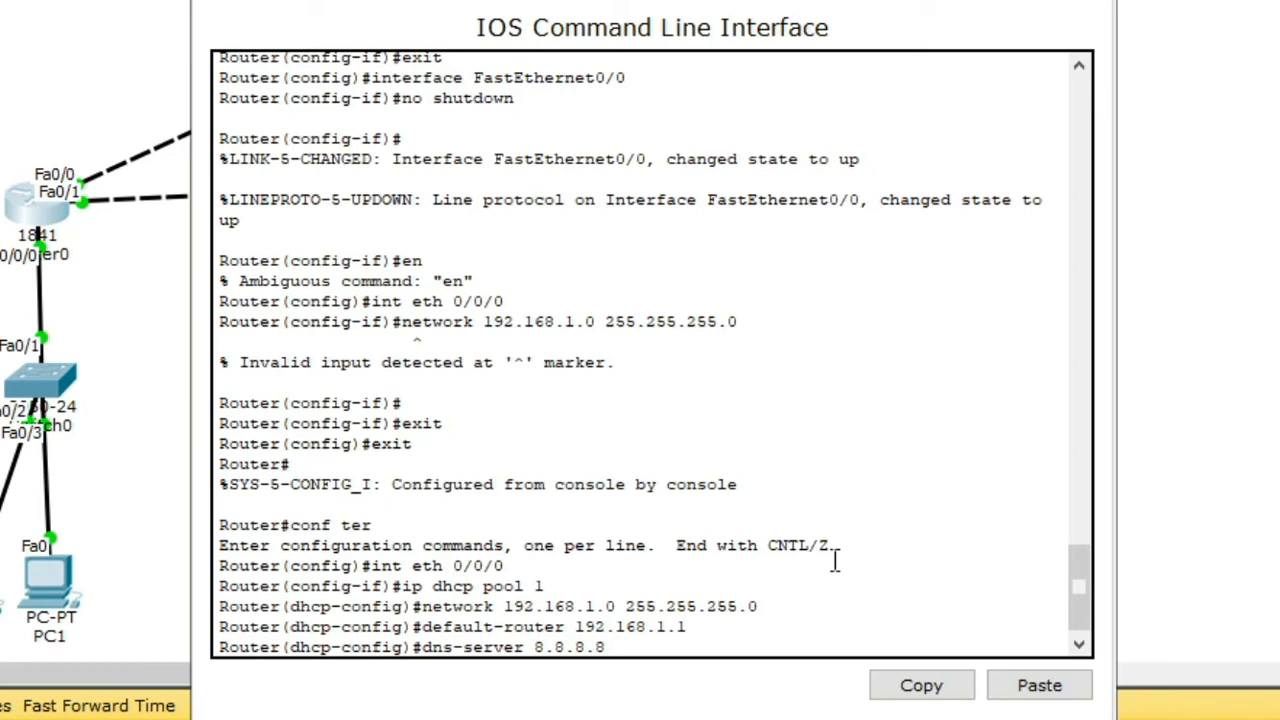
key(Return)
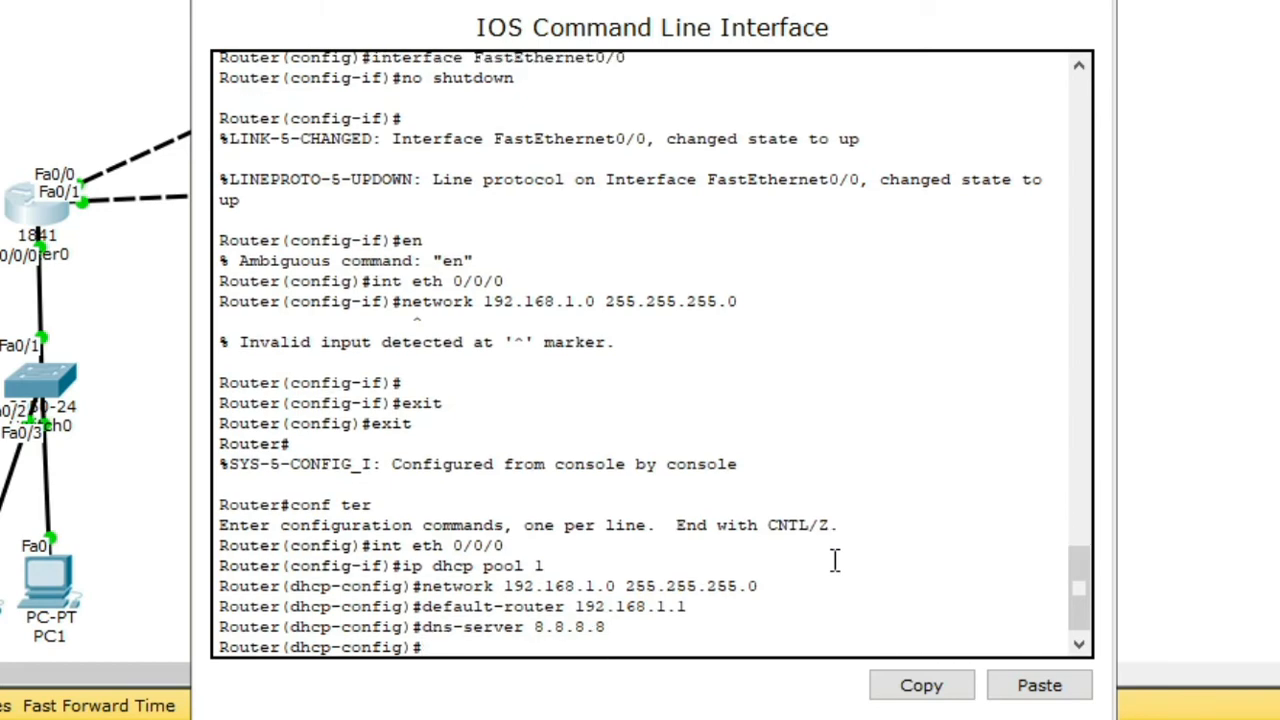
Step: Exit back to Router# and try to save the configuration with a write command
text(exit)
key(Return)
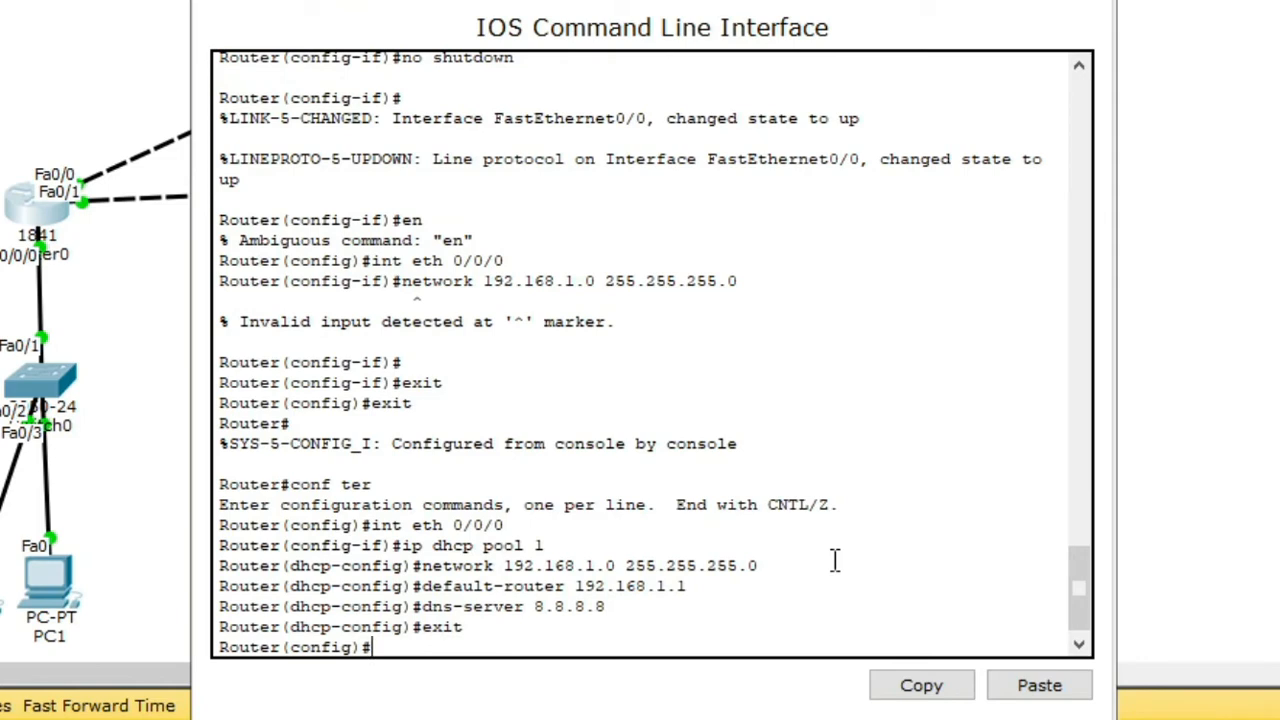
text(exit)
key(Return)
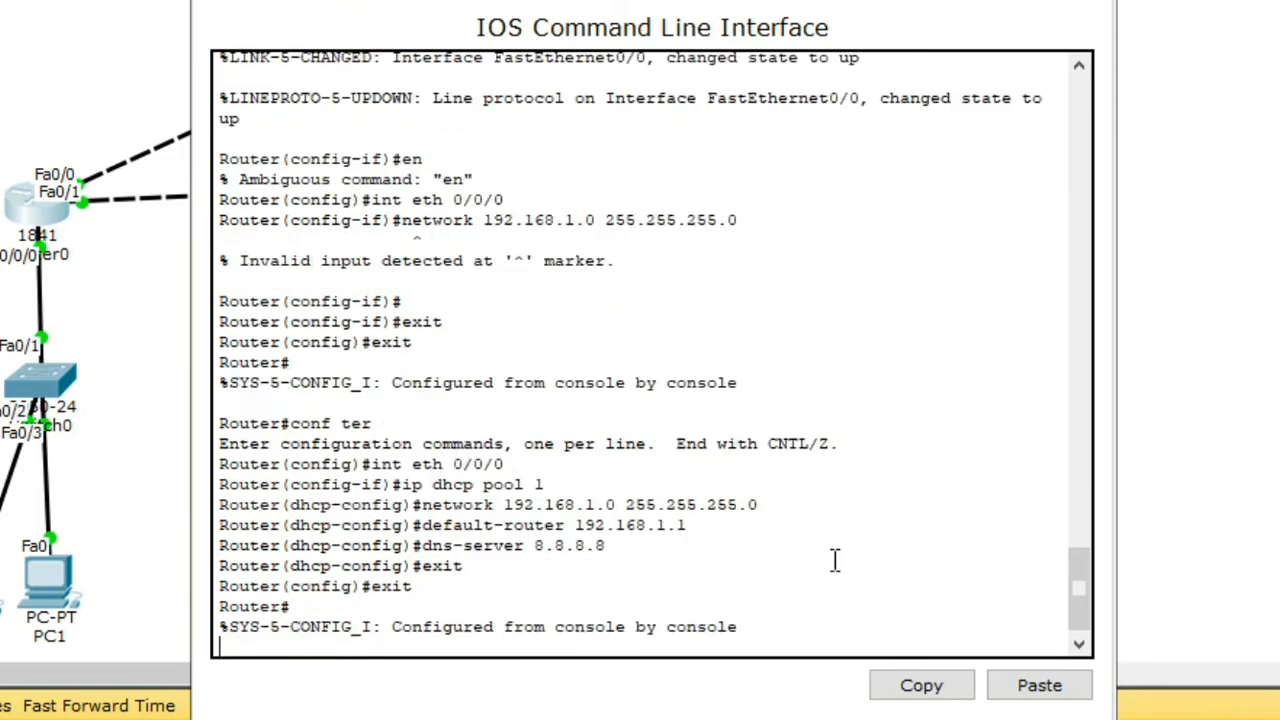
key(Return)
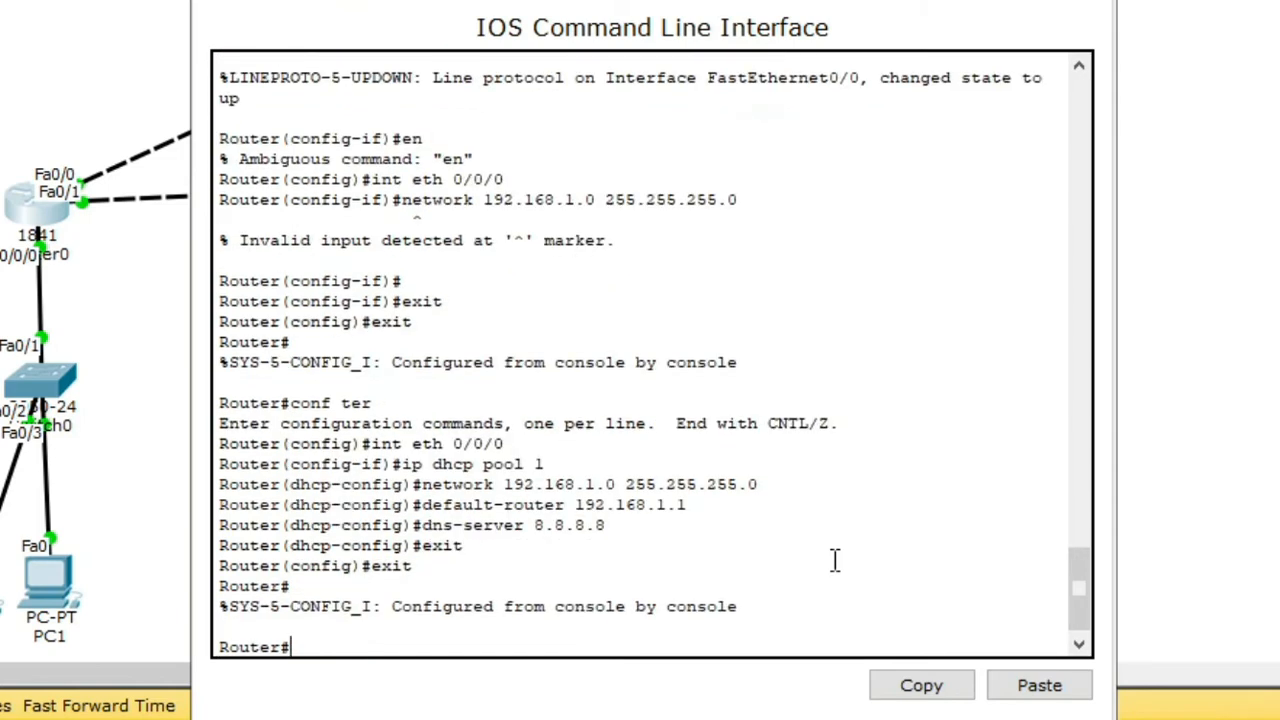
text(writer)
key(Return)
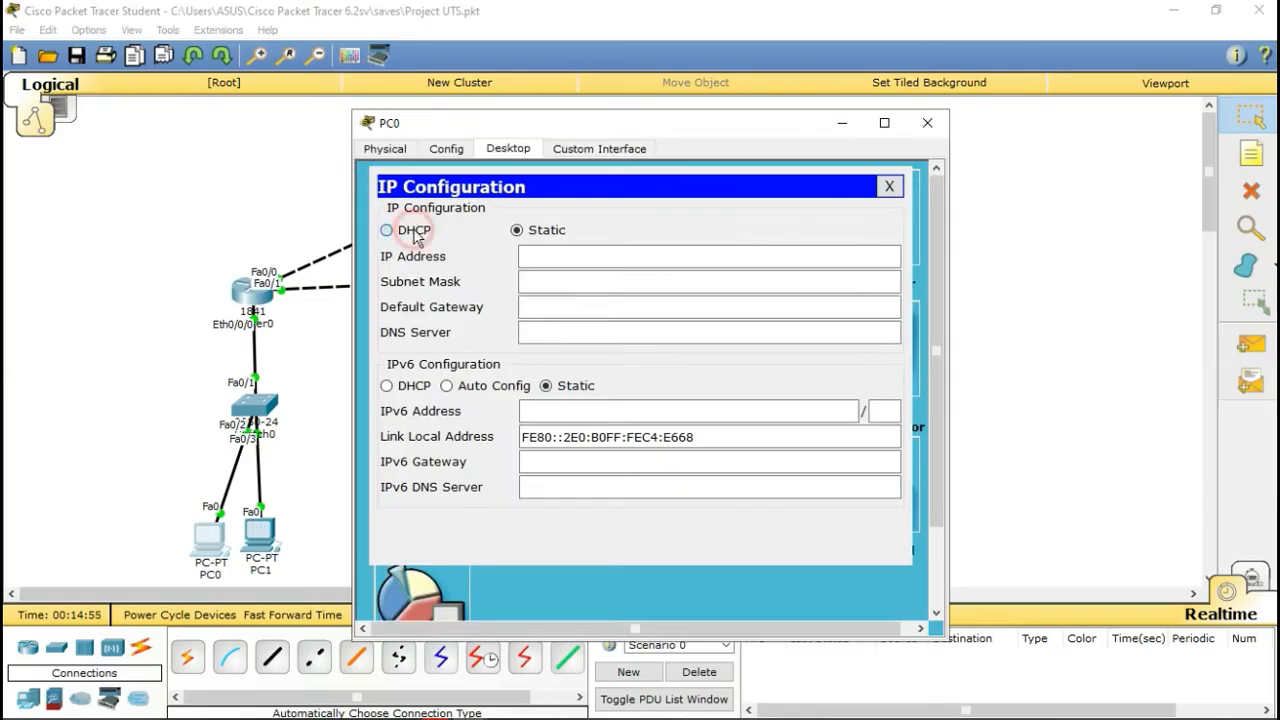
Step: Switch PC0 to DHCP, then create DHCP pool 2 on Router1's Ethernet 0/0/0
click(416, 231)
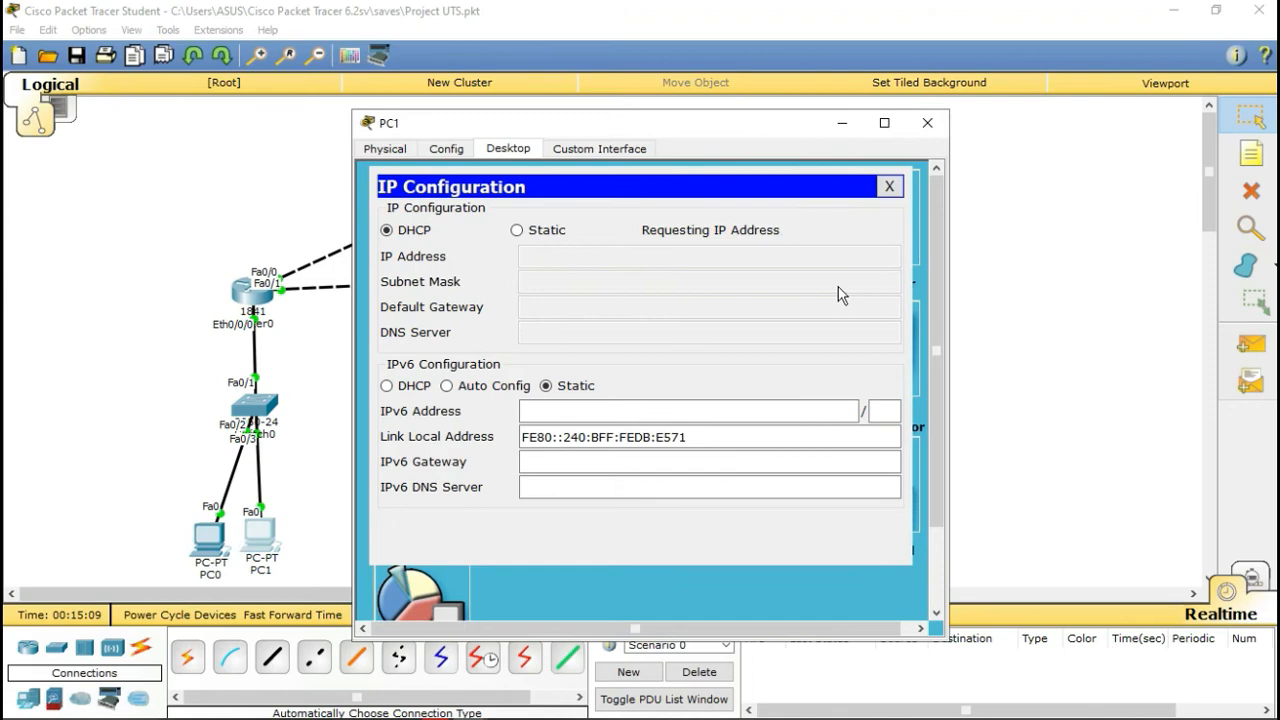
click(889, 186)
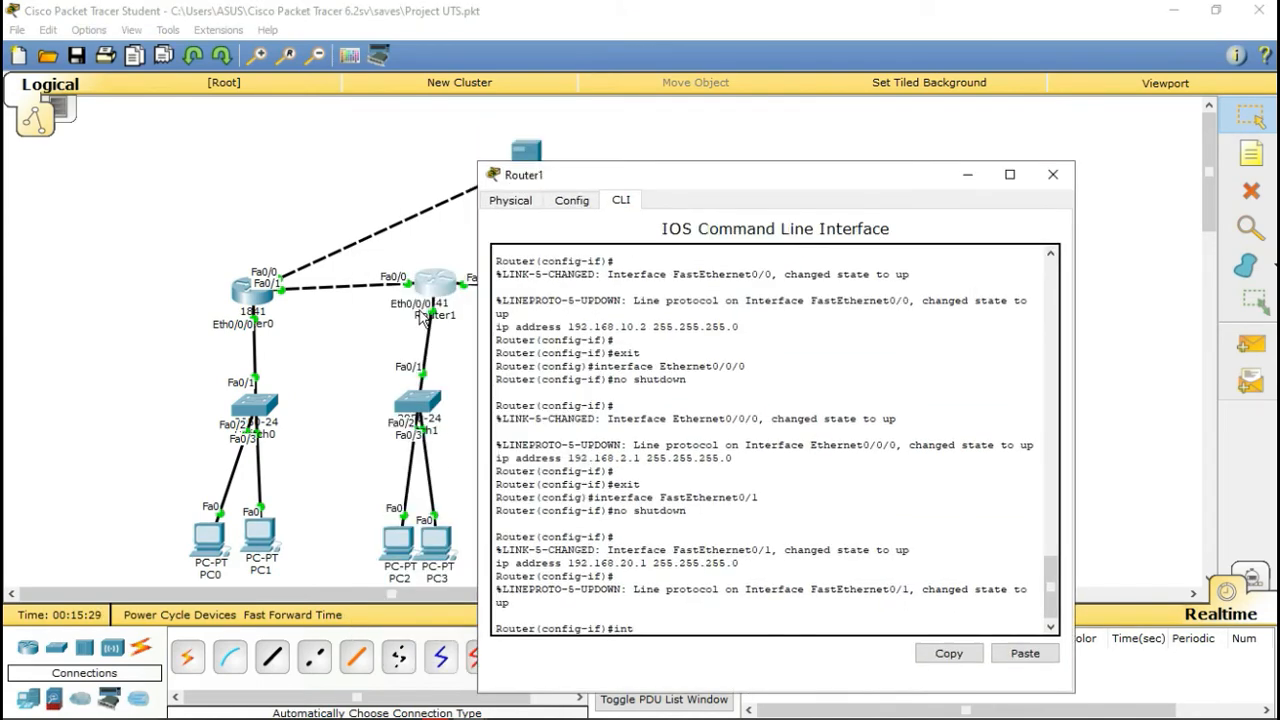
text(eth 0/0/0)
key(Return)
text(ip dhcp pool 2)
key(Return)
Step: Give pool 2 network 192.168.2.0/24, gateway 192.168.2.1 and DNS 8.8.8.8, then close Router1
text(network 192.)
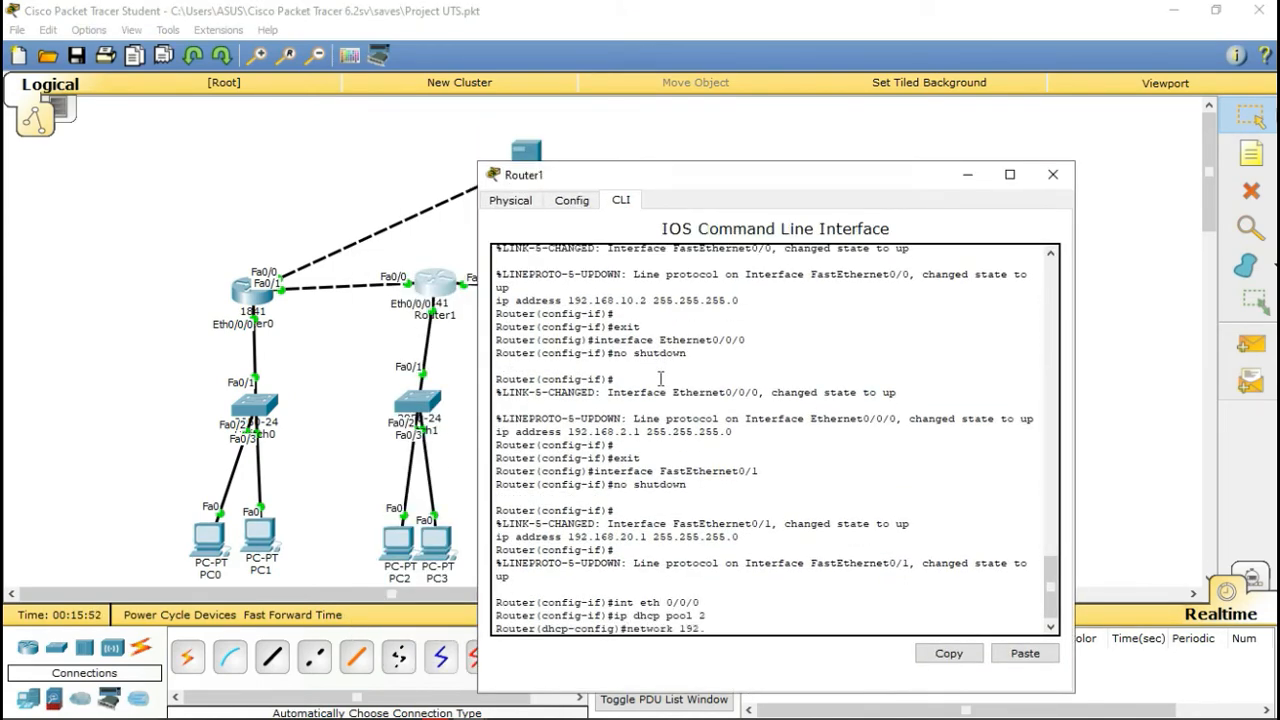
text(168.2.0 255.255.255.0)
key(Return)
text(default-router 192.168.2.1)
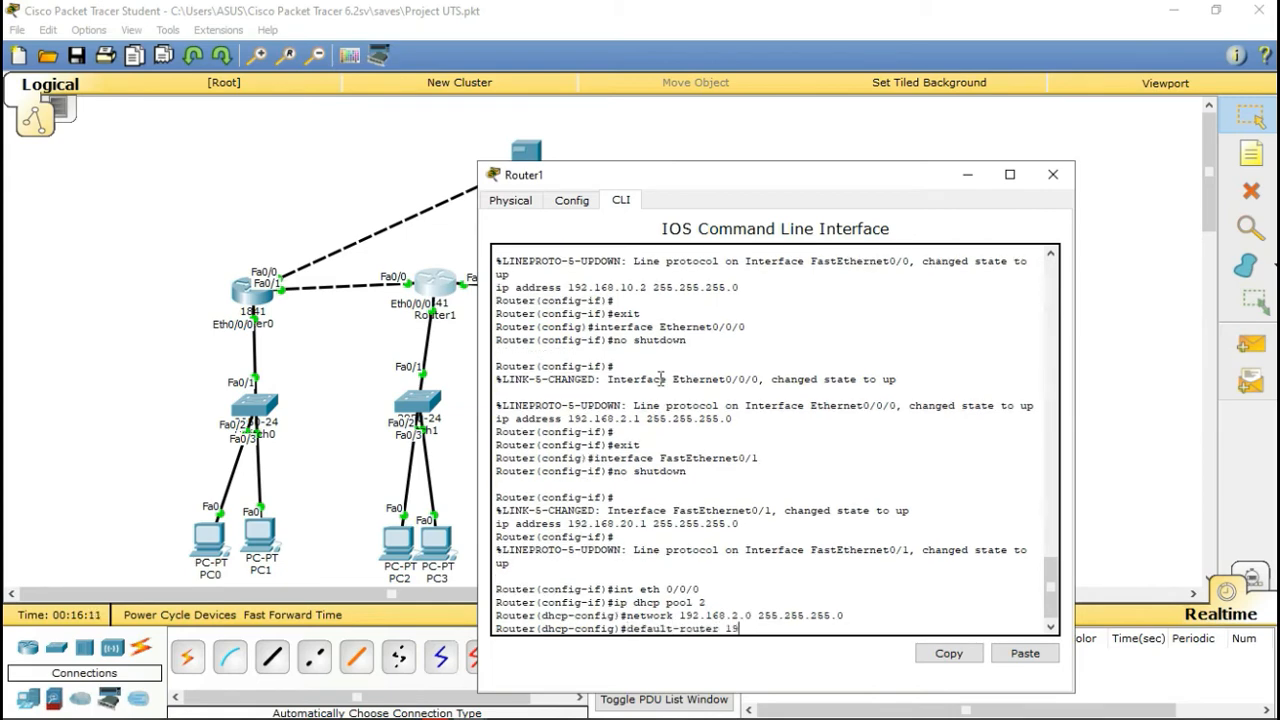
key(Return)
text(dns-server 8.8.8.8)
key(Return)
text(end)
key(Return)
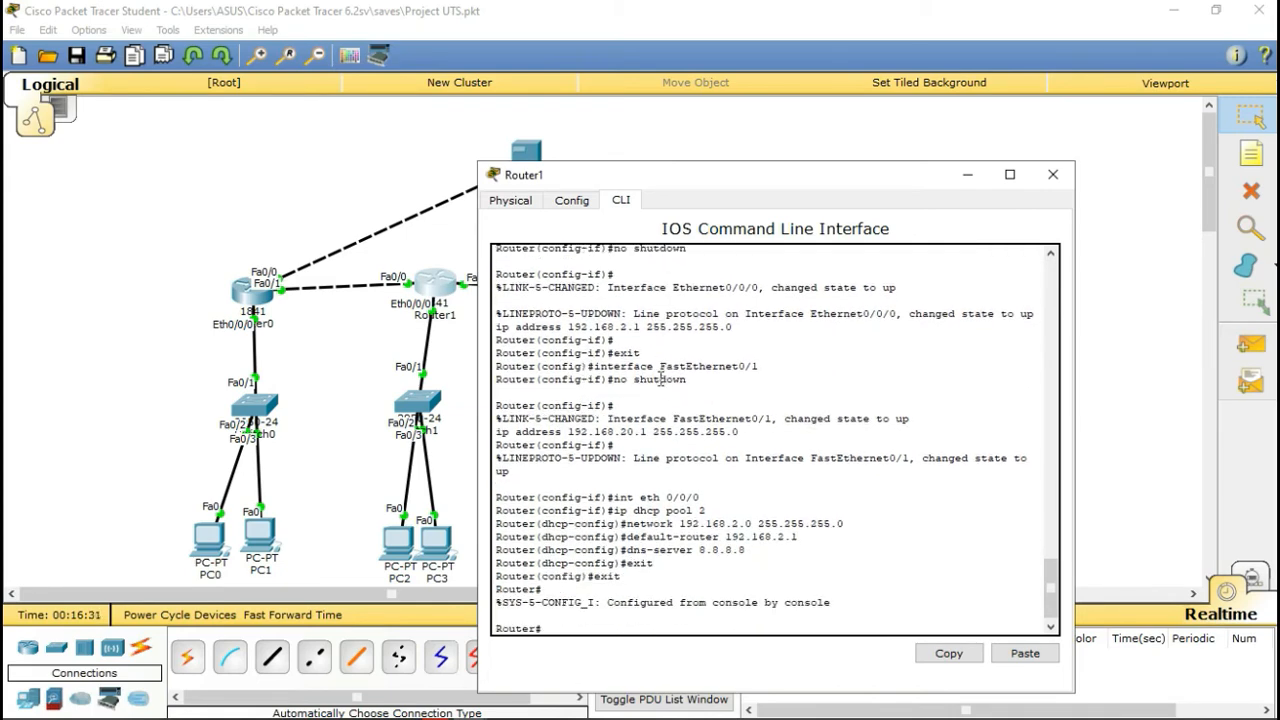
click(1053, 174)
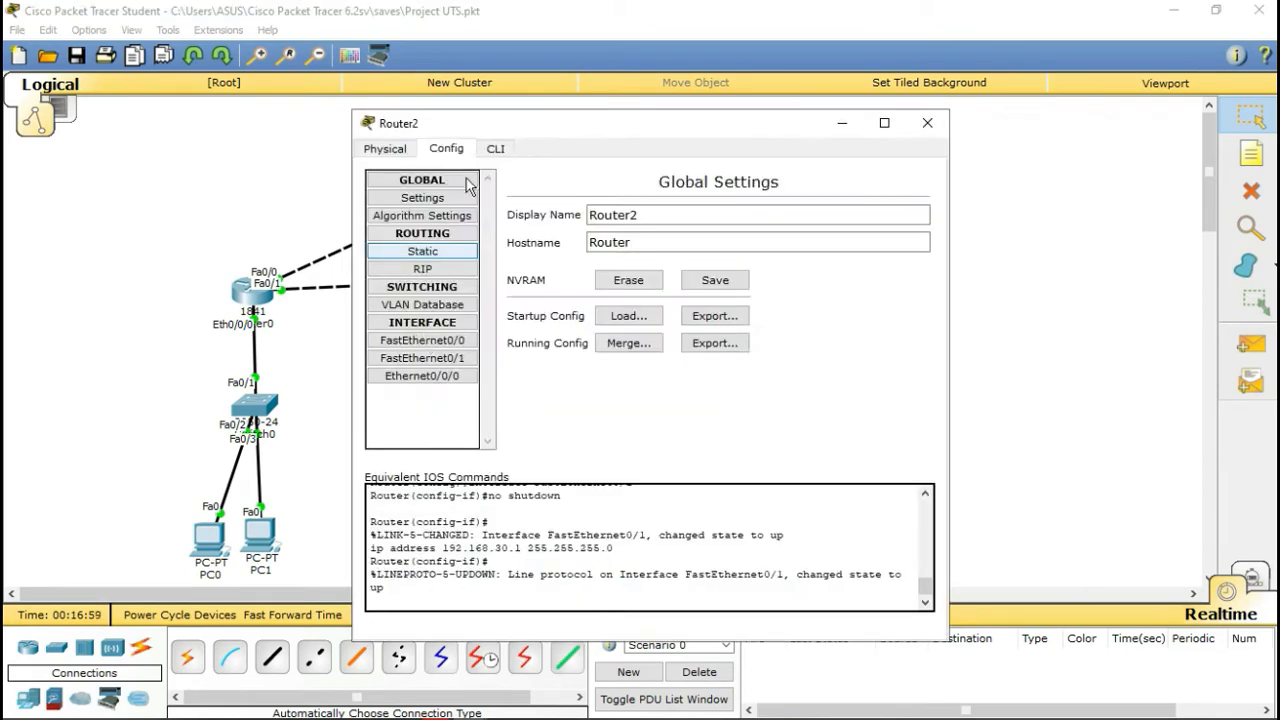
Step: On Router2, create DHCP pool 3 with network 192.168.3.0/24
click(495, 148)
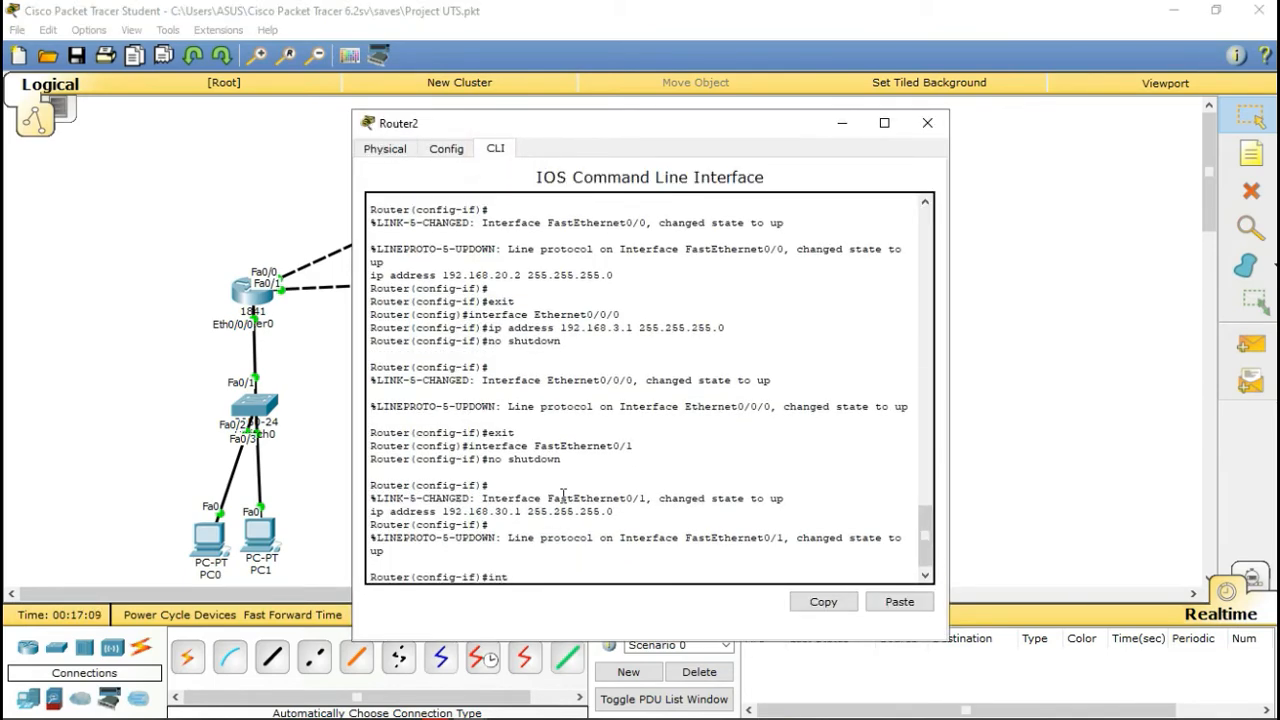
drag(620, 125, 888, 100)
text(eth 0/0/0)
key(Return)
text(ip dhcp pool)
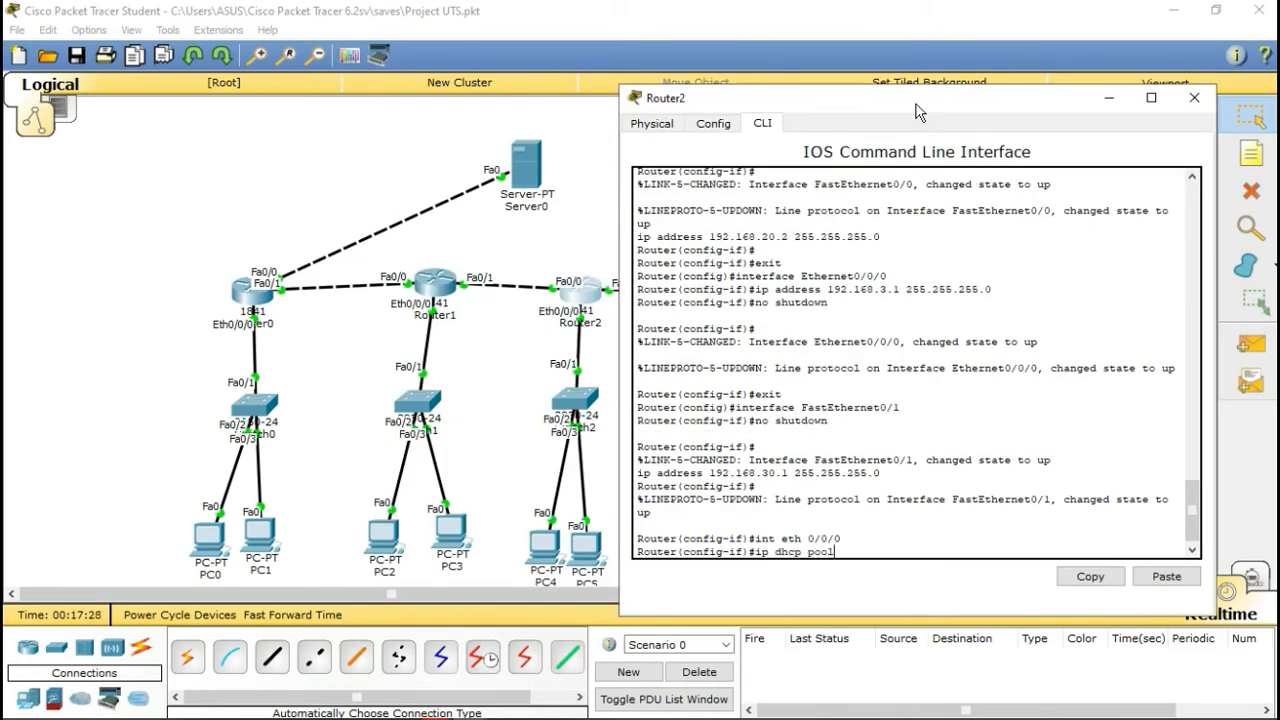
text( 3)
key(Return)
text(network 192.168.3.0 255.255)
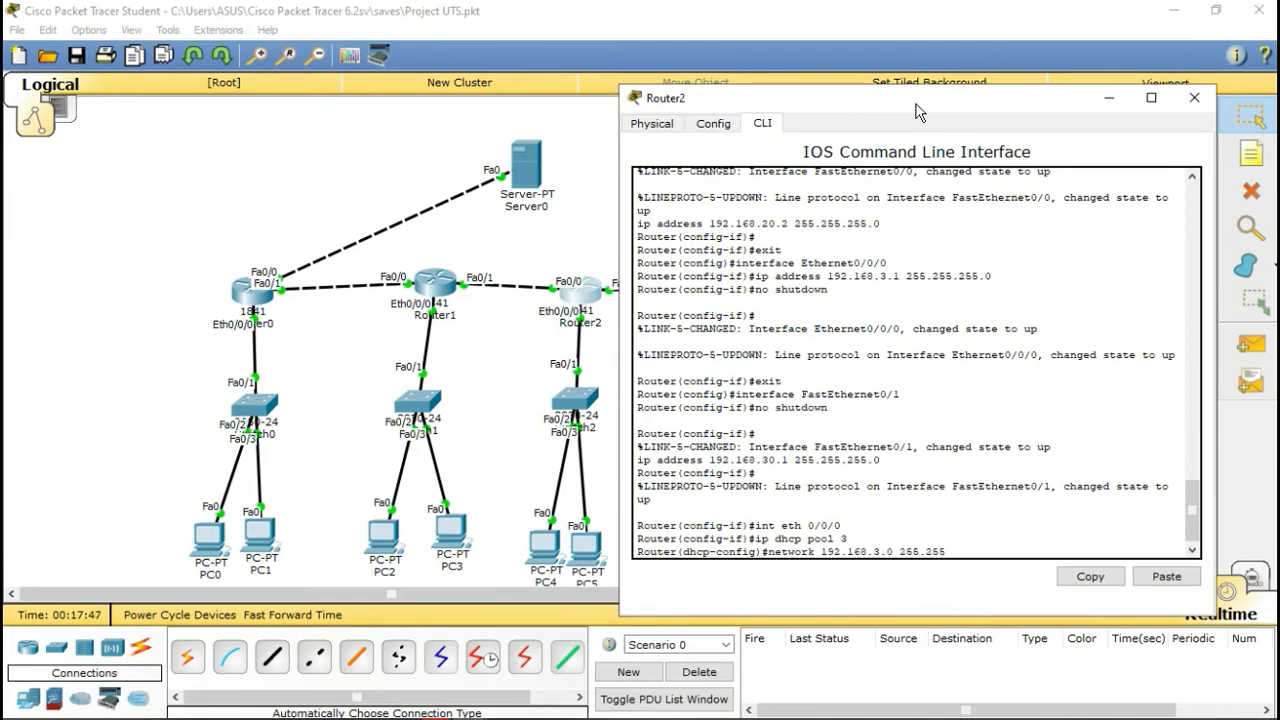
text(.255.0)
key(Return)
Step: Give pool 3 gateway 192.168.3.1 and DNS 8.8.8.8, then close Router2
text(default-router 192.168.3.1)
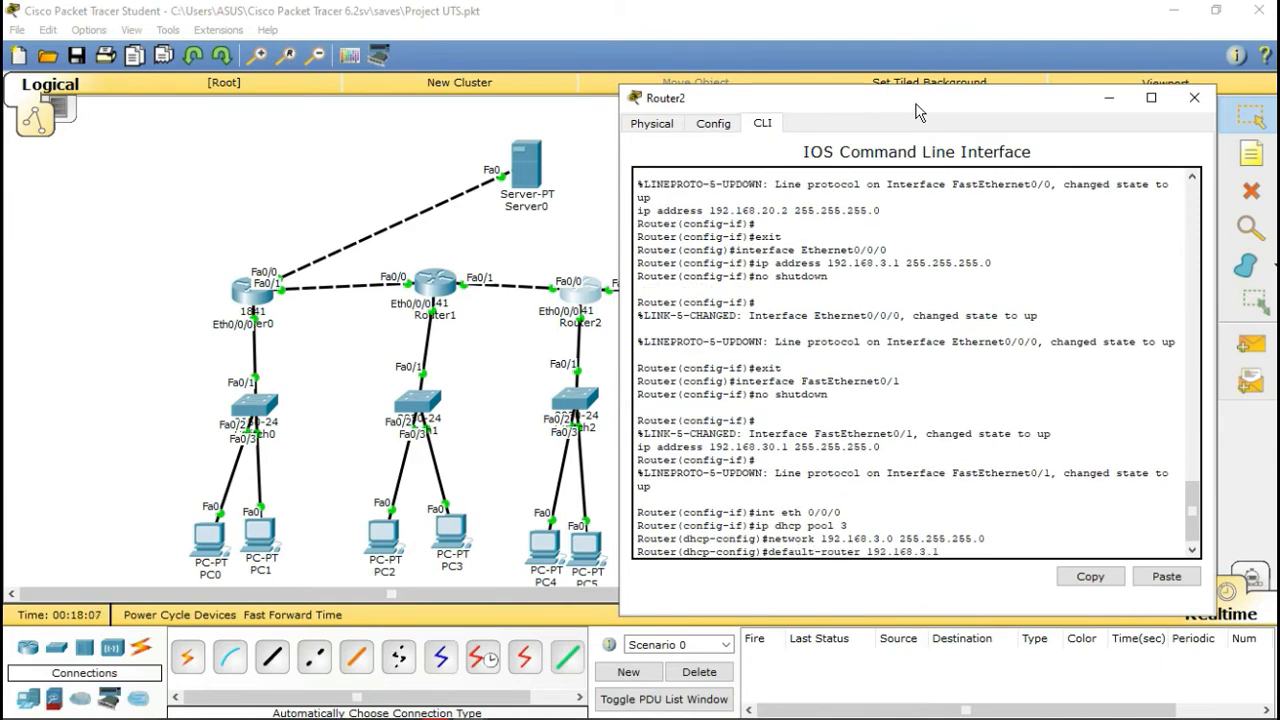
key(Return)
text(dns-server 8.8.8.8)
key(Return)
text(exit)
key(Return)
text(exit)
key(Return)
click(1192, 101)
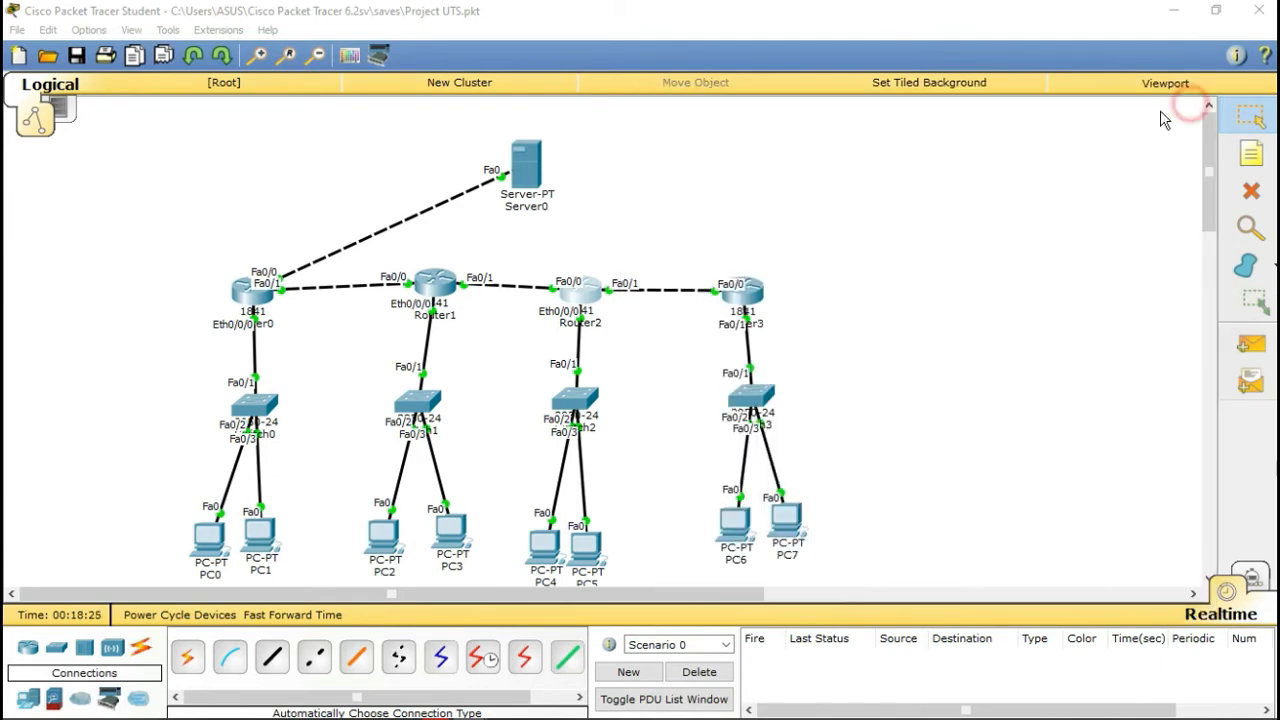
Step: Switch PC4 and PC5 to DHCP, with PC5 receiving 192.168.3.3
click(544, 545)
click(516, 147)
click(420, 232)
click(405, 231)
click(927, 123)
click(741, 293)
click(927, 123)
click(583, 552)
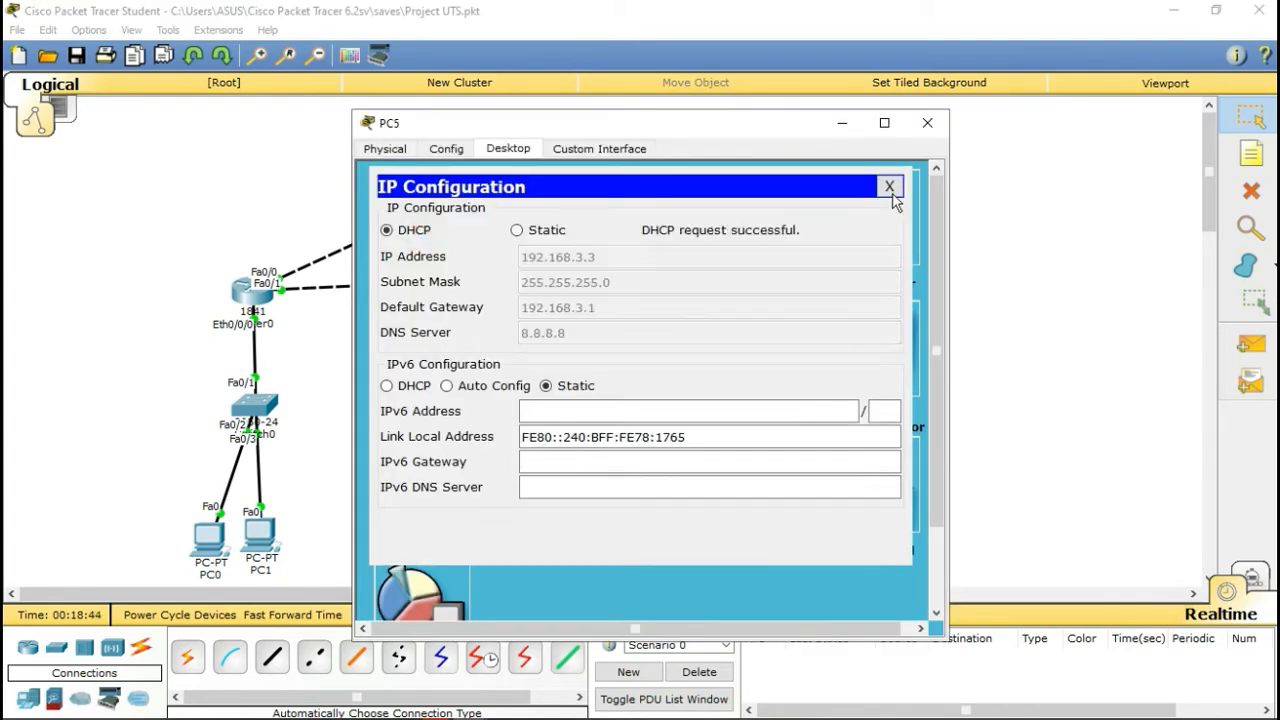
click(927, 123)
click(250, 290)
click(495, 148)
Step: On Router3, enter global configuration, select fa 0/1 and create DHCP pool 4
text(en)
key(Return)
text(conf ter)
key(Return)
text(int)
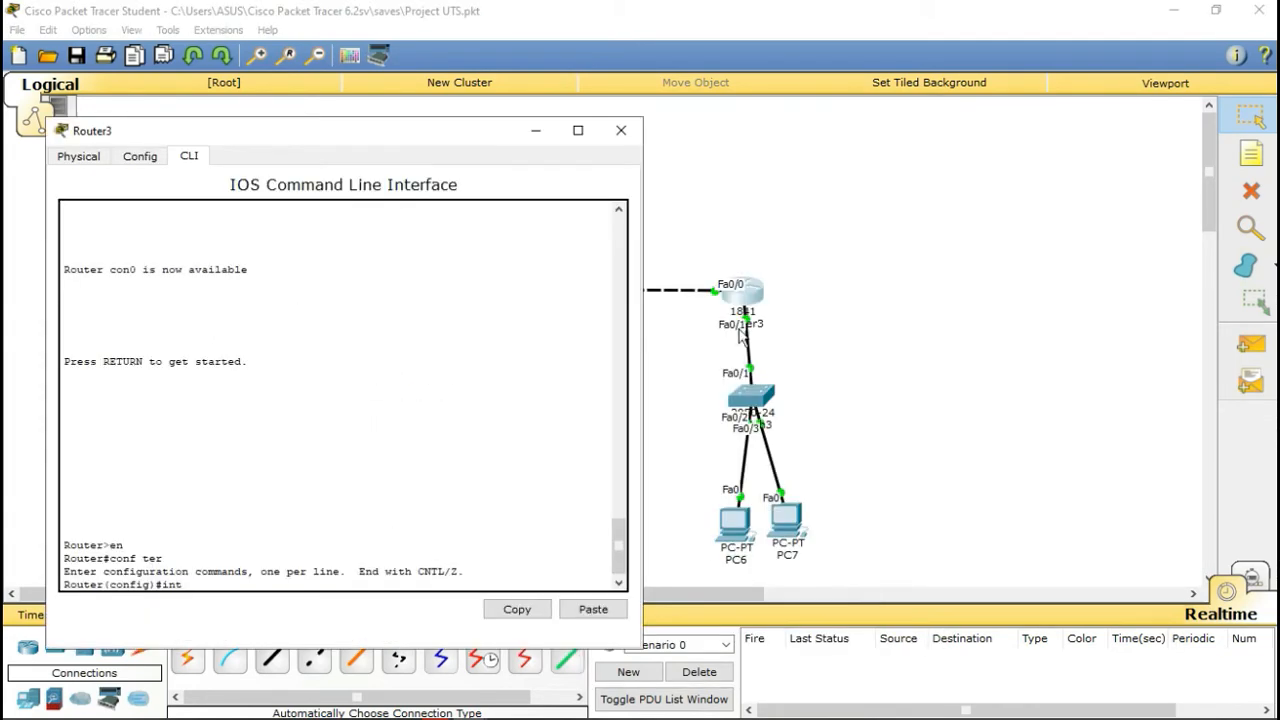
text(fa 0/1)
key(Return)
text(ip dhcp pool 4)
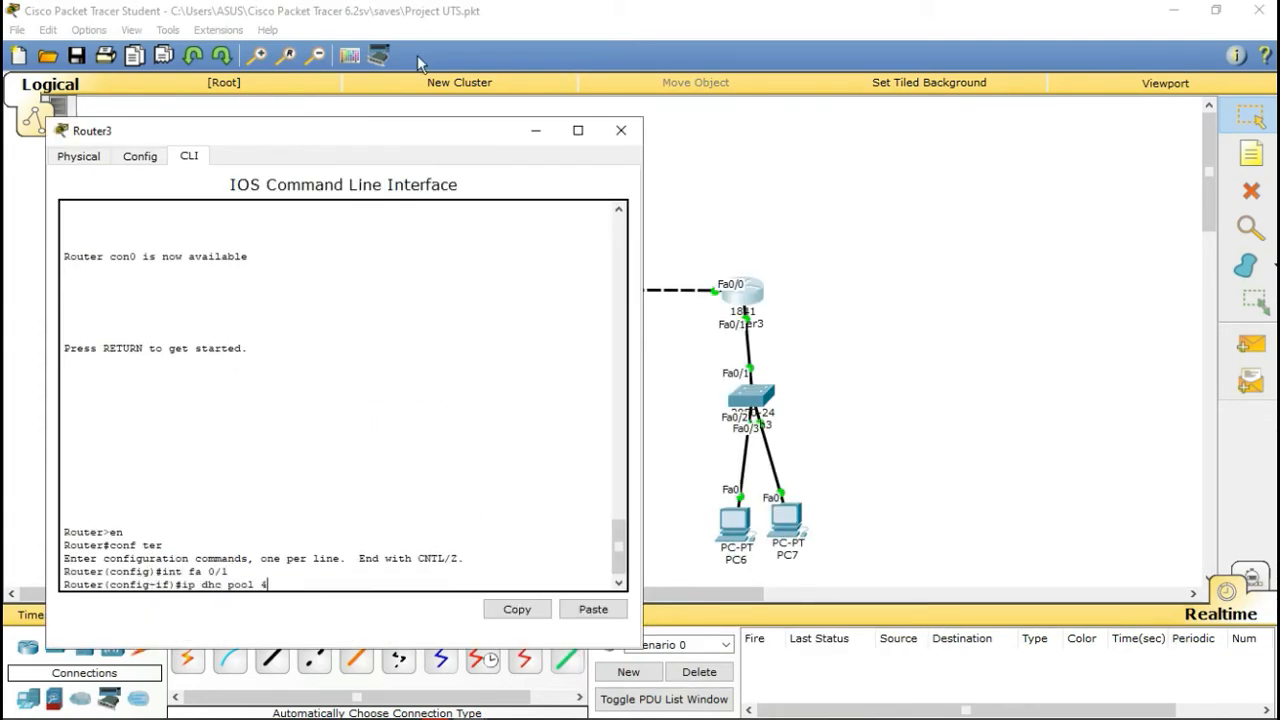
text(p)
key(Left)
key(Left)
key(Left)
key(Left)
key(Left)
key(Left)
key(Left)
key(Left)
text(p)
Step: Give pool 4 network 192.168.4.0/24, gateway 192.168.4.1 and DNS 192.168.4.1, then close Router3
key(Return)
text(network 192.168.4.0 255.255.255.0)
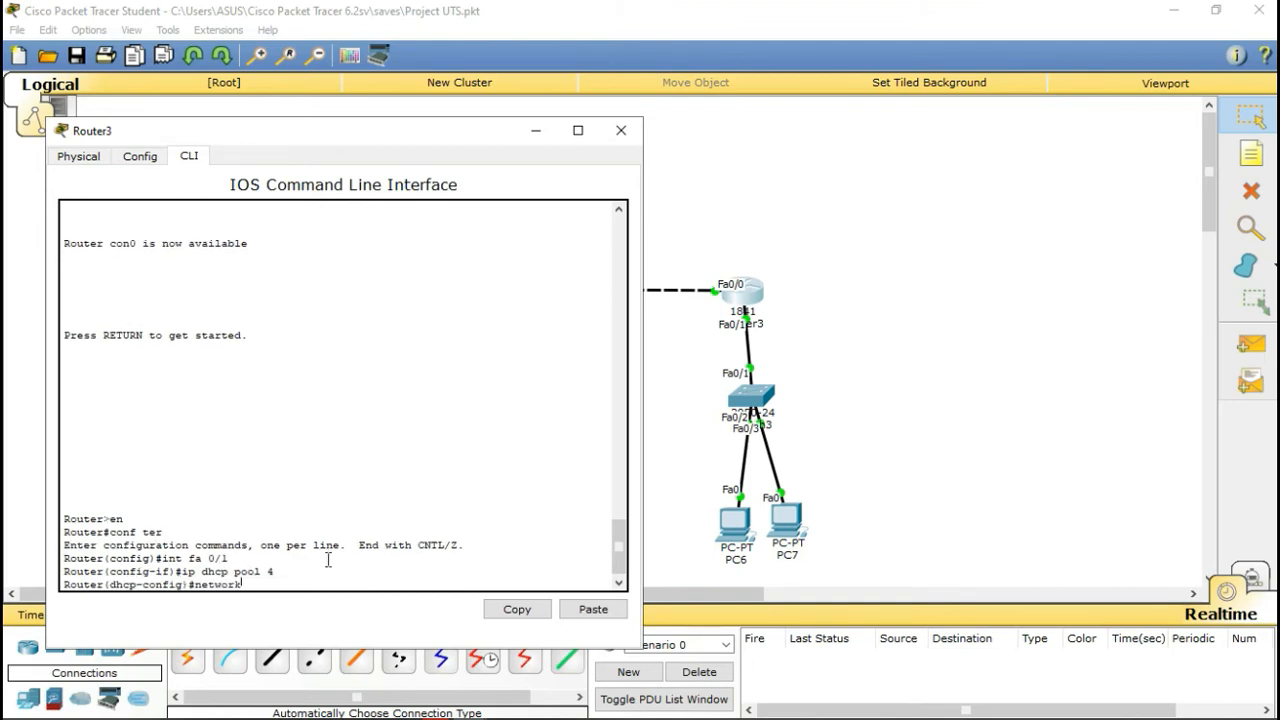
key(Return)
text(default-route)
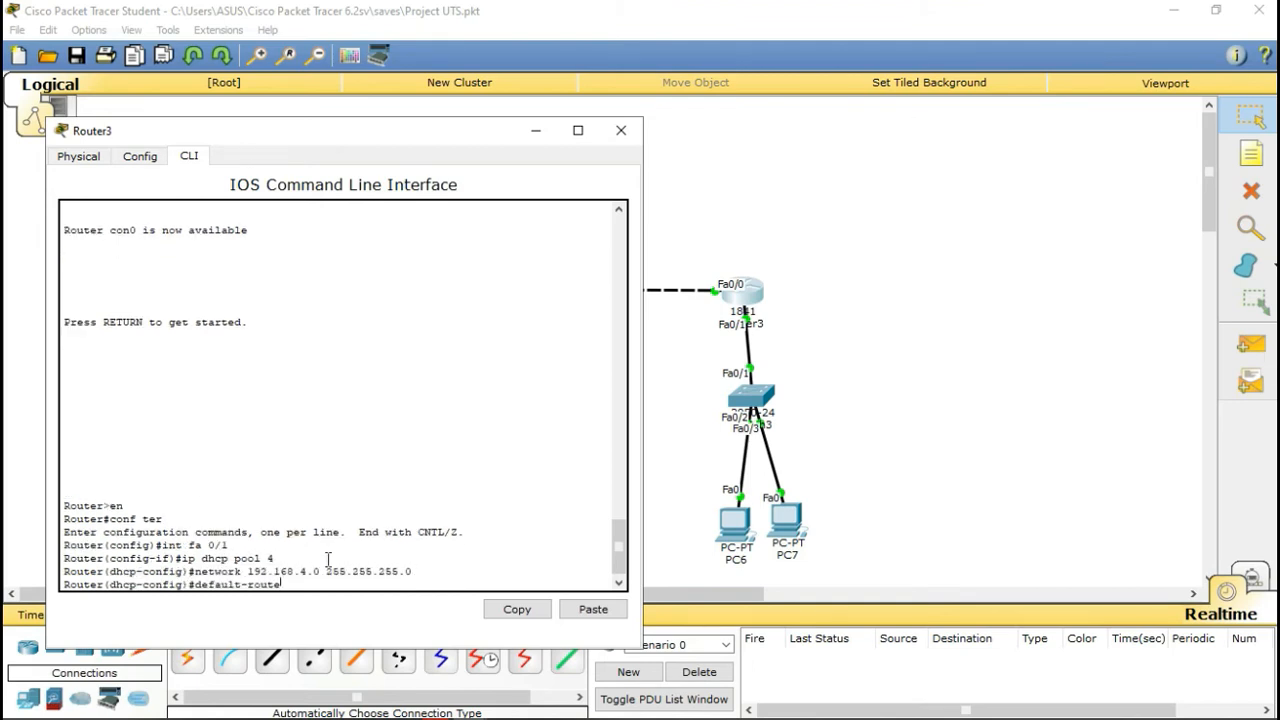
text(r 192.168.4.1)
key(Return)
text(dns-server)
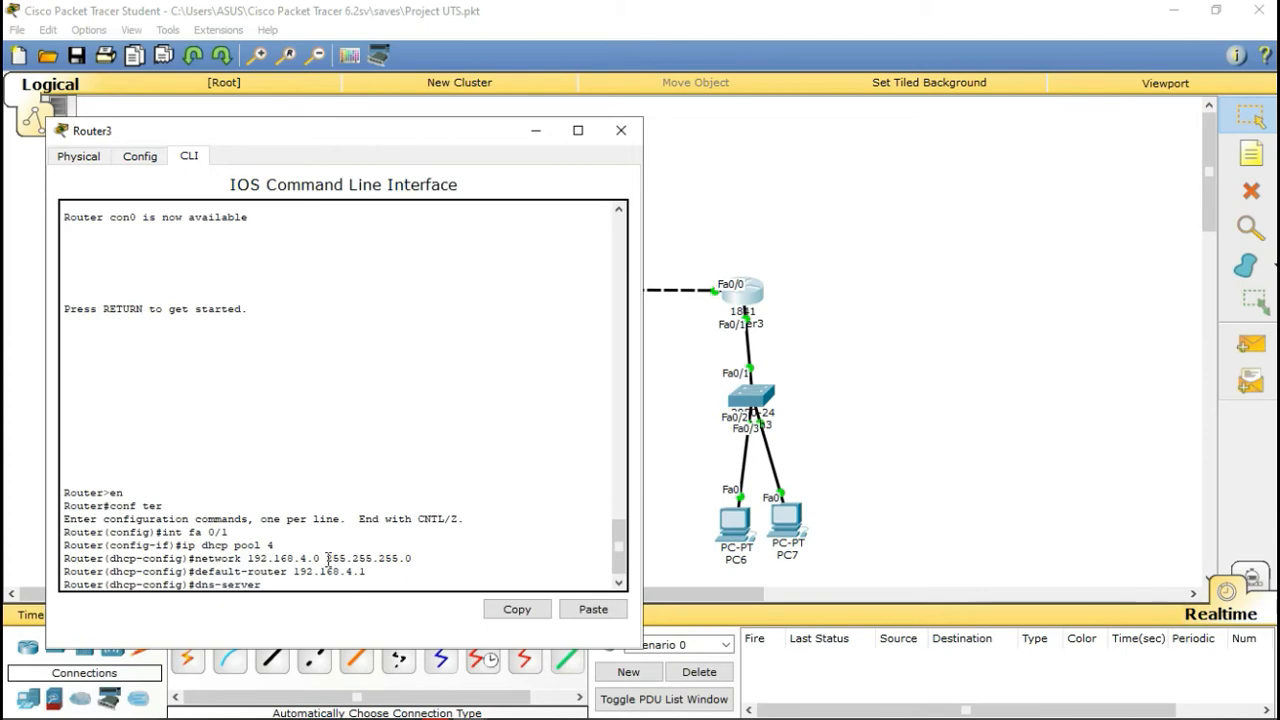
text( 192.168.4.1)
key(Return)
text(end)
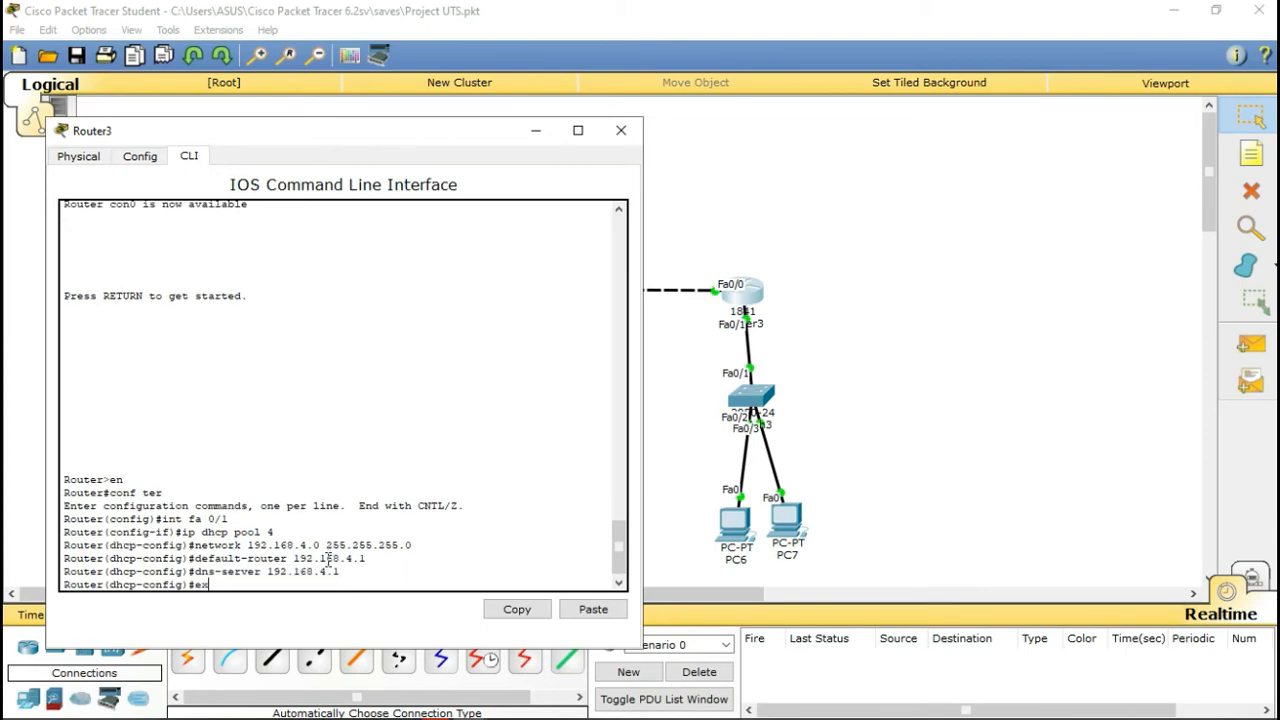
key(Return)
click(620, 130)
Step: Switch PC6 and PC7 to DHCP addressing
click(735, 524)
click(506, 149)
click(430, 222)
click(388, 230)
click(927, 125)
click(787, 520)
click(506, 149)
click(430, 222)
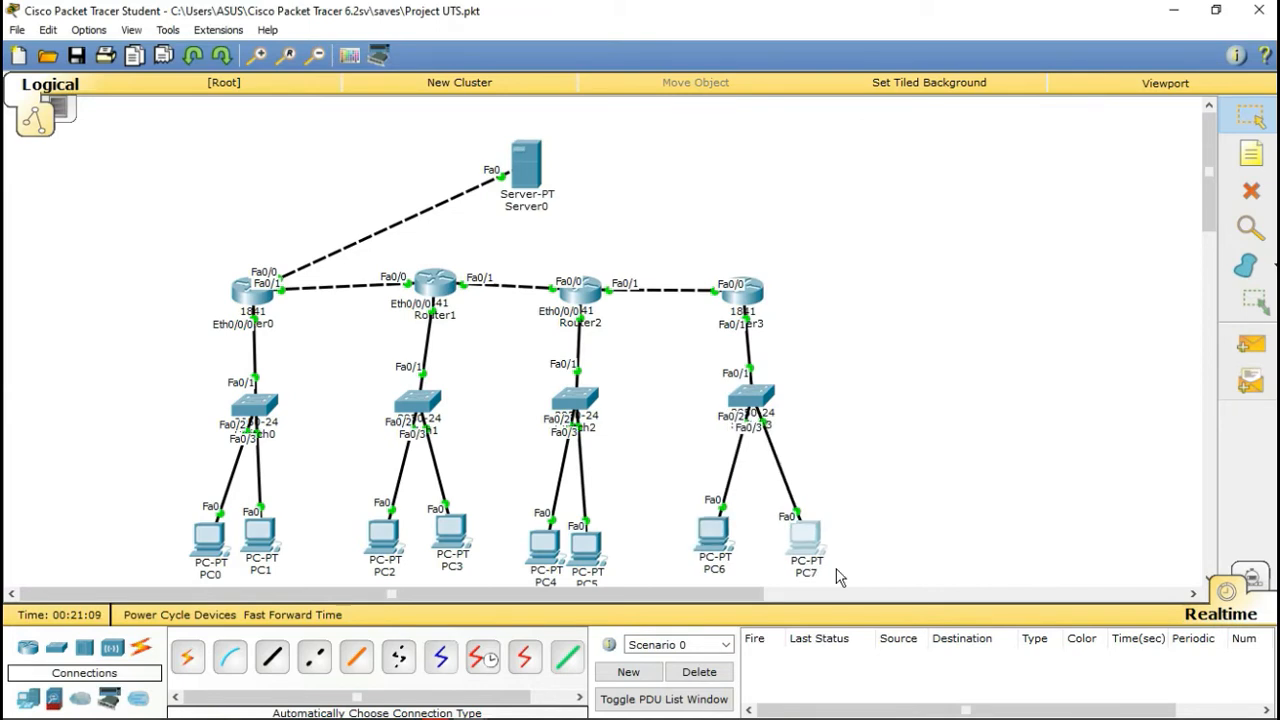
Step: Test connectivity with simple pings PC7→PC6 and PC6→PC5, then clear the results
click(1251, 344)
click(805, 538)
click(714, 534)
click(1251, 344)
click(714, 534)
click(586, 548)
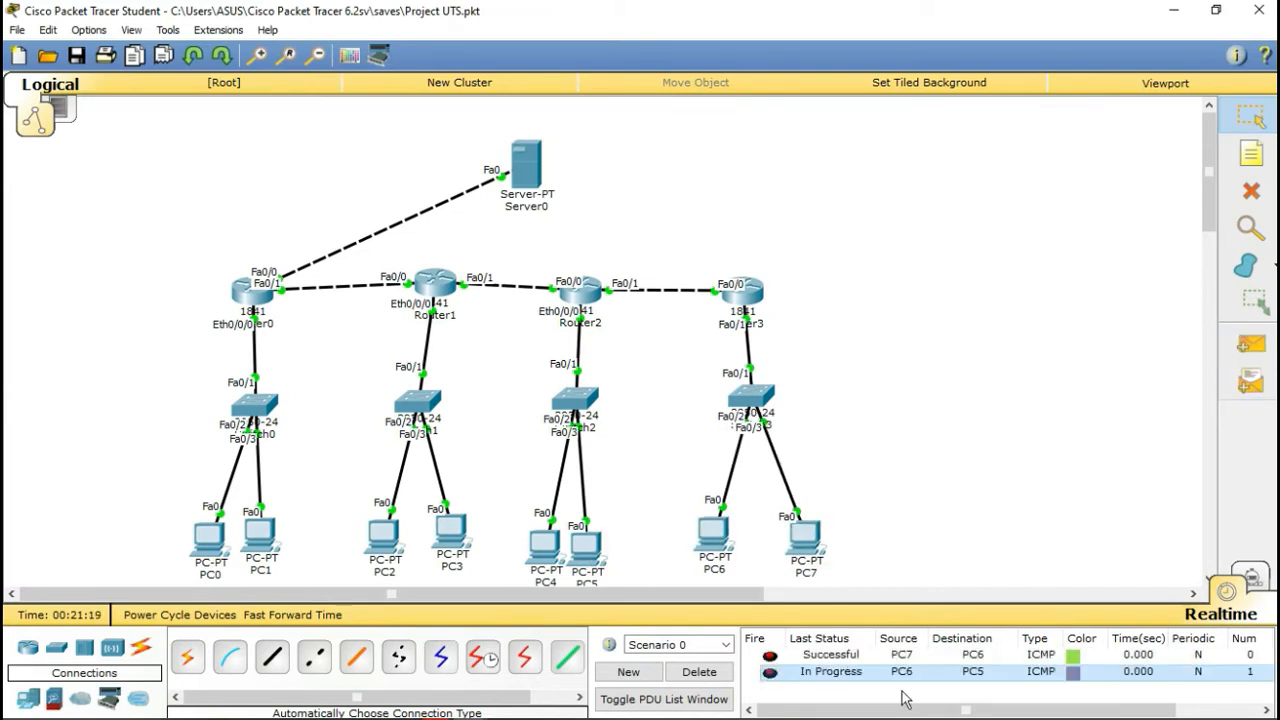
click(699, 672)
Step: Tidy the layout by nudging Router3, PC6, PC7, PC0, PC1 and their switches
drag(740, 294, 751, 288)
drag(805, 538, 817, 536)
drag(714, 534, 733, 535)
drag(756, 392, 767, 400)
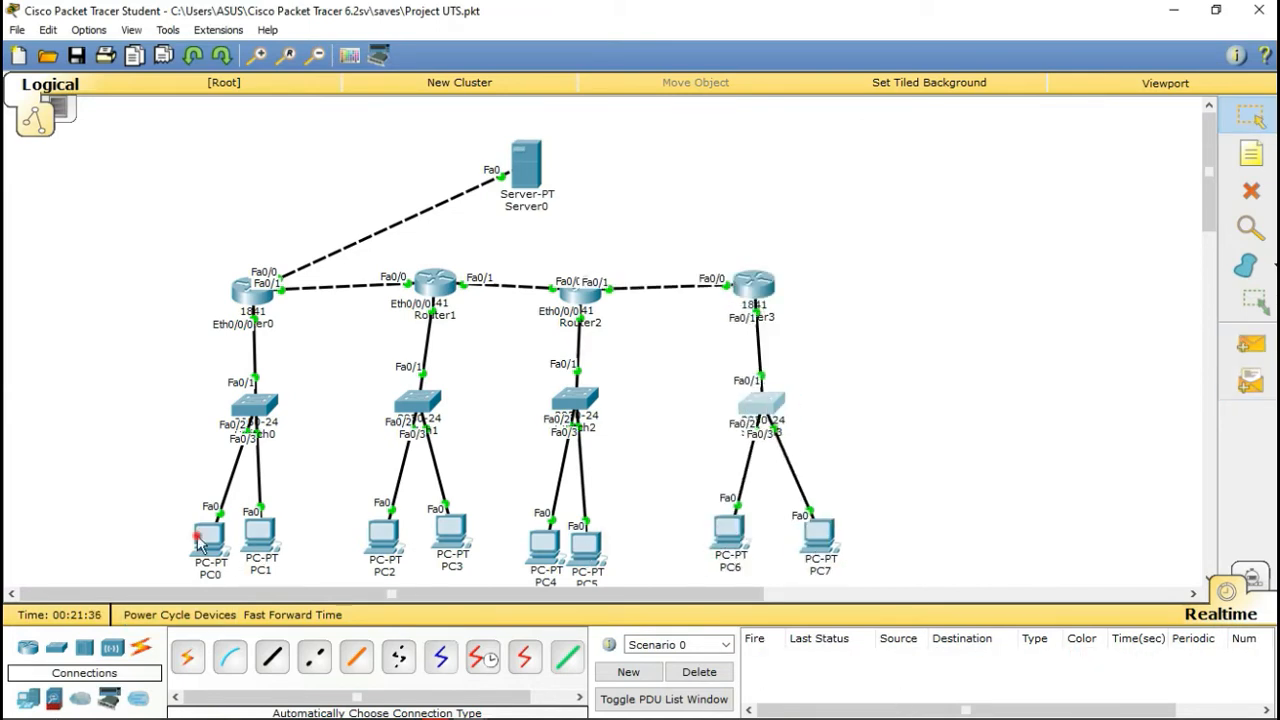
drag(208, 538, 194, 534)
drag(260, 534, 273, 532)
drag(255, 405, 246, 411)
click(252, 292)
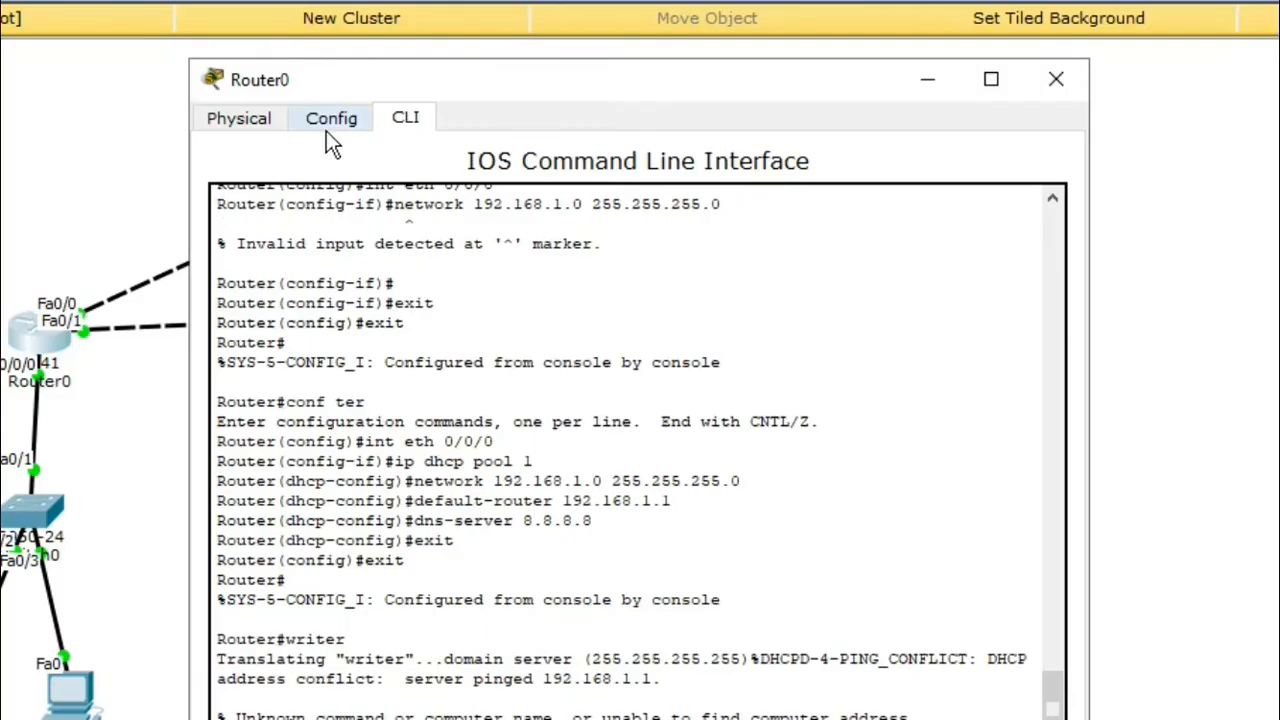
Step: In Router0's RIP settings, add networks 192.168.1.0 and 192.168.2.0
click(326, 128)
click(331, 297)
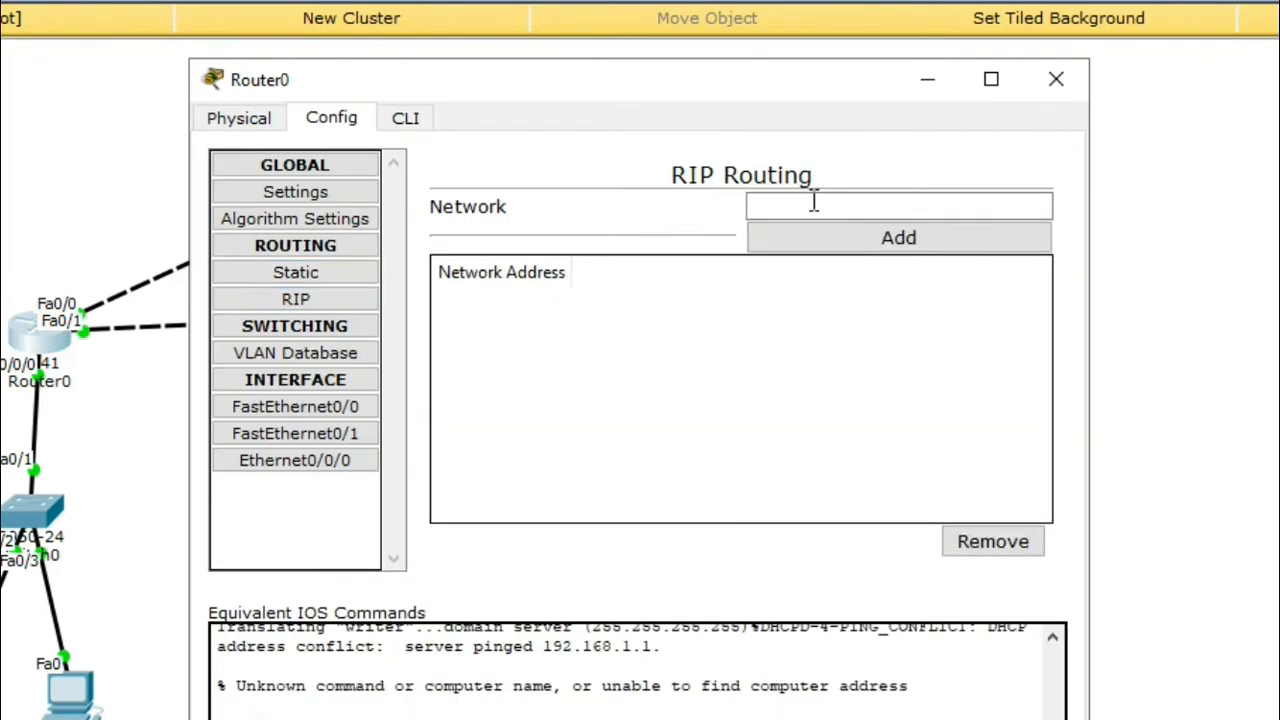
click(797, 208)
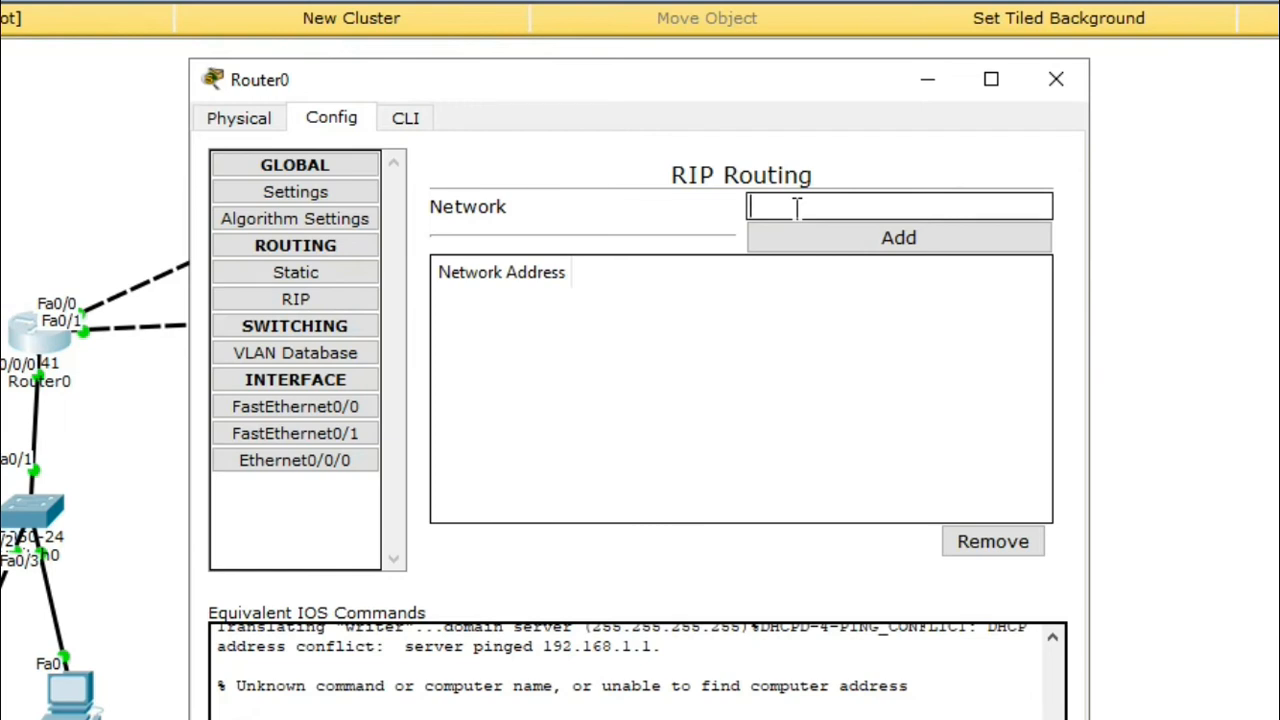
text(192.168.1.)
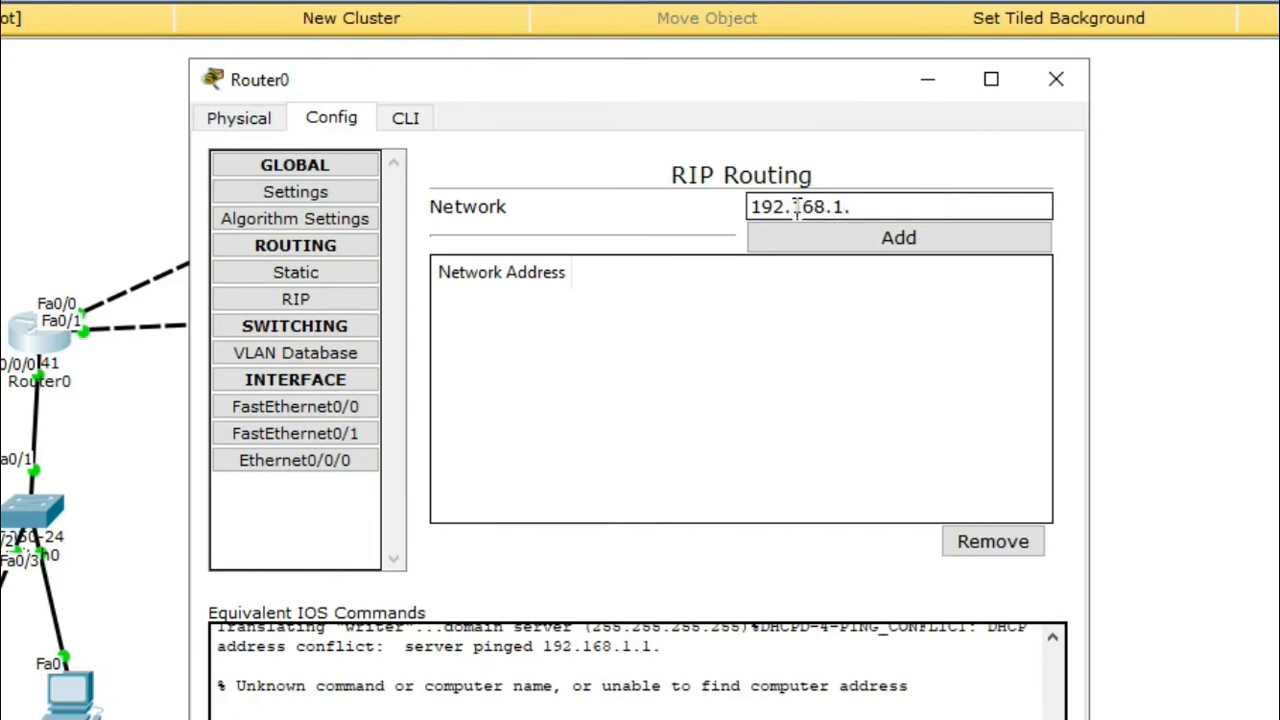
text(0)
click(921, 243)
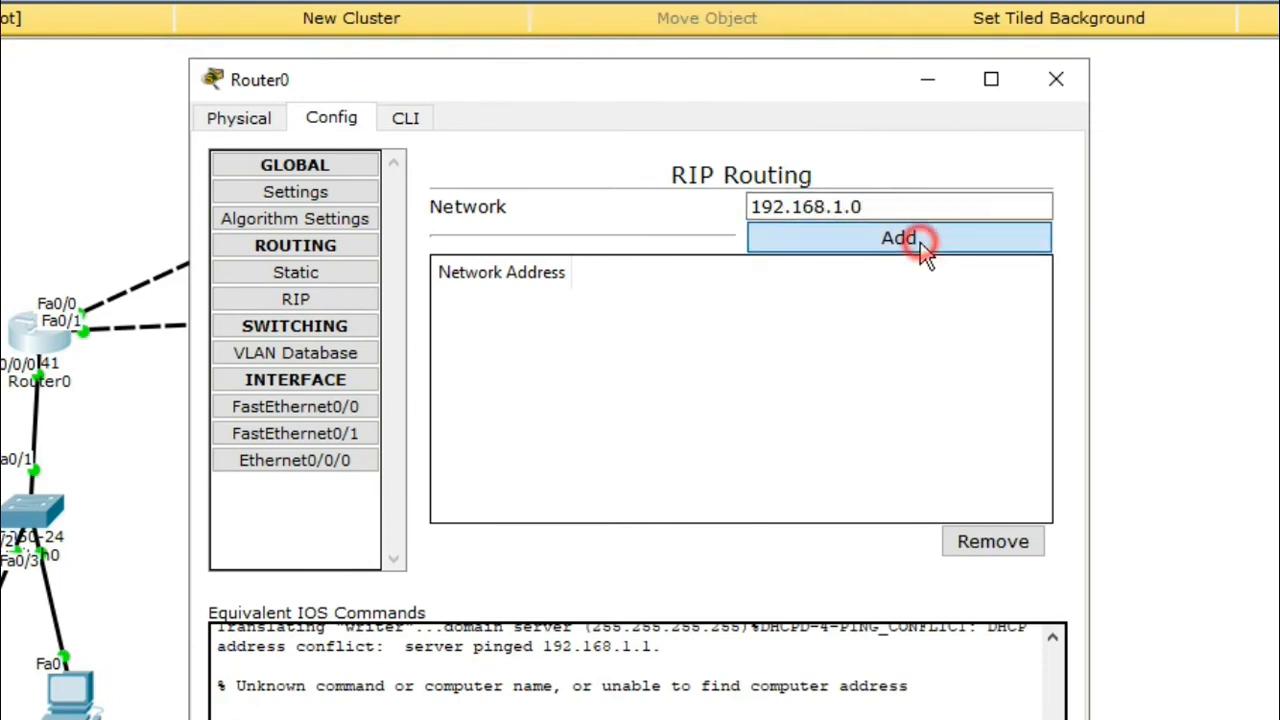
click(843, 201)
text(192)
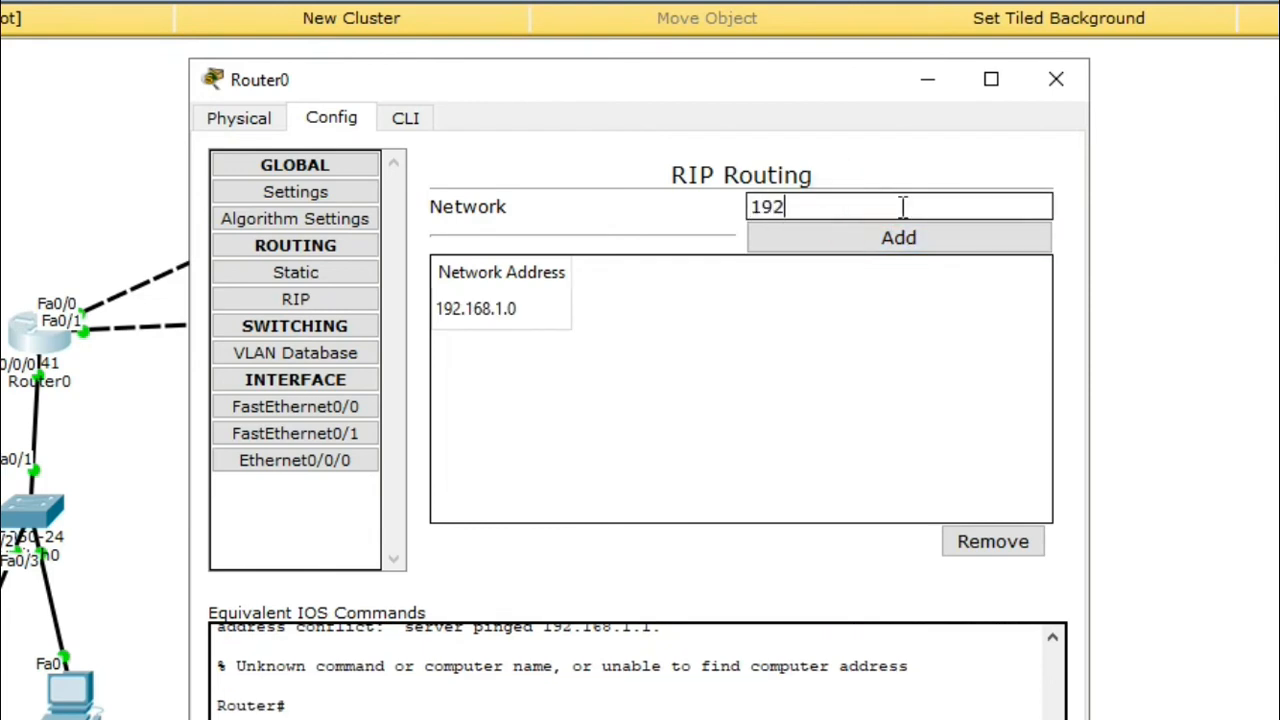
text(.168./)
text(.0)
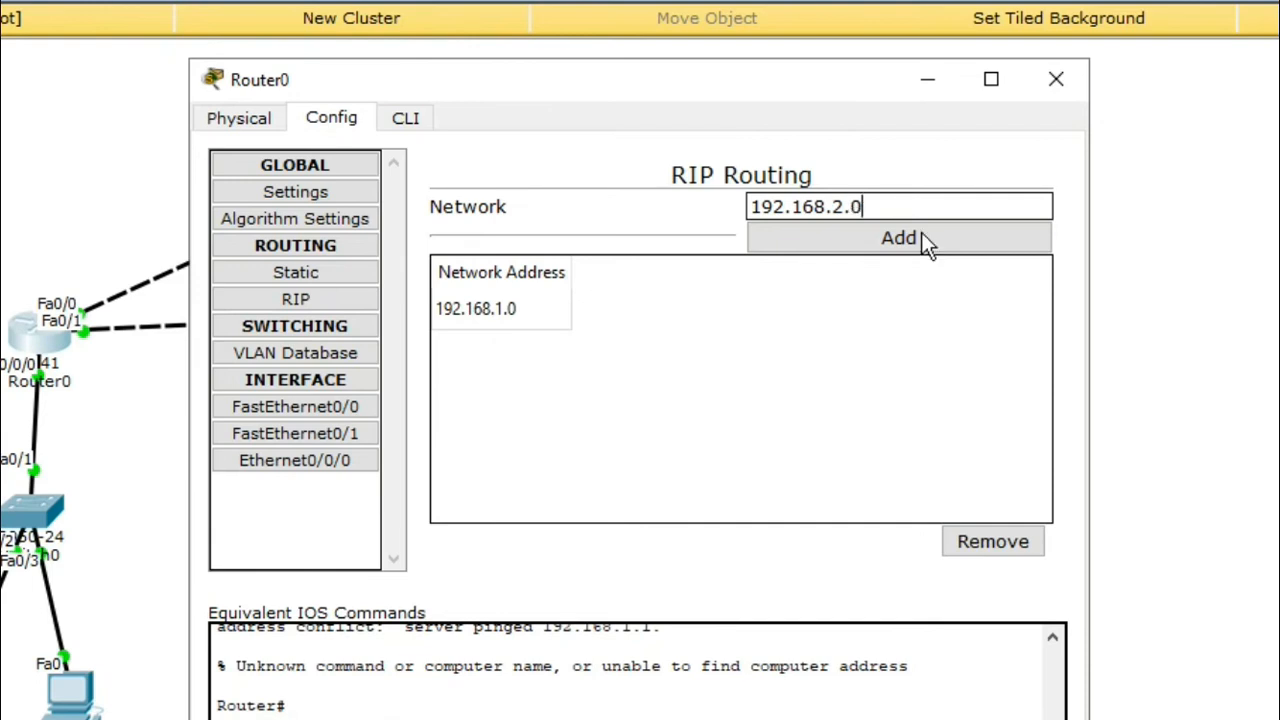
click(916, 237)
Step: Add RIP networks 192.168.3.0 and 192.168.4.0
click(821, 206)
text(192./1)
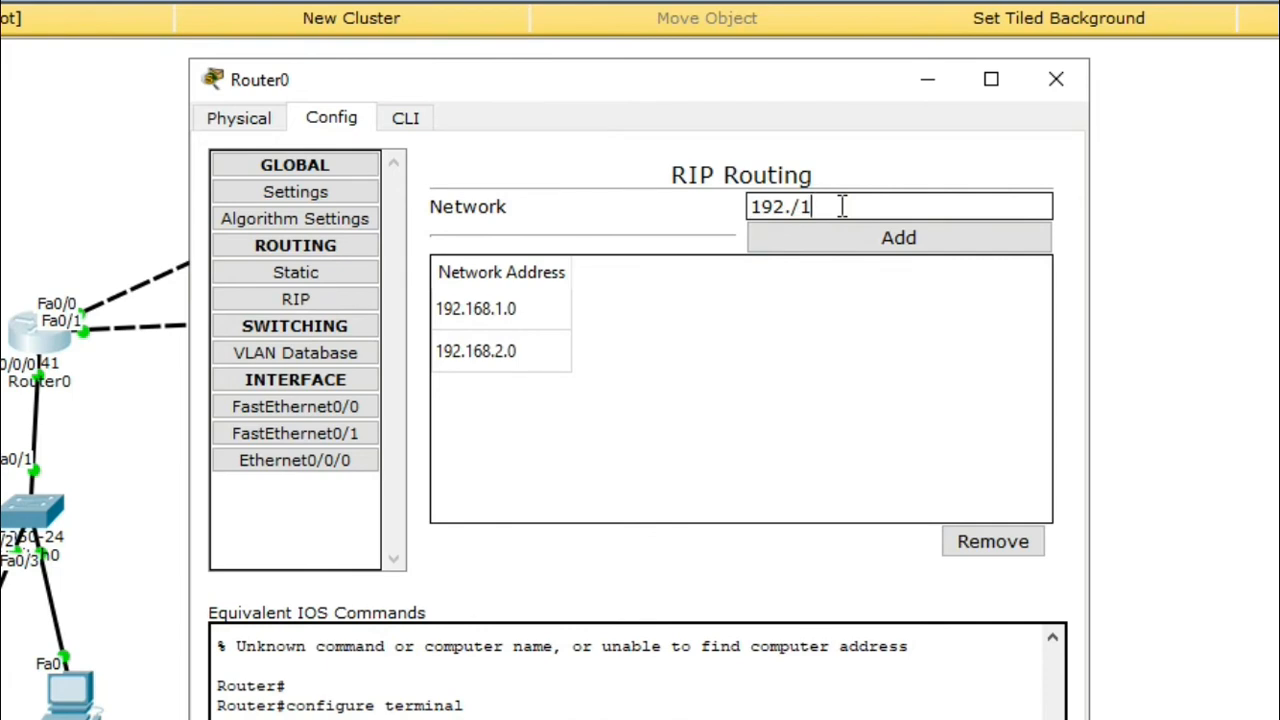
key(BackSpace)
key(BackSpace)
text(168.3.0)
click(880, 237)
click(851, 205)
text(192.168)
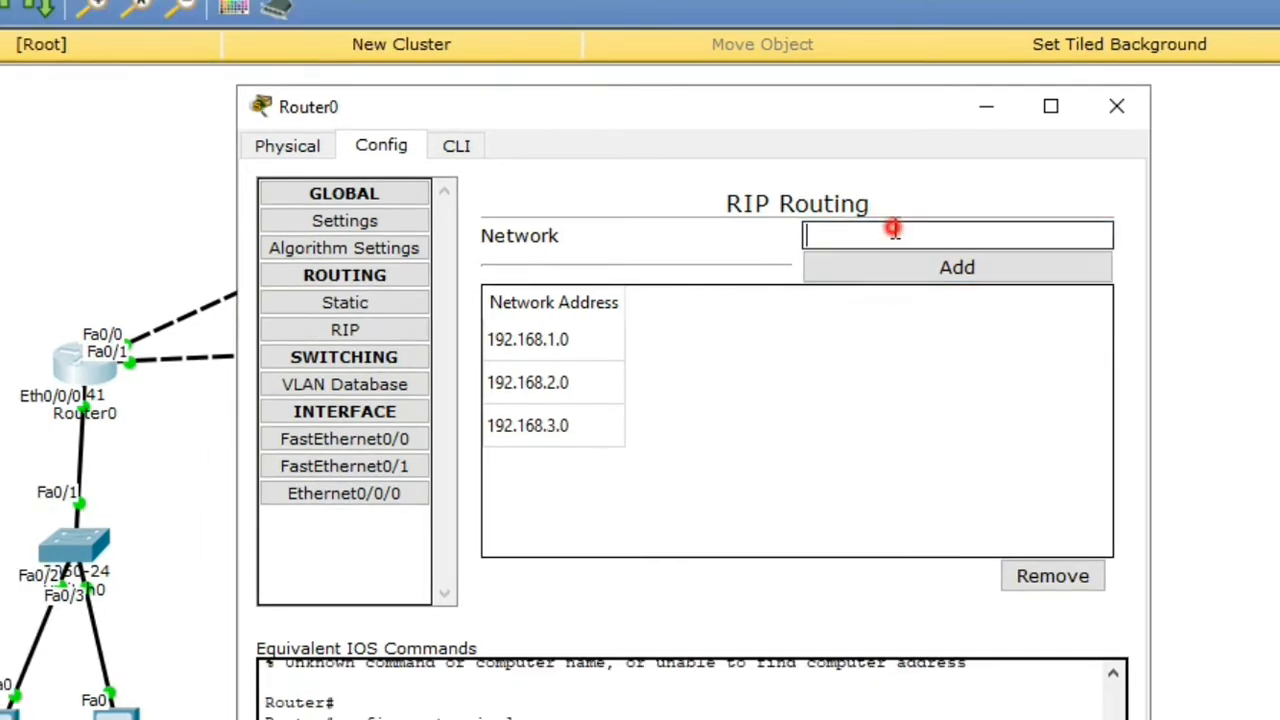
text(.4.0)
key(Return)
Step: Add RIP networks 192.168.10.0, 192.168.20.0 and 192.168.30.0, then close Router0
text(192.168.10.0)
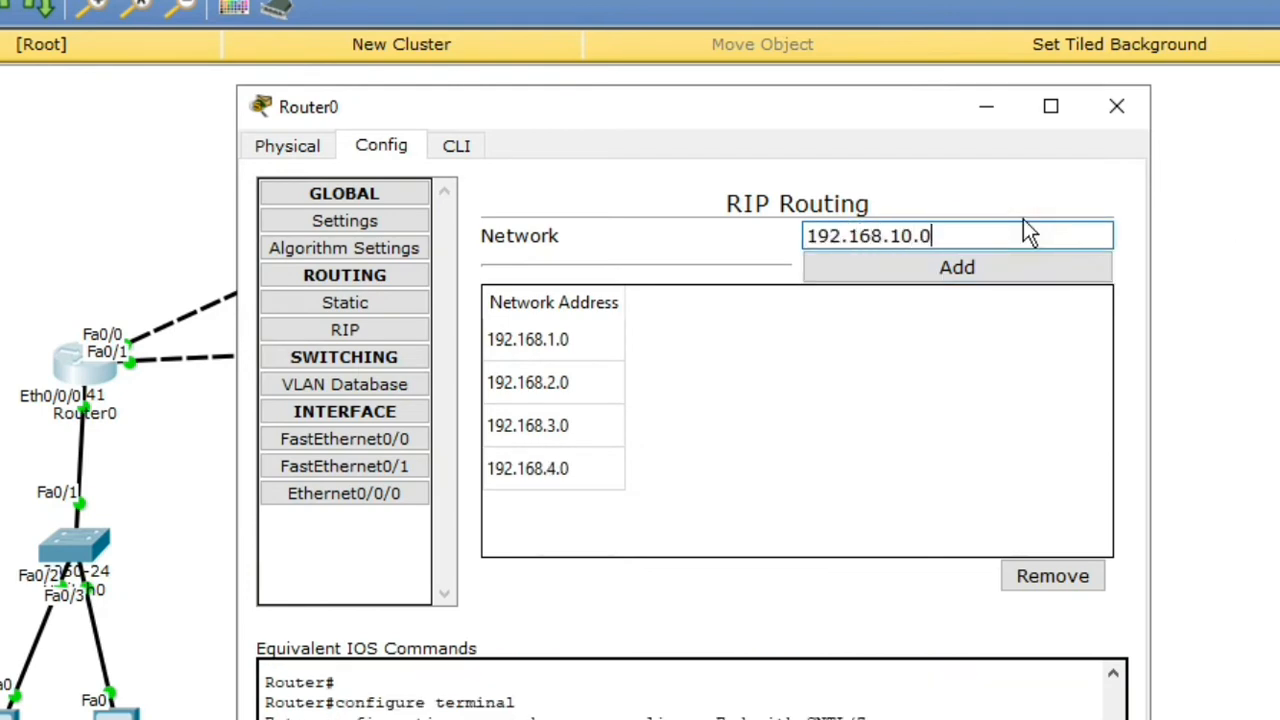
key(Return)
text(192.1)
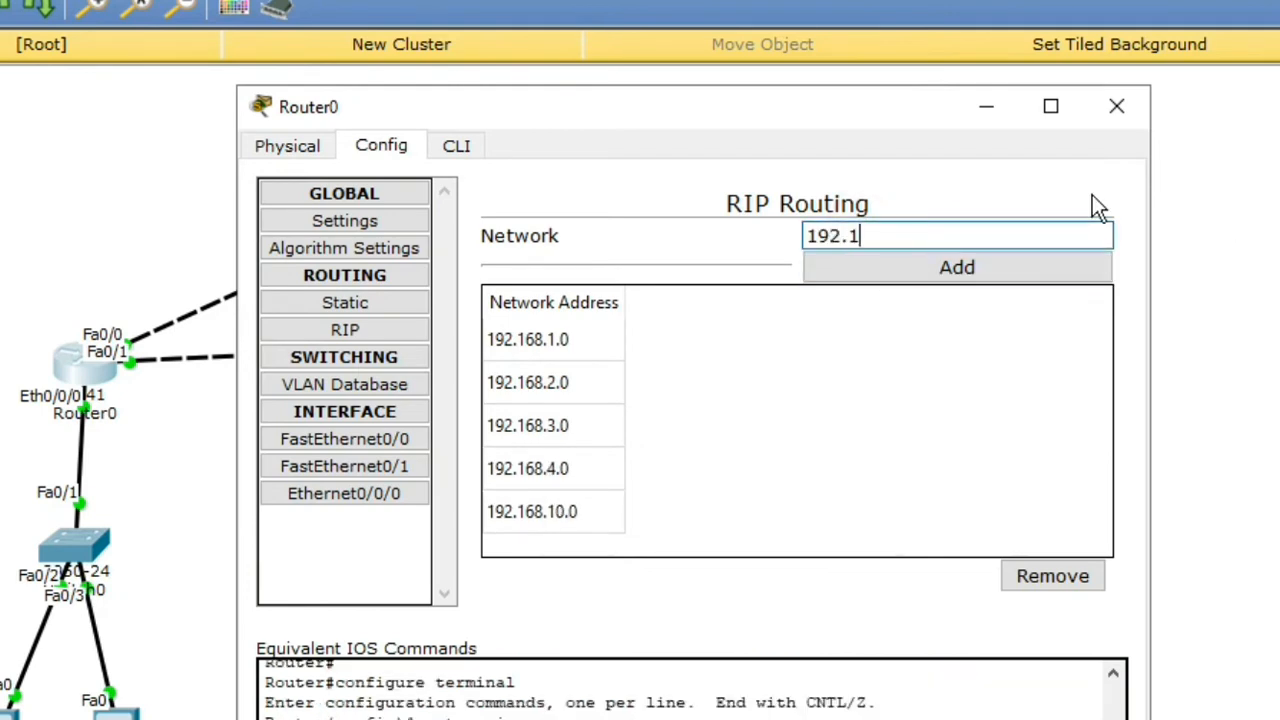
text(68.20.0)
click(924, 262)
click(925, 235)
text(192)
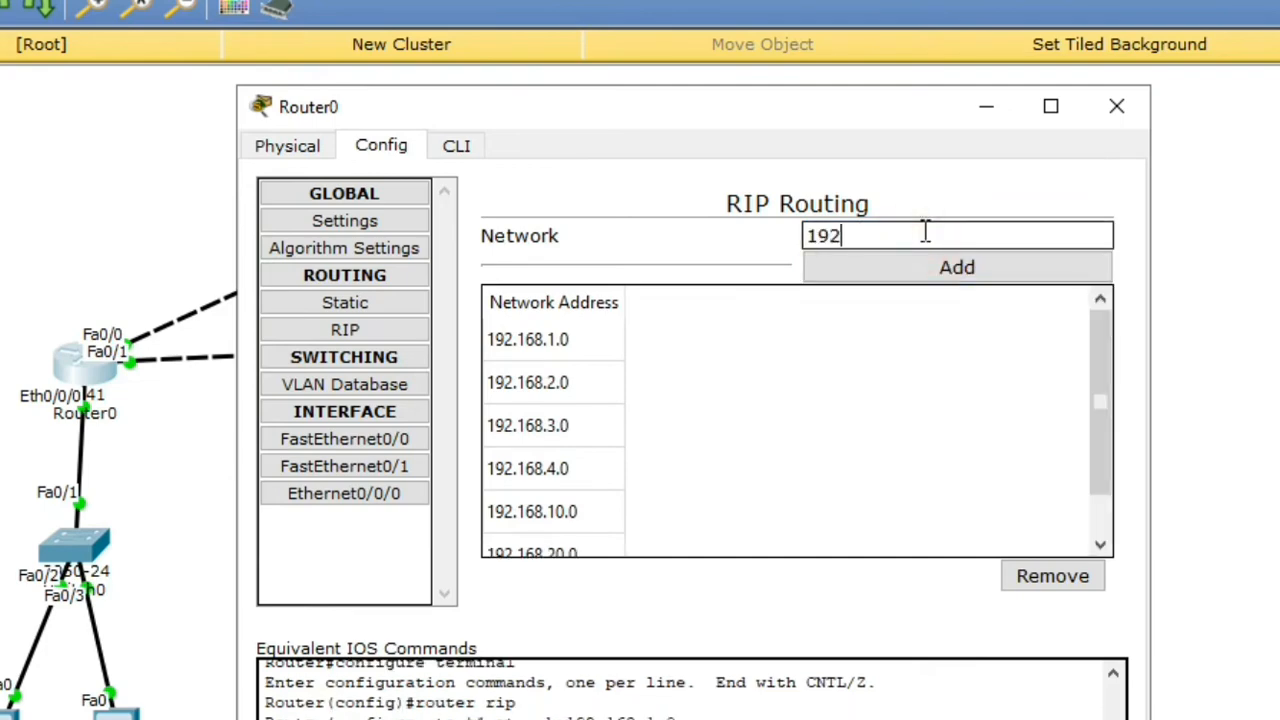
text(.168.30.0)
key(Return)
click(1117, 106)
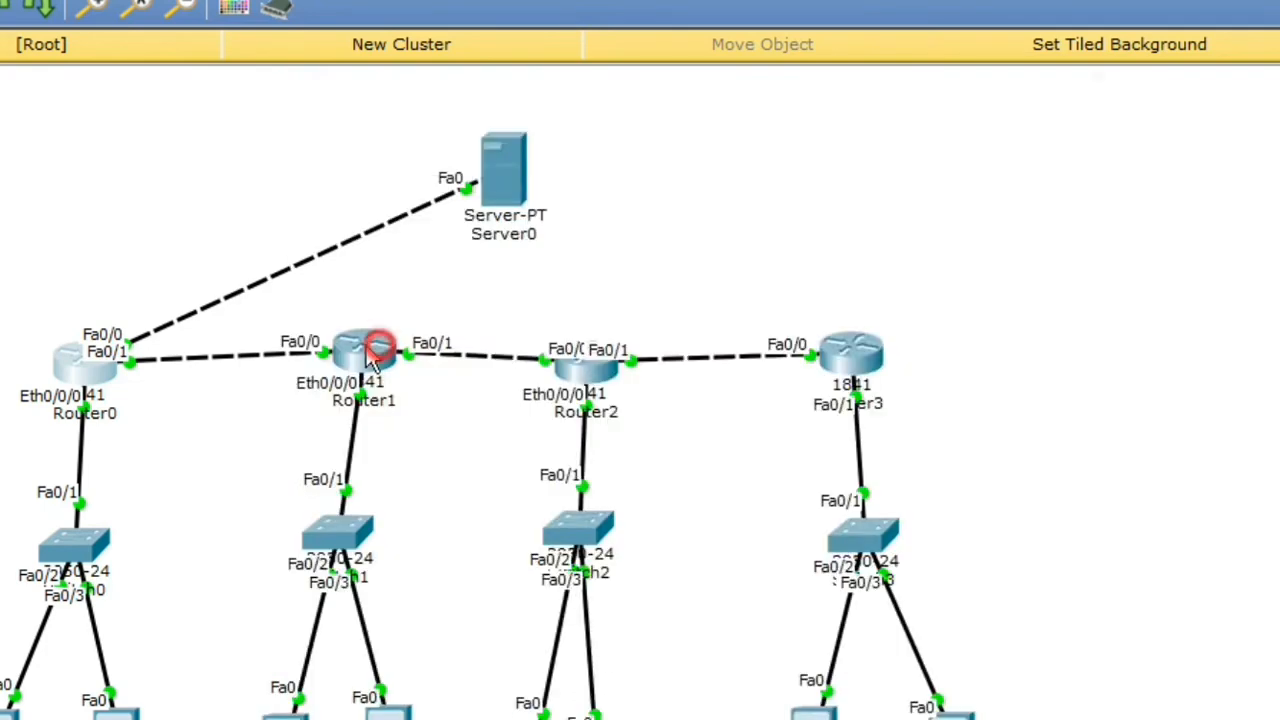
Step: Add networks 192.168.1.0, 192.168.2.0, 192.168.3.0 and 192.168.4.0 to Router1's RIP list
click(363, 345)
click(1014, 232)
text(192.168.)
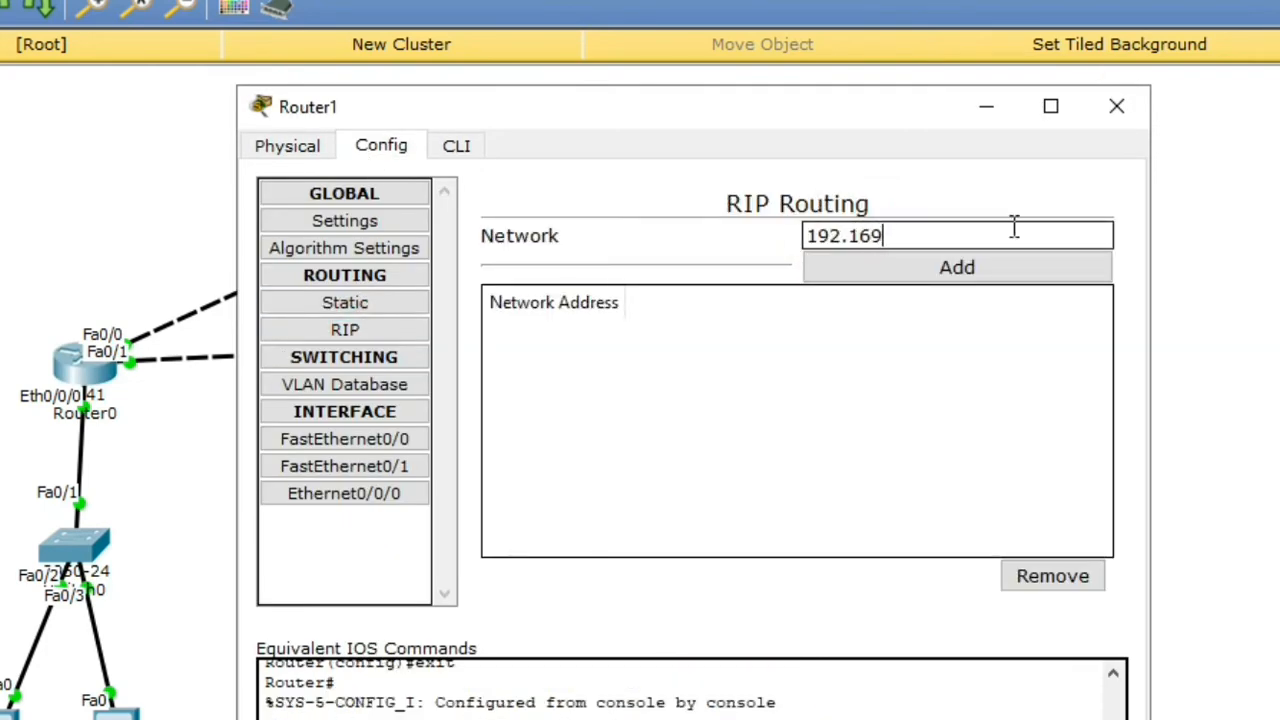
text(1.0)
key(Return)
text(192.16)
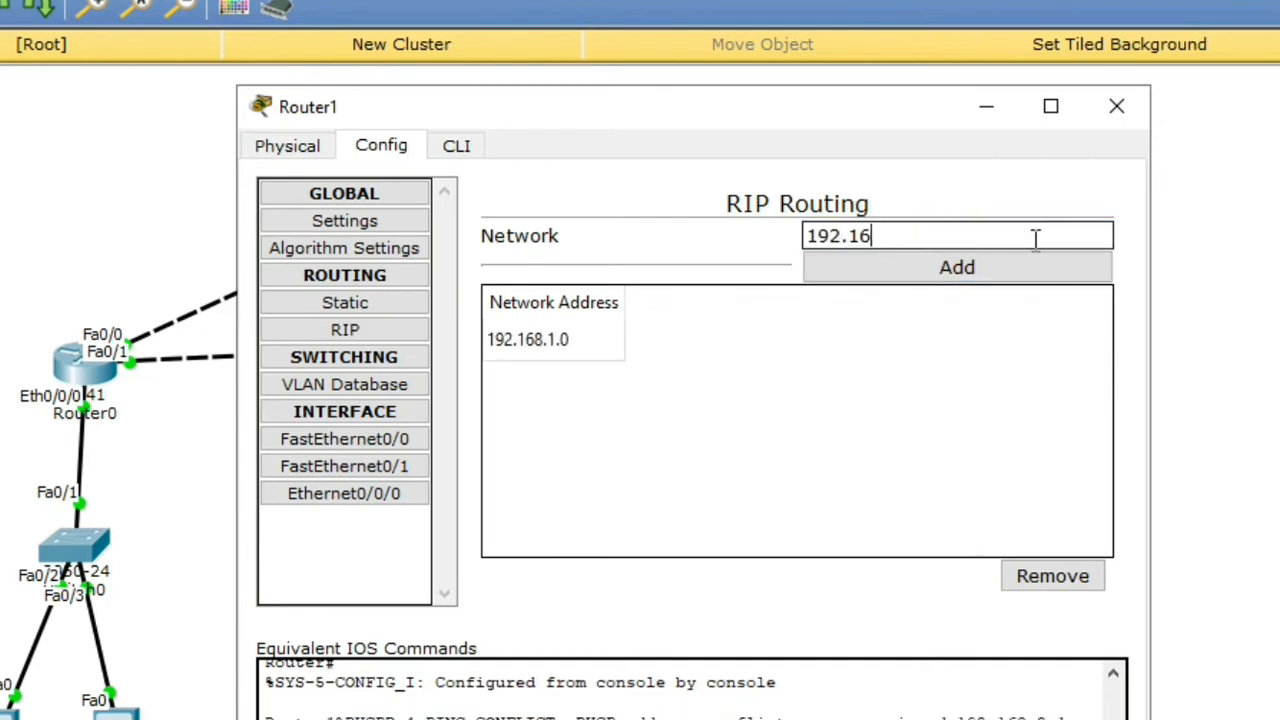
text(8.2.0)
drag(1034, 237, 797, 234)
key(ctrl+c)
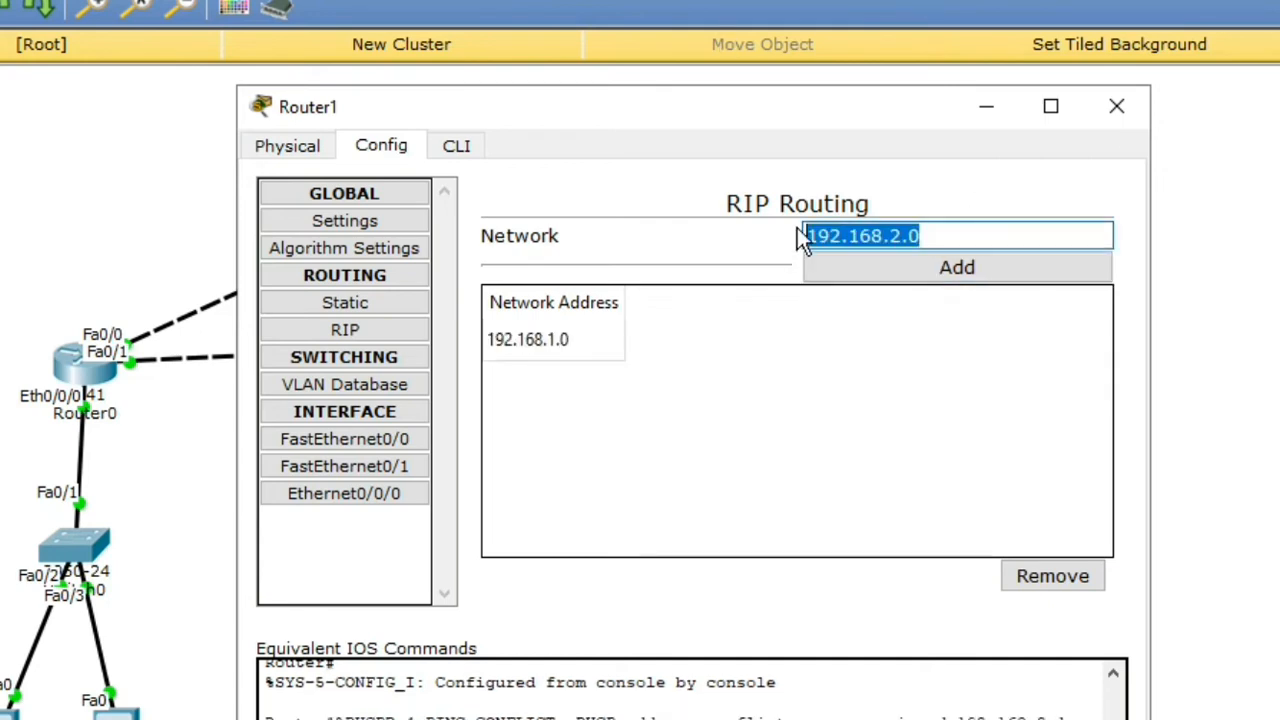
click(935, 250)
text(192.168.3.0)
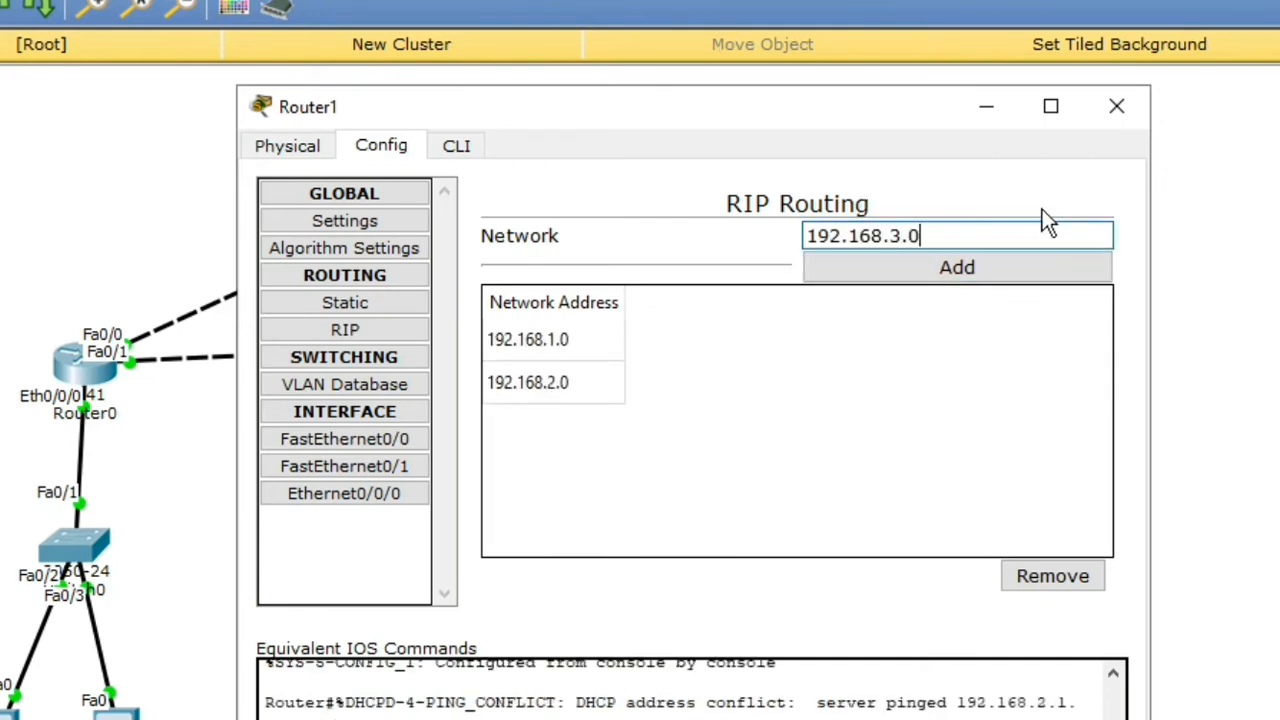
key(Return)
key(ctrl+v)
click(891, 235)
key(Delete)
text(4)
click(936, 263)
Step: Add network 192.168.10.0 to Router1's RIP list
click(921, 240)
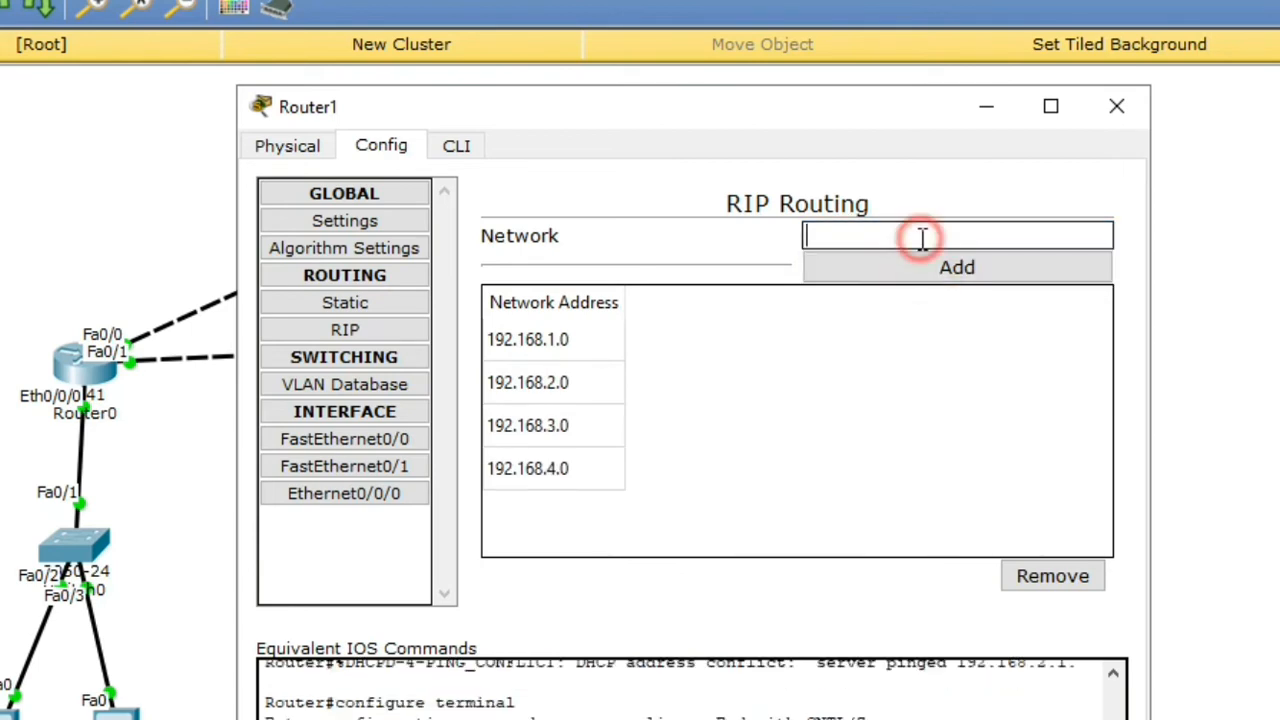
key(ctrl+v)
click(895, 235)
key(Delete)
text(10)
click(1023, 264)
Step: Add networks 192.168.20.0 and 192.168.30.0 to Router1's RIP list
click(957, 233)
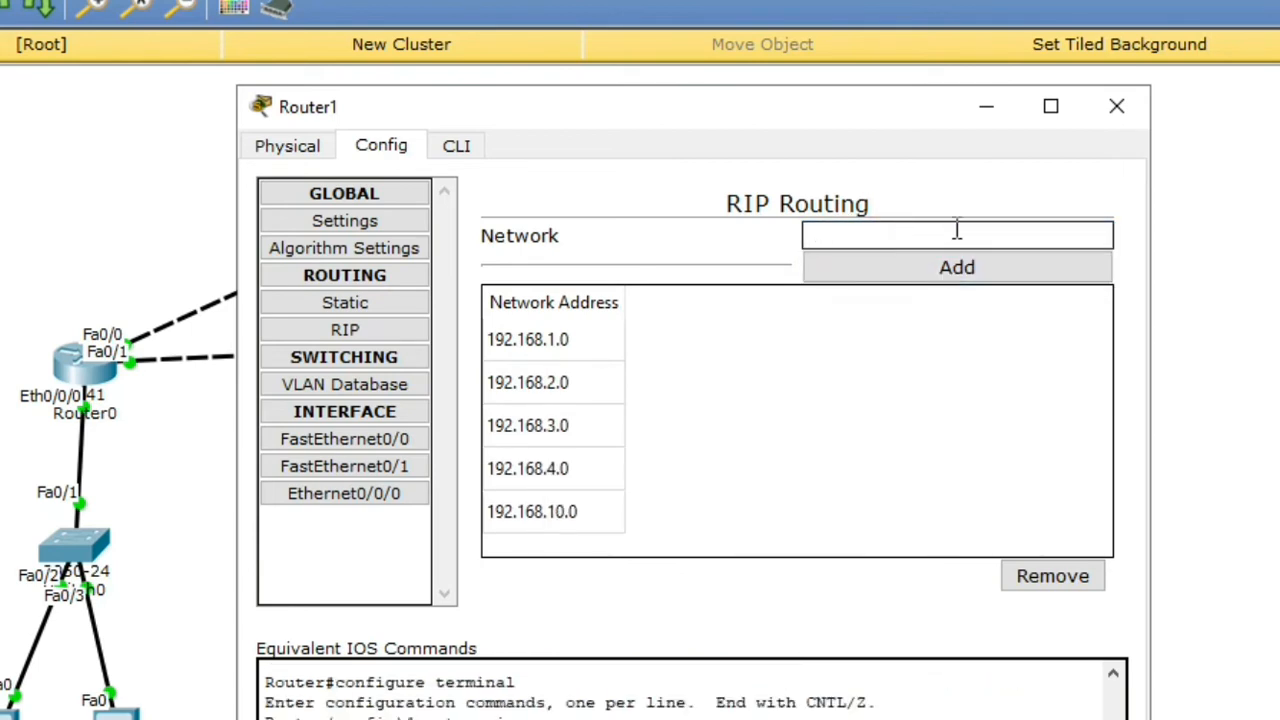
key(ctrl+v)
click(905, 235)
text(0)
click(975, 268)
click(966, 233)
key(ctrl+v)
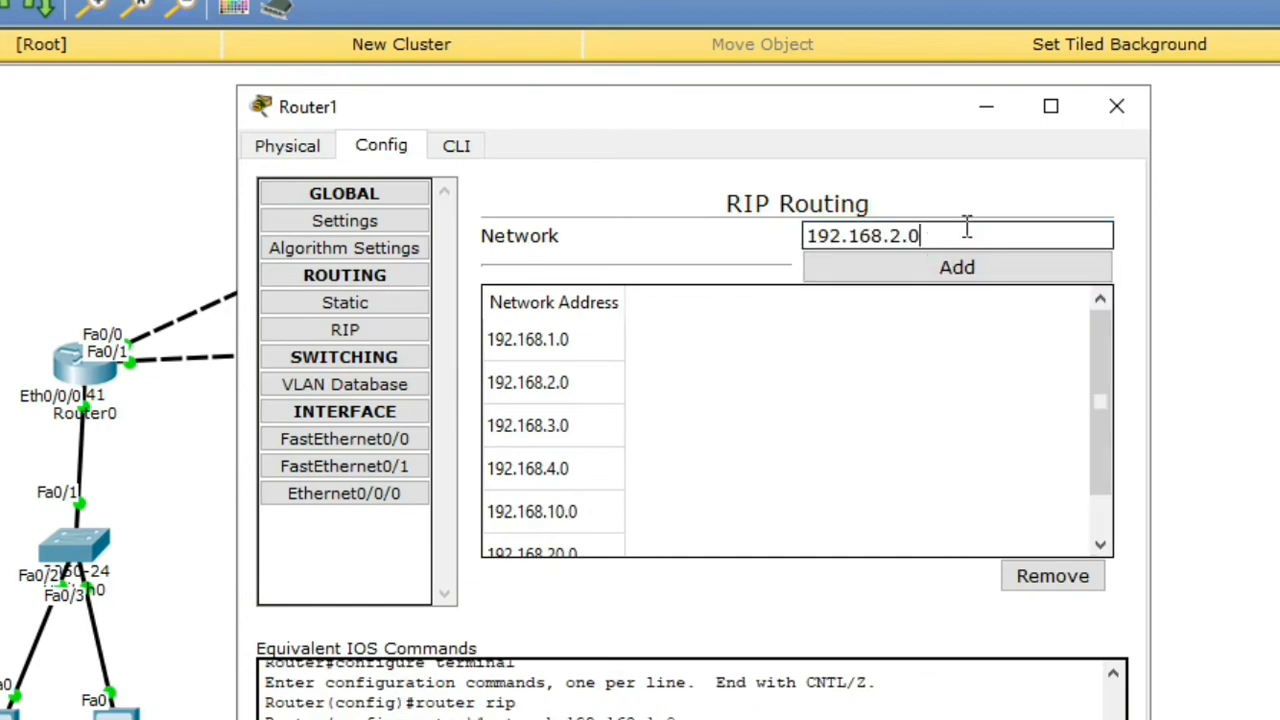
click(893, 235)
key(Delete)
text(30)
click(1003, 266)
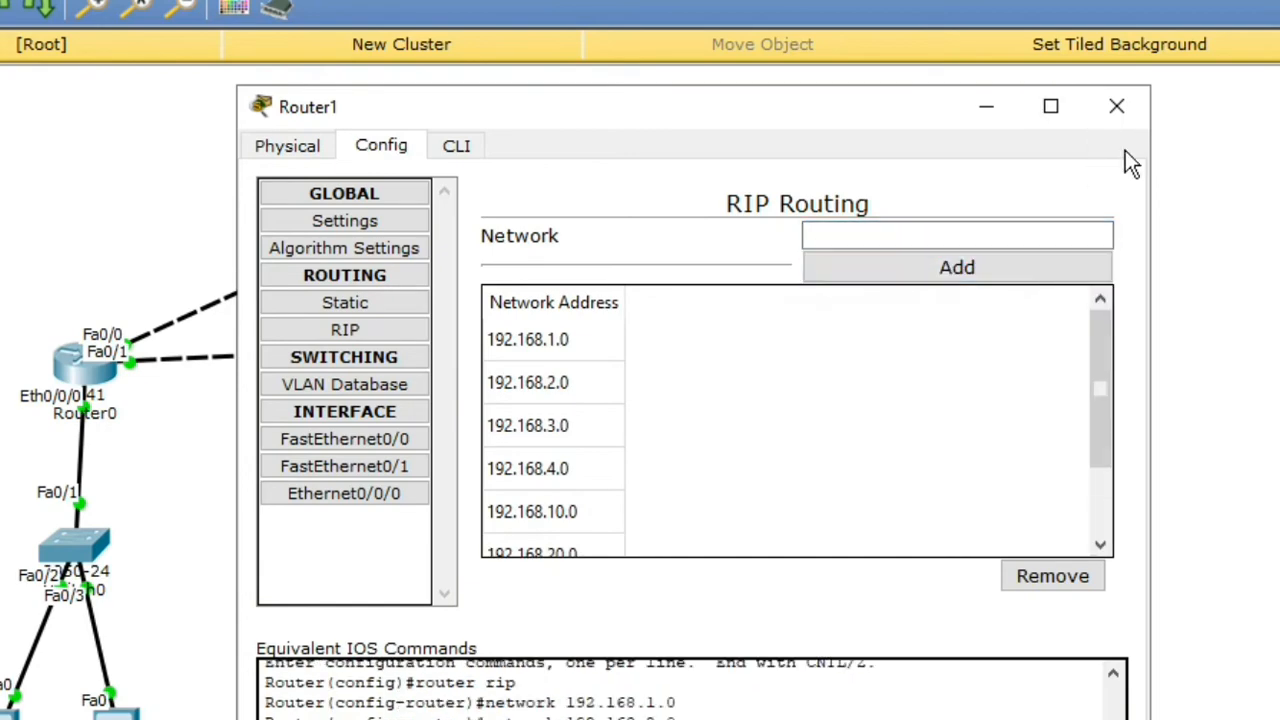
Step: Close Router1 and bring up Router2's RIP settings with 192.168.2.0 in the network field
click(1117, 106)
click(598, 378)
click(381, 145)
click(891, 237)
key(ctrl+v)
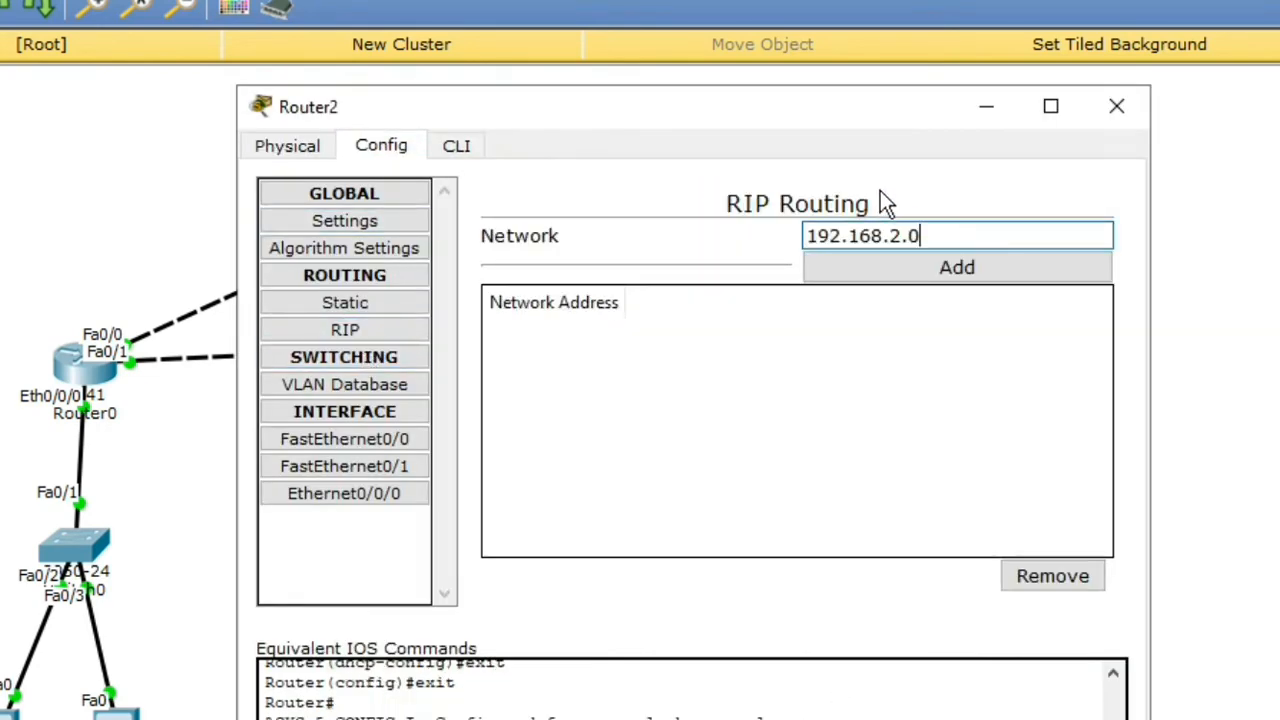
Step: Add networks 192.168.1.0 and 192.168.2.0 to Router2's RIP list
key(Left)
key(BackSpace)
text(1)
click(970, 266)
click(906, 232)
key(ctrl+v)
click(940, 266)
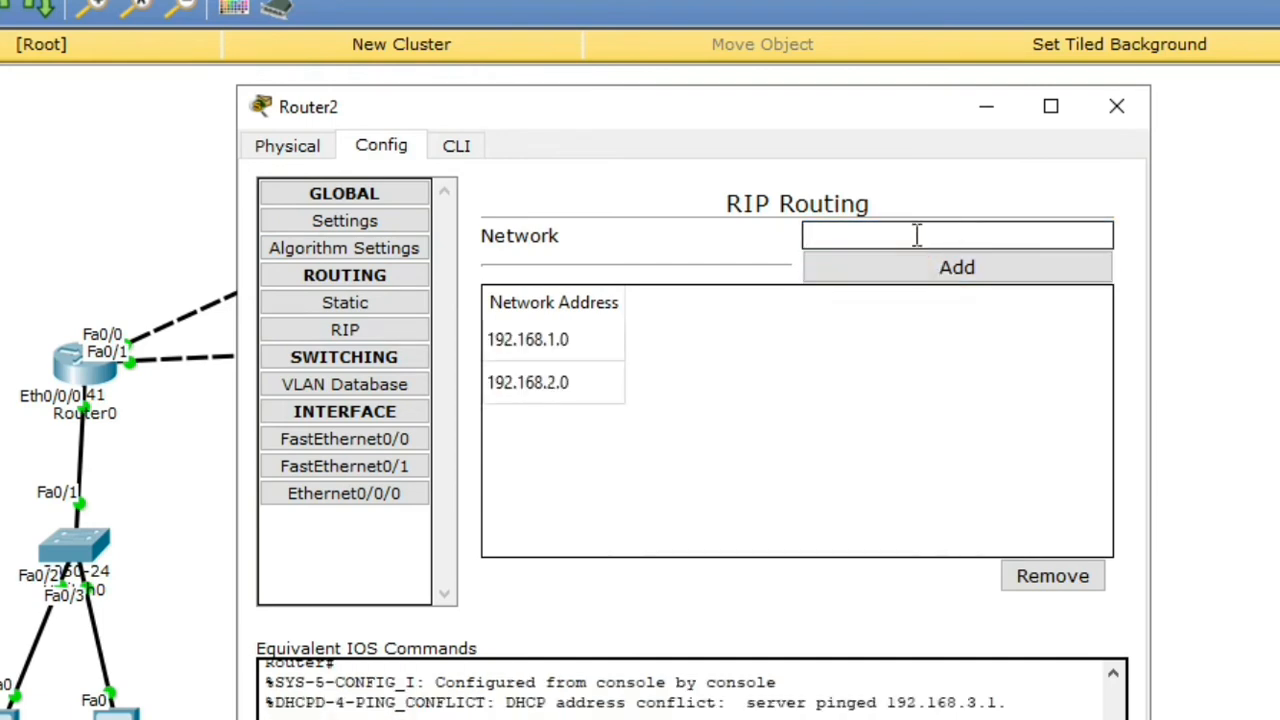
click(917, 235)
Step: Add networks 192.168.3.0 and 192.168.4.0 to Router2's RIP list
key(ctrl+v)
key(Left)
key(Left)
key(BackSpace)
text(3)
click(923, 266)
click(914, 232)
key(ctrl+v)
key(Left)
key(Left)
key(BackSpace)
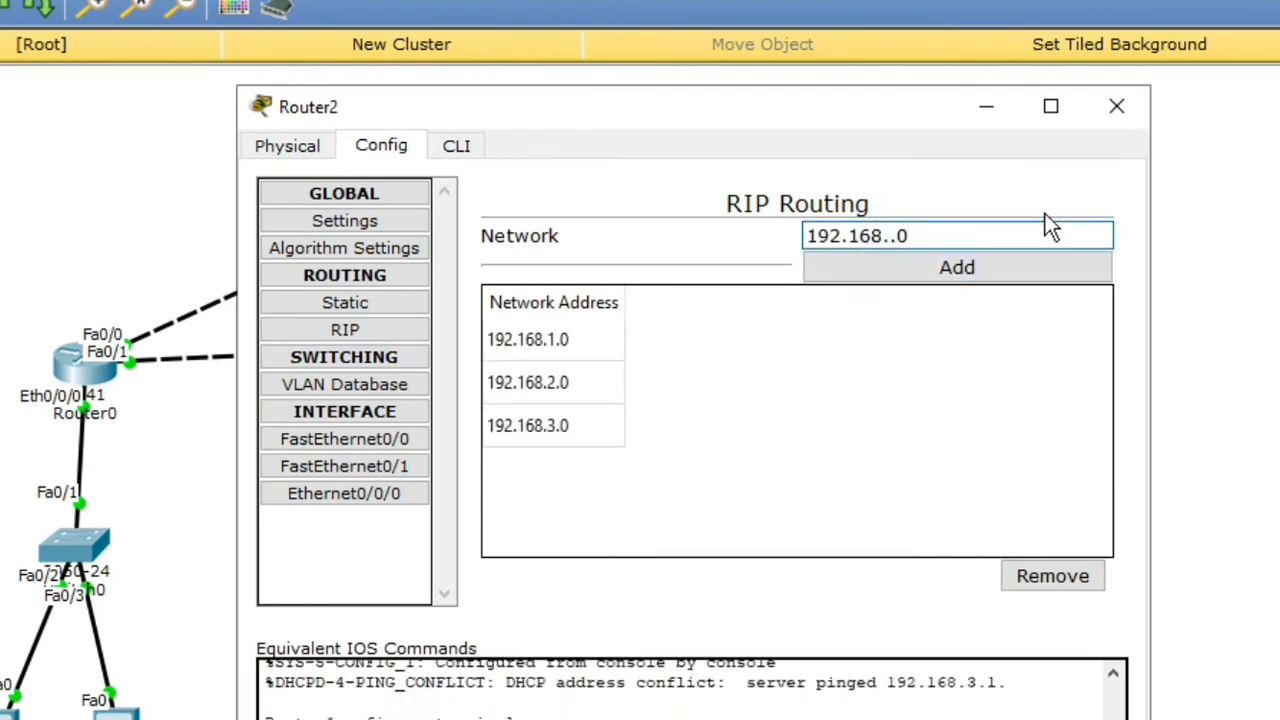
text(4)
click(950, 266)
Step: Add networks 192.168.10.0 and 192.168.20.0 to Router2's RIP list
key(ctrl+v)
key(Left)
key(Left)
key(BackSpace)
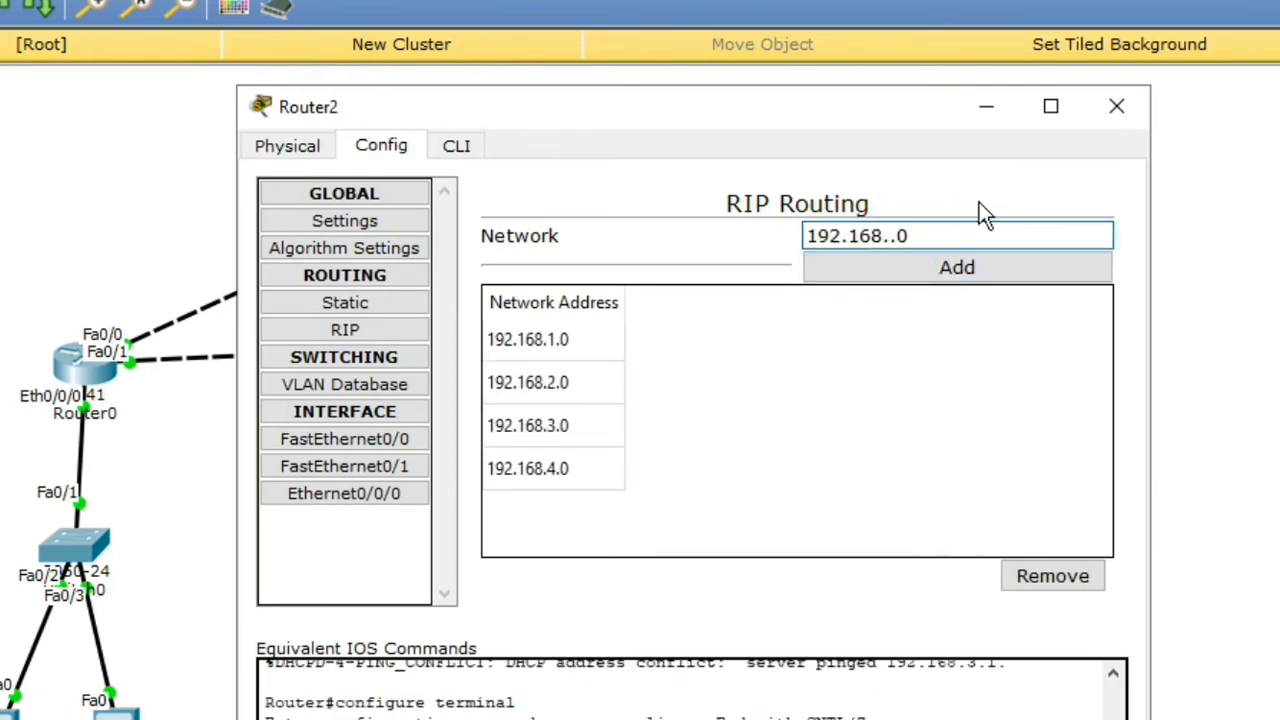
text(10)
click(924, 276)
click(891, 235)
key(ctrl+v)
key(Left)
key(Left)
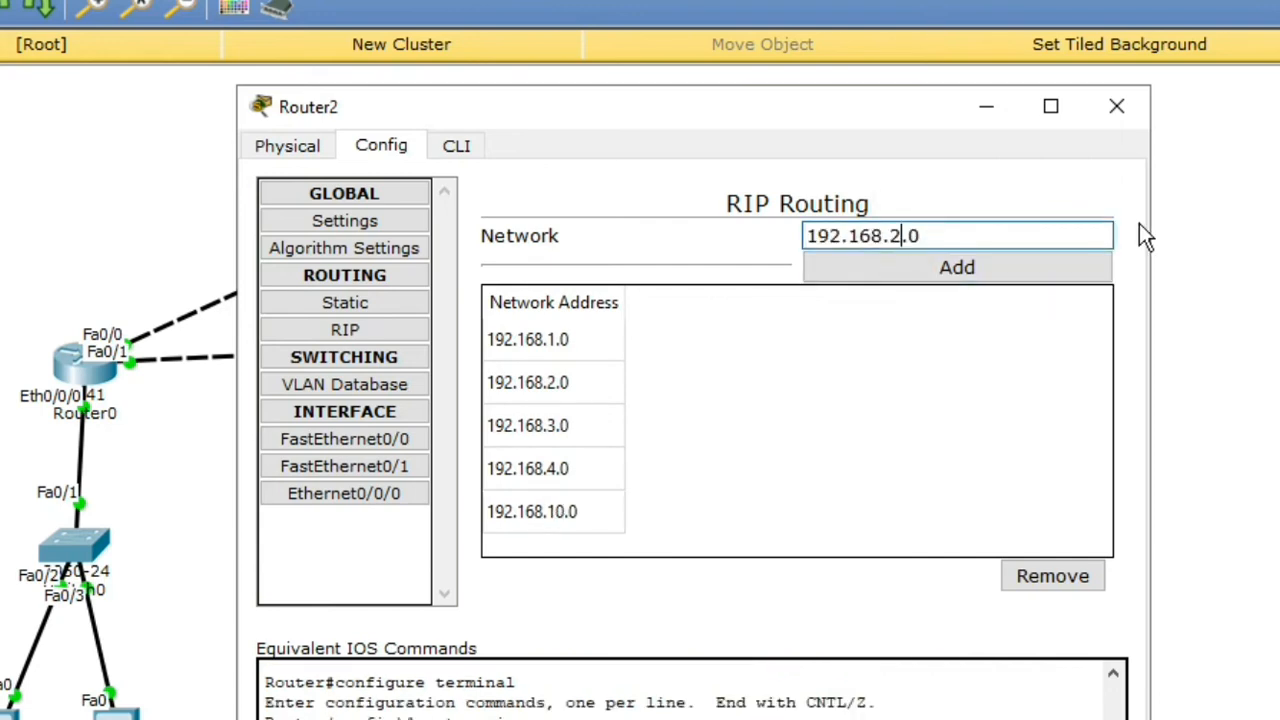
key(BackSpace)
text(20)
click(950, 266)
Step: Add 192.168.30.0 to Router2's RIP list, close it, and open Router3
click(948, 238)
key(ctrl+v)
key(Left)
key(Left)
key(BackSpace)
text(30)
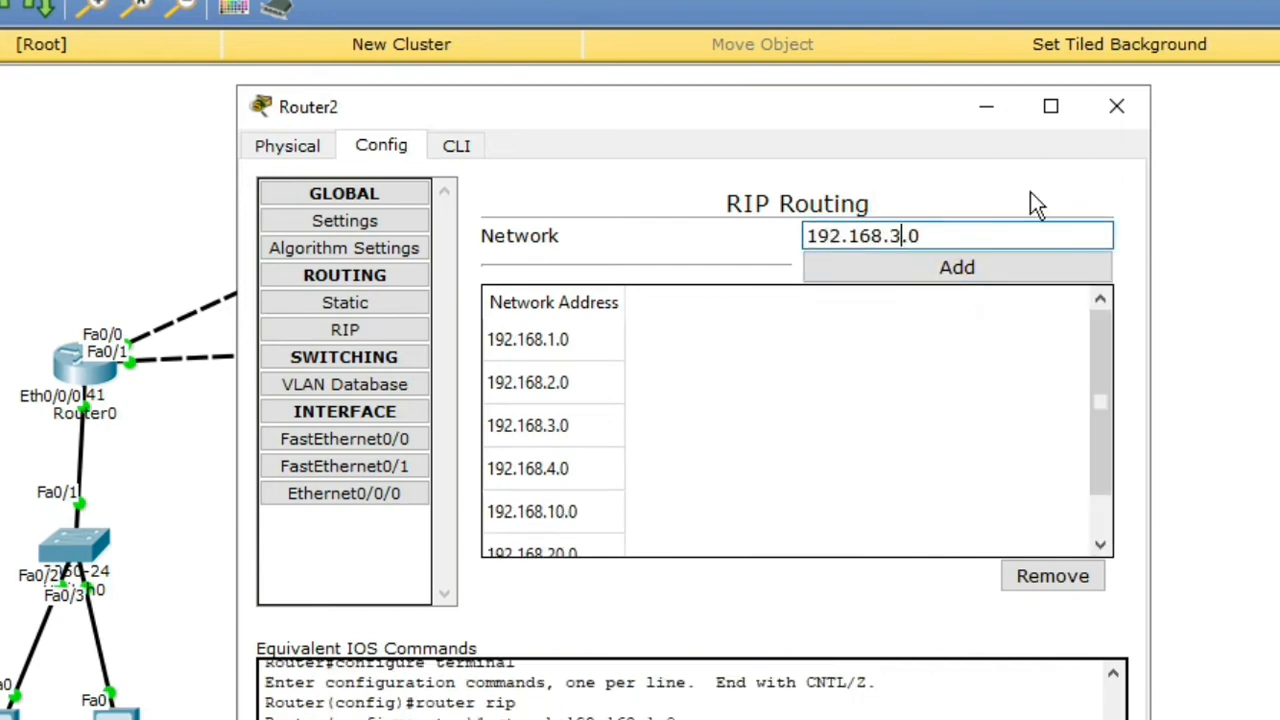
click(1030, 266)
click(1117, 106)
click(851, 343)
click(409, 163)
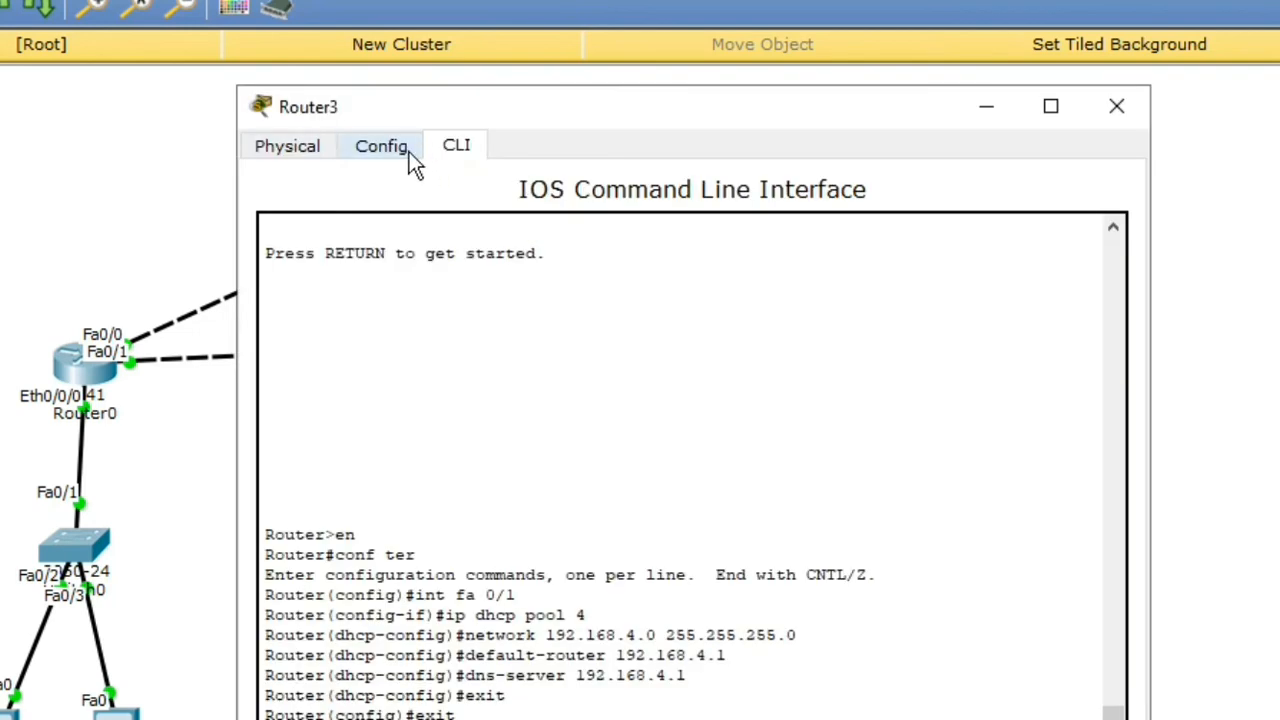
Step: In Router3's RIP settings, add network 192.168.1.0
click(345, 330)
click(1010, 232)
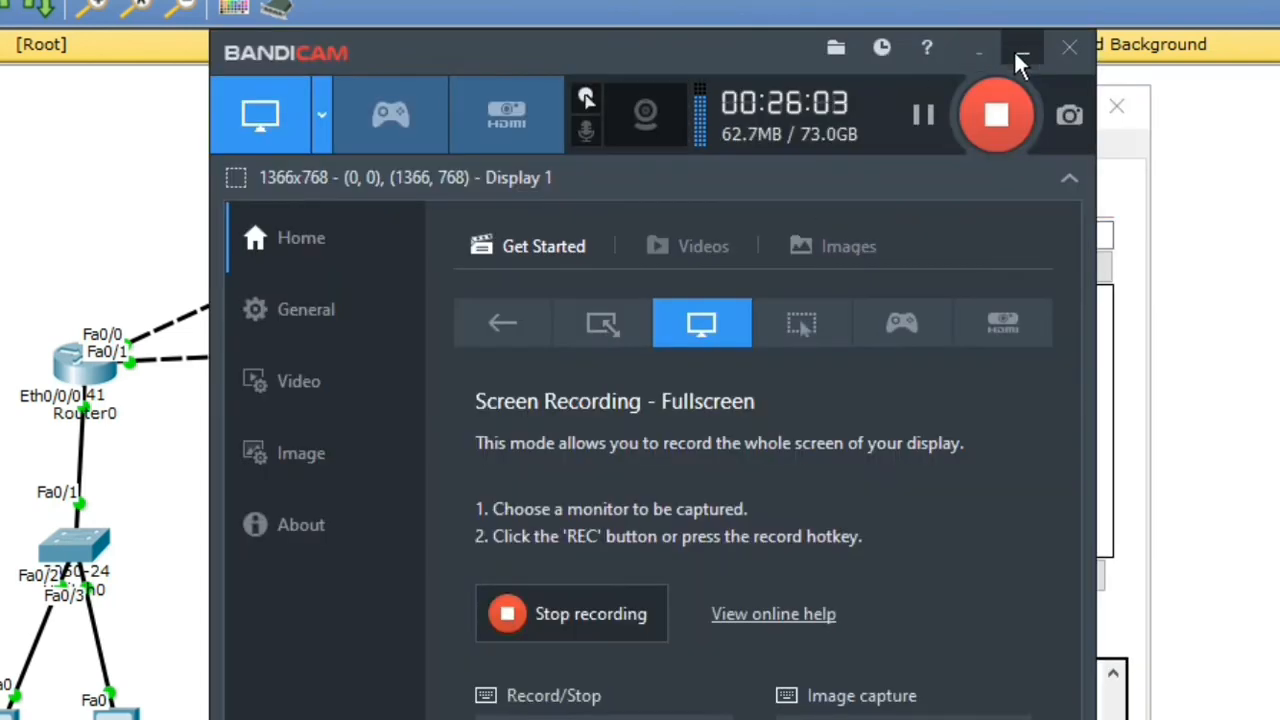
click(1014, 50)
text(102.168)
key(BackSpace)
key(BackSpace)
key(BackSpace)
key(BackSpace)
key(BackSpace)
key(BackSpace)
text(92.)
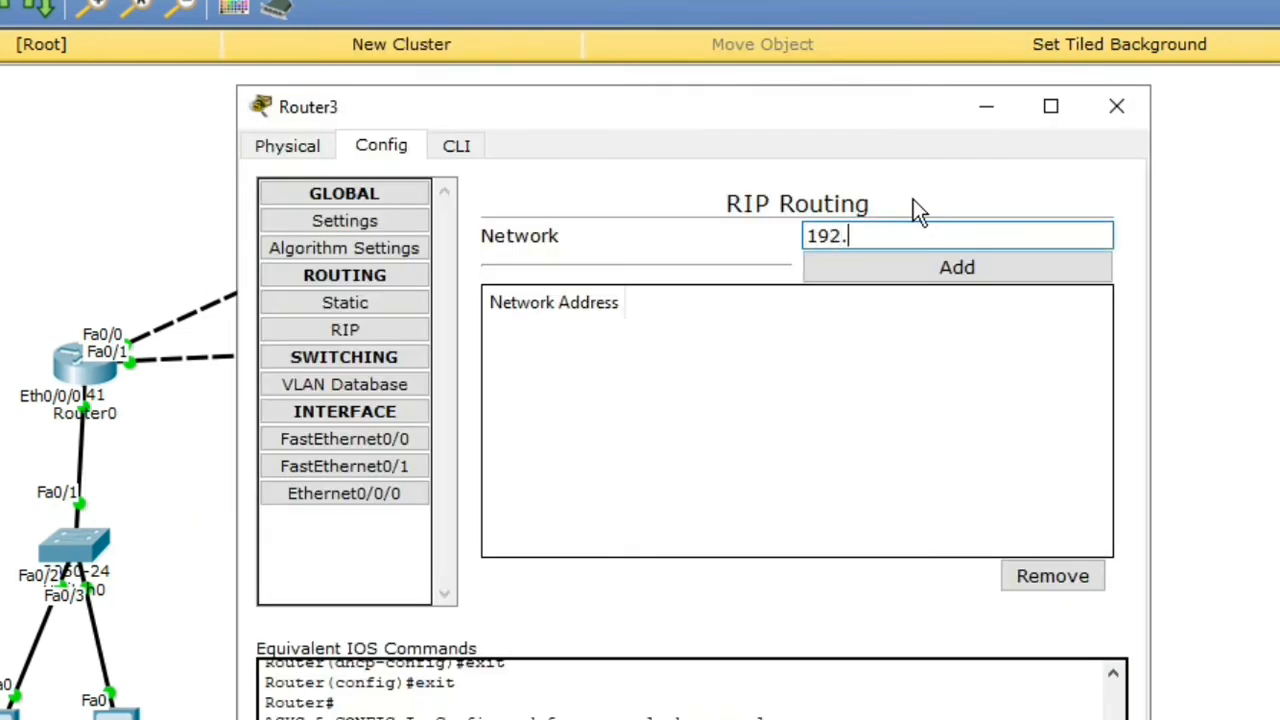
text(168.1.0)
click(873, 260)
Step: Add networks 192.168.2.0, 192.168.3.0 and 192.168.4.0 to Router3's RIP list
text(192.168.2.0)
click(893, 275)
double_click(891, 234)
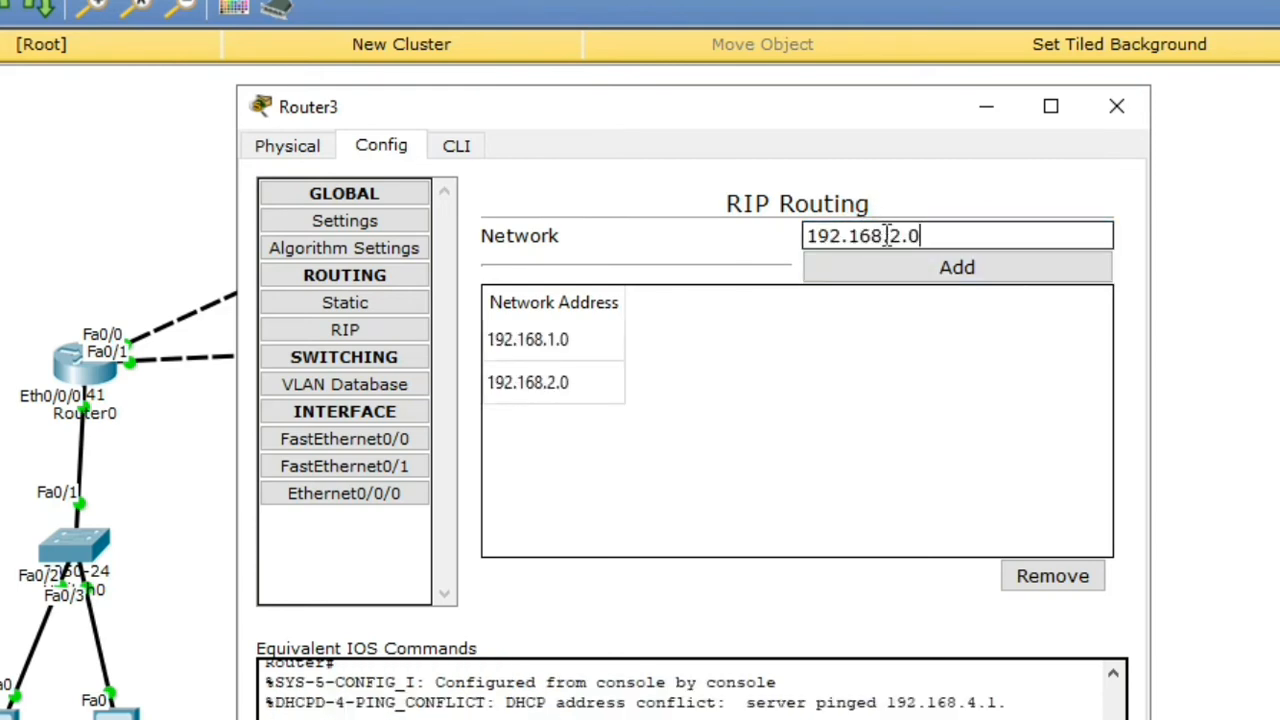
key(BackSpace)
text(3)
key(Return)
text(192.168.2.0)
click(904, 239)
key(BackSpace)
text(4)
click(924, 265)
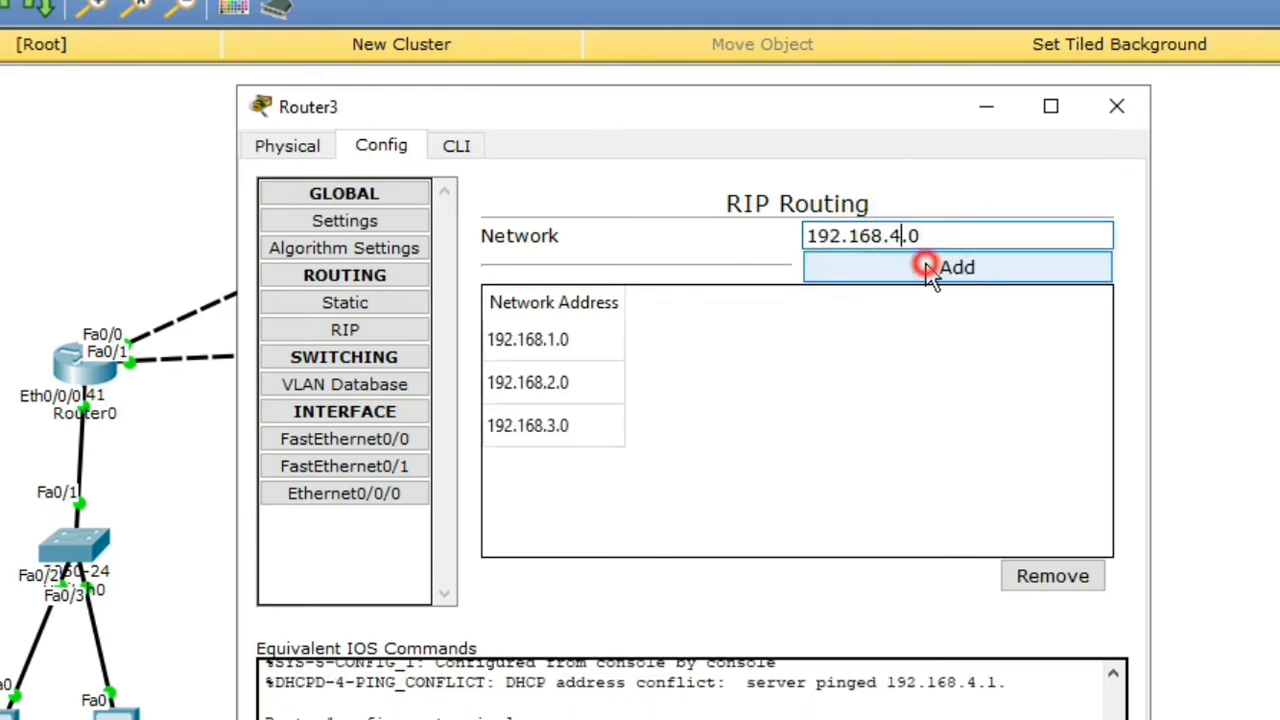
text(192.168.2.0)
Step: Add networks 192.168.10.0, 192.168.20.0 and 192.168.30.0 to Router3's RIP list
click(902, 240)
key(BackSpace)
text(10)
key(Return)
text(192.168.2.0)
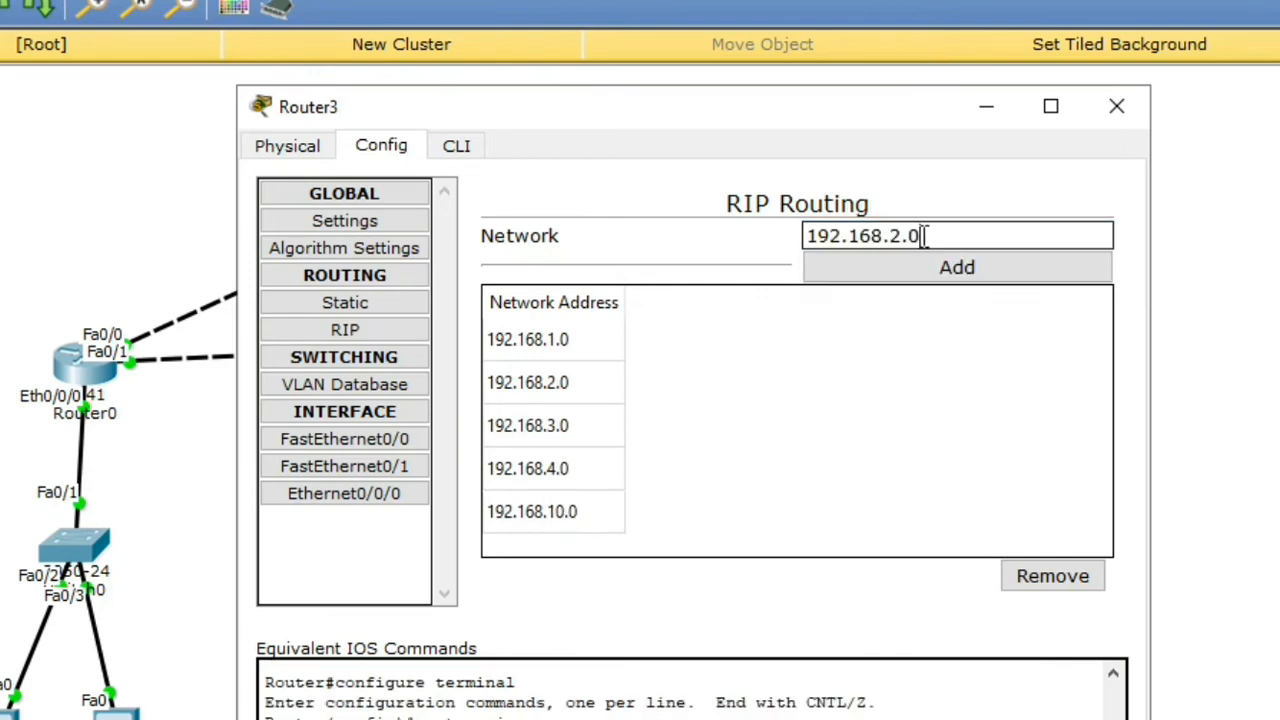
click(906, 241)
text(0)
click(955, 268)
text(192.168.2.0)
click(894, 236)
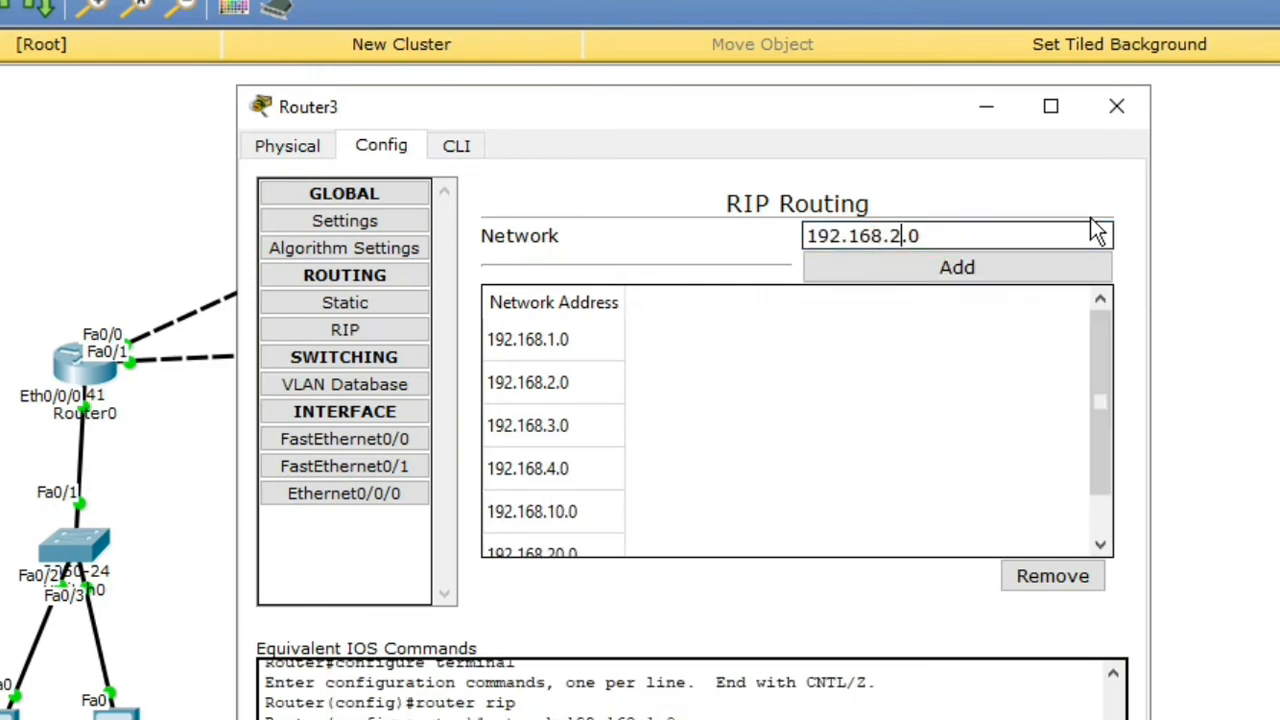
key(BackSpace)
text(30)
click(893, 268)
Step: Close Router3 and send a simple PDU test packet from PC6 to PC5
click(1117, 106)
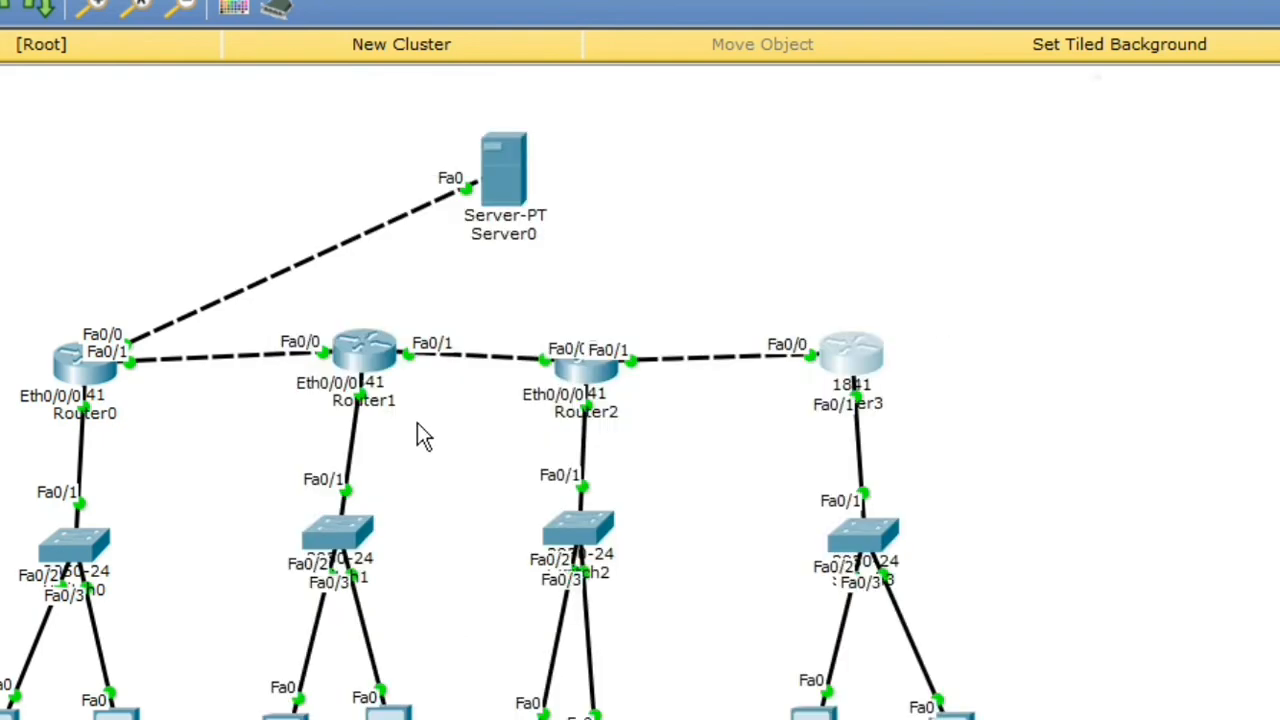
click(945, 348)
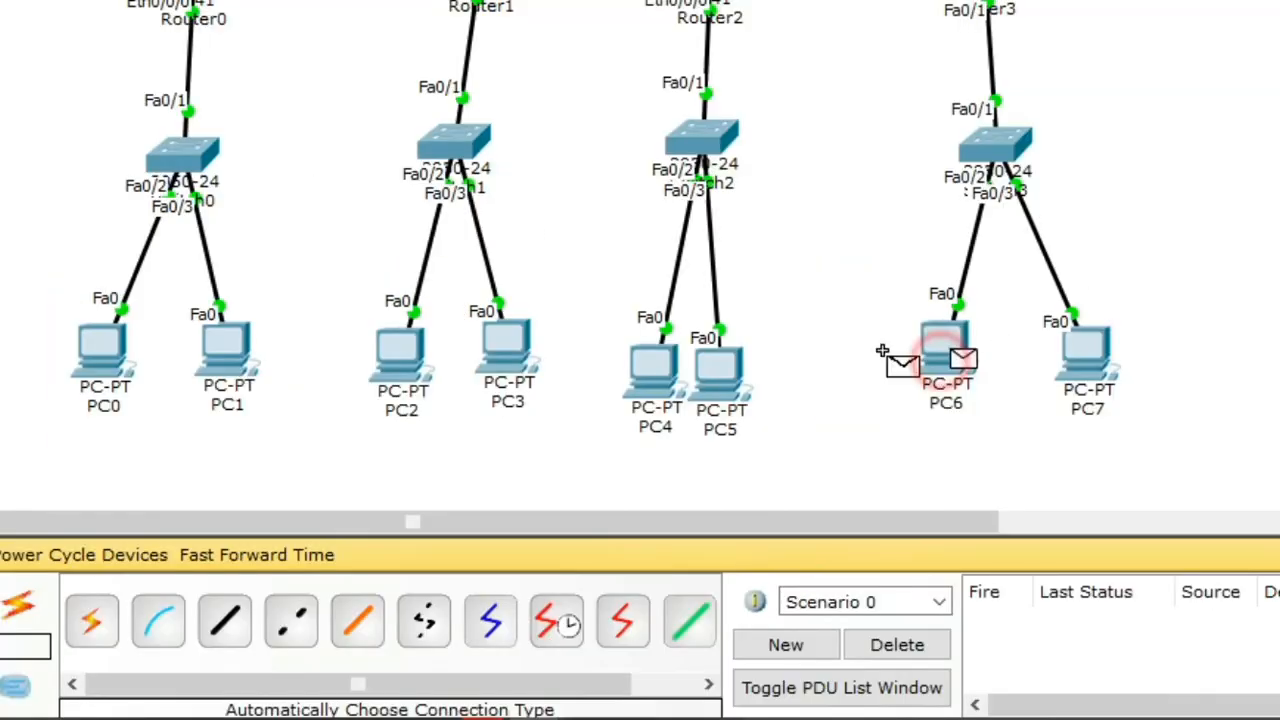
click(720, 372)
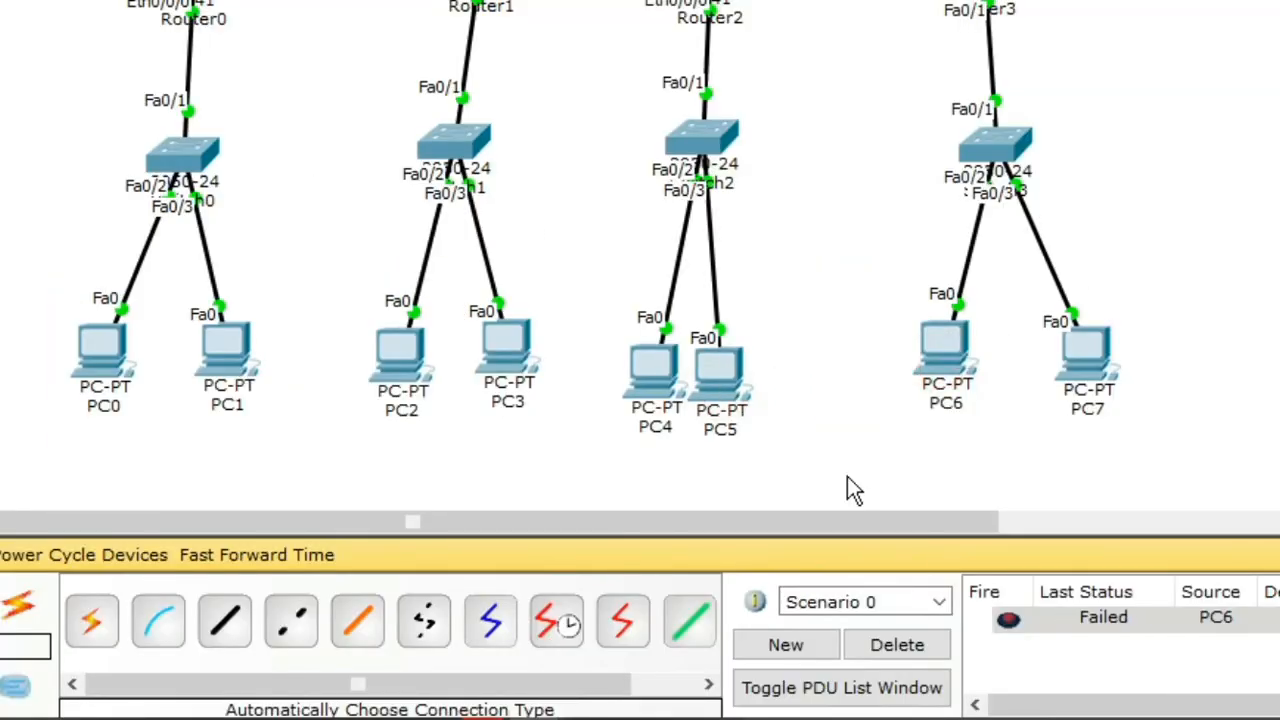
Step: Retest PC6 to PC5 and send a test packet from PC3 to PC0
click(1003, 623)
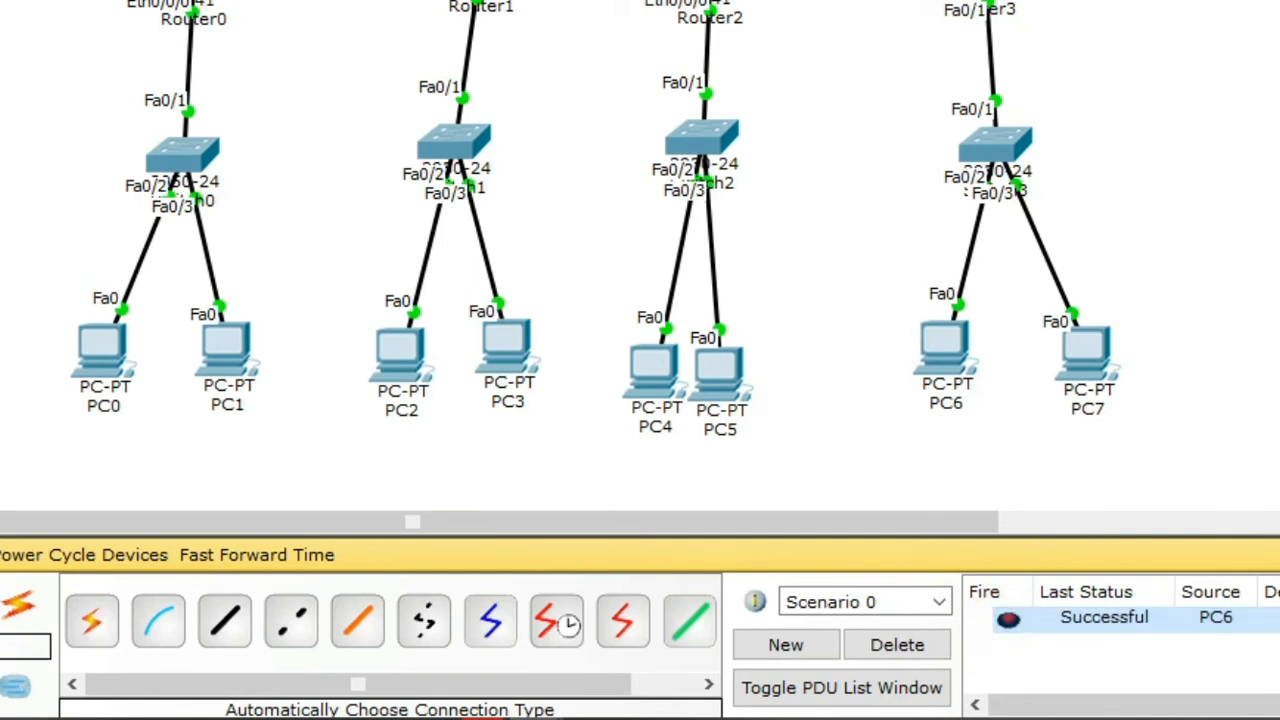
click(718, 399)
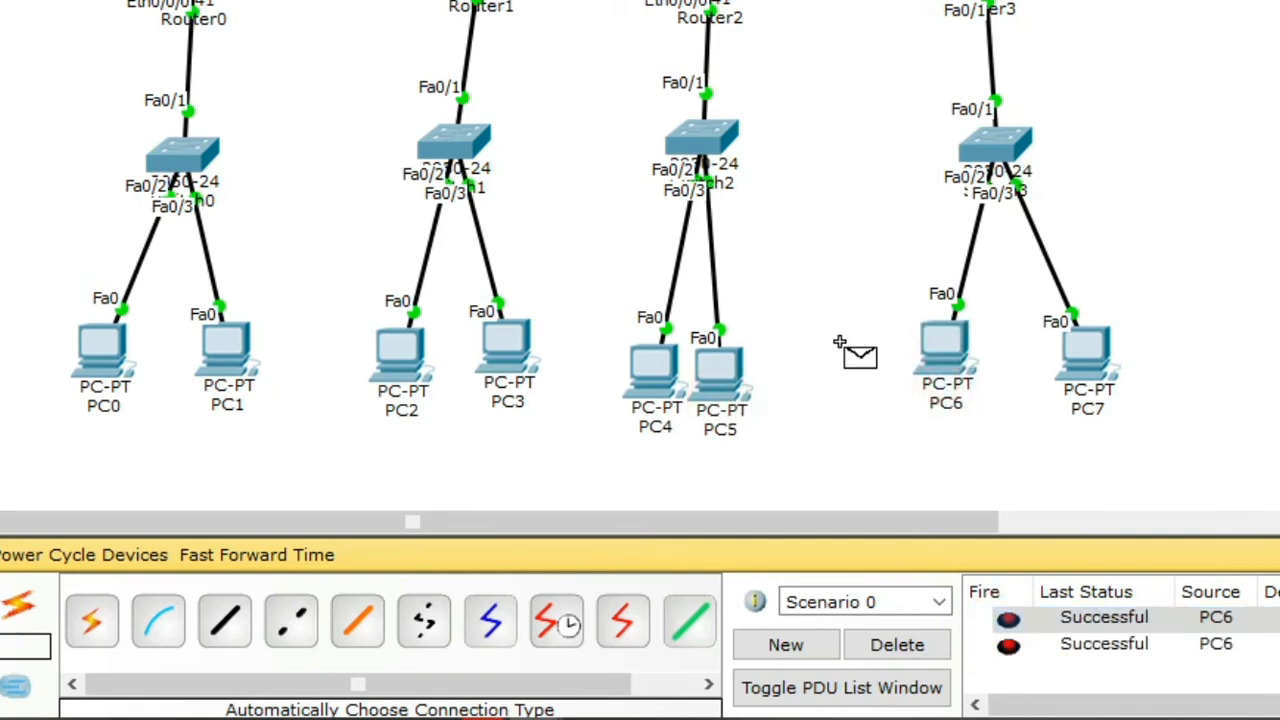
click(508, 355)
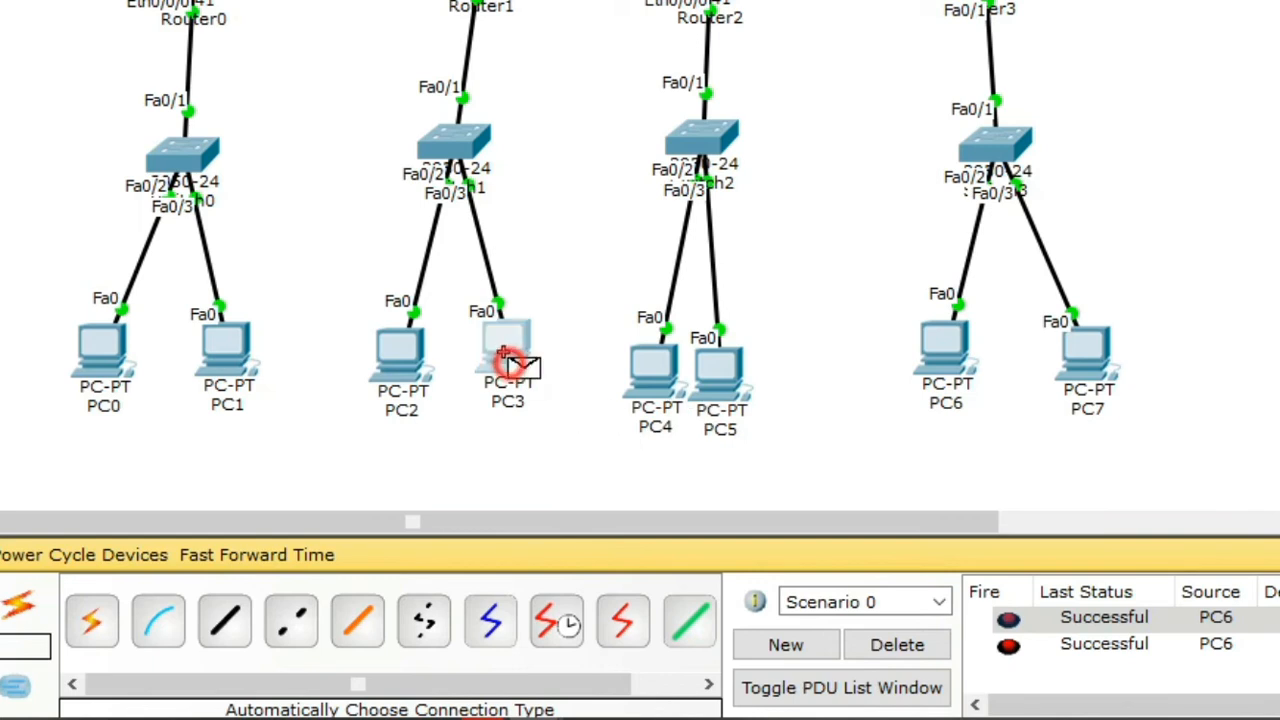
click(114, 343)
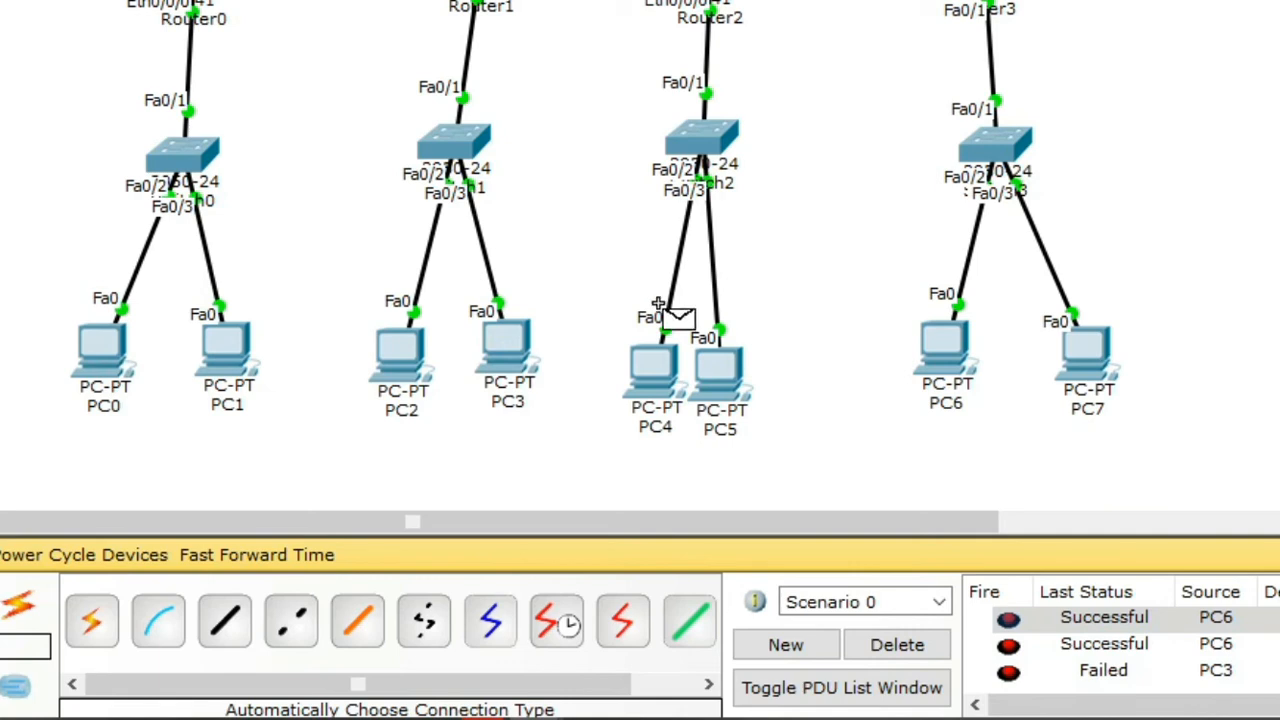
Step: Send test packets from PC2 to PC0 and from PC6 to PC0
click(402, 360)
click(84, 368)
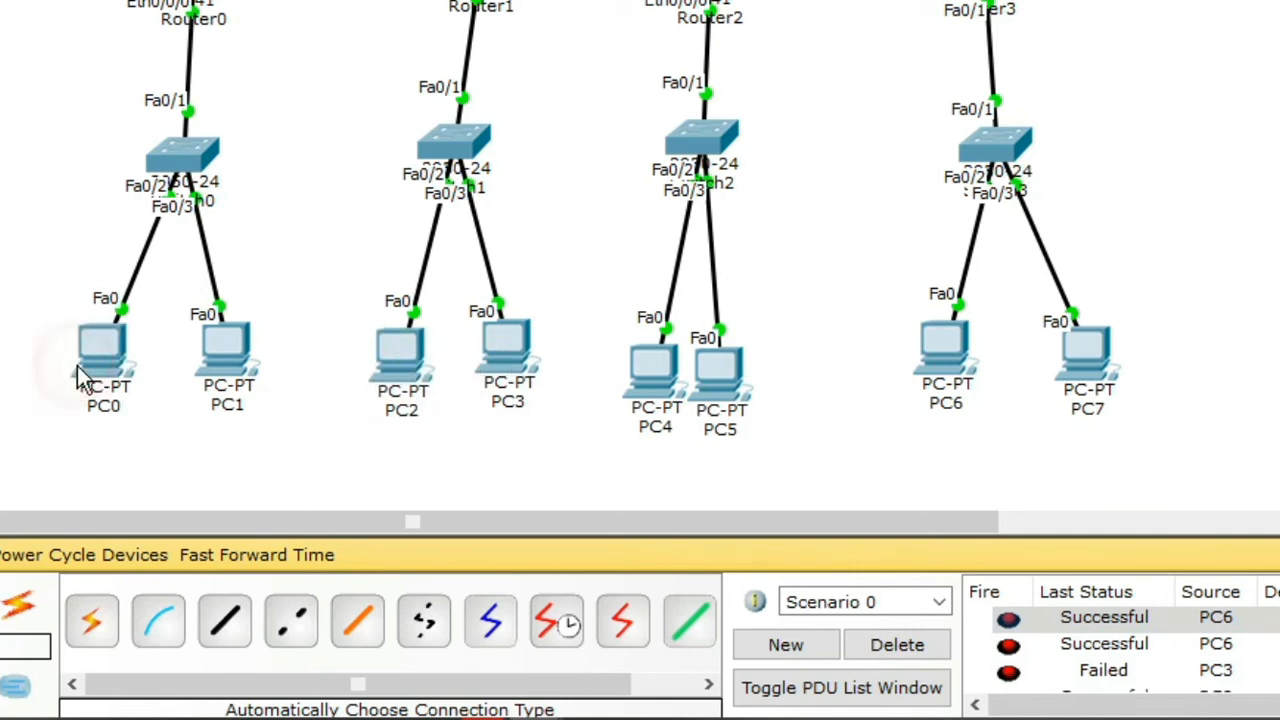
scroll(1108, 686, down, 1)
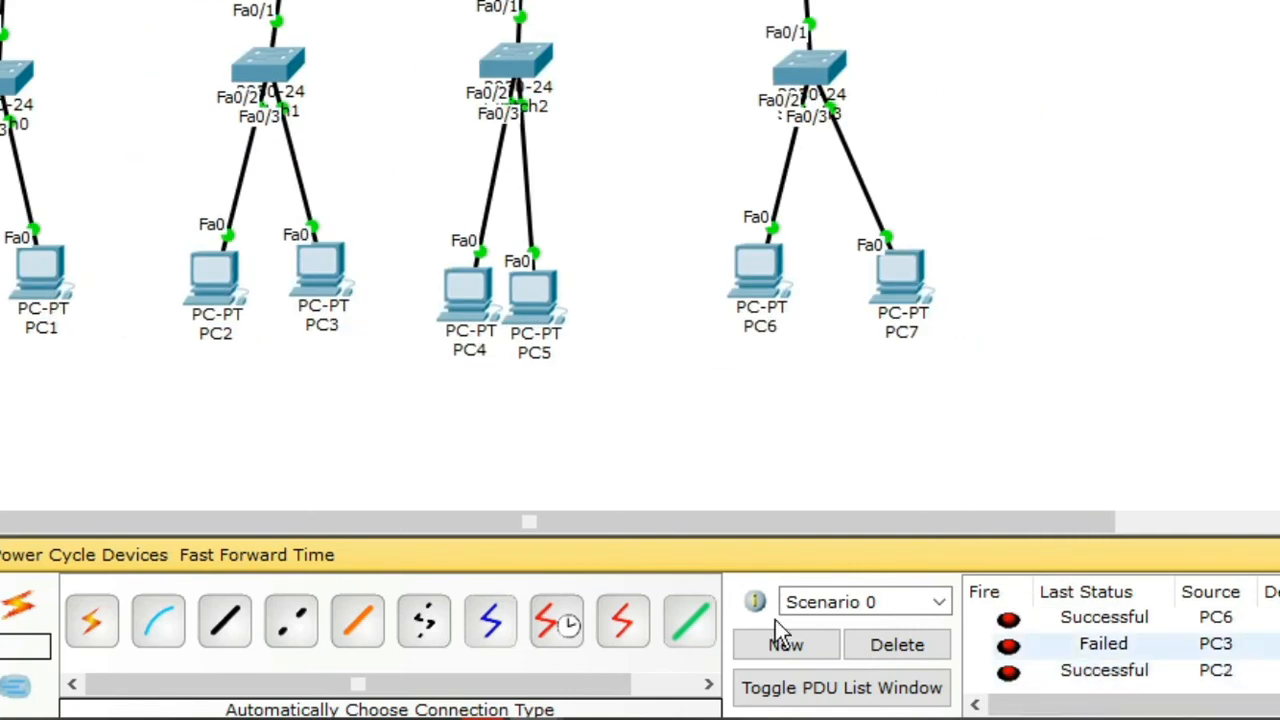
scroll(846, 322, up, 1)
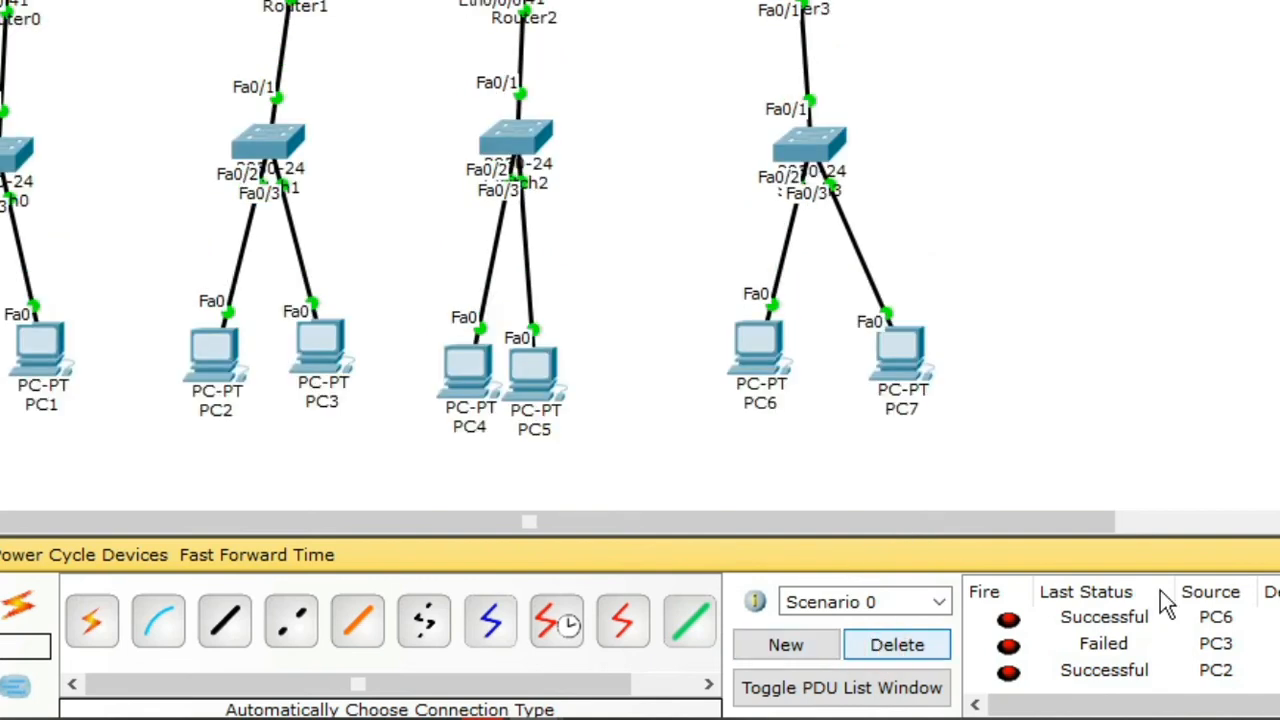
click(787, 347)
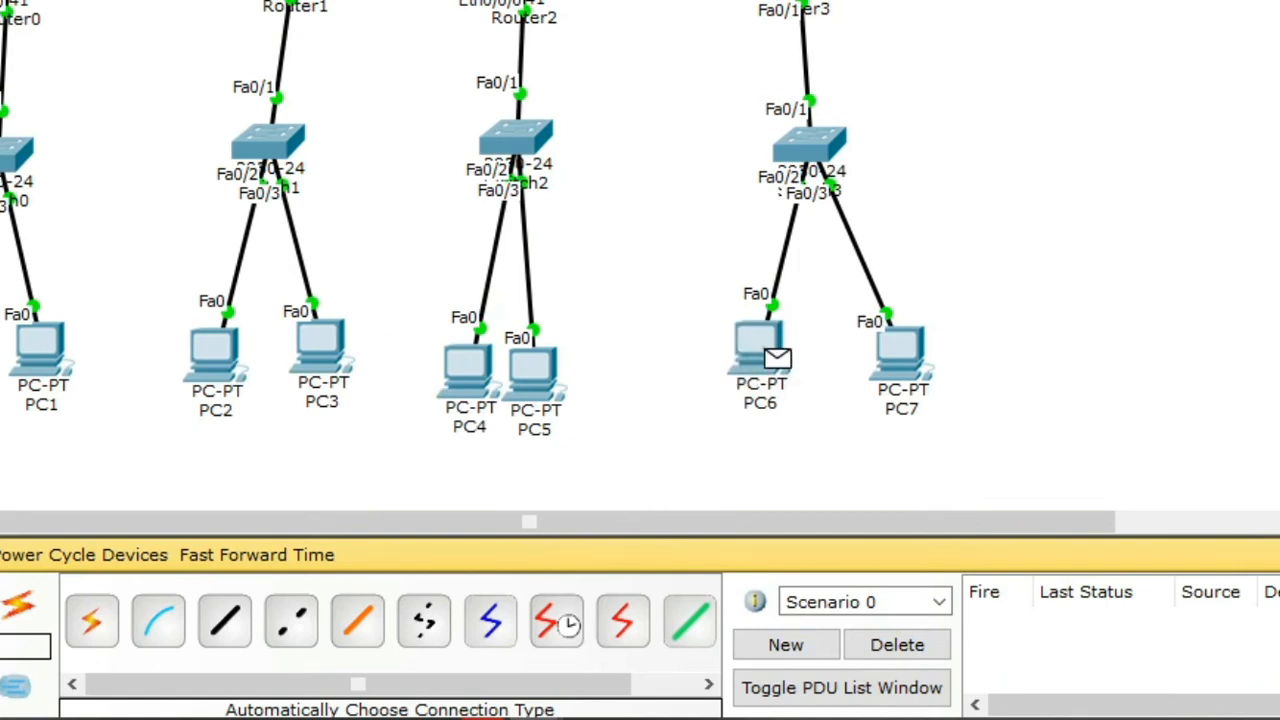
click(0, 350)
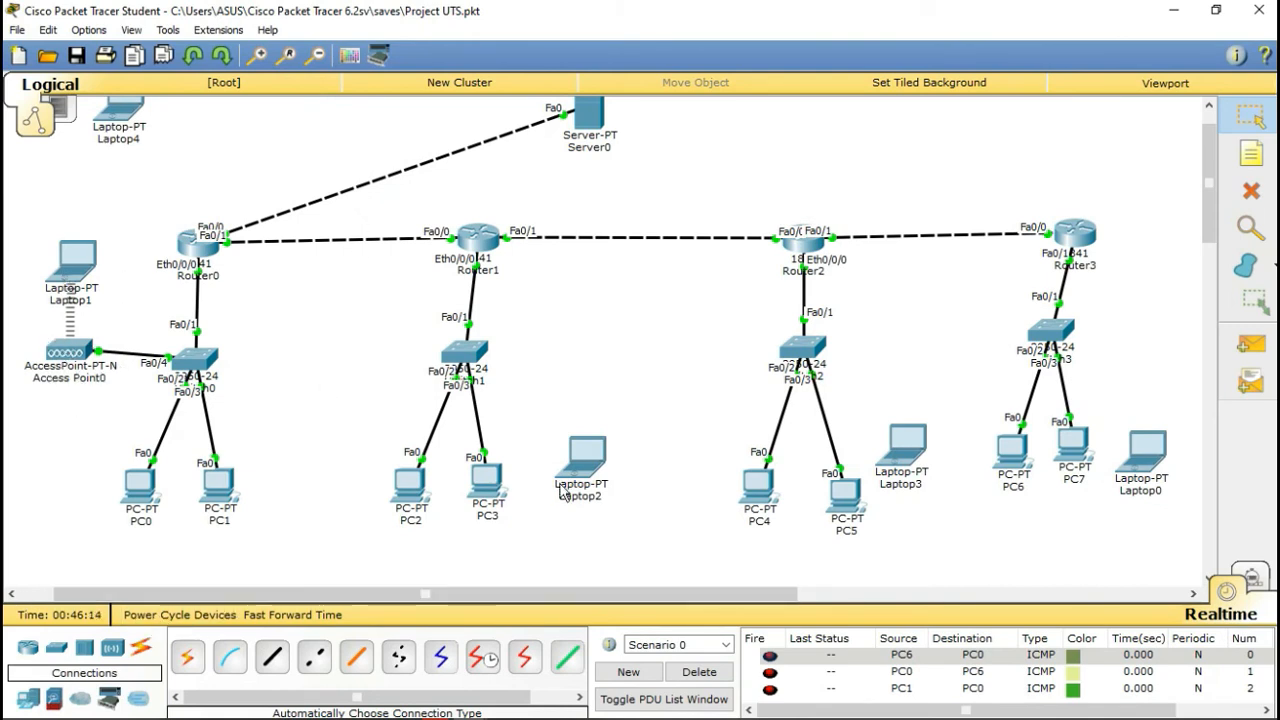
Step: Place Access Point9 beside Switch1, auto-cable it to Fa0/4, and open its window
click(112, 650)
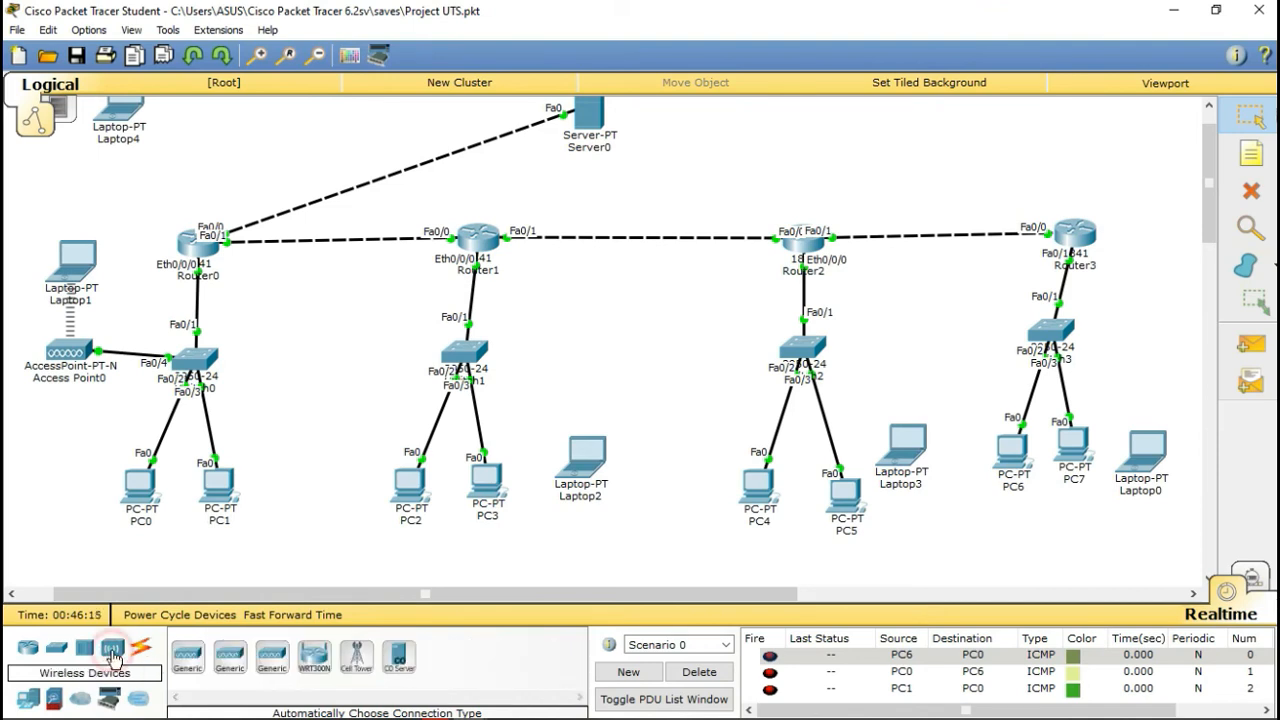
click(563, 362)
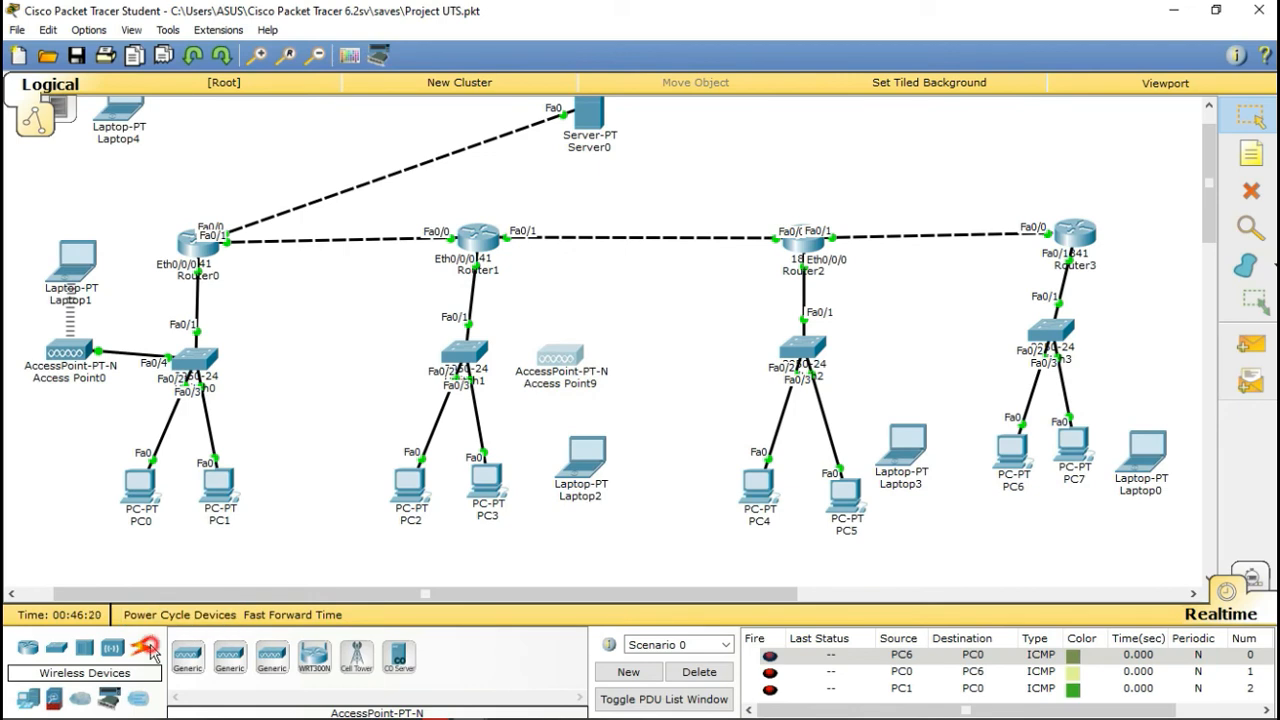
click(138, 650)
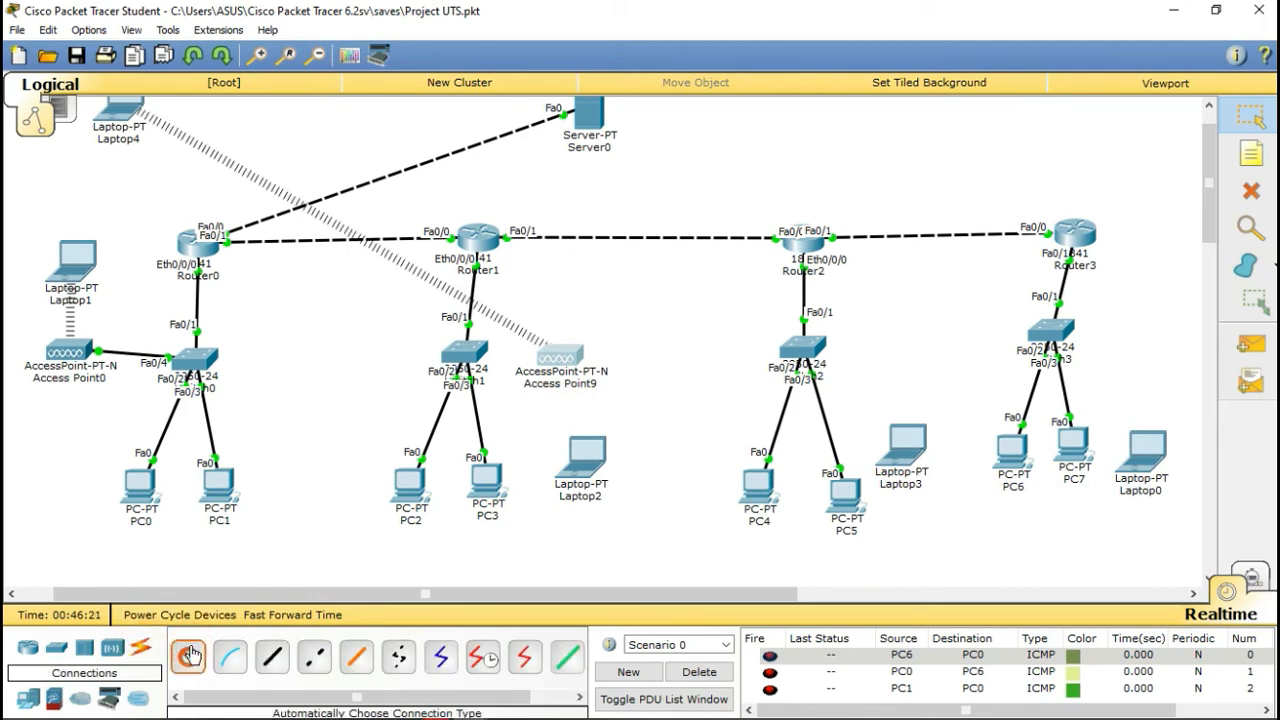
click(189, 656)
click(463, 360)
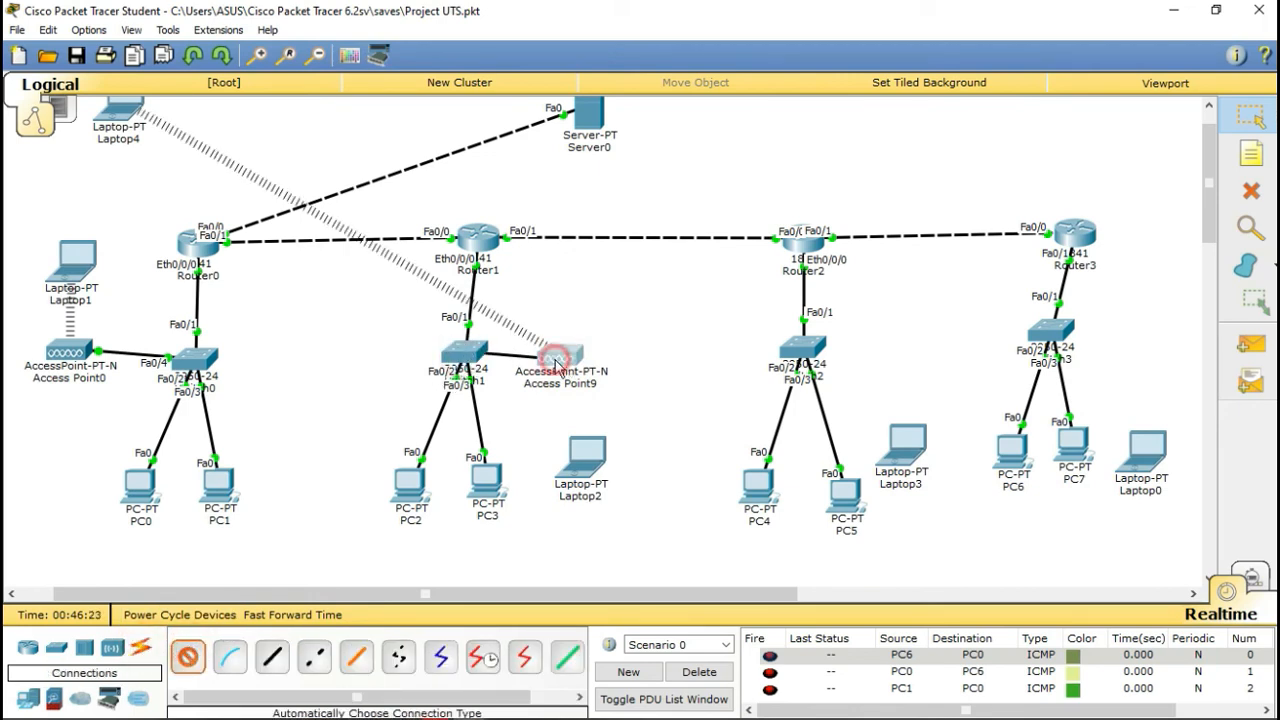
click(556, 362)
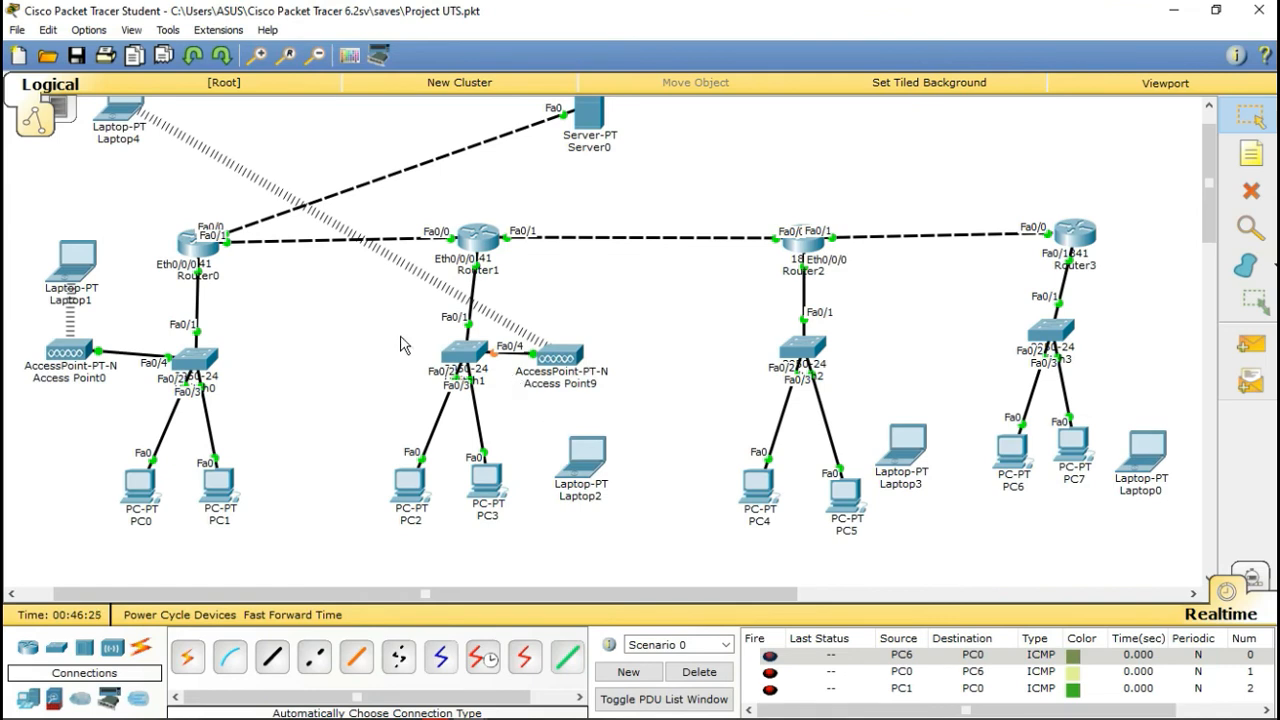
click(588, 374)
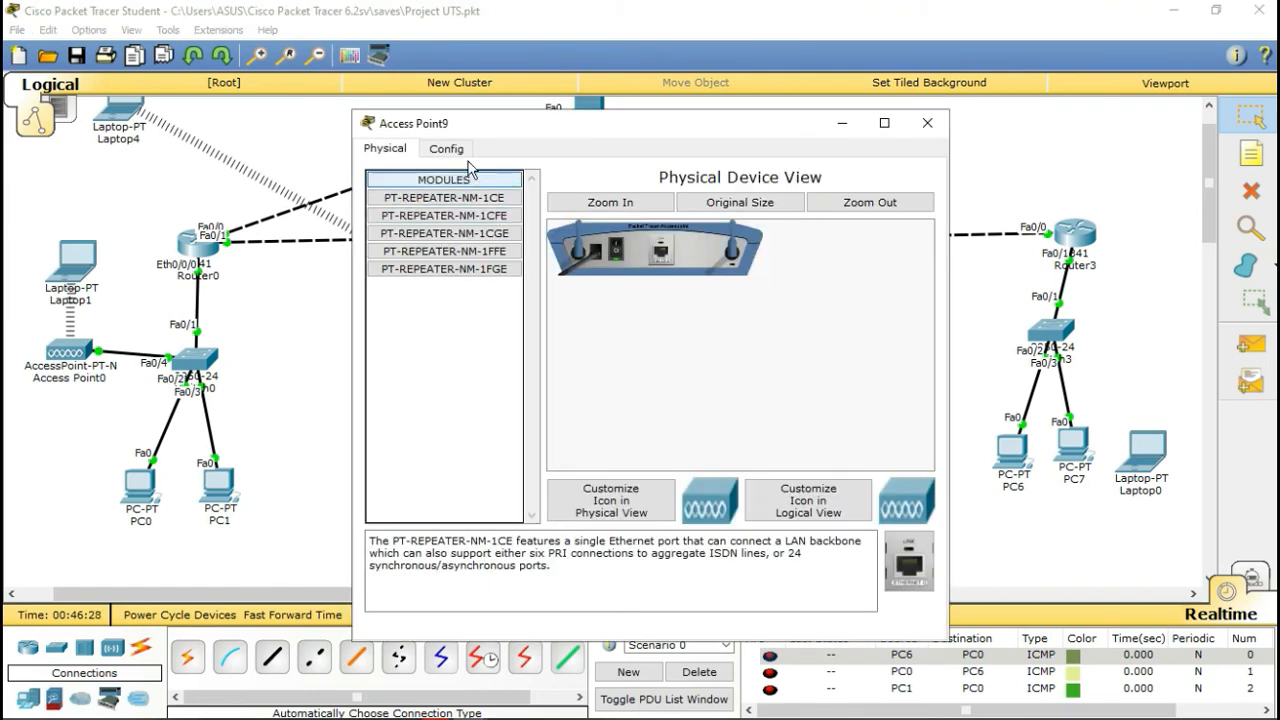
Step: Give Access Point9's Port 1 SSID 'lantai 2', channel 7, WPA2-PSK with a passphrase
click(447, 149)
click(445, 252)
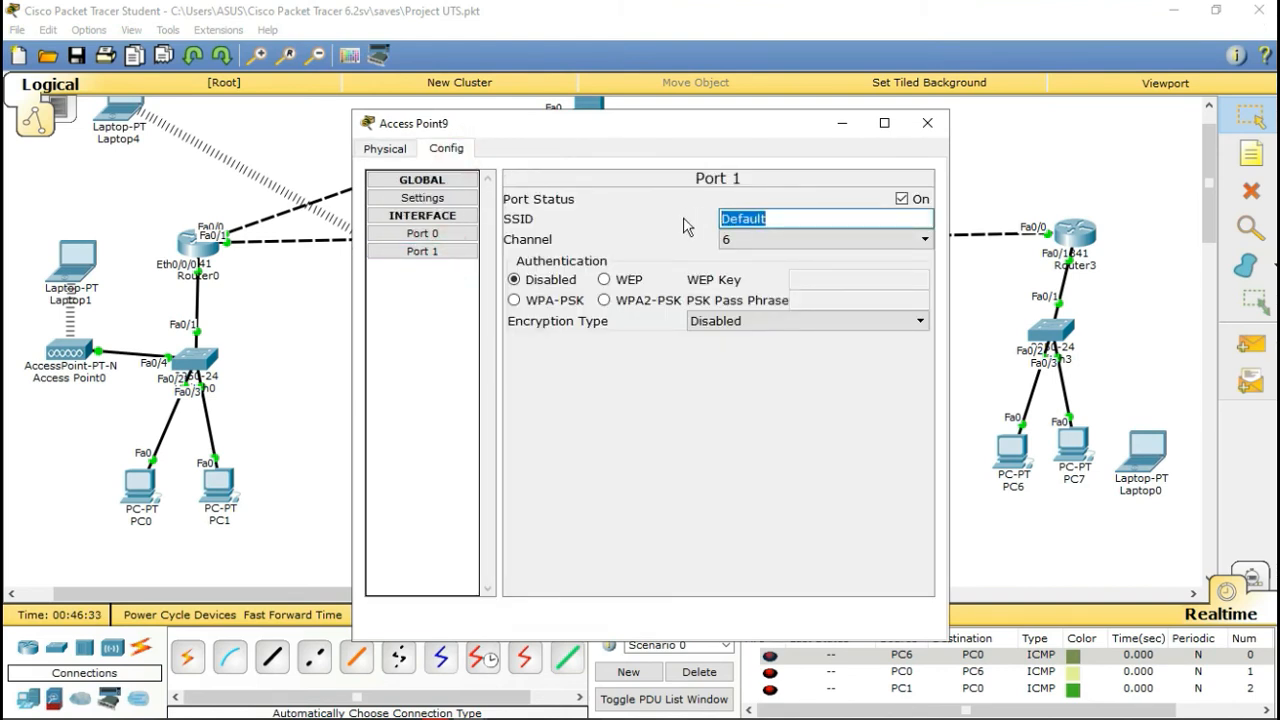
text(lantai 2)
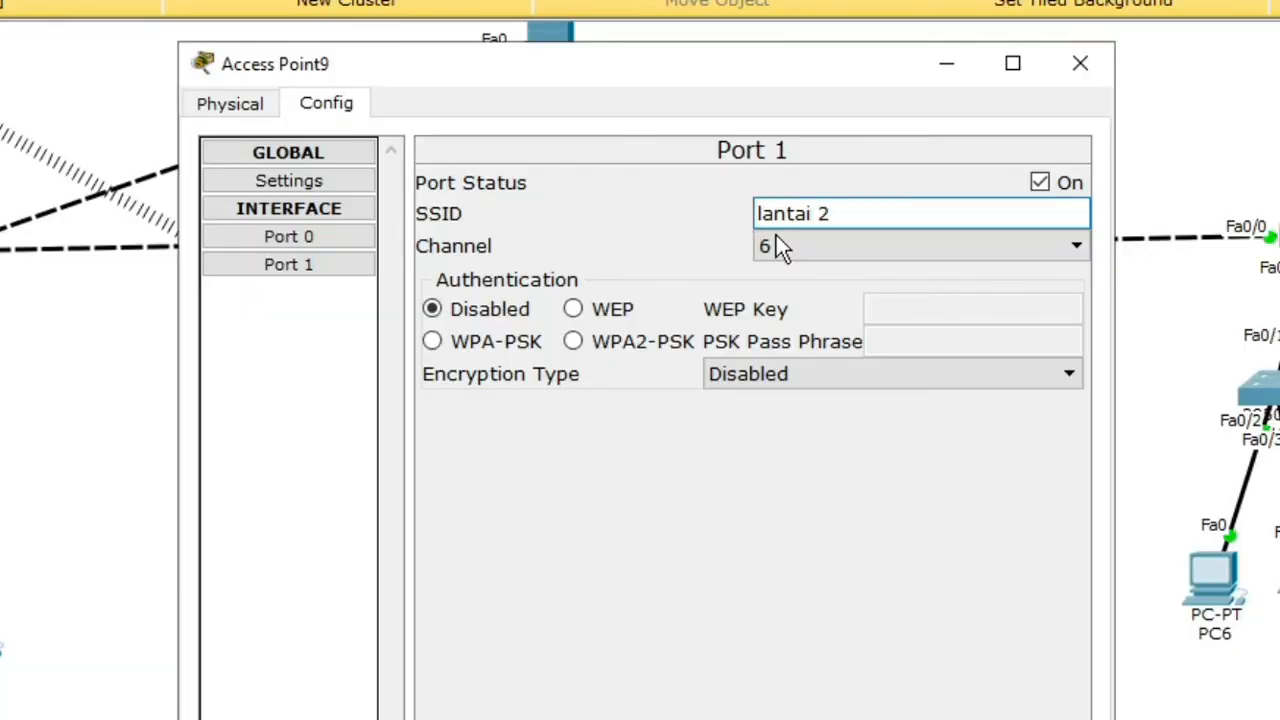
click(788, 246)
click(808, 417)
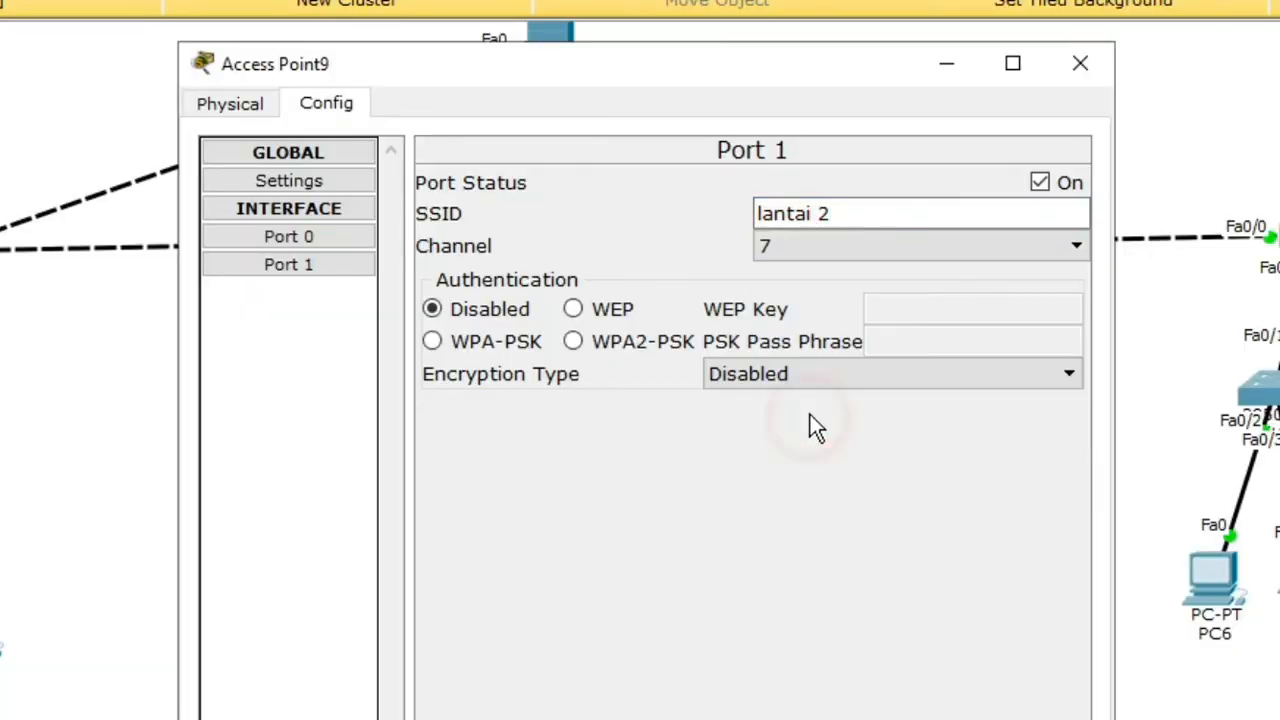
click(672, 346)
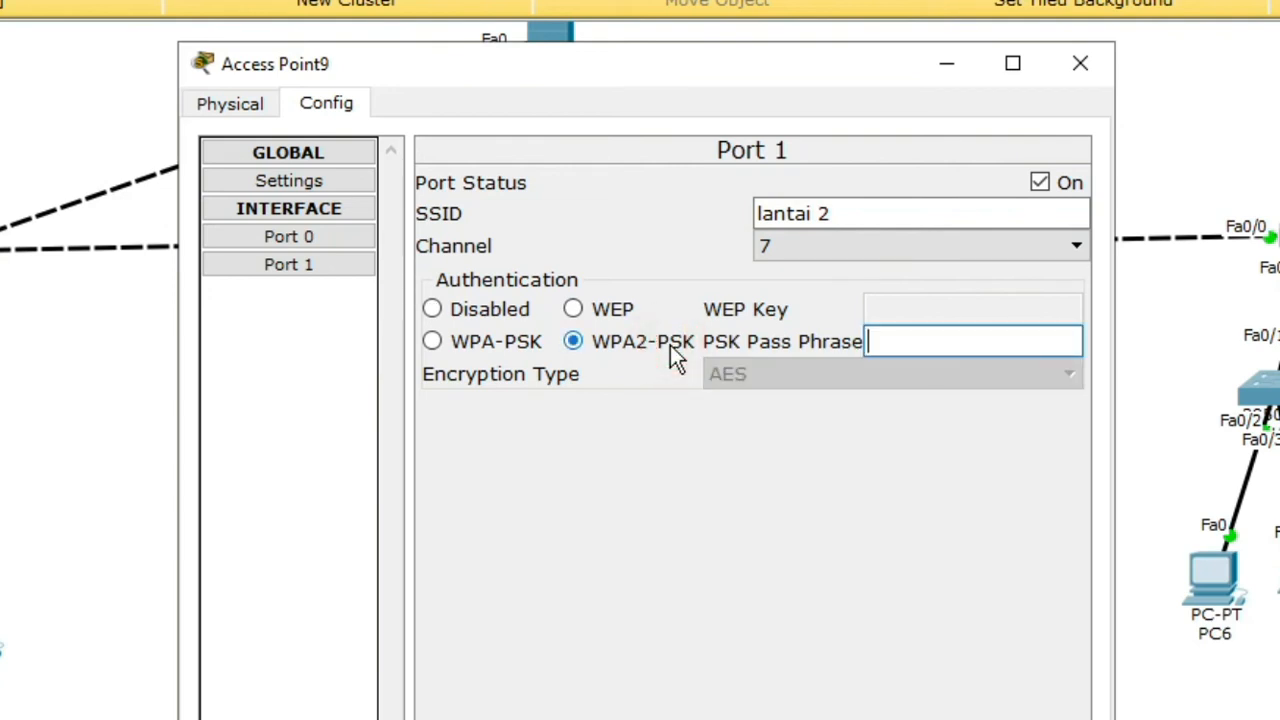
click(891, 341)
text(2345)
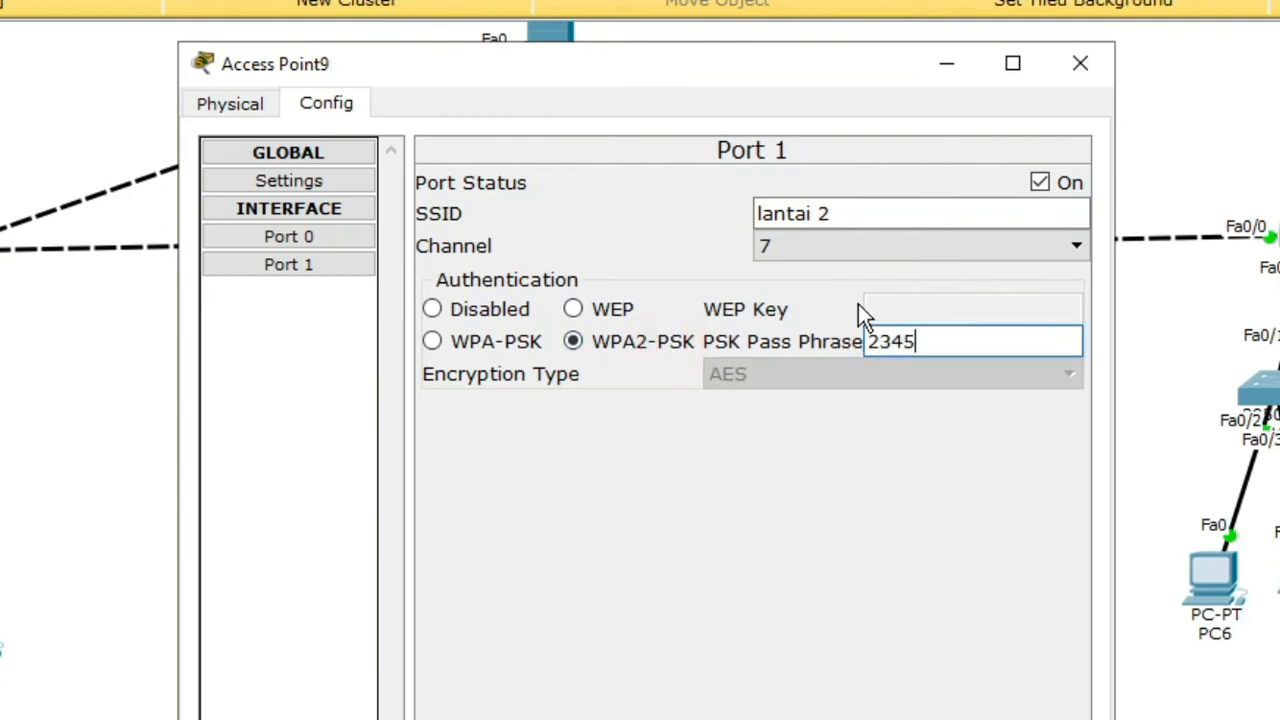
text(6789)
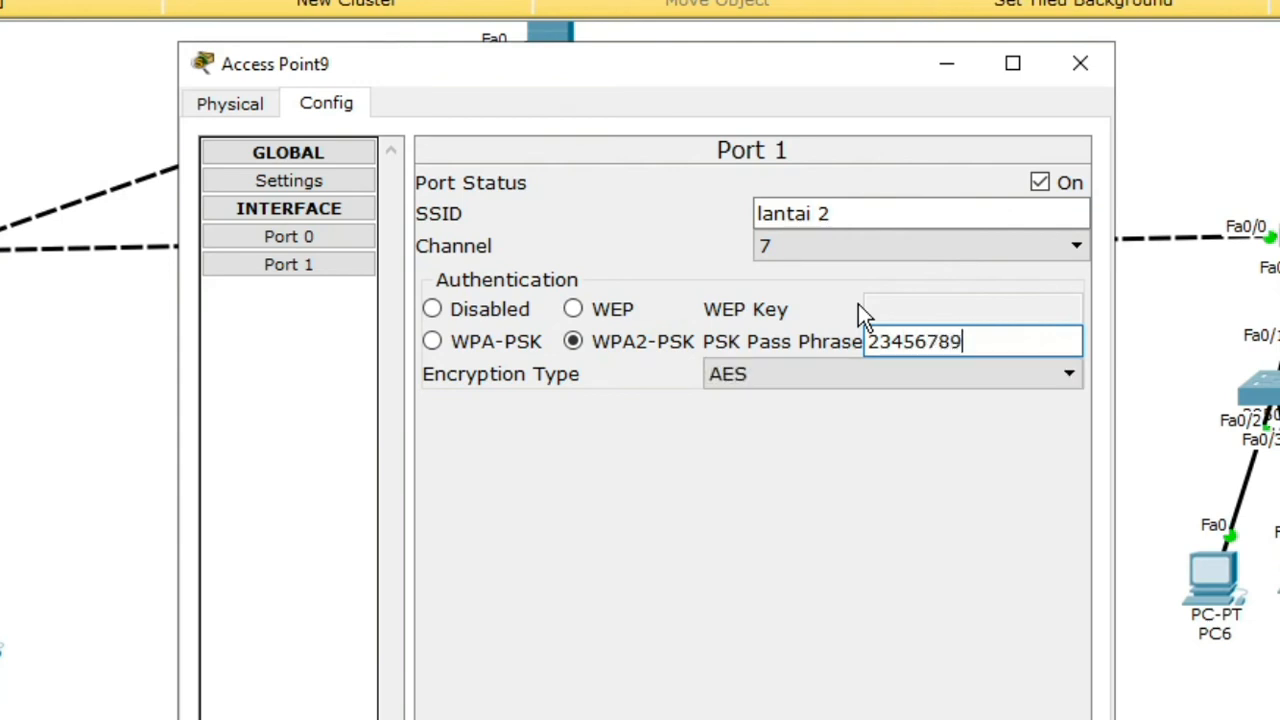
click(1090, 64)
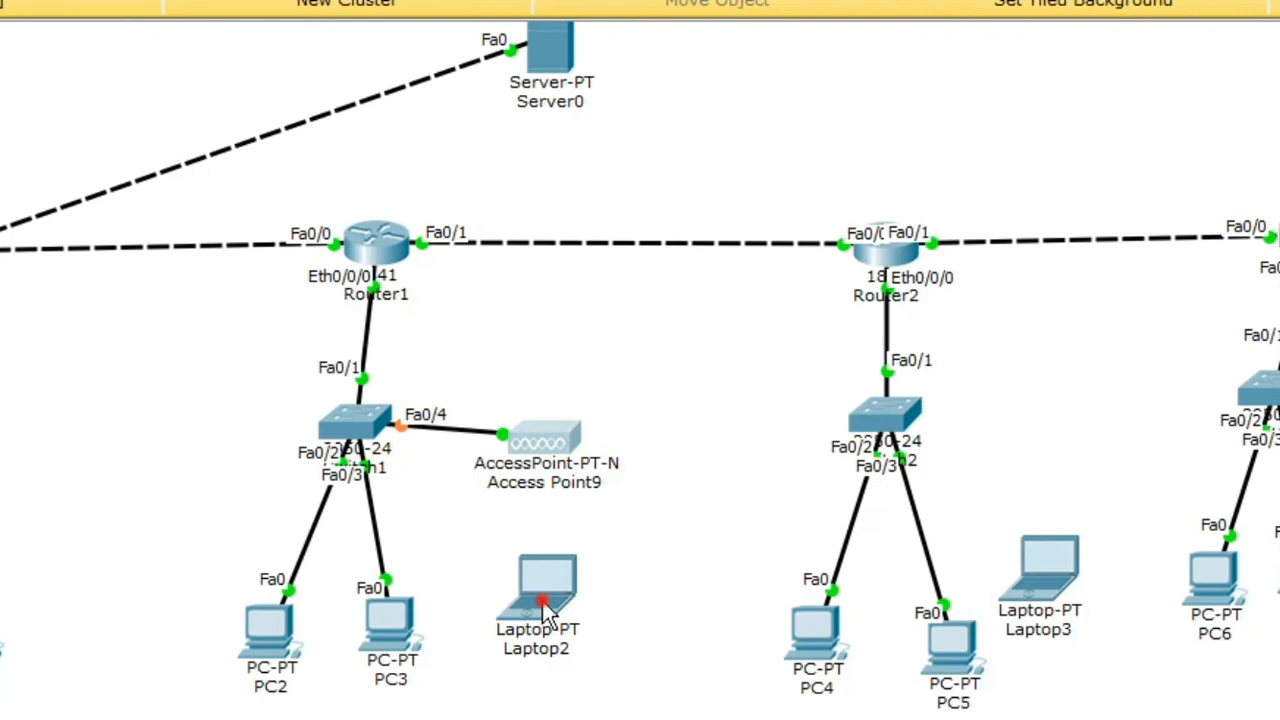
Step: Check Laptop2's IP configuration, then connect it wirelessly to the lantai 2 network
click(543, 608)
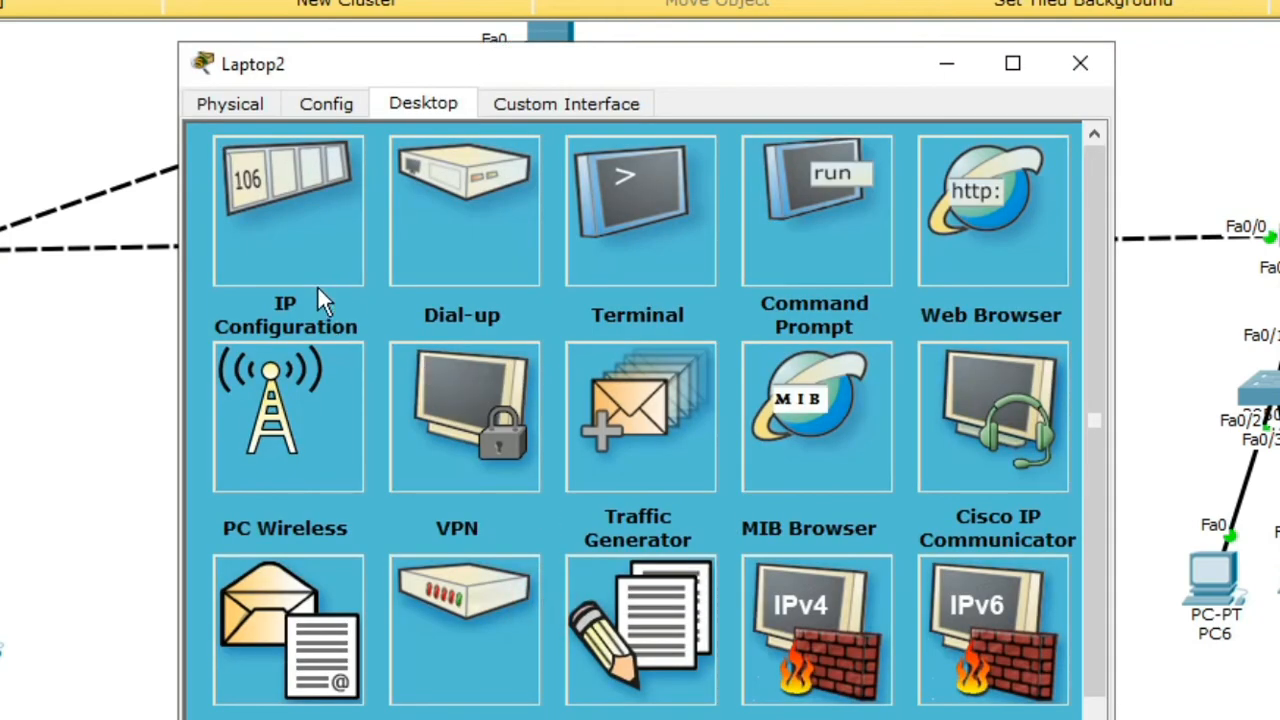
click(317, 285)
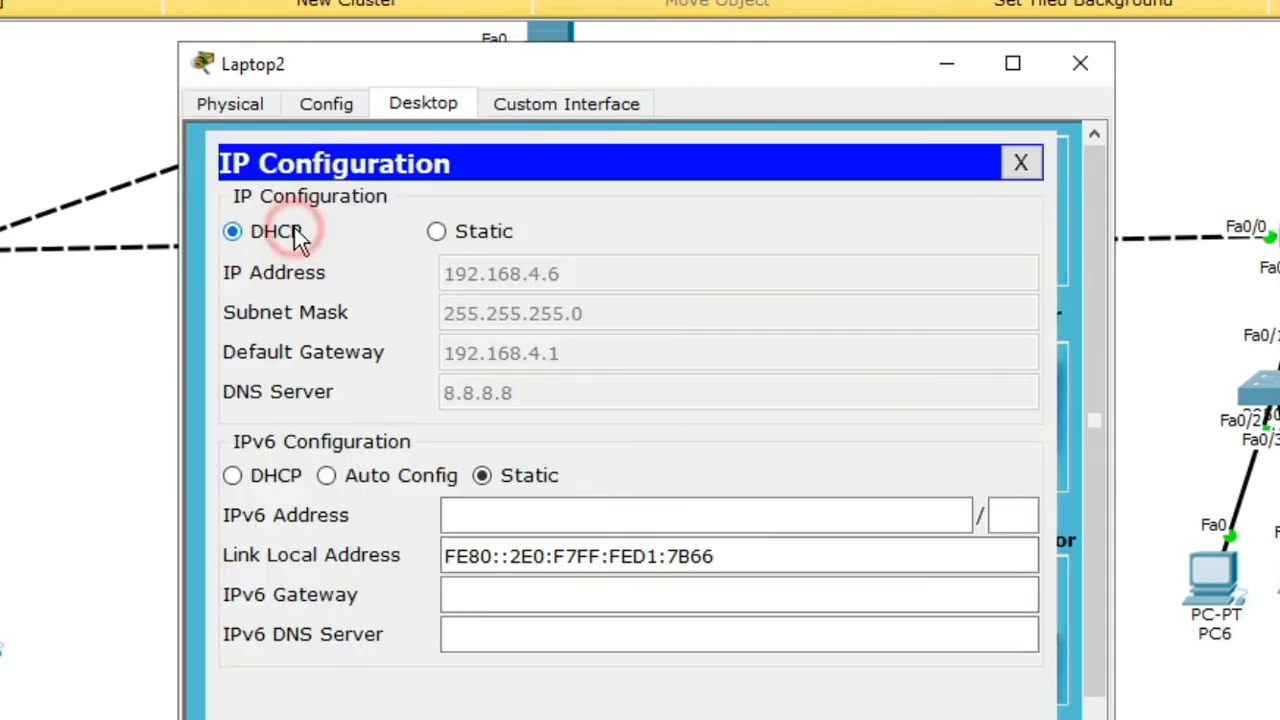
click(1022, 163)
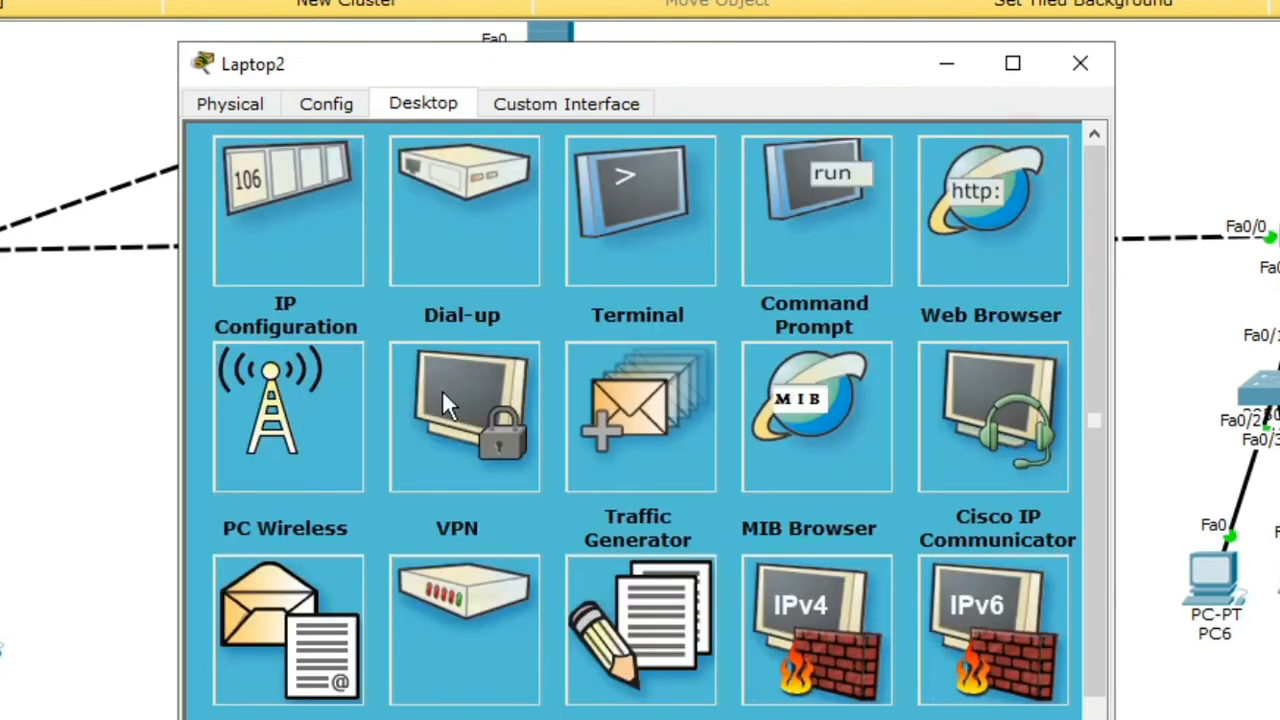
click(274, 440)
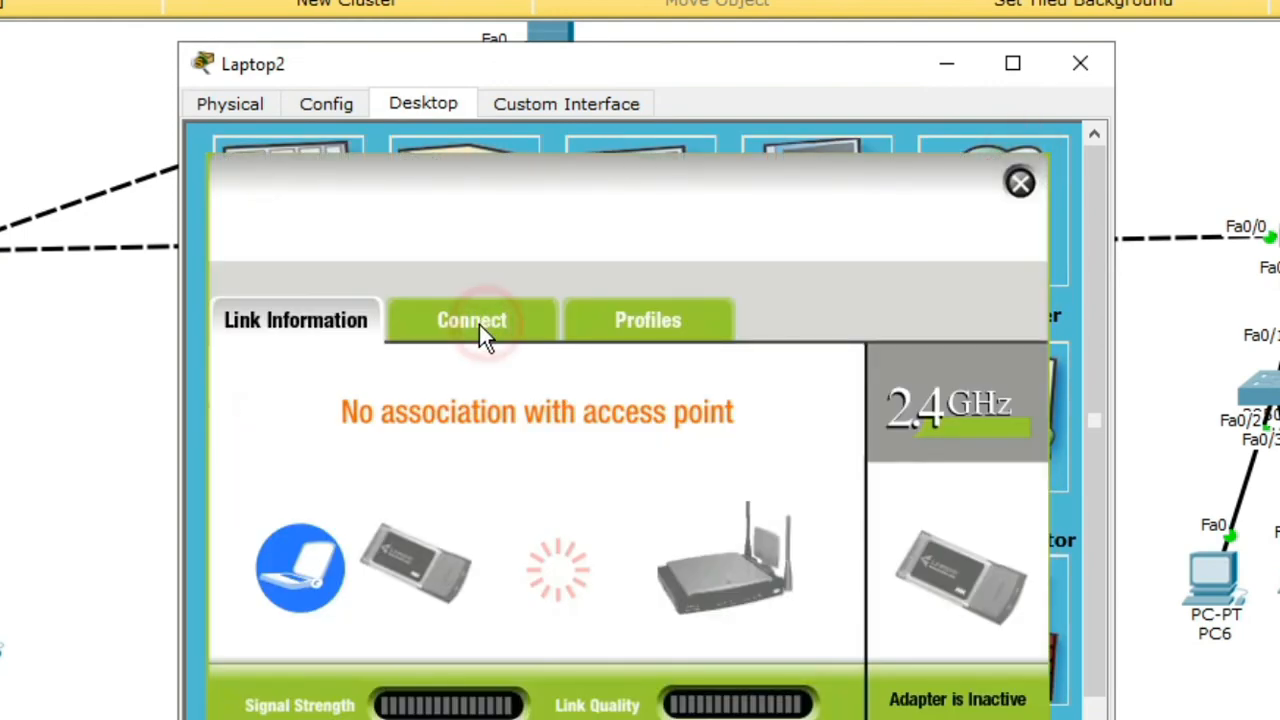
click(481, 326)
click(644, 640)
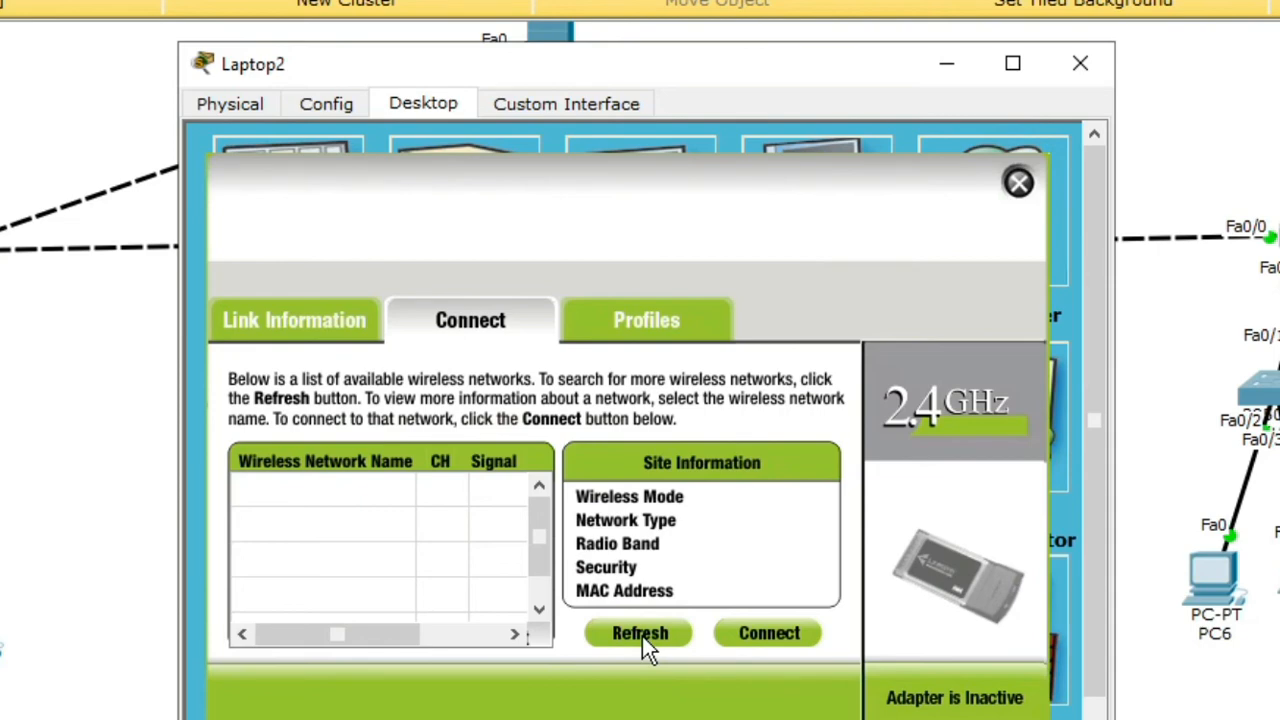
click(286, 523)
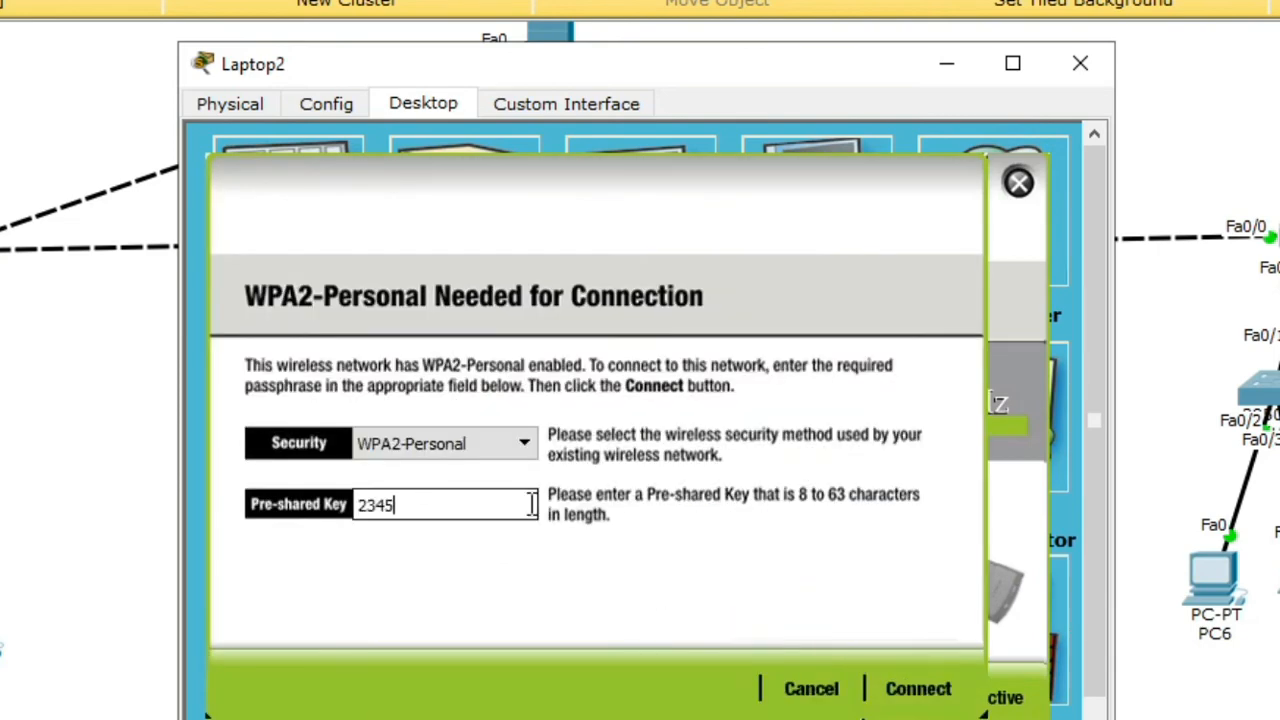
click(914, 686)
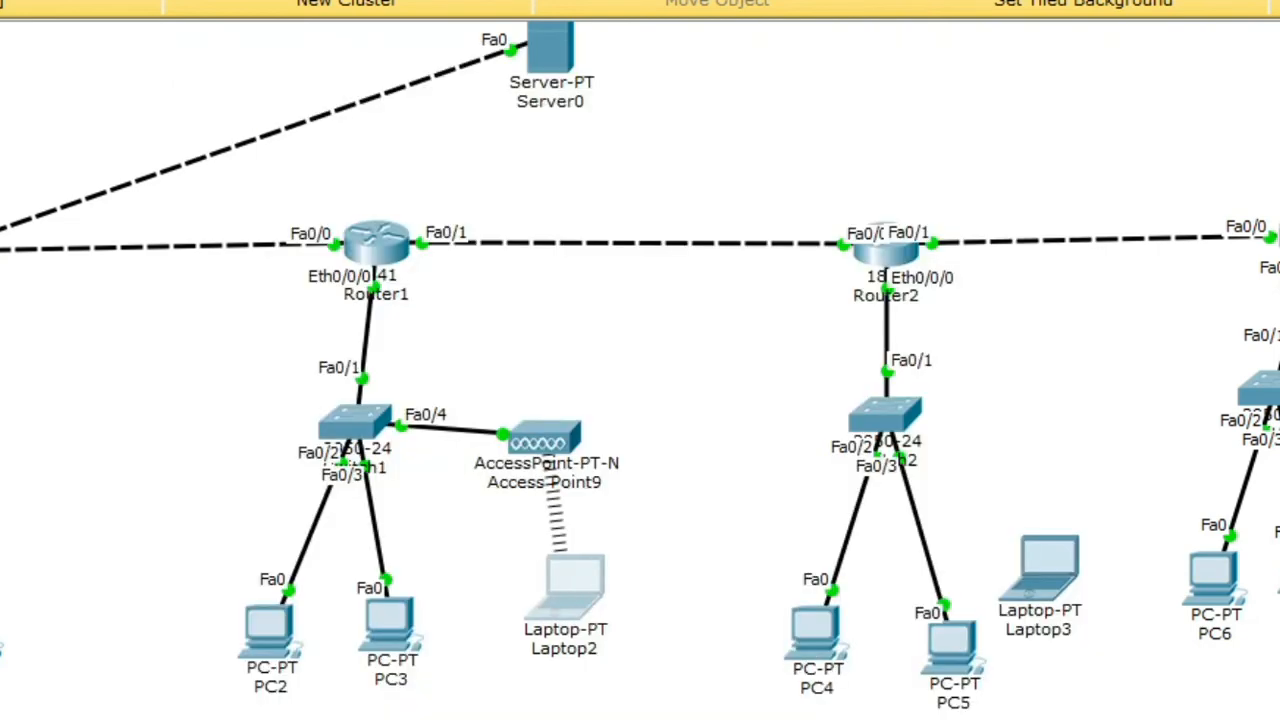
Step: Set Access Point10's Port 1 to SSID lantai 3, channel 10, and WPA2-PSK with a passphrase
click(1022, 434)
click(1004, 438)
click(326, 103)
click(340, 267)
double_click(790, 213)
text(lantai 3)
click(920, 246)
click(880, 490)
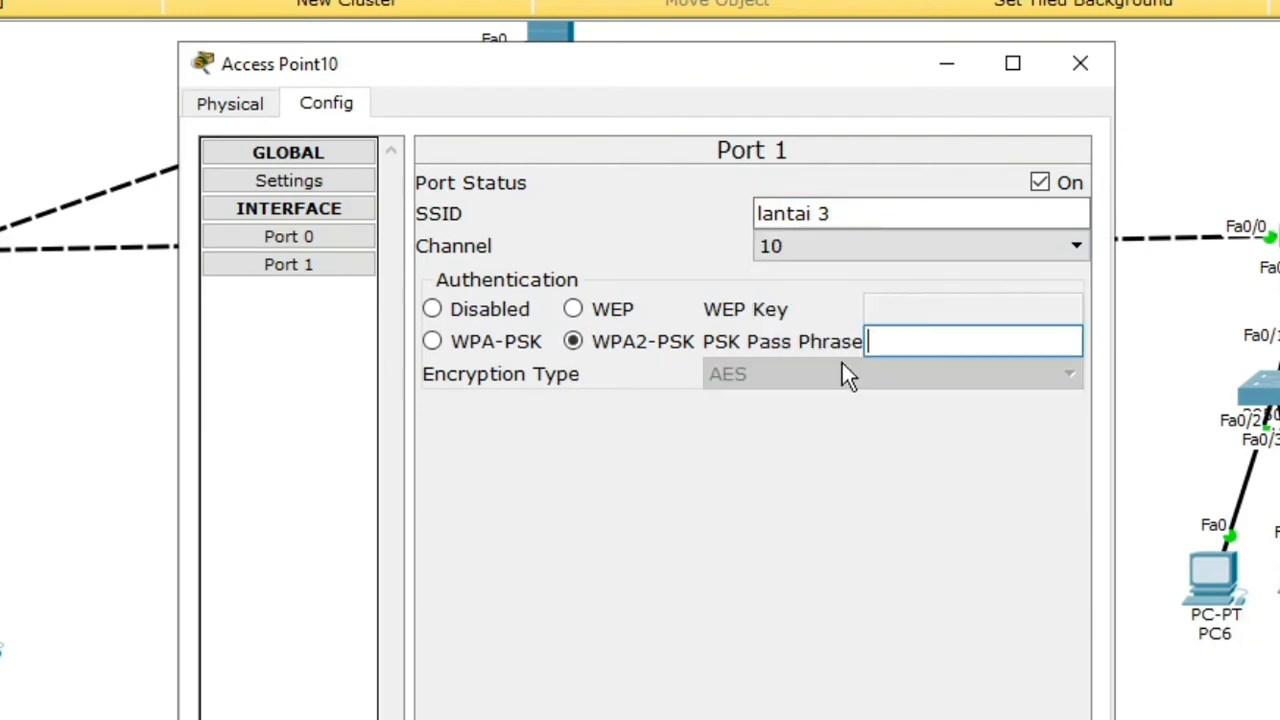
text(123456781)
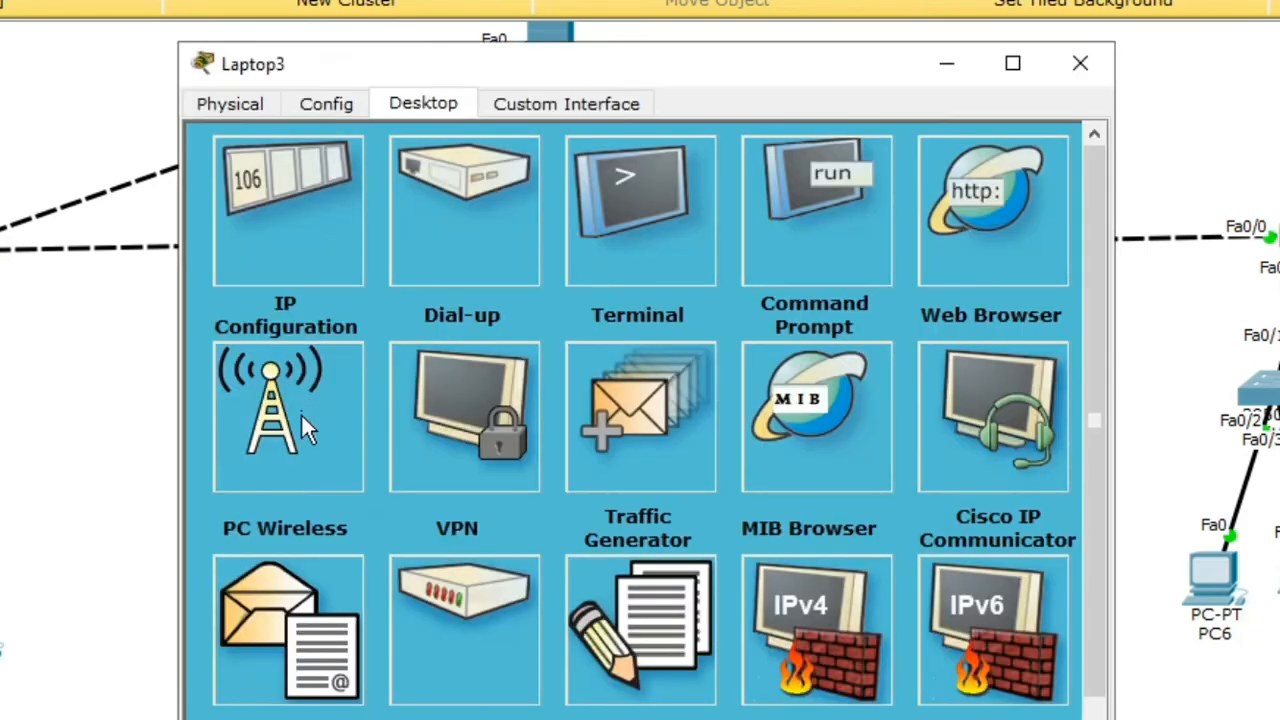
Step: Rescan wireless networks on Laptop3 and join it to lantai 3
click(286, 429)
click(650, 636)
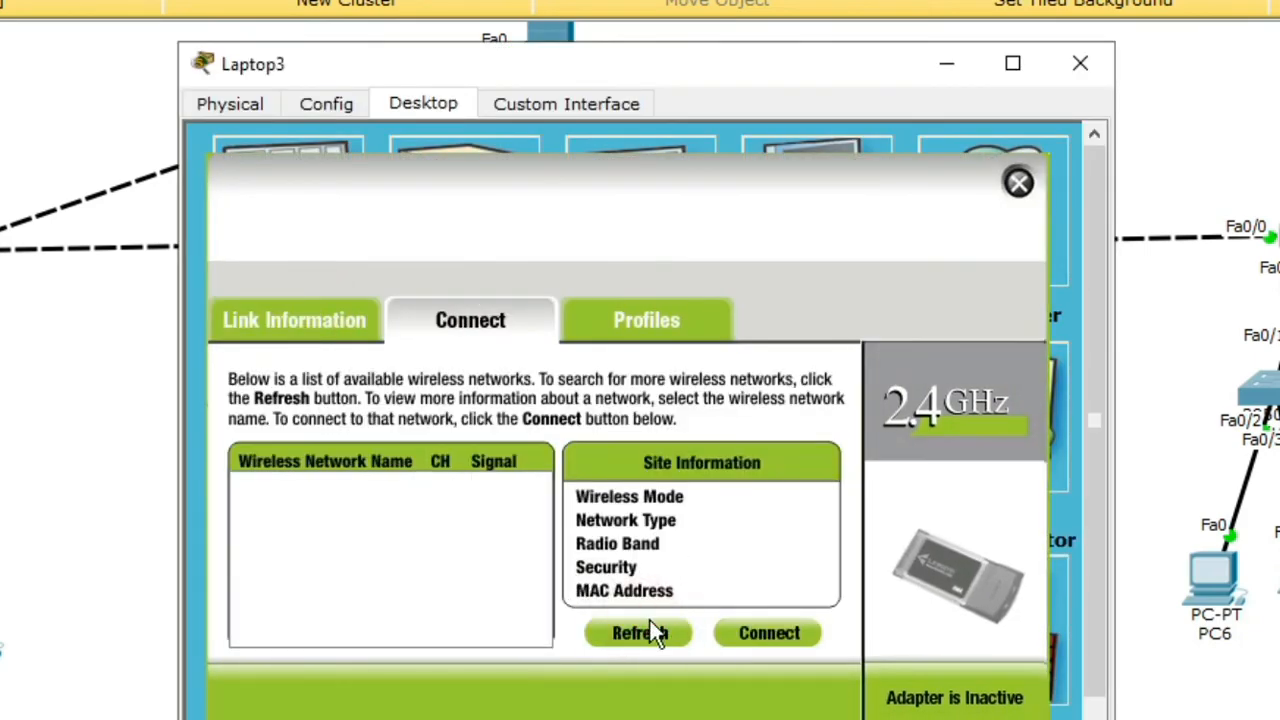
click(660, 632)
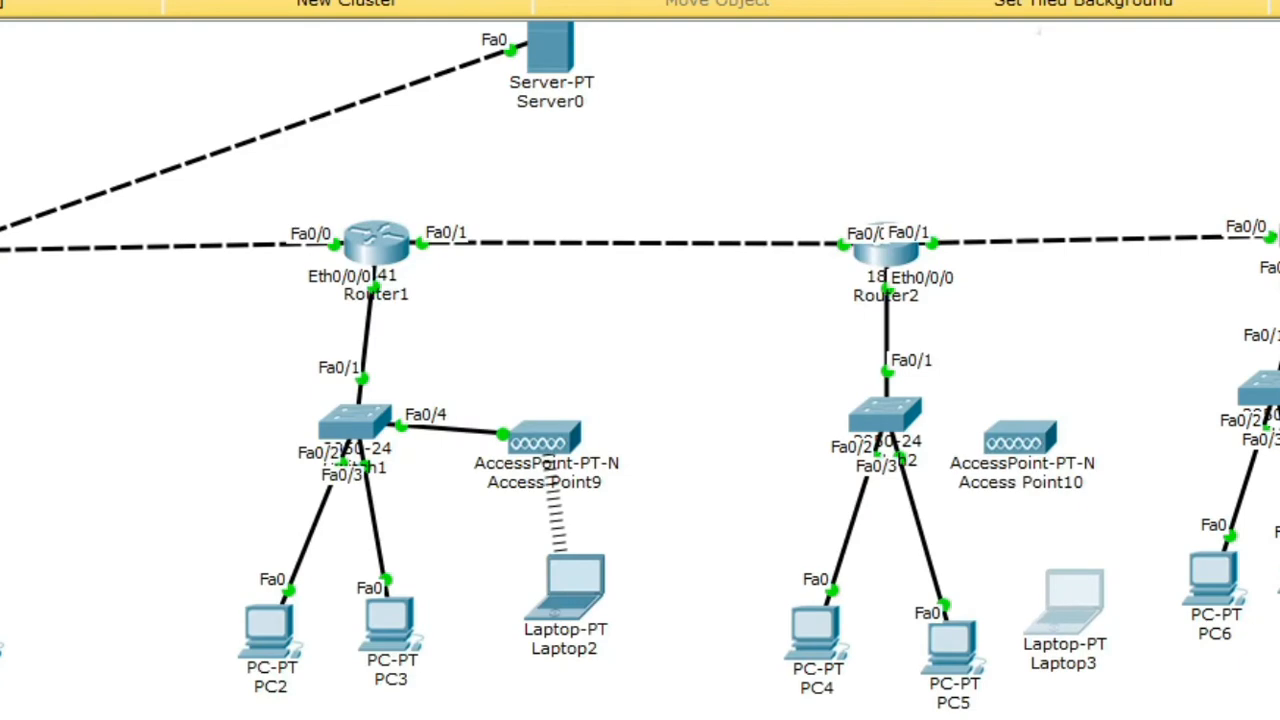
click(1100, 594)
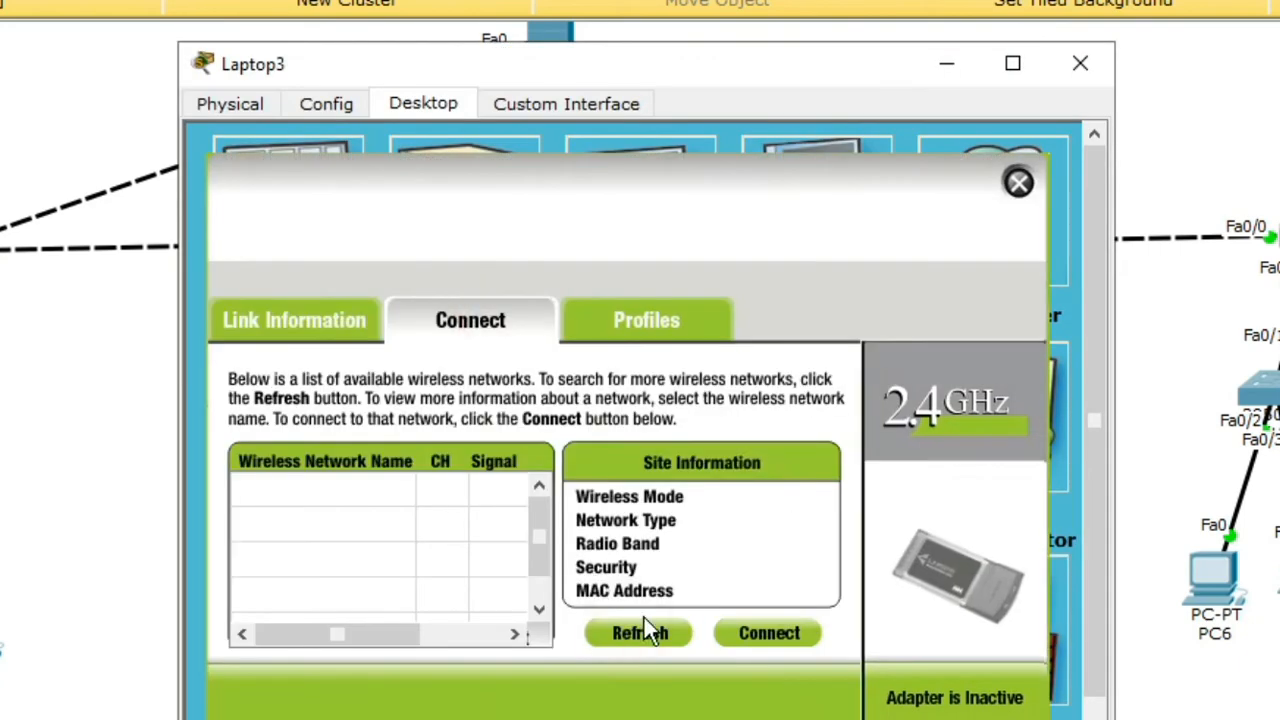
click(643, 623)
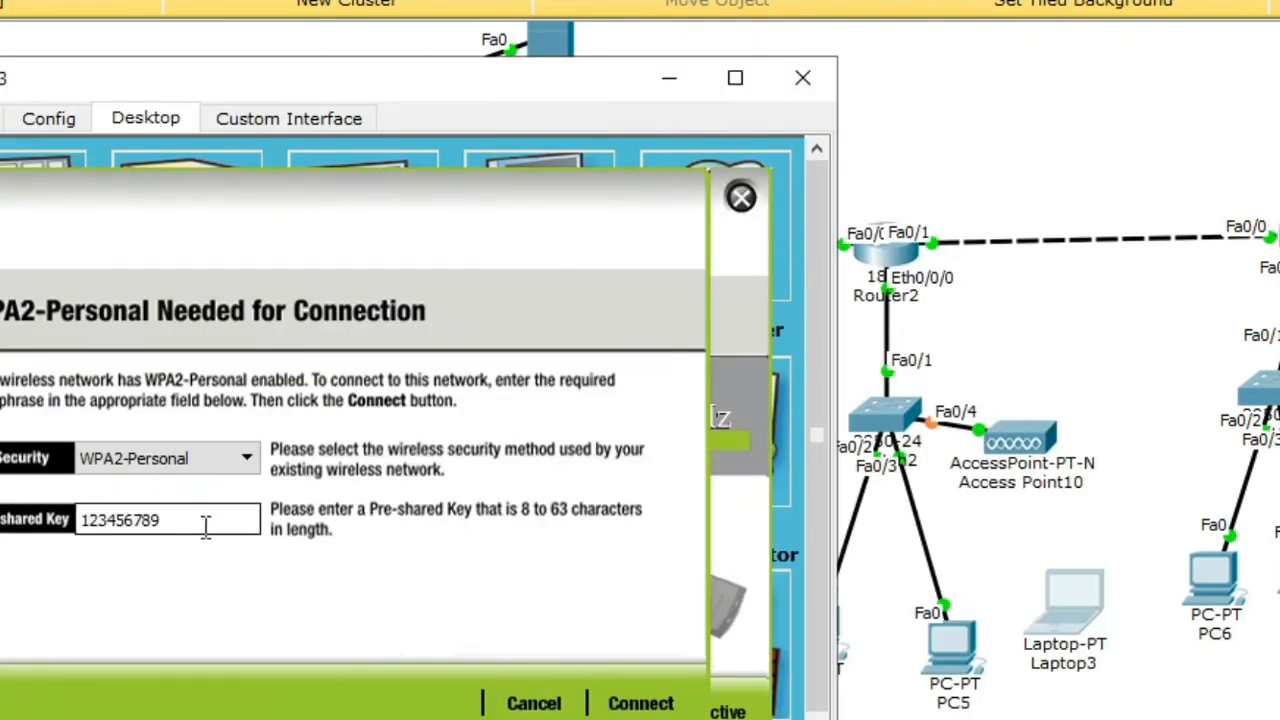
click(741, 197)
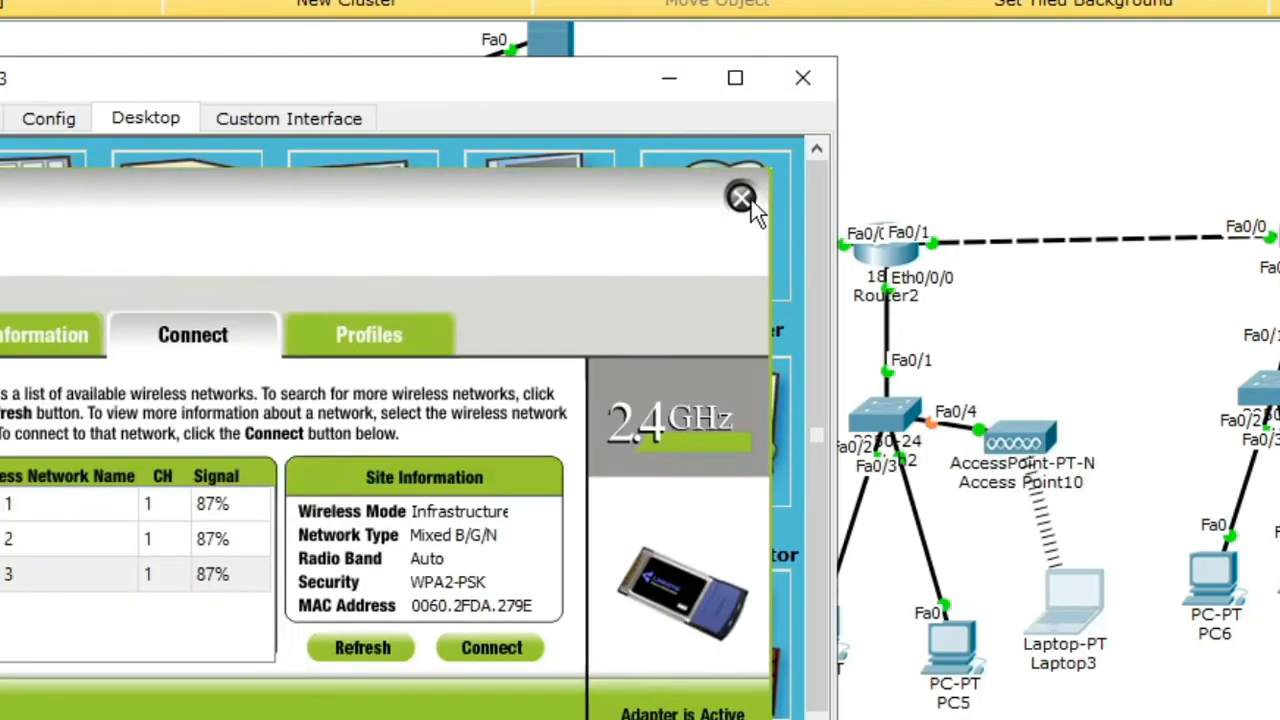
Step: Set Access Point11's Port 1 to SSID lantai 4, channel 8, and WPA2-PSK with a passphrase
click(330, 100)
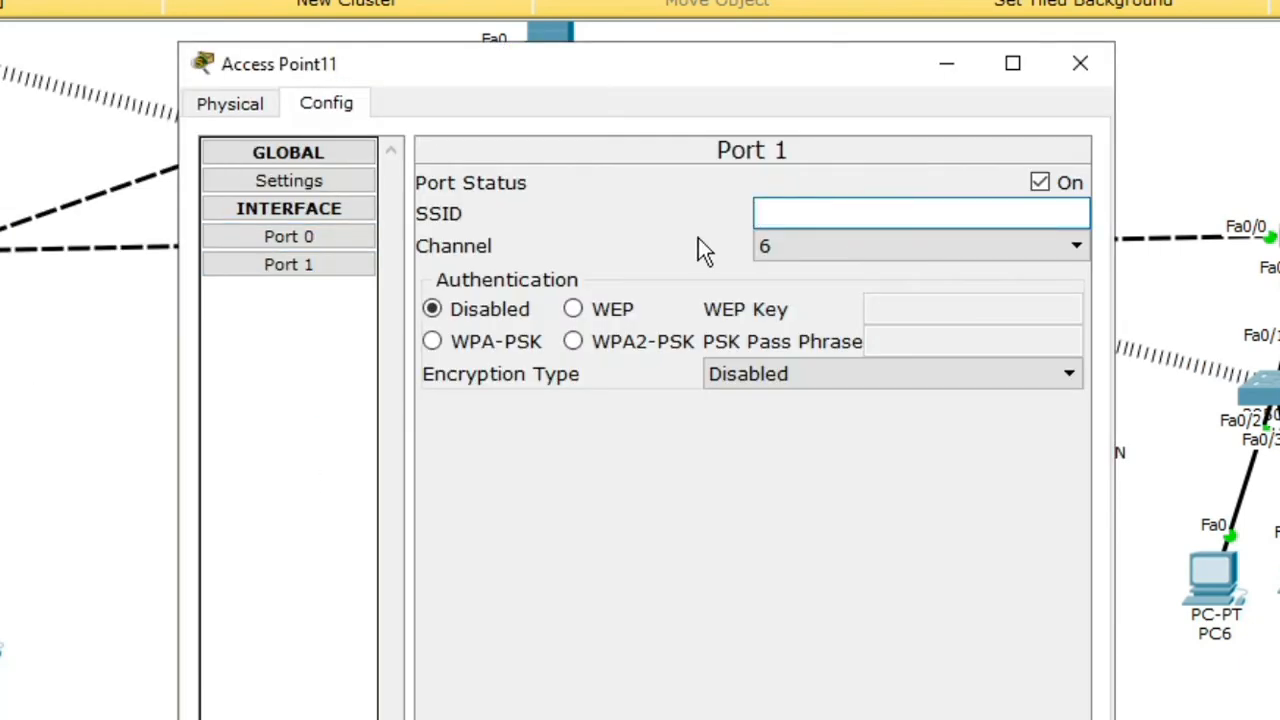
text(lantai 4)
click(900, 246)
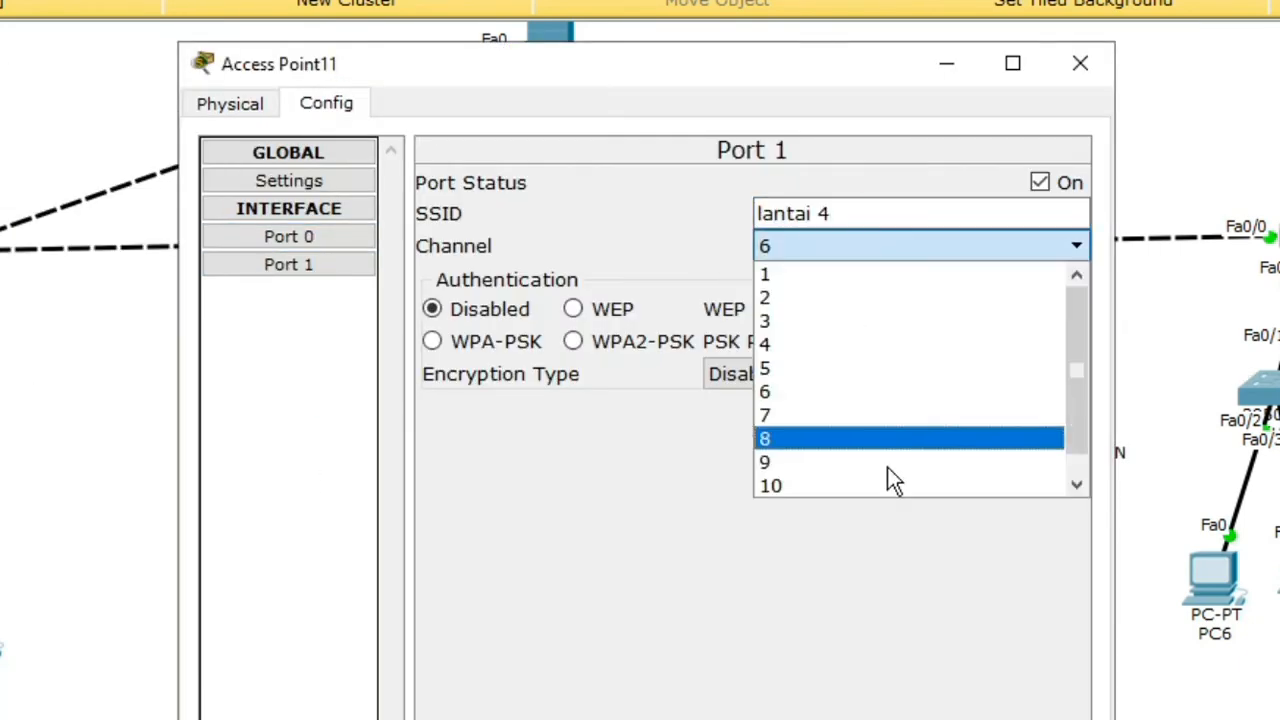
click(891, 437)
click(572, 341)
click(970, 341)
text(12345678)
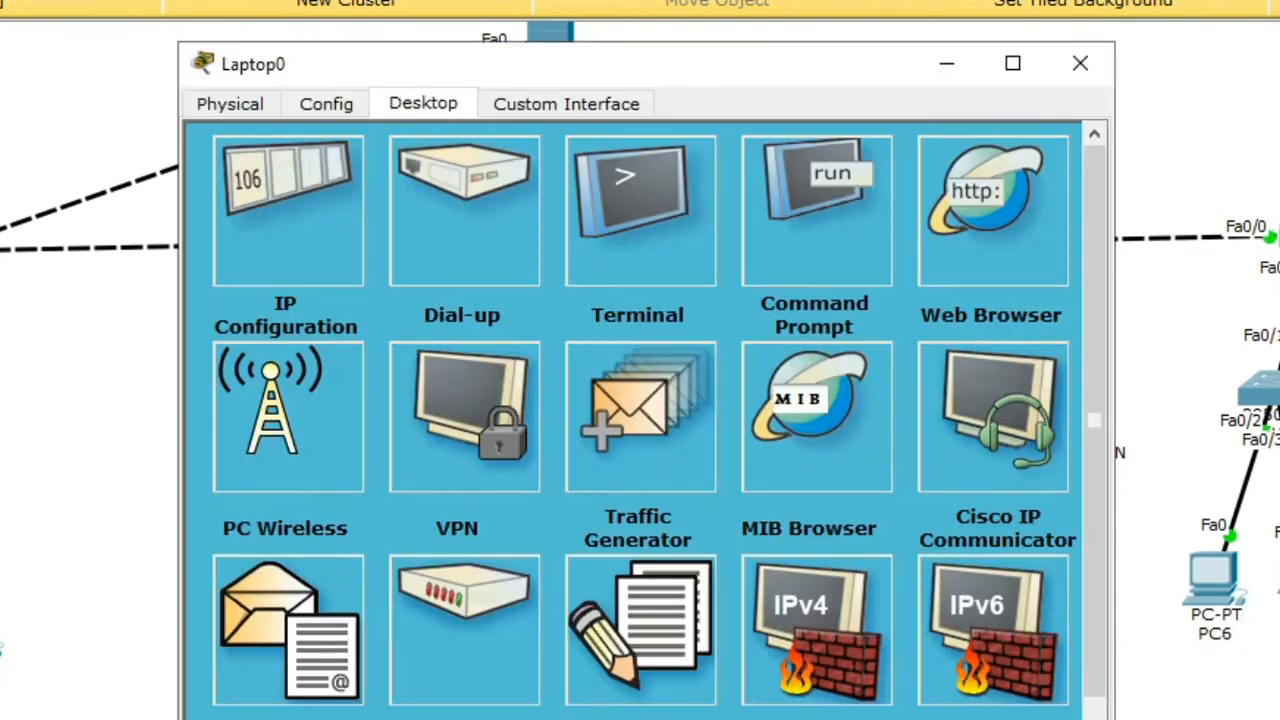
Step: Attempt to join Laptop0 to lantai 4 with a key, then cancel back to the network list
click(272, 430)
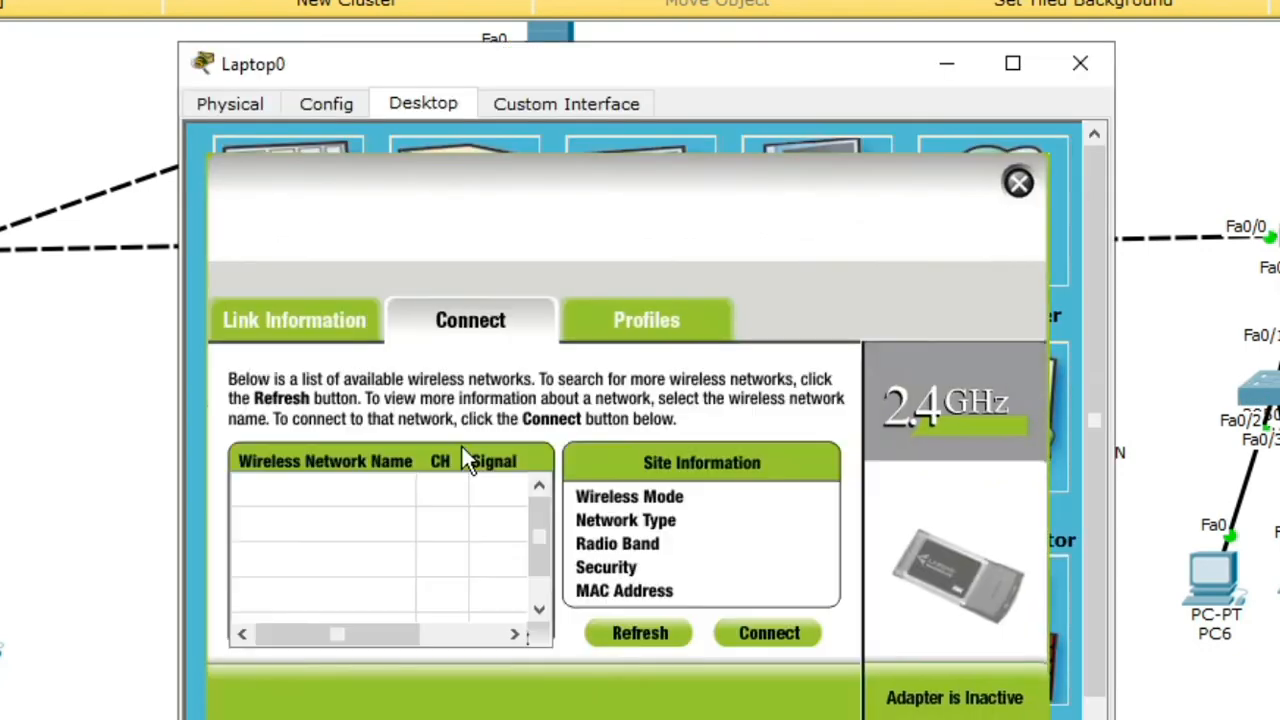
click(640, 633)
click(262, 595)
click(769, 633)
text(123)
click(900, 686)
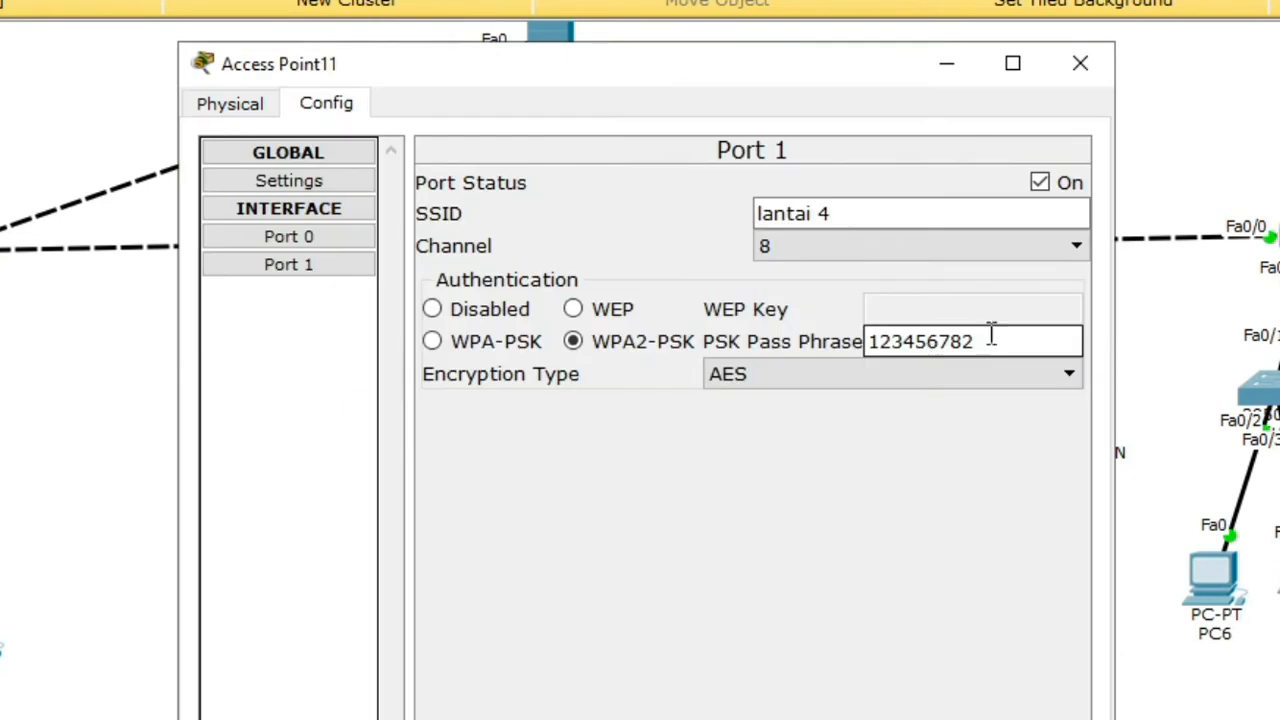
Step: Change the lantai 4 access point to channel 2 and re-enter a new WPA2-PSK passphrase
click(1000, 246)
click(890, 295)
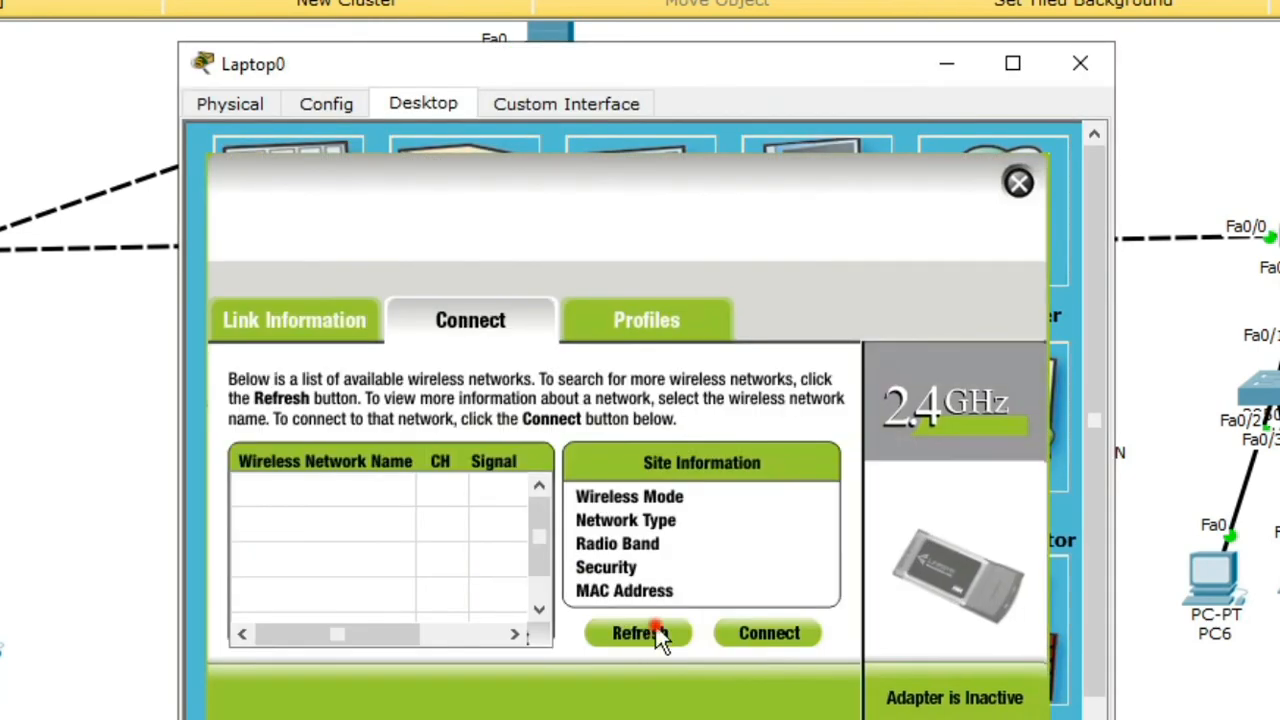
click(640, 633)
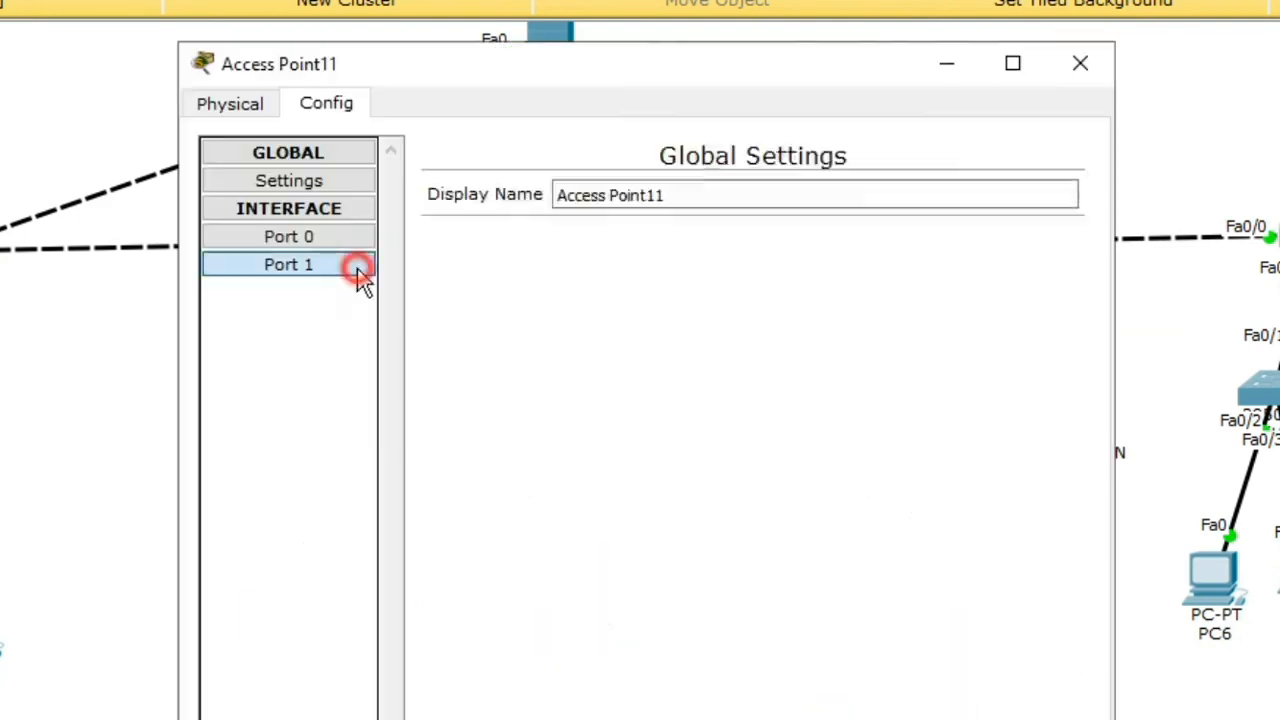
click(360, 268)
scroll(920, 251, down, 2)
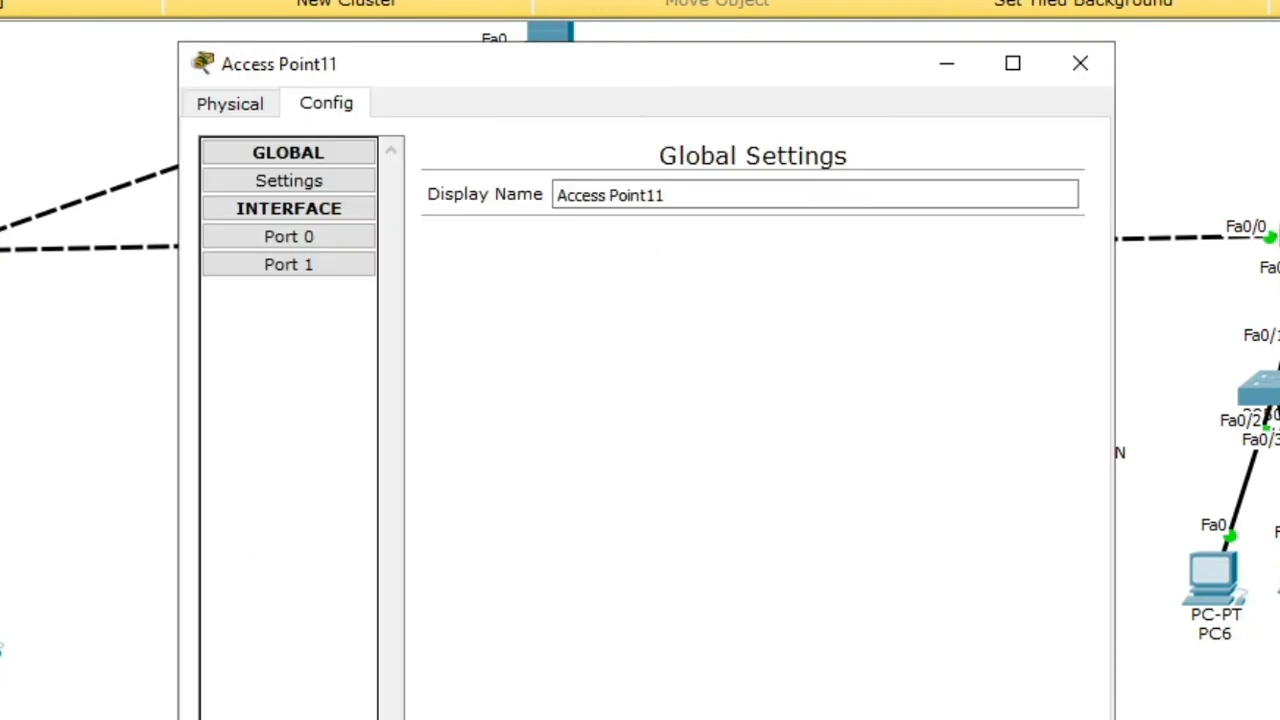
click(288, 264)
click(572, 341)
double_click(920, 341)
text(22222222)
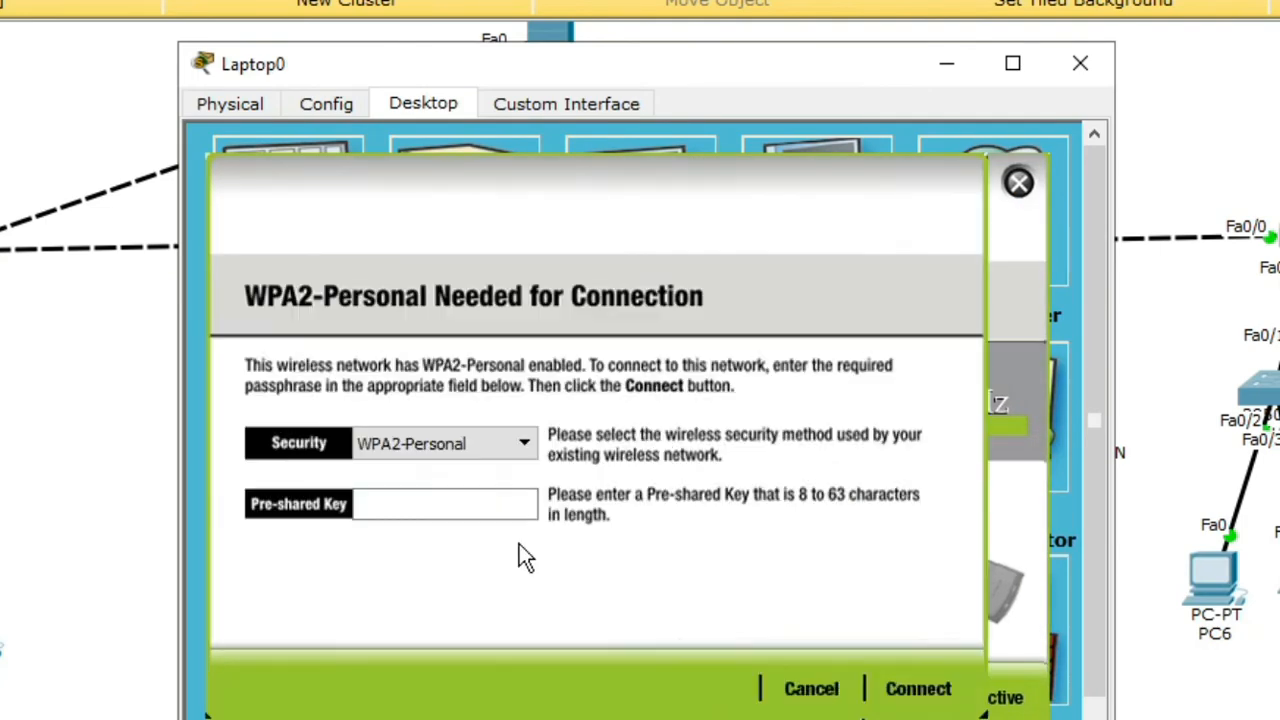
text(22222222)
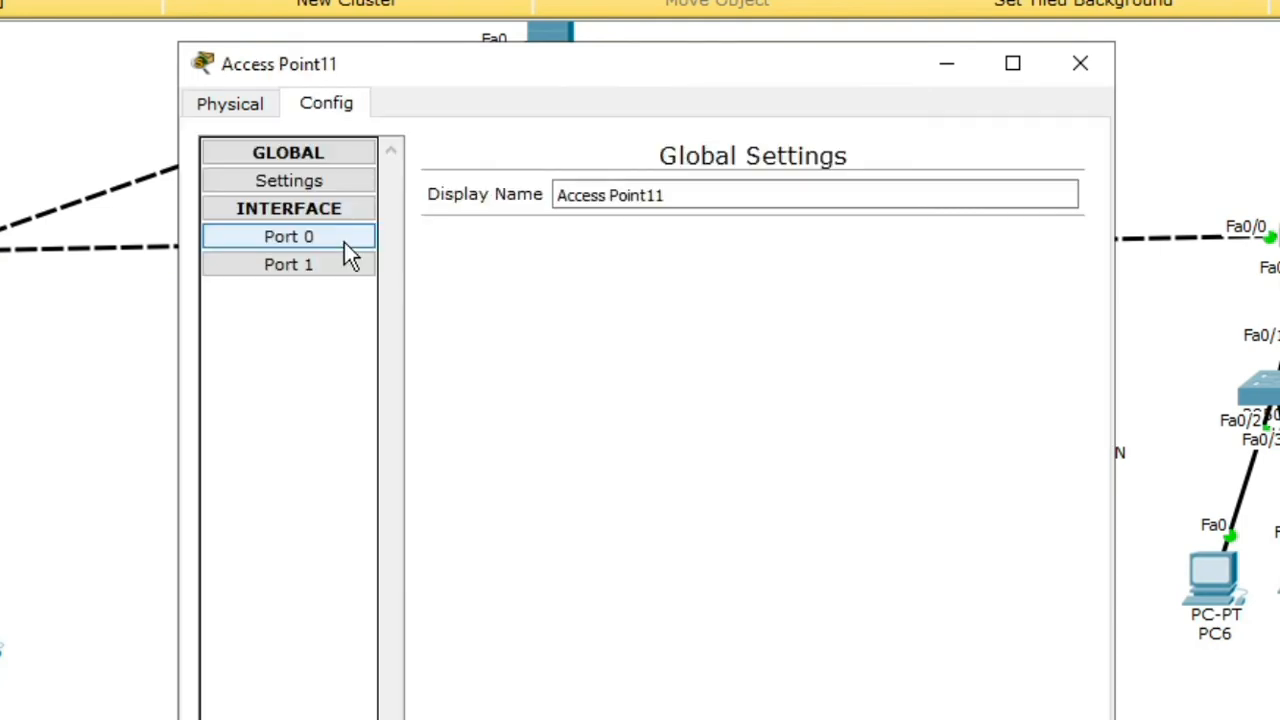
Step: Replace the access point's pre-shared key again and rescan networks on Laptop0
click(350, 264)
double_click(986, 341)
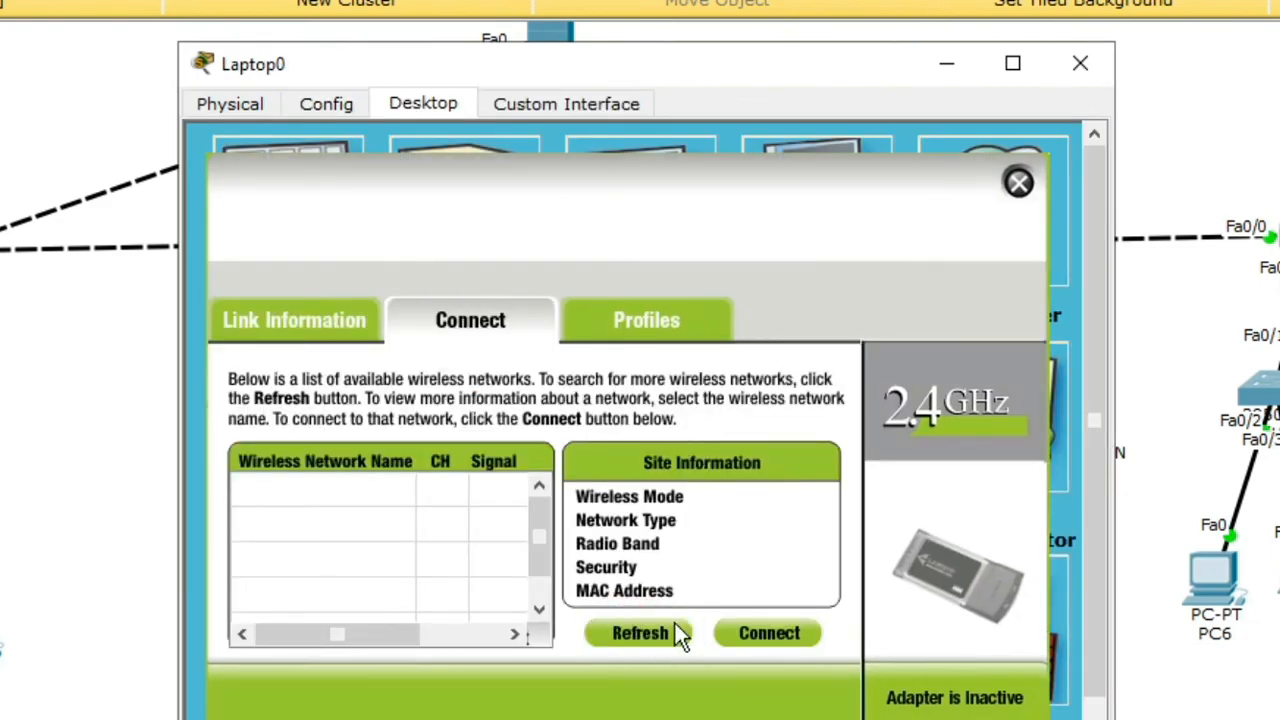
click(381, 503)
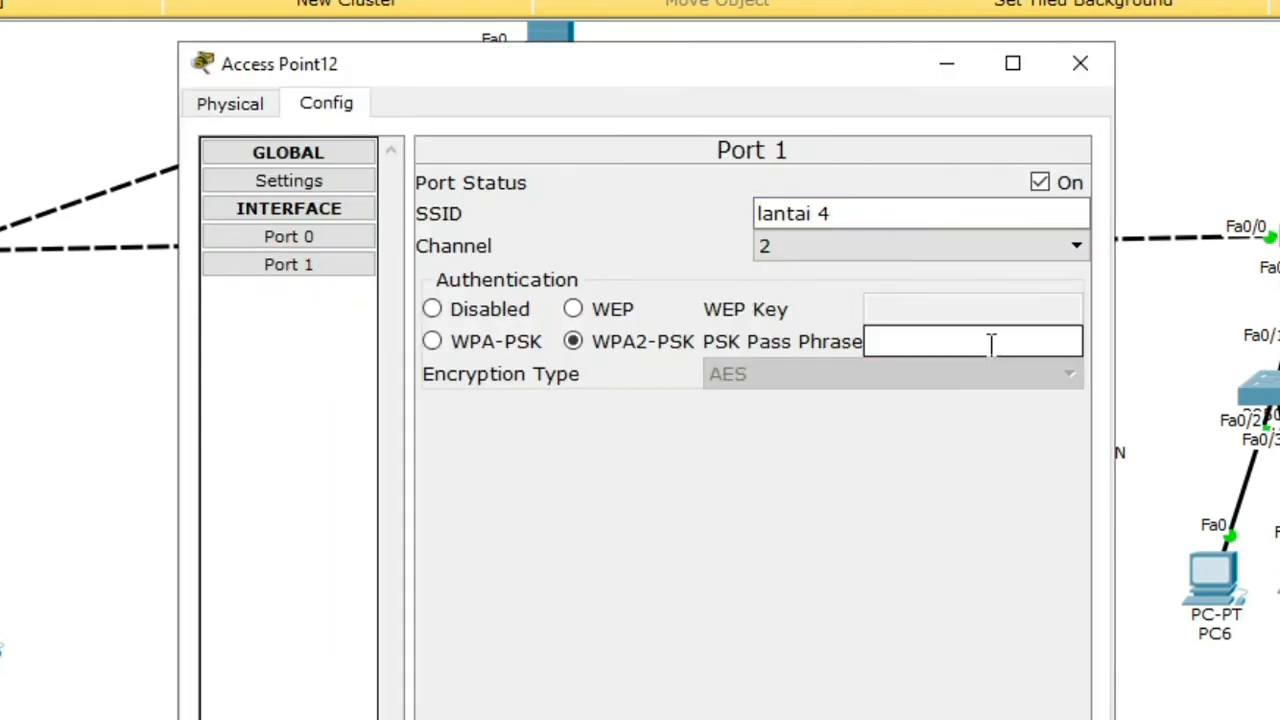
text(0987654321)
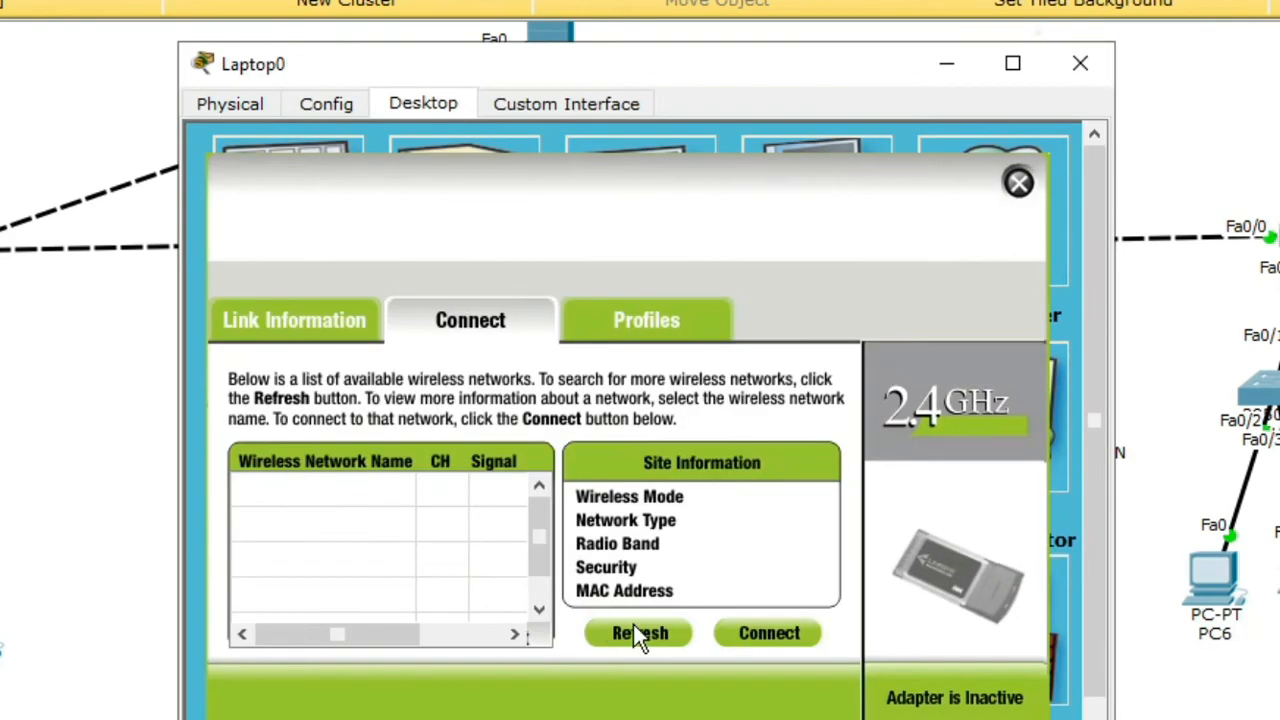
click(640, 630)
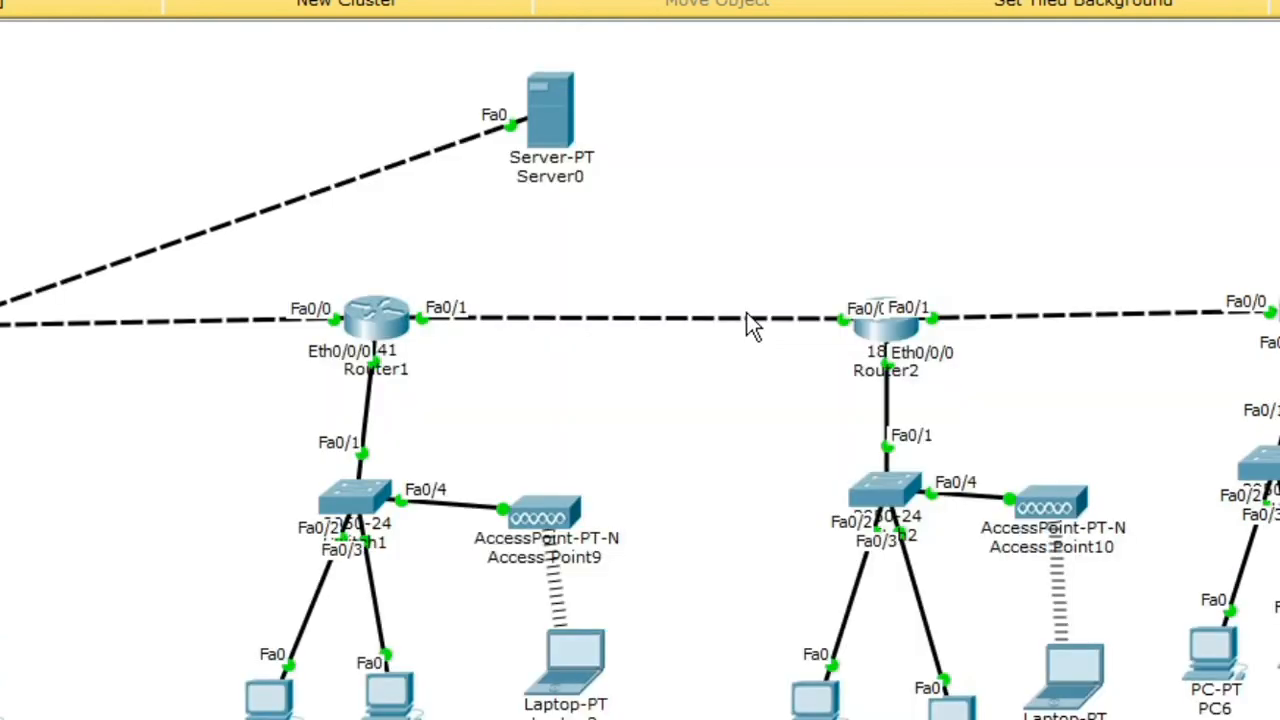
Step: Set Smartphone0 to obtain its IP address via DHCP
click(27, 195)
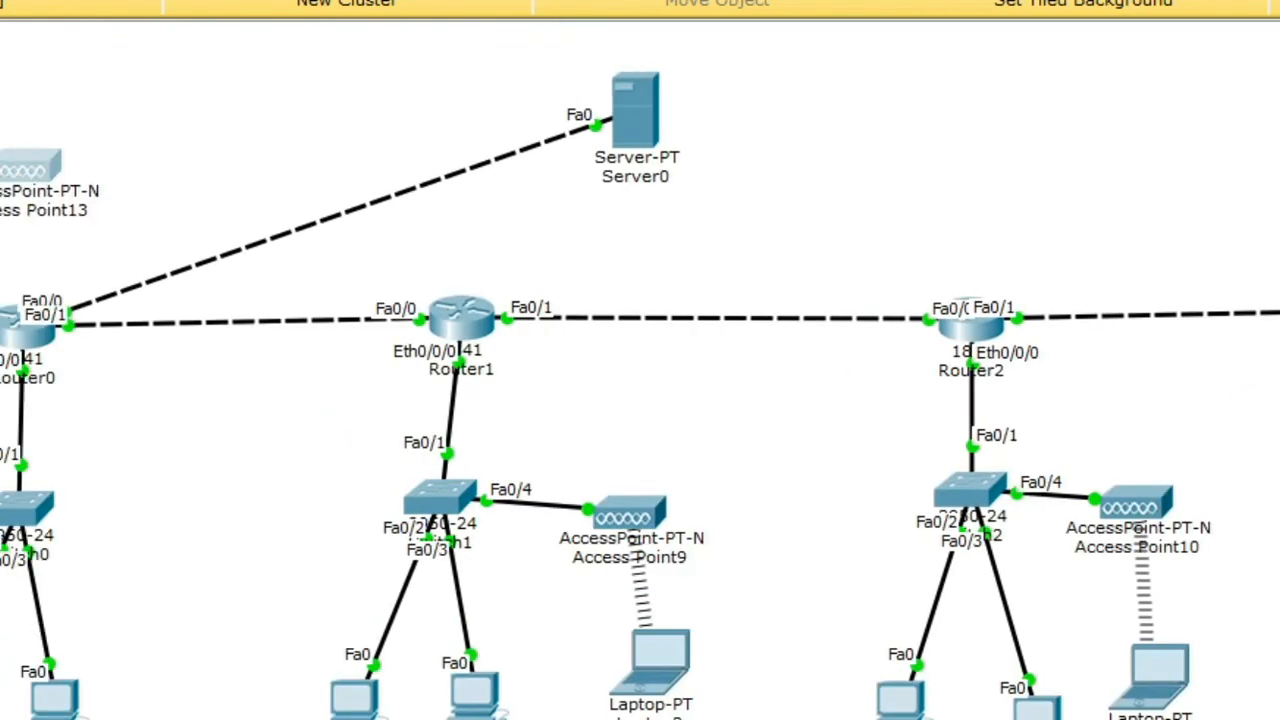
click(186, 129)
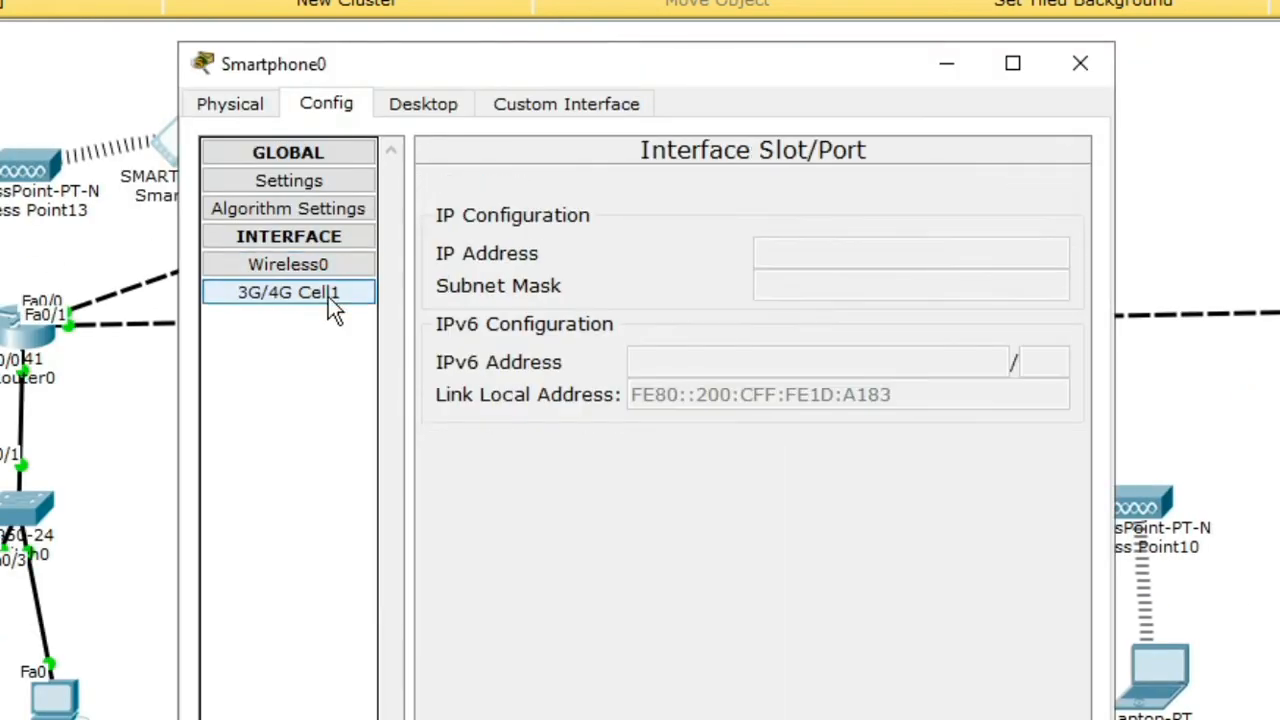
click(423, 103)
click(328, 214)
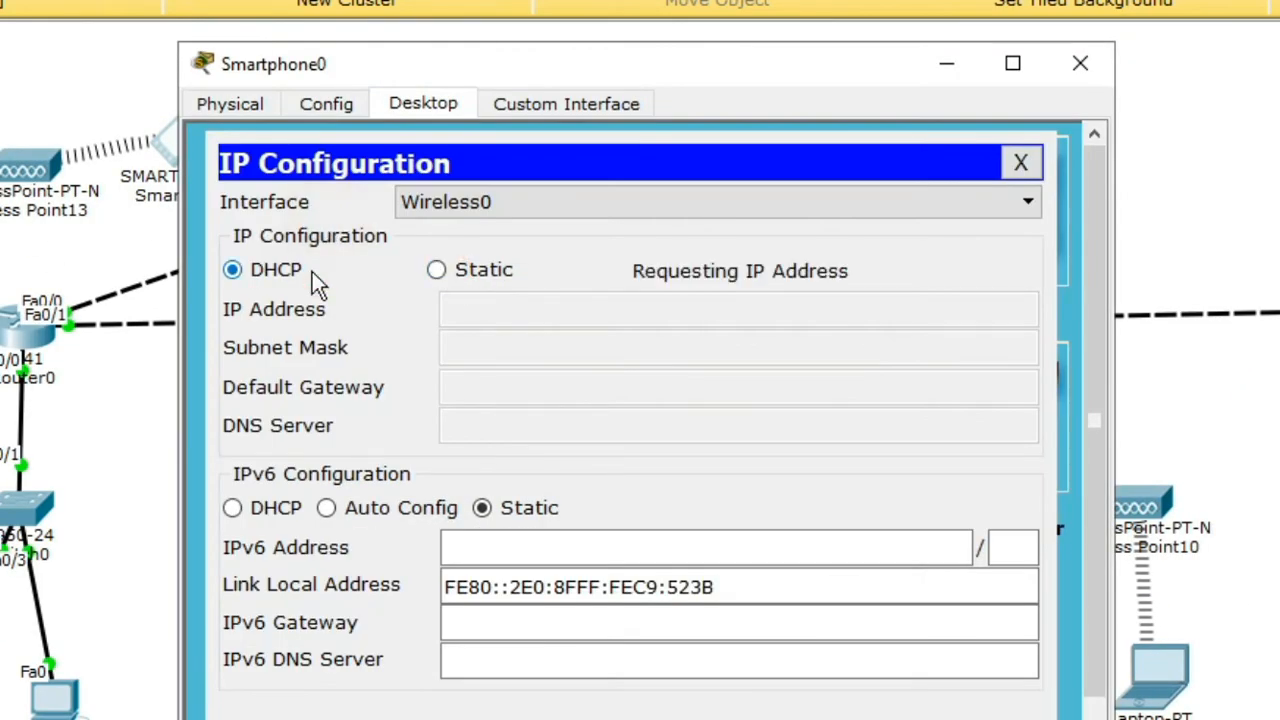
click(1020, 162)
Step: Set Access Point13's Port 1 to SSID basement, channel 3, WPA2-PSK with a passphrase
click(566, 103)
click(326, 103)
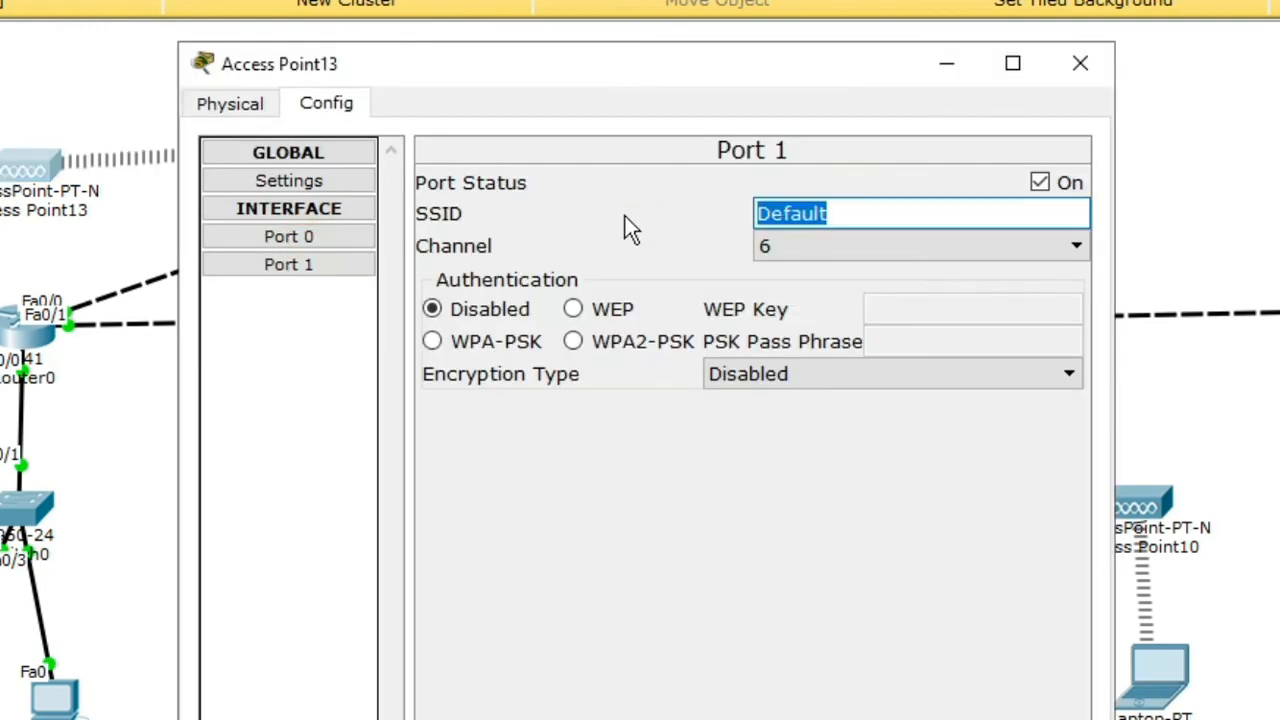
text(basement)
key(Tab)
key(3)
click(572, 341)
click(970, 341)
text(11223344)
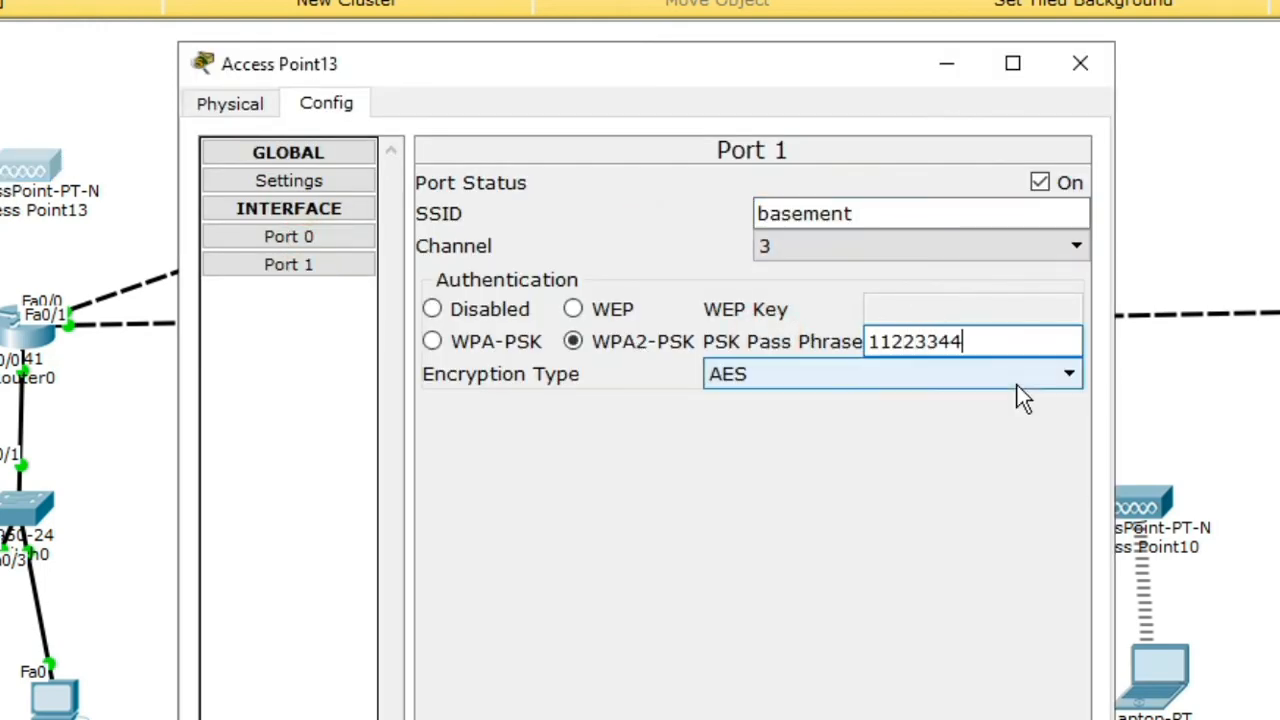
click(1075, 68)
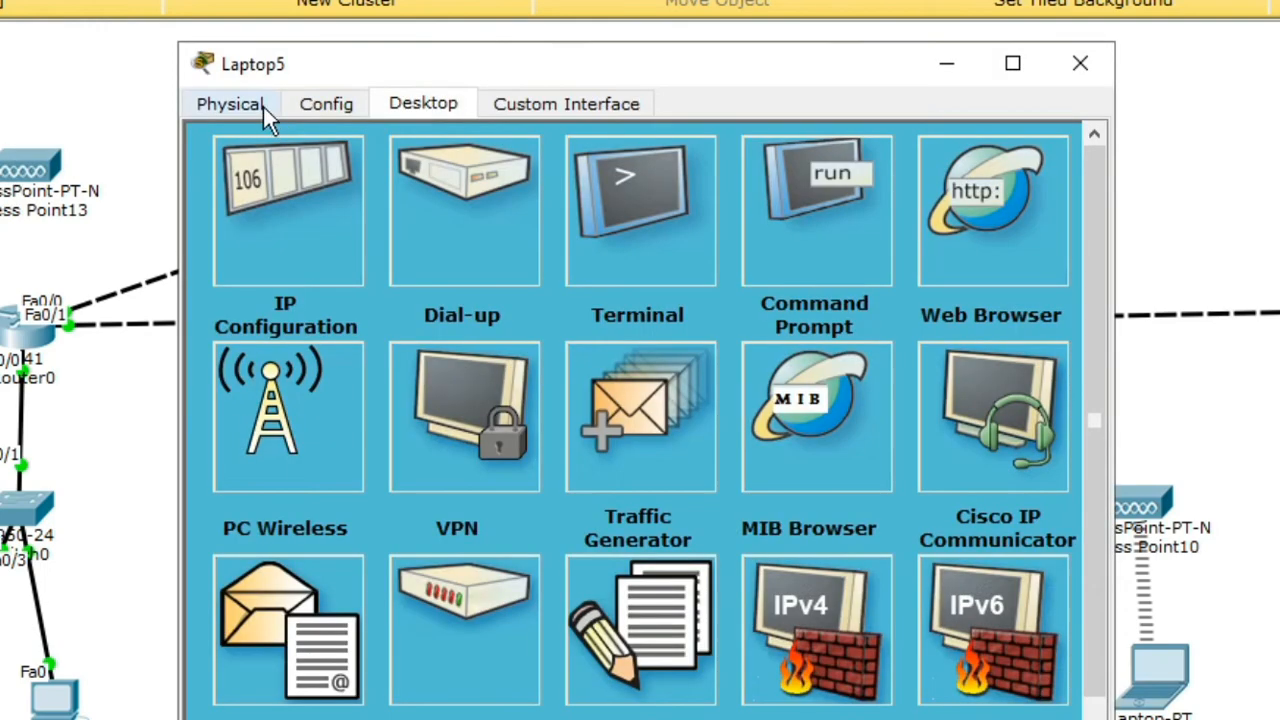
Step: Switch Laptop5 to DHCP and connect it to the basement network with its key
click(240, 110)
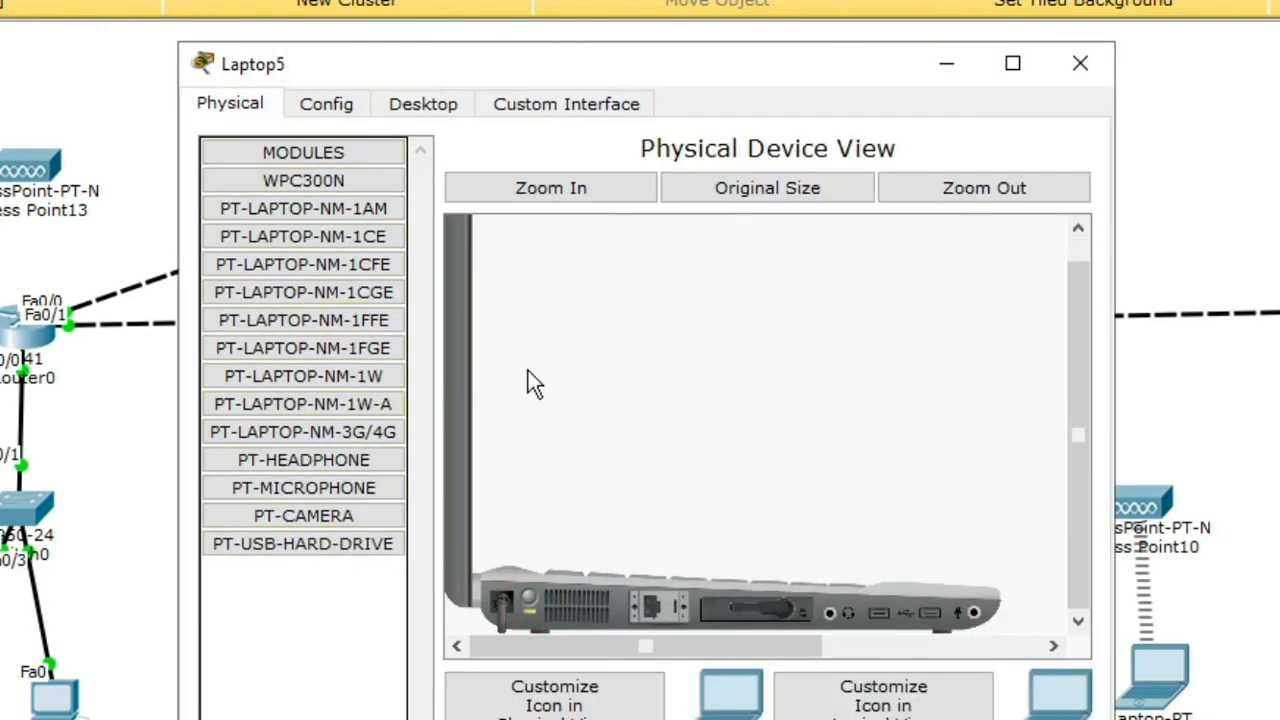
click(423, 103)
click(265, 190)
click(232, 231)
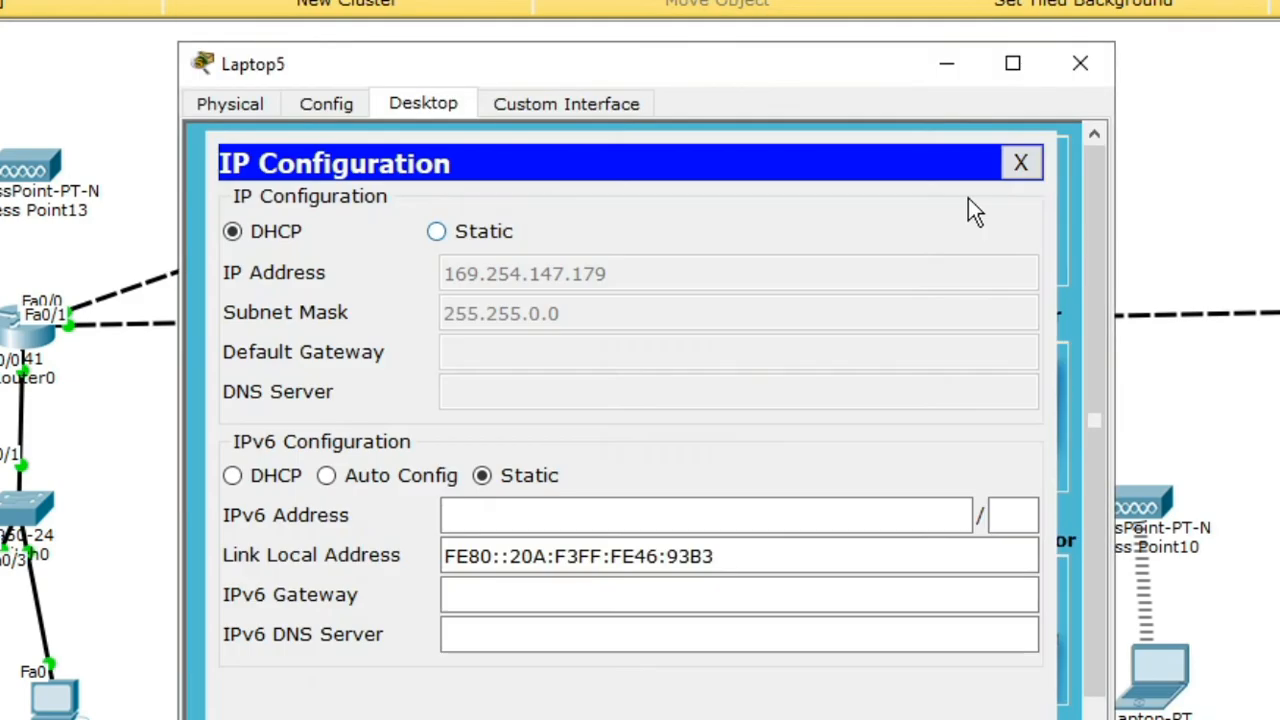
click(1080, 63)
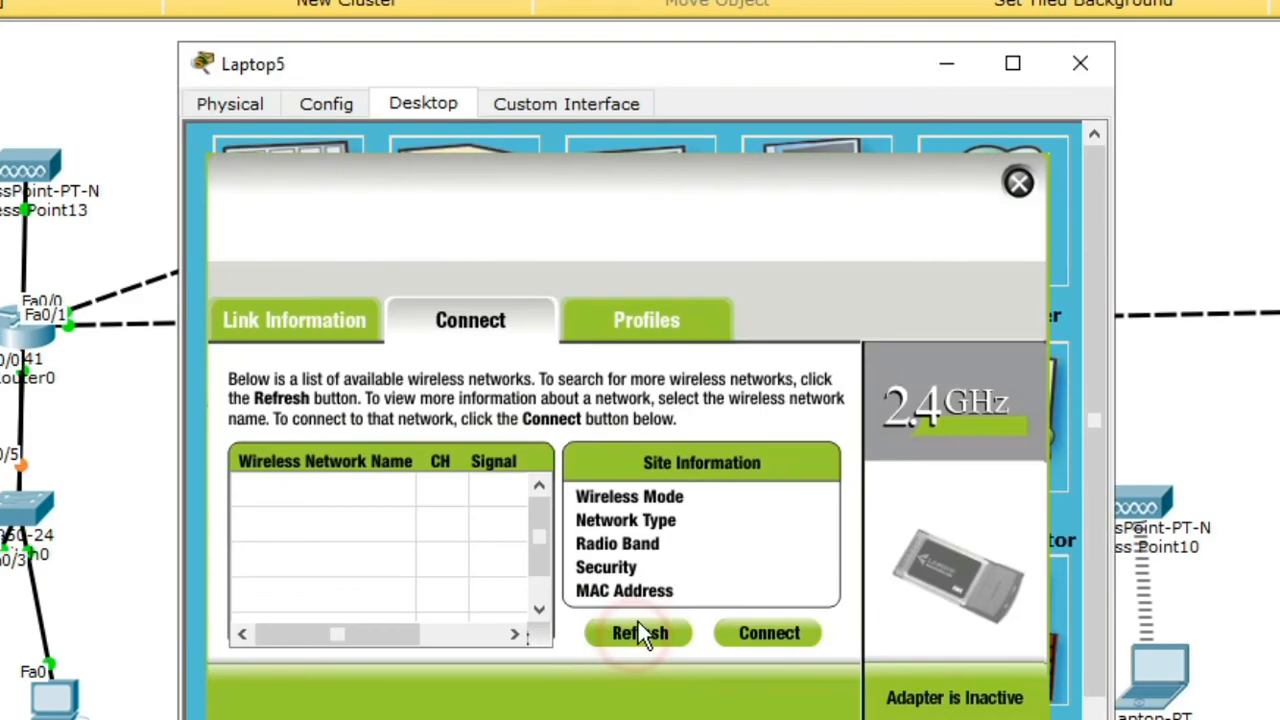
click(643, 631)
click(763, 631)
text(11223344)
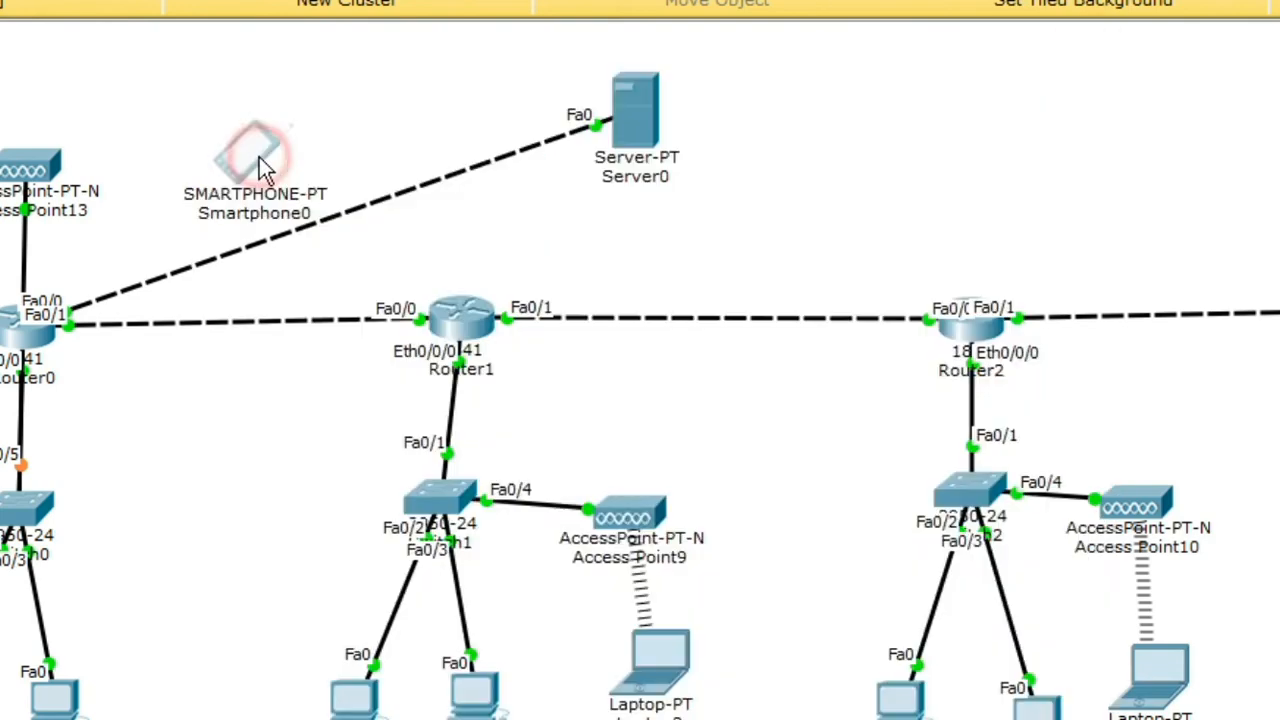
Step: Browse Smartphone0's desktop, config, physical and custom interface pages
click(257, 160)
click(430, 104)
click(1080, 63)
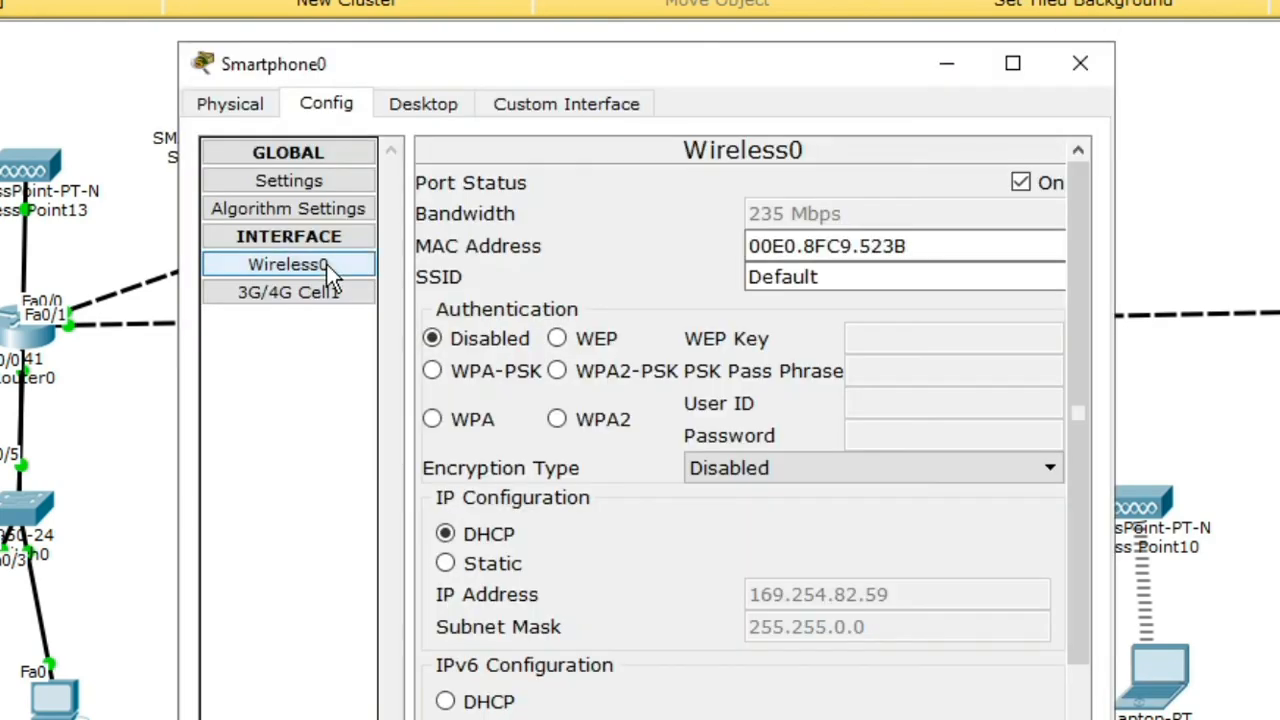
click(329, 191)
click(230, 104)
click(423, 104)
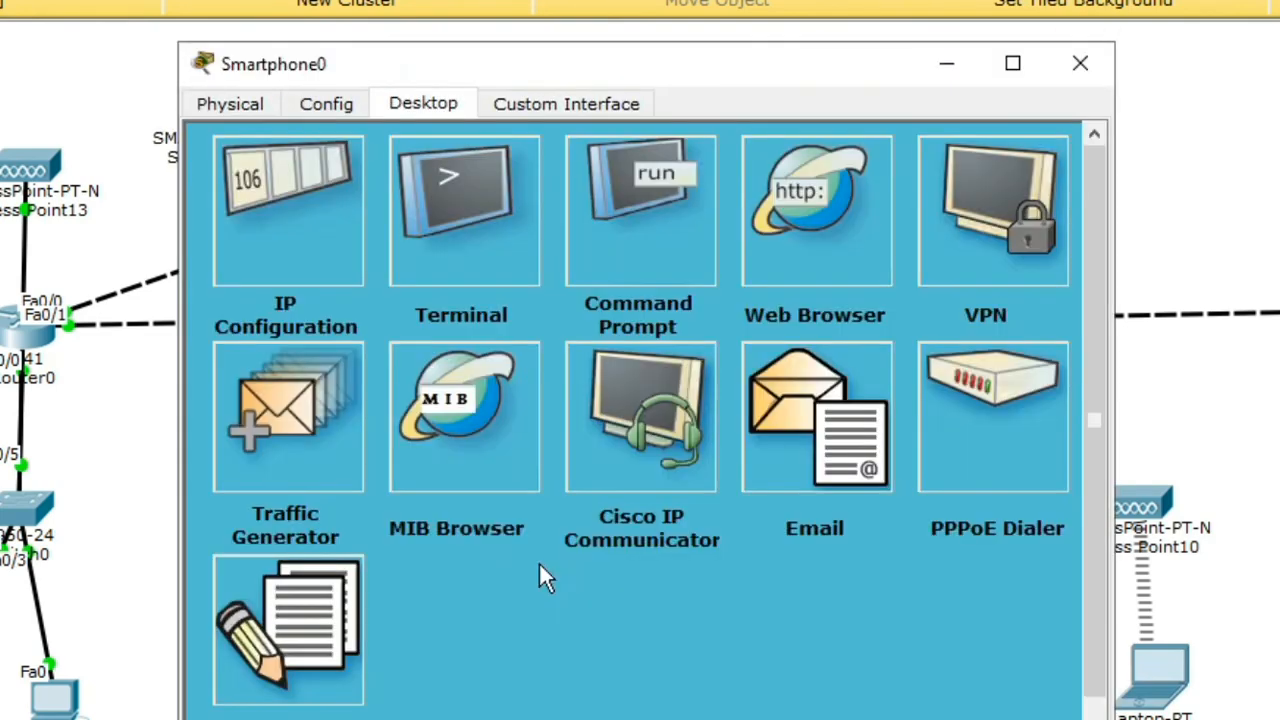
click(566, 104)
click(423, 104)
Step: In Smartphone0's IP configuration, switch the interface to cellular and back to wireless
click(286, 214)
click(637, 203)
click(630, 244)
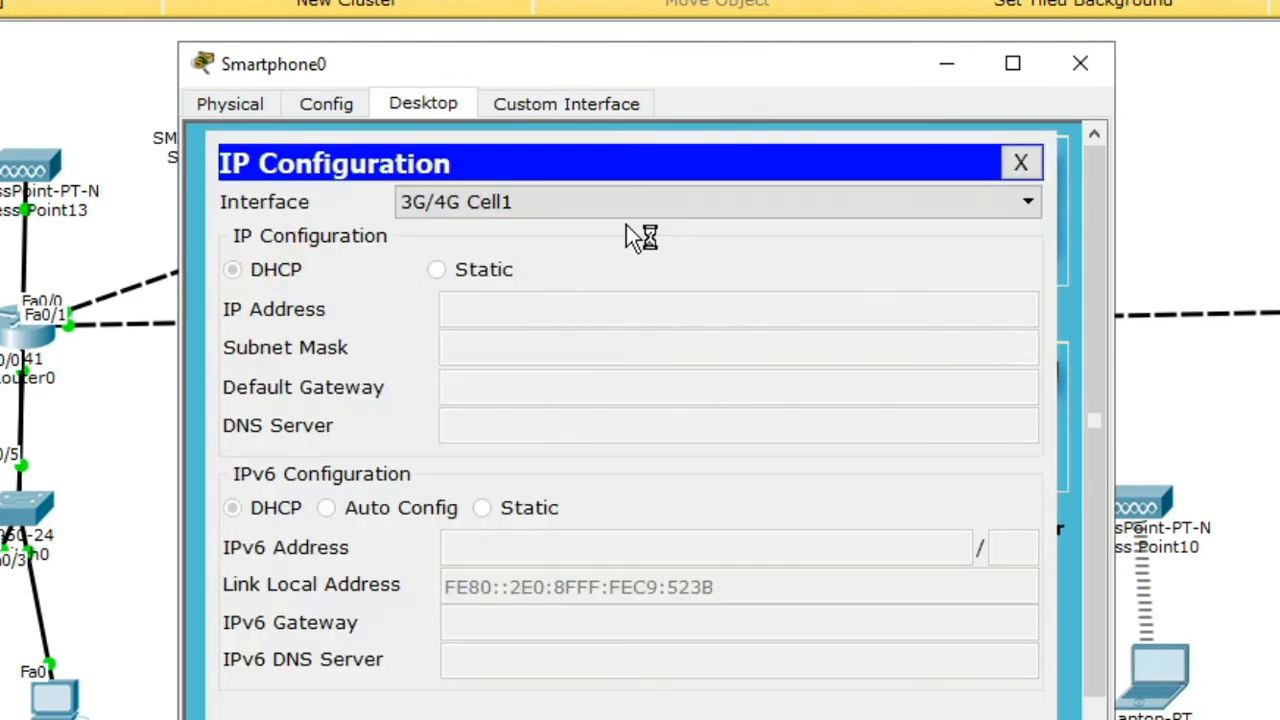
click(628, 205)
click(640, 228)
click(1020, 163)
Step: Review Smartphone0's wireless and cellular interface settings, then close its window
click(550, 104)
click(400, 102)
click(326, 104)
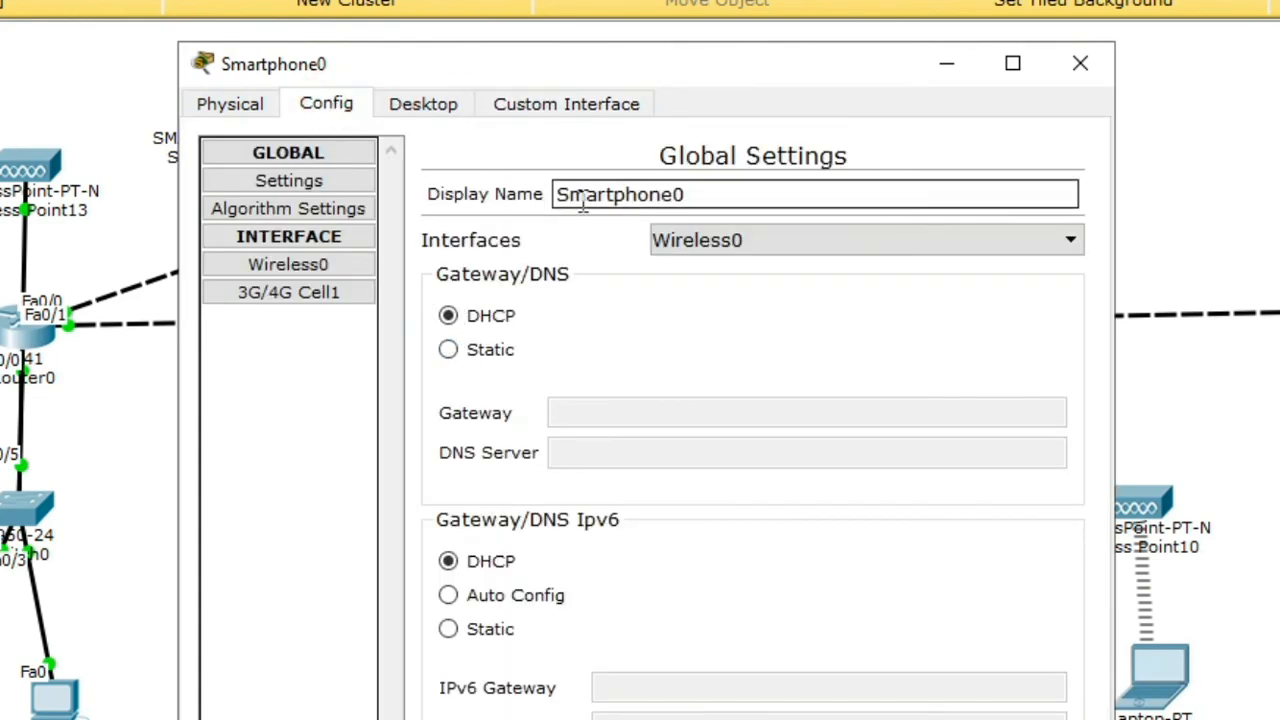
click(289, 289)
click(289, 180)
click(230, 104)
click(423, 104)
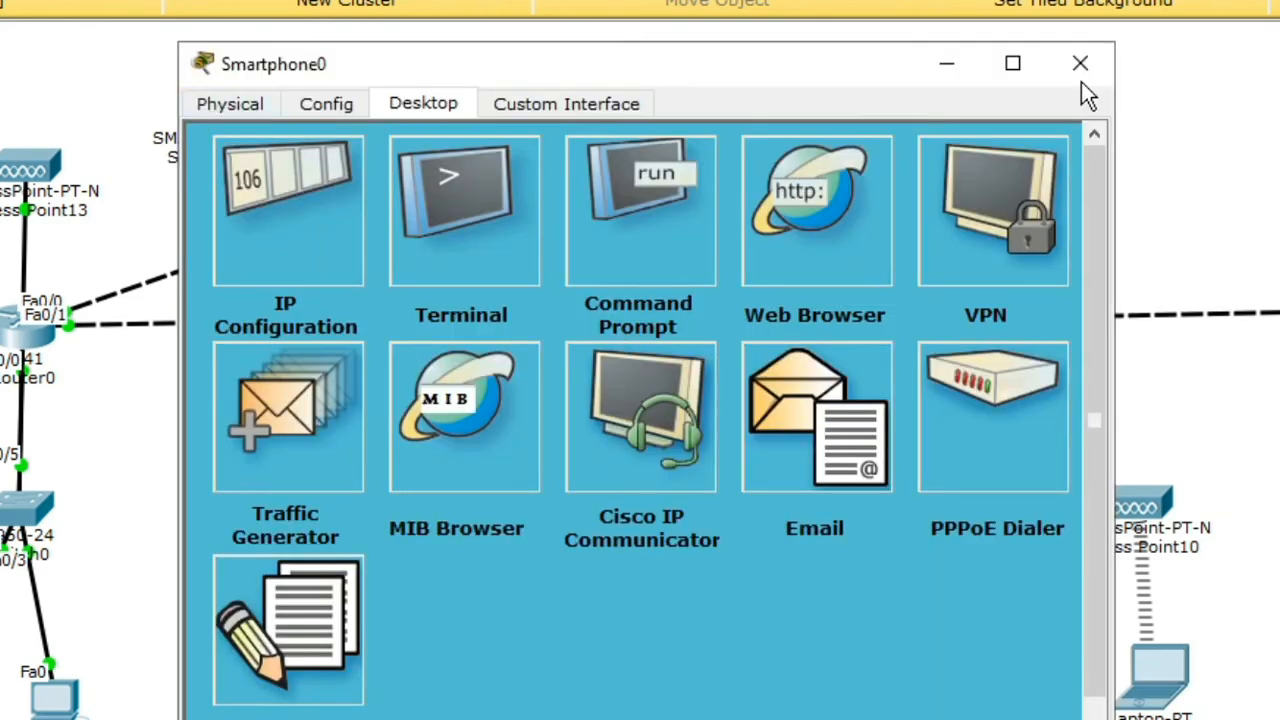
click(1080, 66)
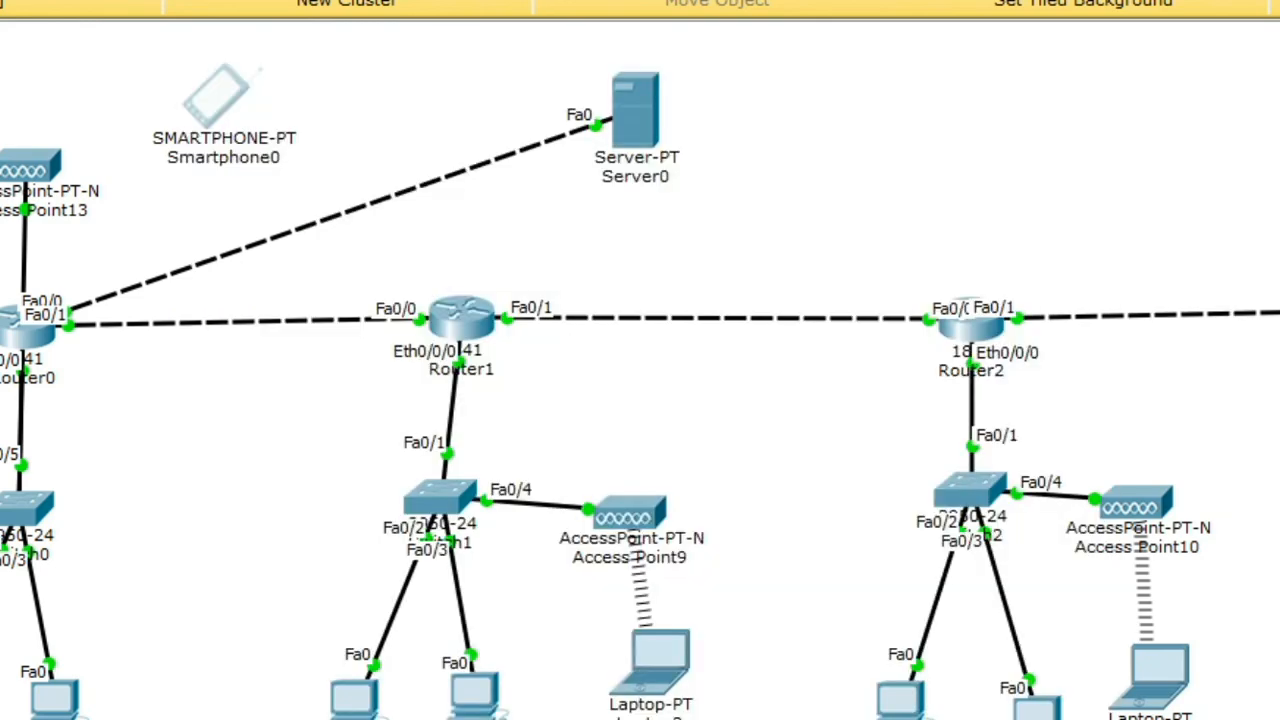
scroll(610, 637, down, 2)
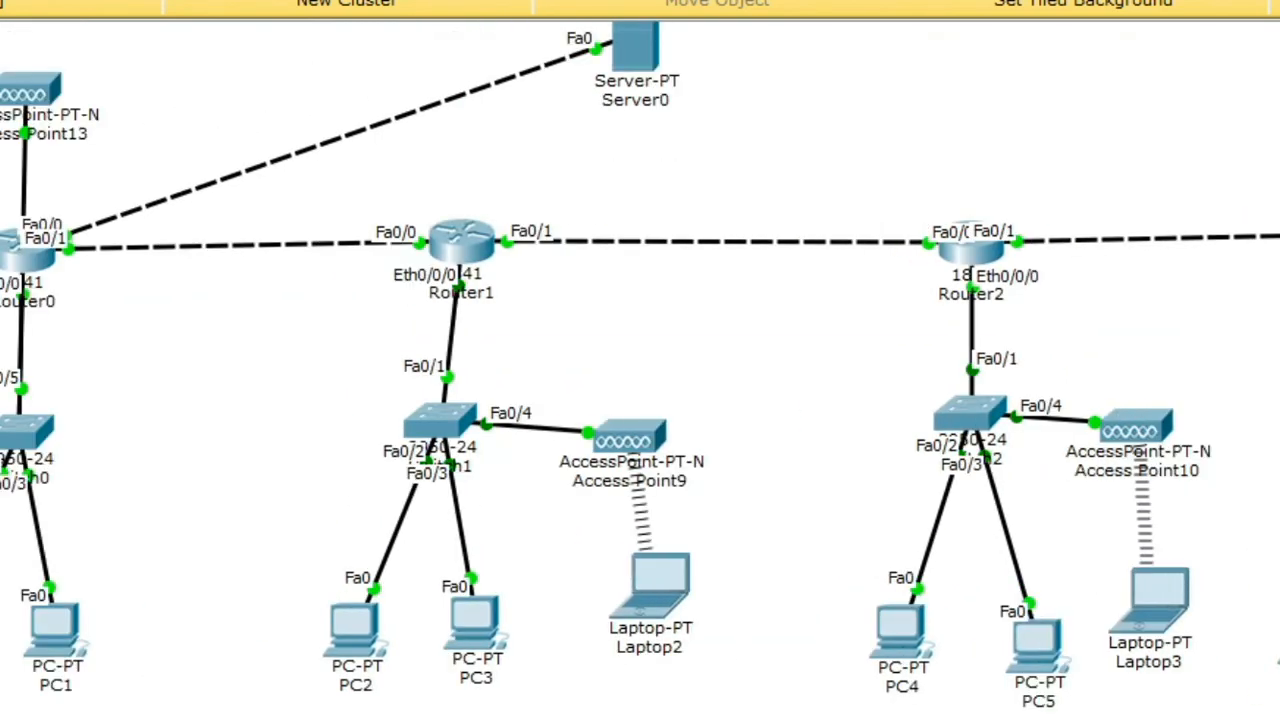
Step: Draw a green filled rectangle around the Router1 group
scroll(333, 195, up, 2)
click(172, 2)
click(467, 52)
click(784, 65)
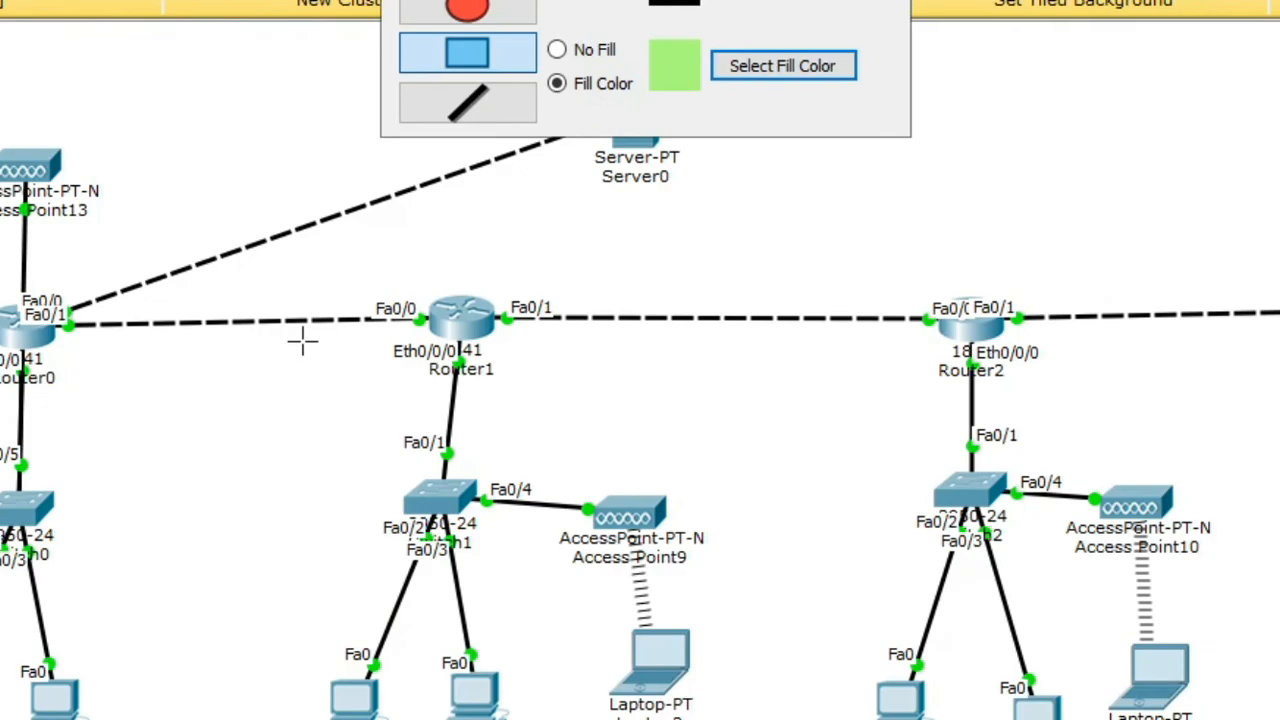
drag(309, 288, 743, 719)
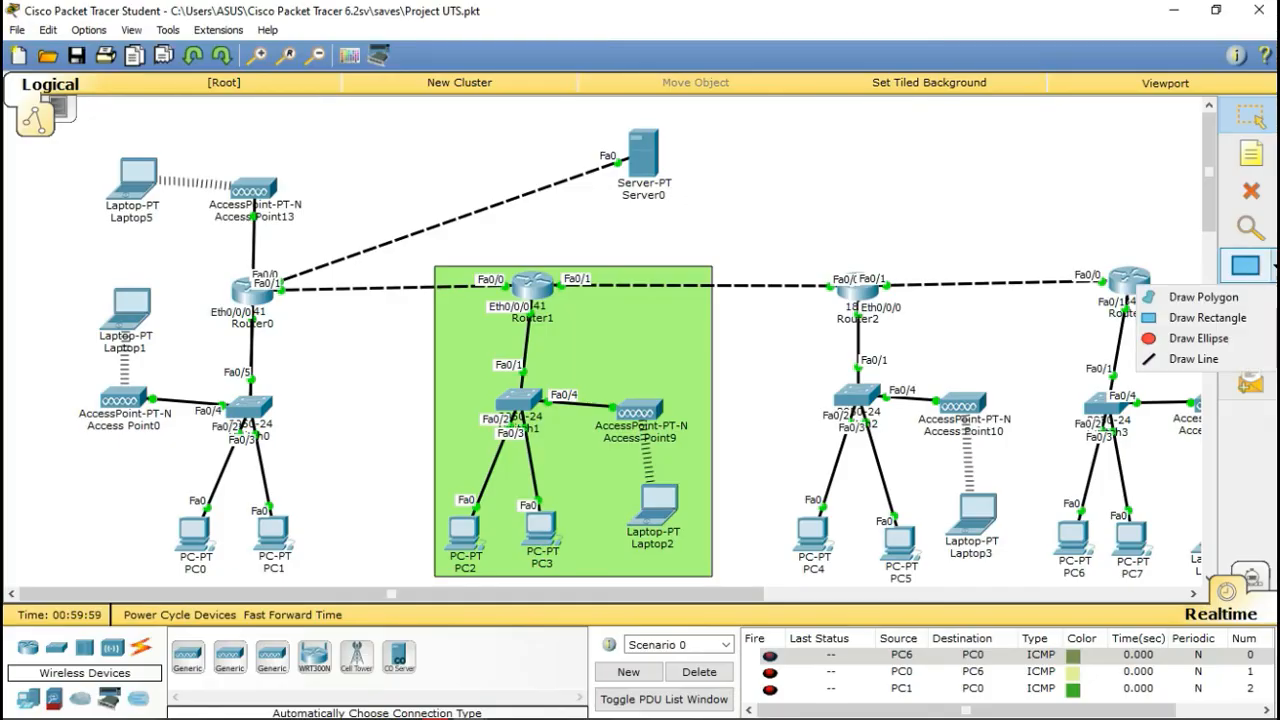
drag(657, 382, 637, 386)
Step: Align the routers, Switch3, PCs, access points and laptop, and move Server0 right
drag(245, 283, 245, 292)
drag(857, 290, 857, 284)
drag(1129, 282, 1120, 272)
drag(1105, 404, 1118, 403)
drag(1126, 534, 1148, 534)
drag(1073, 535, 1095, 535)
drag(961, 408, 964, 399)
drag(972, 512, 973, 519)
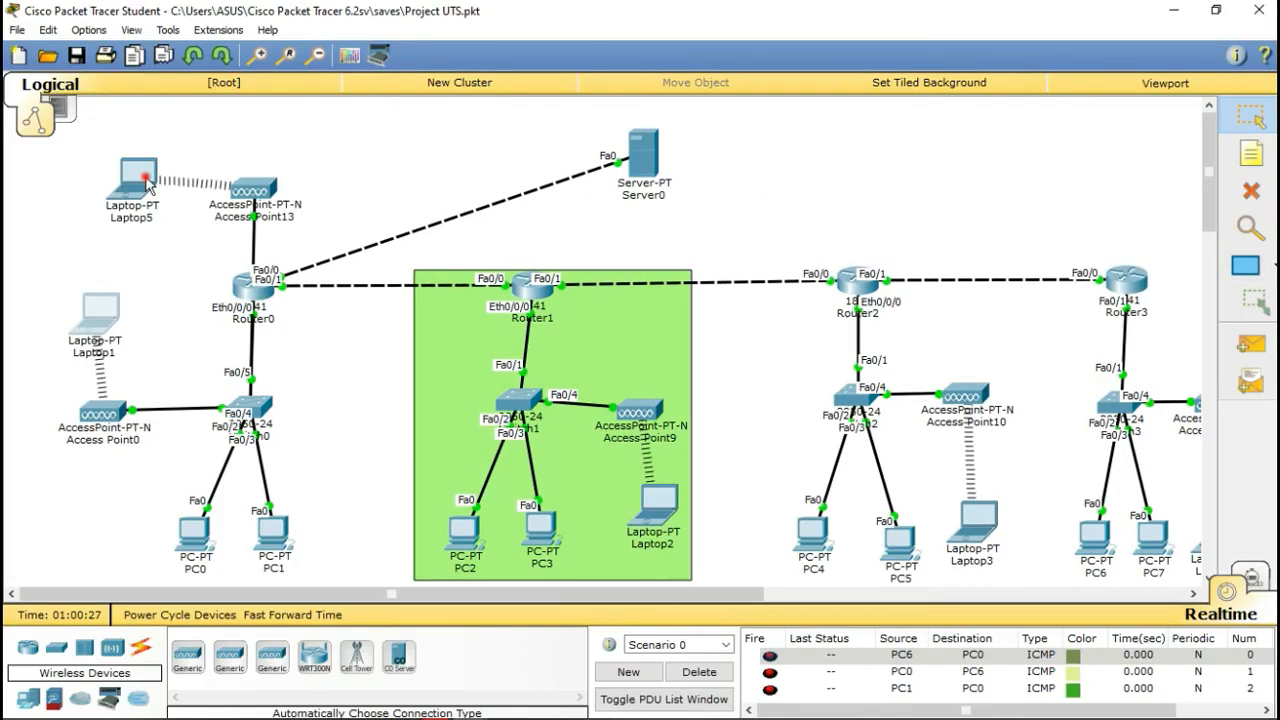
drag(643, 158, 1117, 165)
Step: Draw a yellow filled rectangle around the Router0 group
click(1246, 265)
click(728, 128)
click(611, 298)
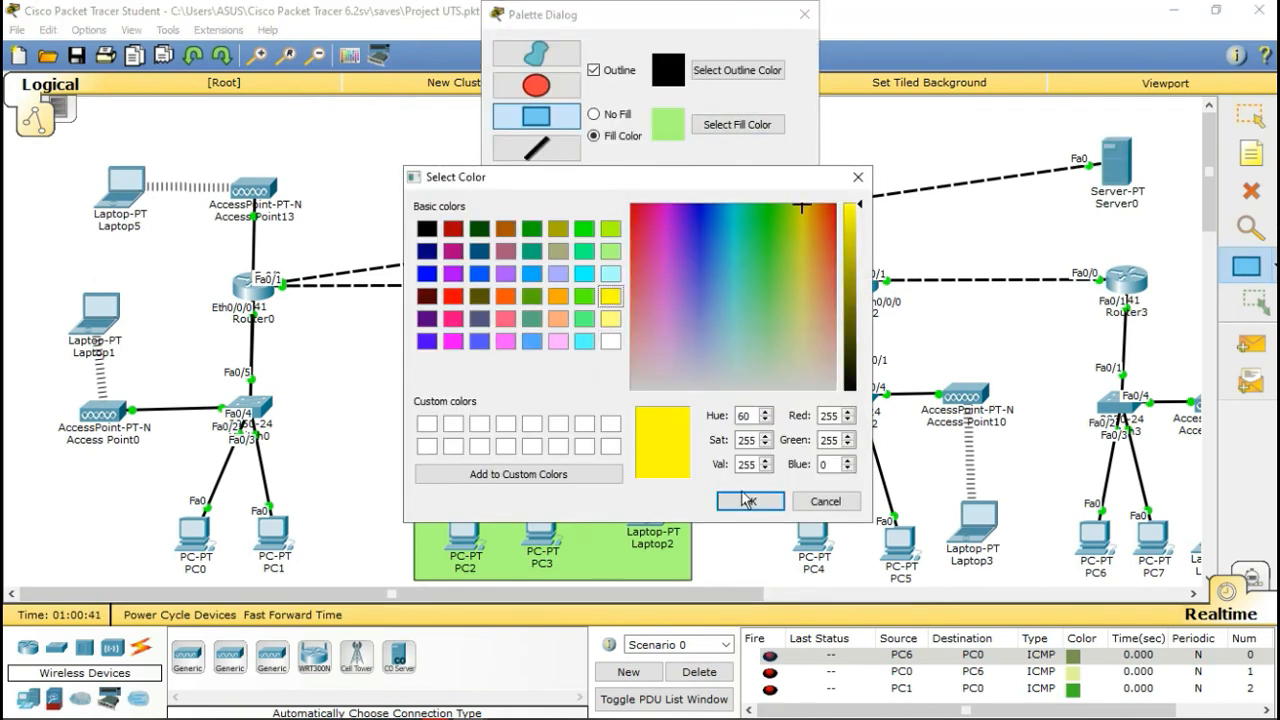
click(749, 500)
drag(32, 250, 335, 587)
Step: Frame Laptop5 and Access Point13 in a light violet box above the yellow one
click(737, 125)
click(557, 276)
click(749, 500)
drag(23, 160, 328, 245)
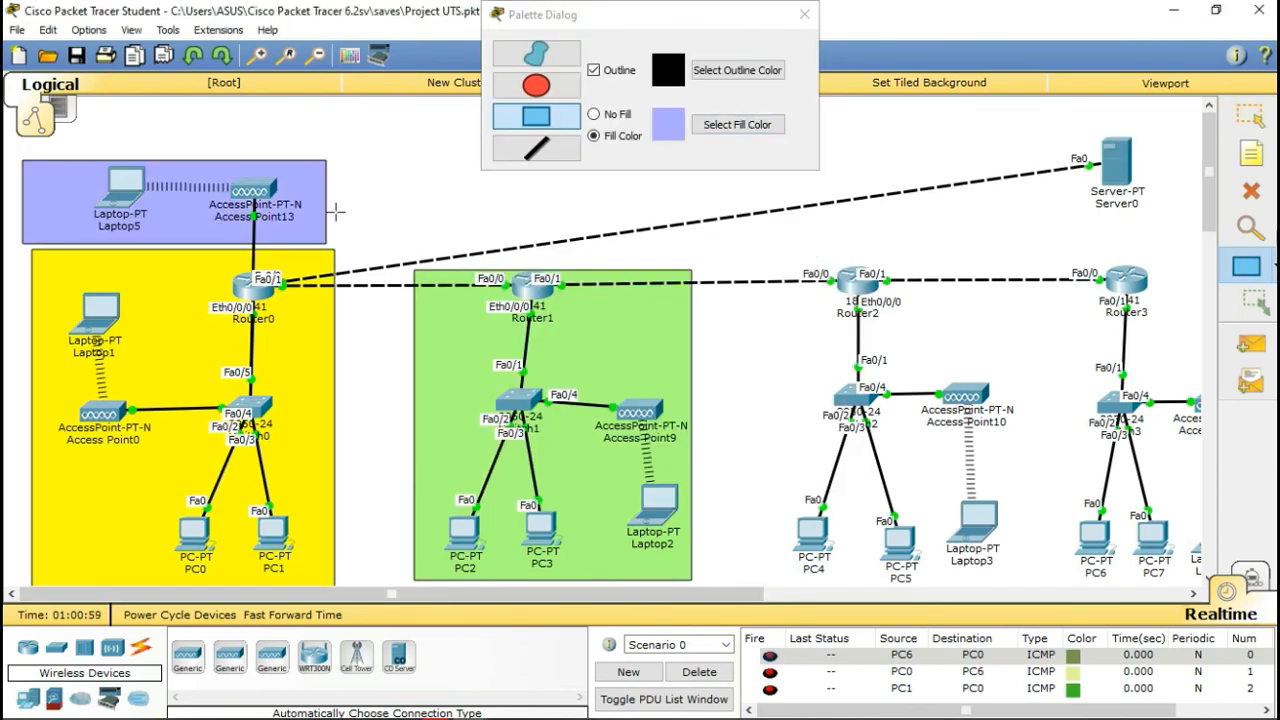
click(1250, 116)
drag(189, 186, 250, 193)
drag(125, 185, 127, 192)
drag(642, 330, 640, 331)
drag(858, 282, 854, 284)
drag(1127, 280, 1126, 275)
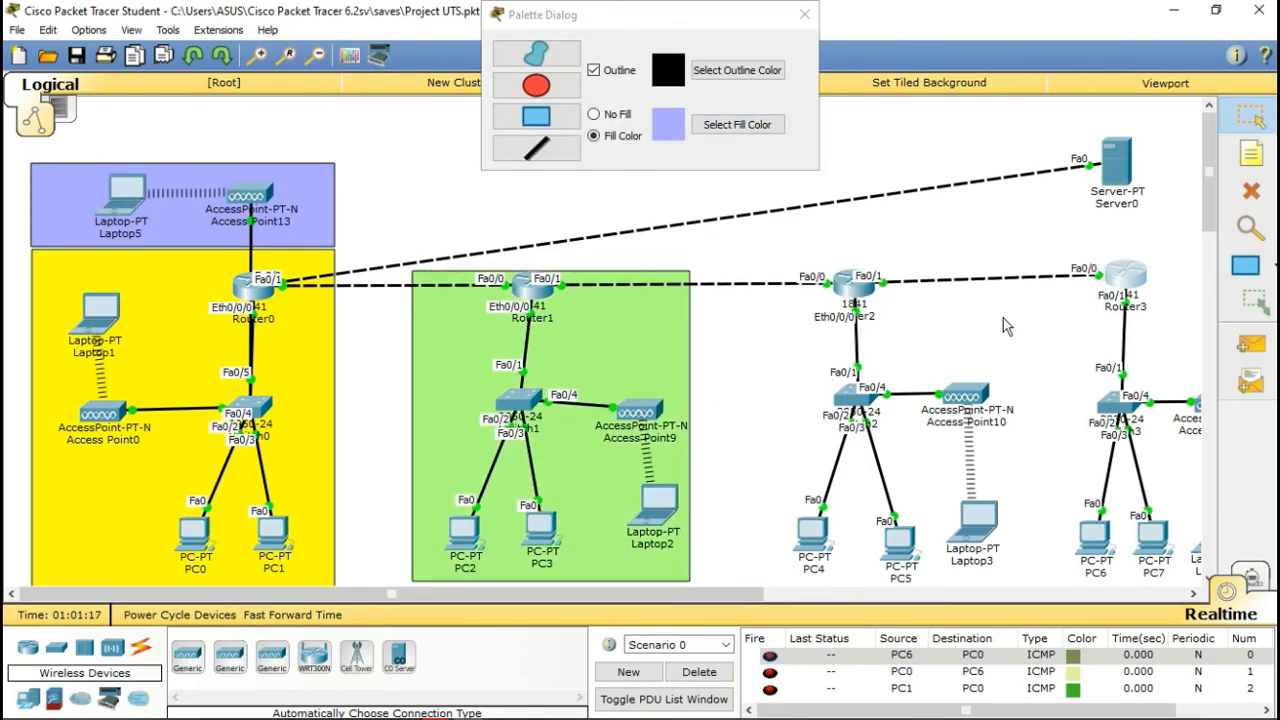
Step: Draw a mauve filled rectangle around the Router2 group
click(737, 125)
click(610, 255)
click(749, 500)
click(737, 125)
click(505, 253)
click(749, 500)
click(1245, 265)
drag(776, 251, 1033, 577)
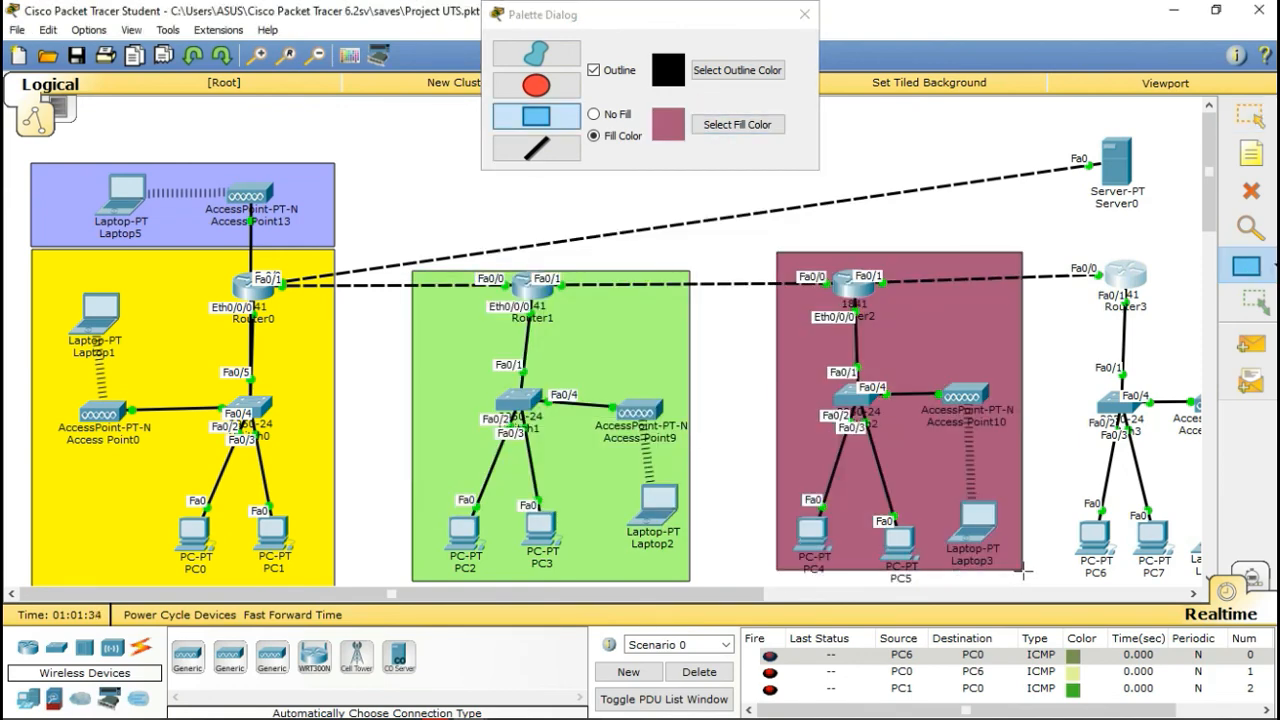
click(1250, 116)
drag(983, 341, 971, 352)
Step: Shift Laptop0, Access Point12, Router3, Switch3, PC6 and PC7 to the right
scroll(1094, 280, down, 1)
drag(500, 594, 598, 594)
drag(963, 114, 1096, 230)
drag(1078, 475, 1120, 482)
drag(1062, 353, 1098, 348)
drag(969, 234, 991, 231)
Step: Draw a light cyan rectangle around the Router3 group and nudge Server0 right
click(1245, 265)
click(737, 125)
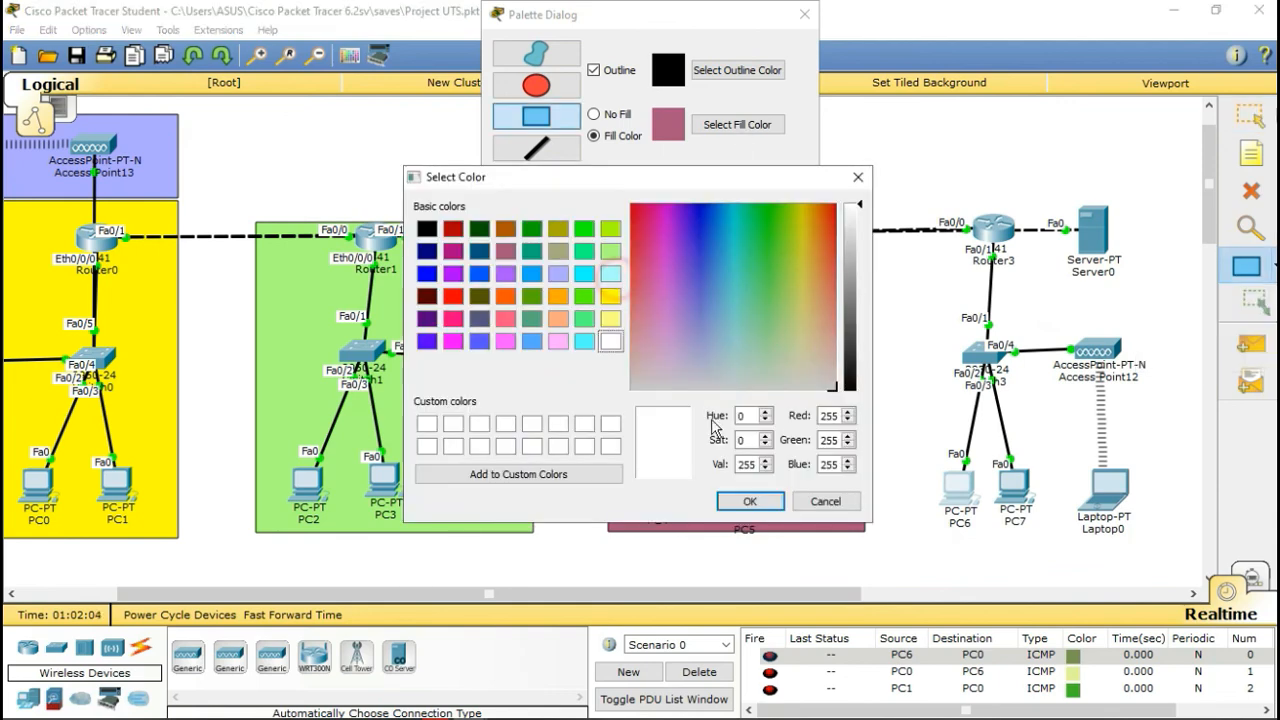
click(610, 276)
click(749, 500)
drag(926, 197, 1156, 539)
click(1250, 116)
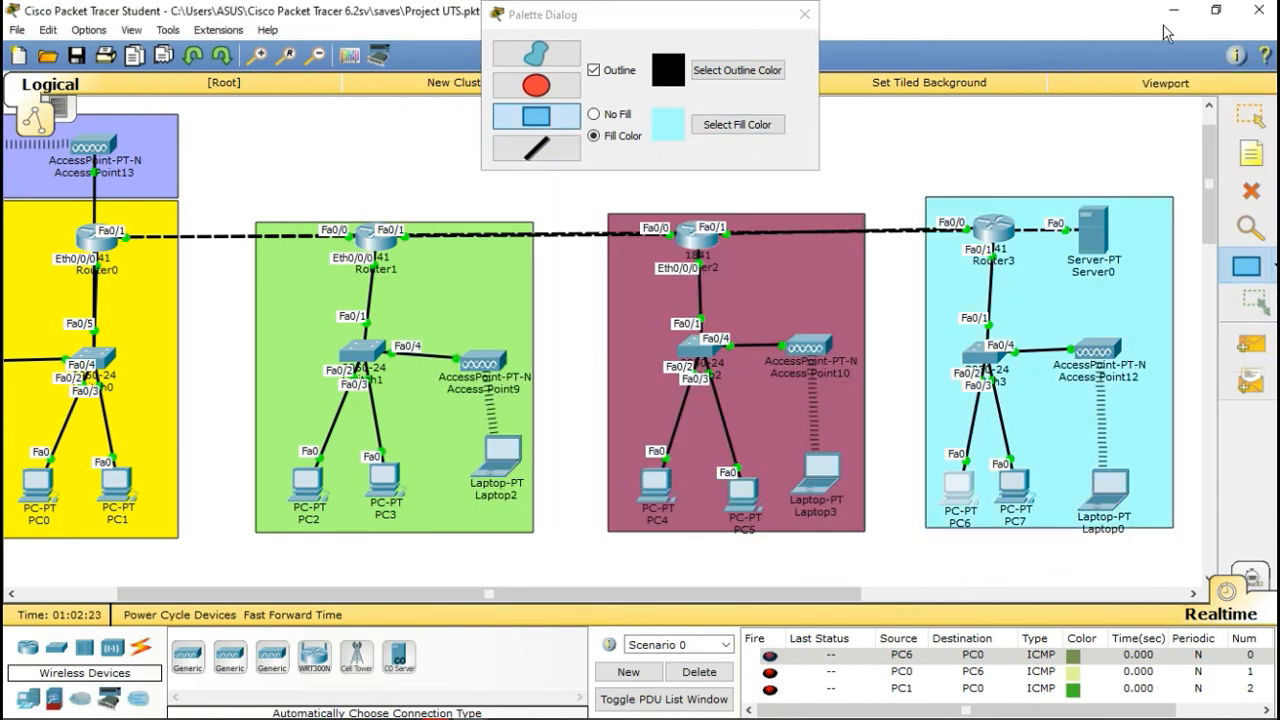
click(1118, 250)
drag(1117, 242, 1128, 242)
Step: Zoom out to show the whole topology
click(804, 15)
click(315, 55)
click(315, 55)
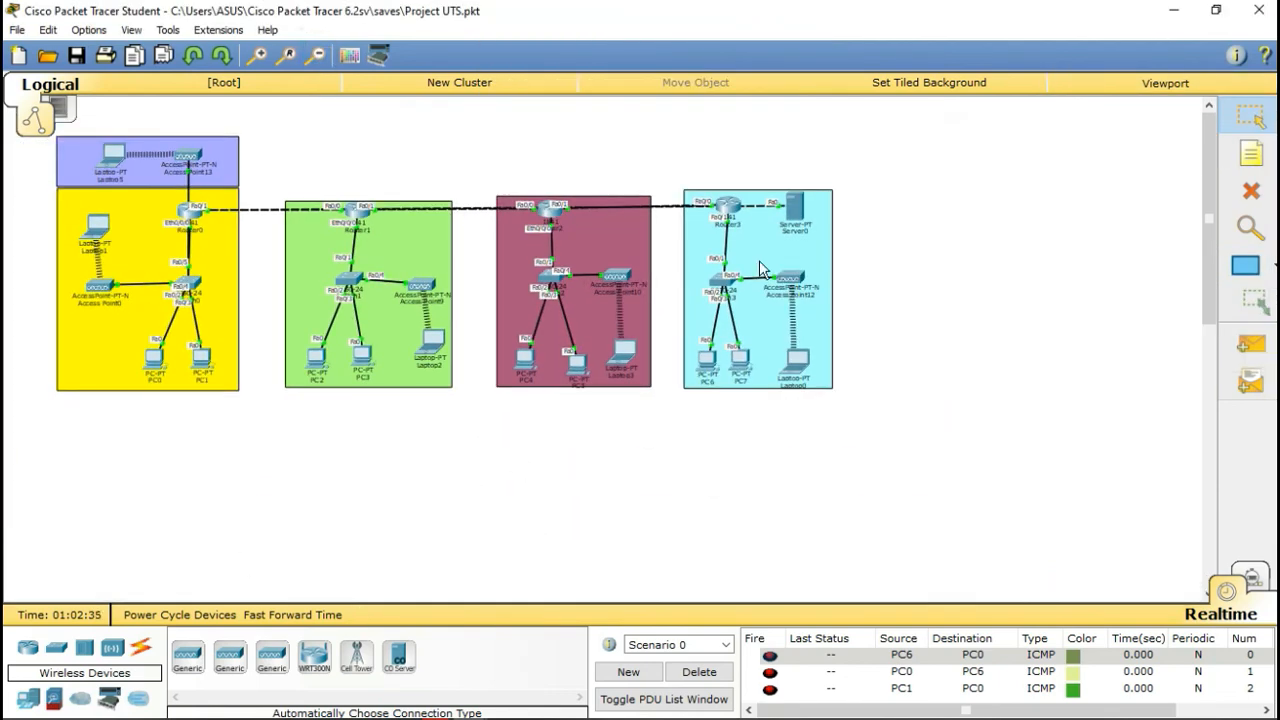
Step: Add a BASEMANT note above the violet zone
click(1251, 153)
click(88, 124)
text(BAse)
key(Escape)
Step: Add a LANTAI 1 note at the bottom of the yellow zone
click(1251, 153)
click(40, 263)
click(64, 380)
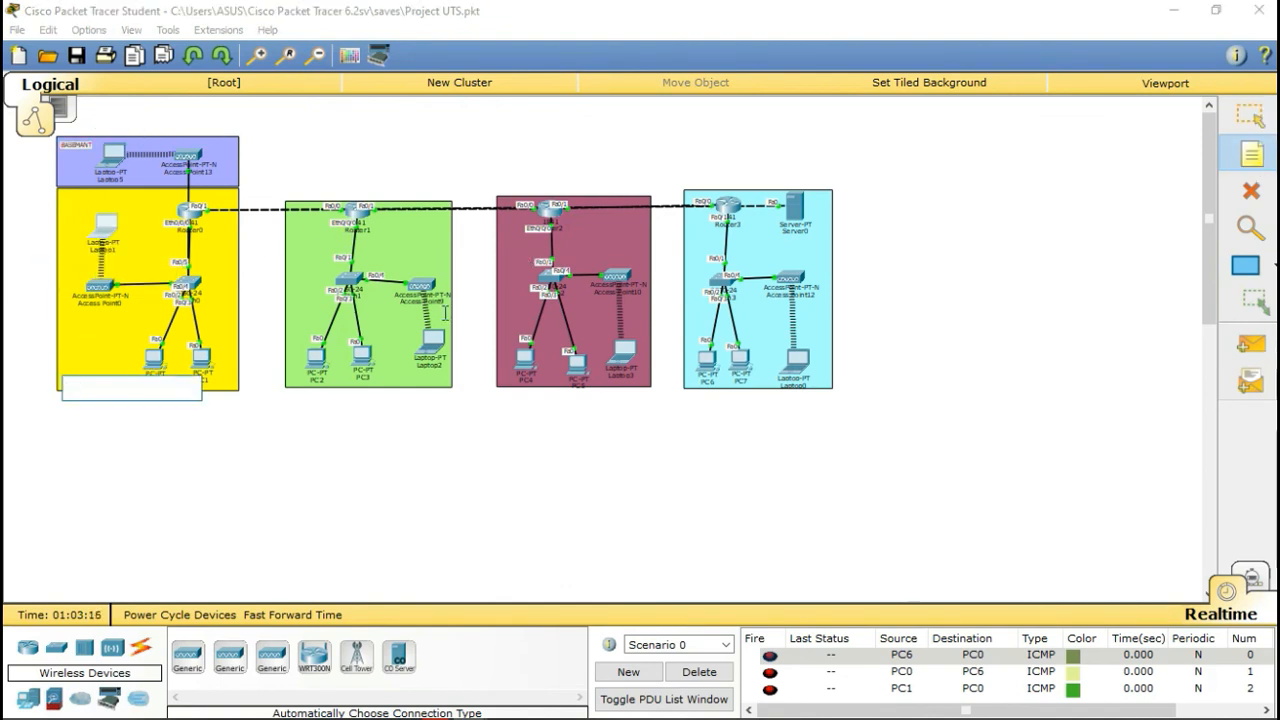
key(Escape)
click(80, 376)
Step: Add a pasted floor label note in the green zone
key(n)
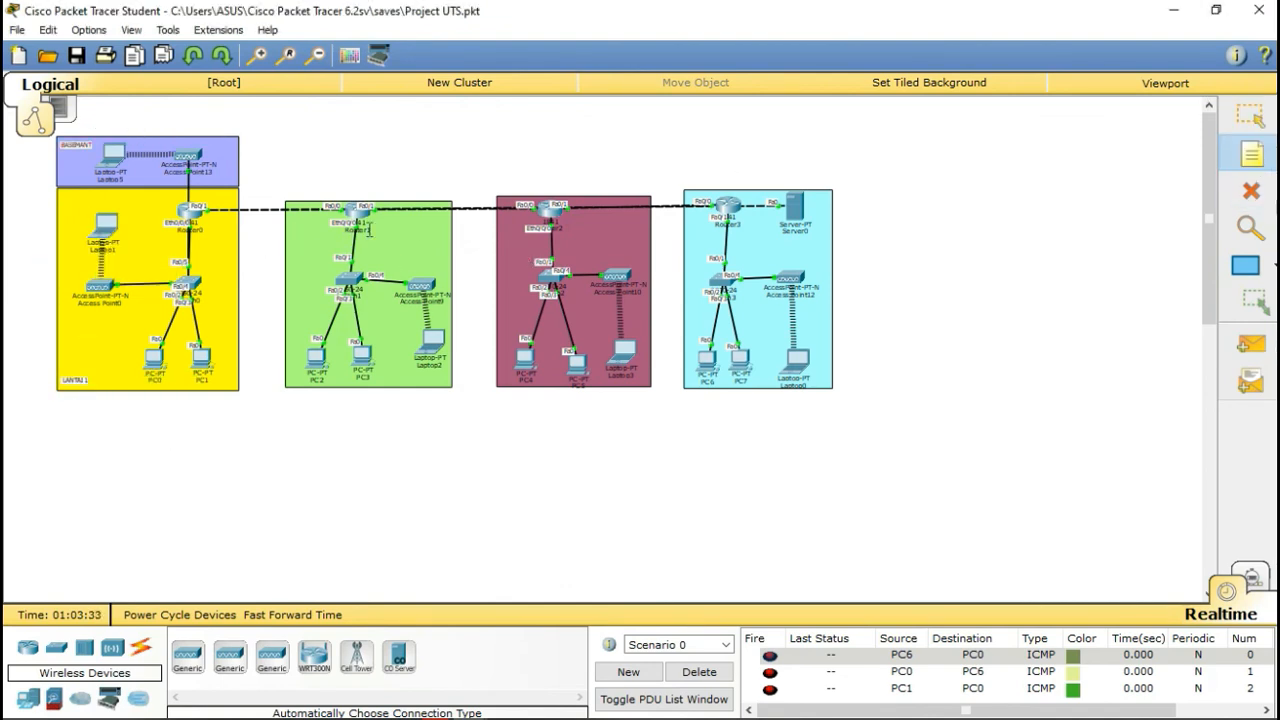
click(382, 222)
text(LANTAI 1)
key(Escape)
click(405, 240)
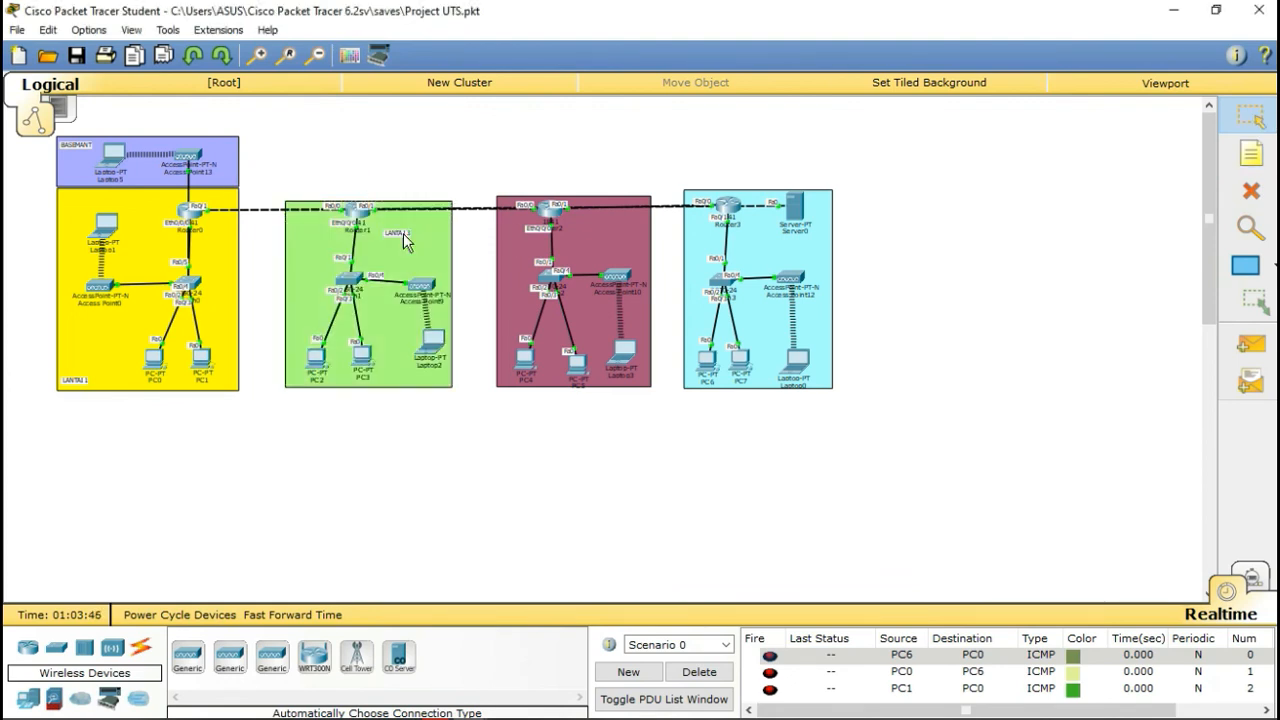
Step: Add a LANTAI 3 note in the mauve zone
click(1254, 160)
click(602, 238)
text(LLANTAI 3)
click(1251, 116)
drag(616, 236, 616, 225)
Step: Add a 'LAntai 4' note in the cyan zone and move the cyan and mauve labels above their boxes
click(1251, 154)
click(812, 251)
text(LAntai 4)
click(1251, 116)
drag(818, 248, 782, 179)
drag(617, 224, 533, 180)
Step: Correct the cyan label to LANTAI 4 and place it above the cyan box
click(778, 179)
key(BackSpace)
key(BackSpace)
key(BackSpace)
key(BackSpace)
key(BackSpace)
key(BackSpace)
text(NTAI 4)
key(Return)
drag(760, 186, 728, 185)
Step: Move the green label above its box and LANTAI 1 below yellow, then zoom in
drag(421, 224, 302, 186)
drag(74, 380, 75, 398)
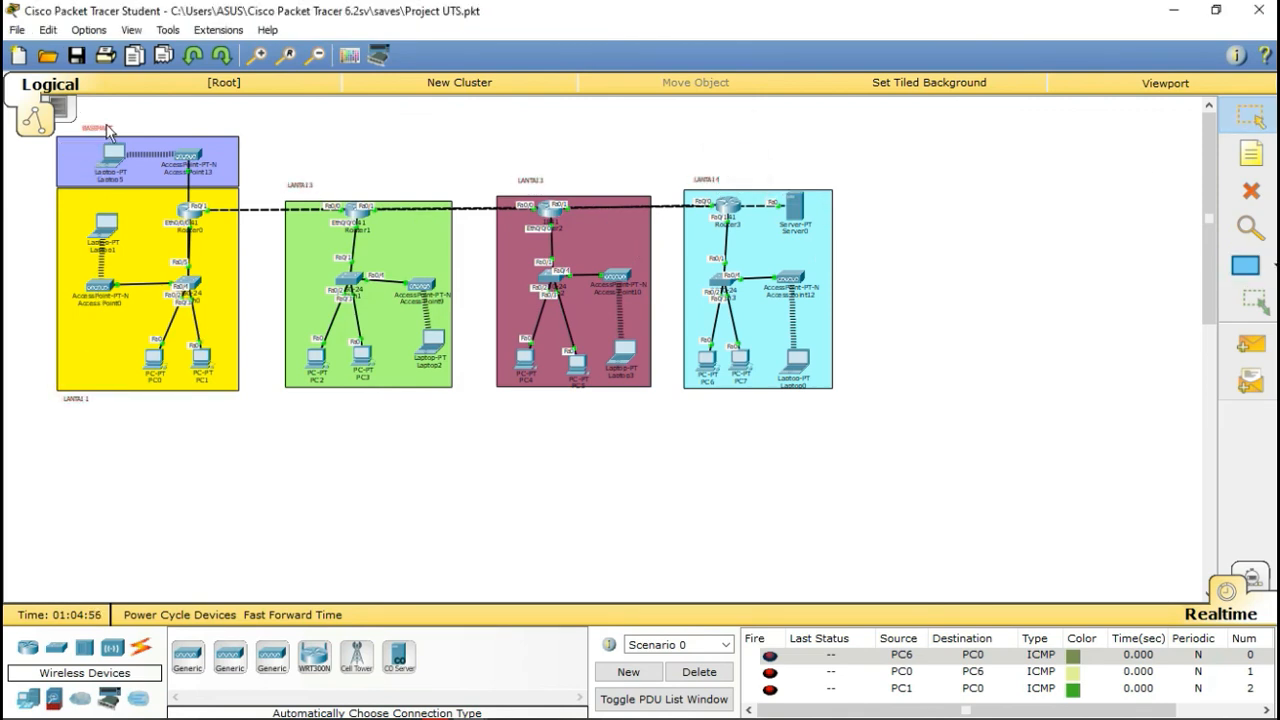
click(256, 56)
drag(264, 592, 205, 592)
click(256, 56)
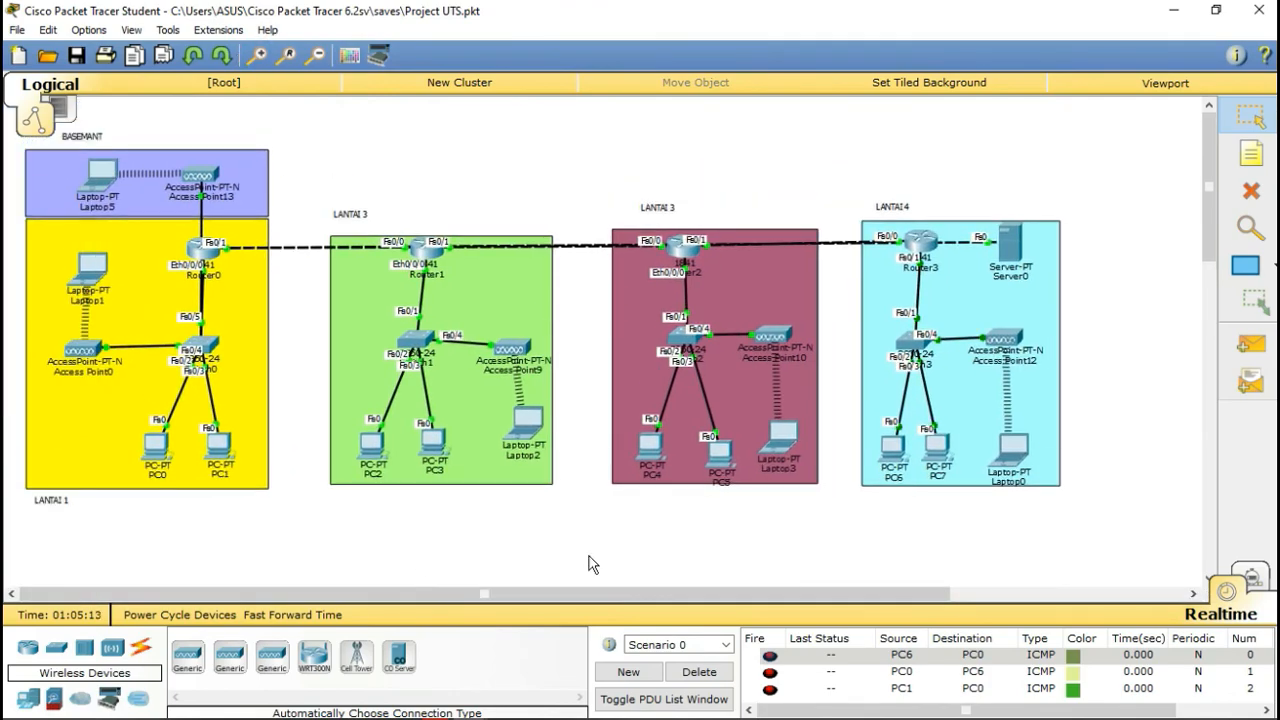